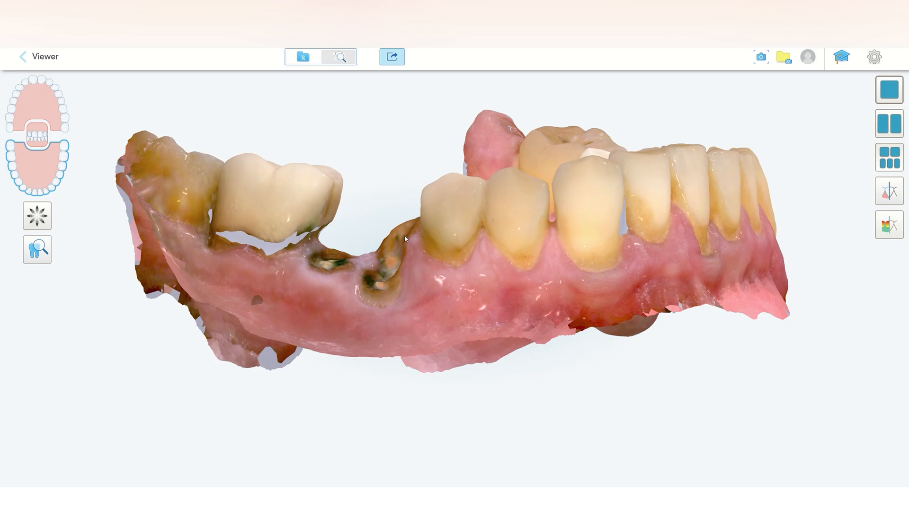
Step: Open the Easy CT DICOM Viewer module from the start screen
drag(406, 237, 418, 259)
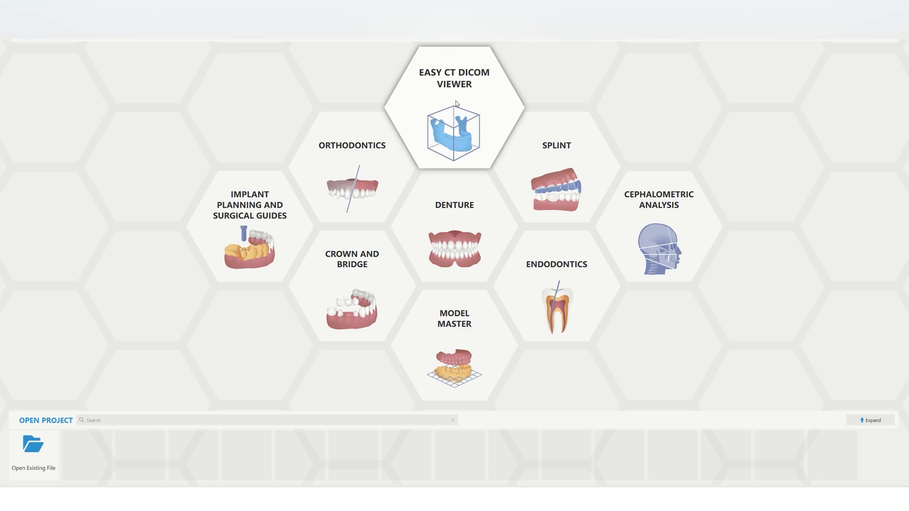
click(456, 104)
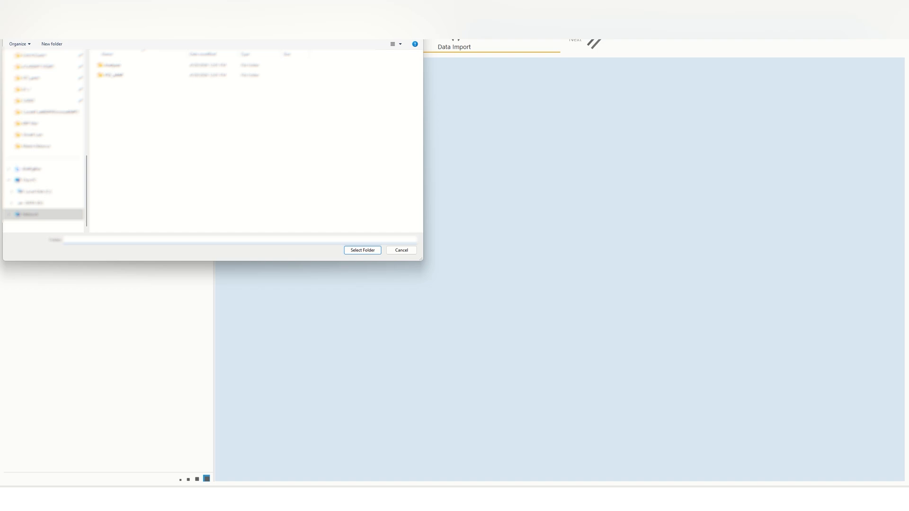
Step: Select the patient's DICOM folder and import the first CT series found in it
scroll(132, 180, down, 20)
double_click(132, 179)
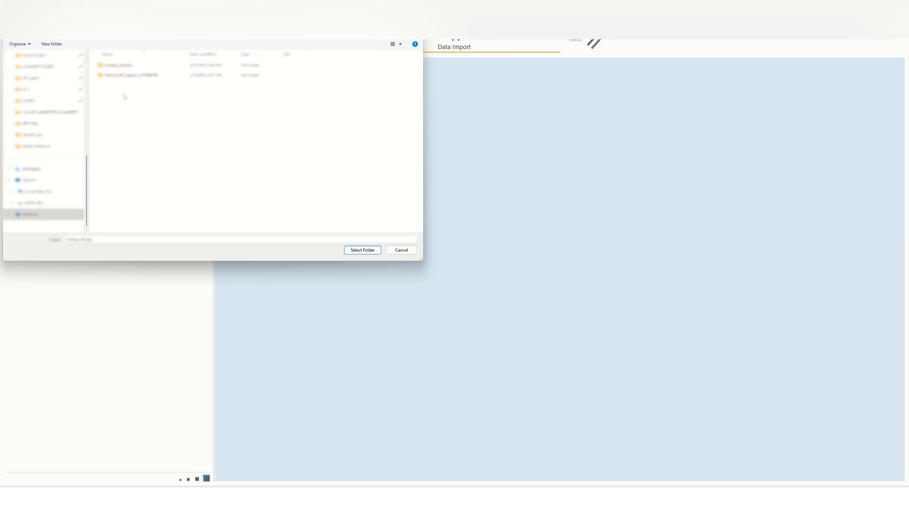
click(128, 66)
click(363, 250)
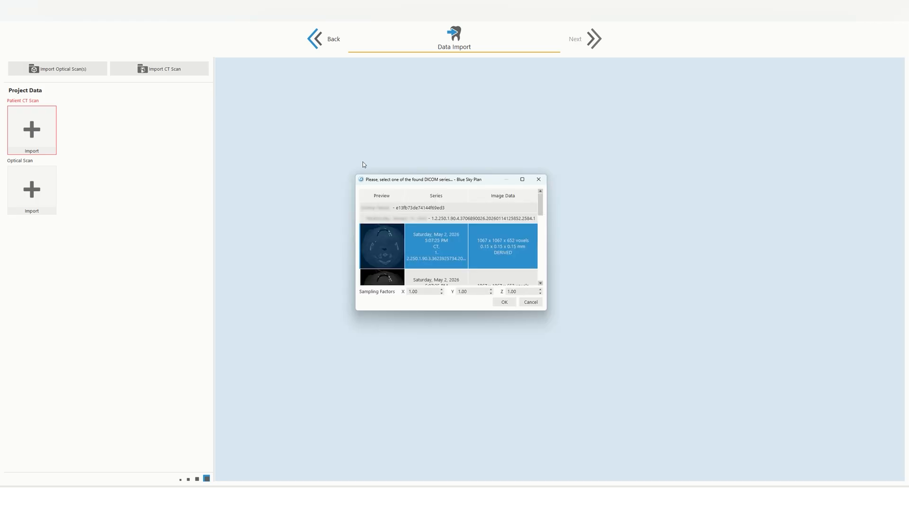
click(503, 303)
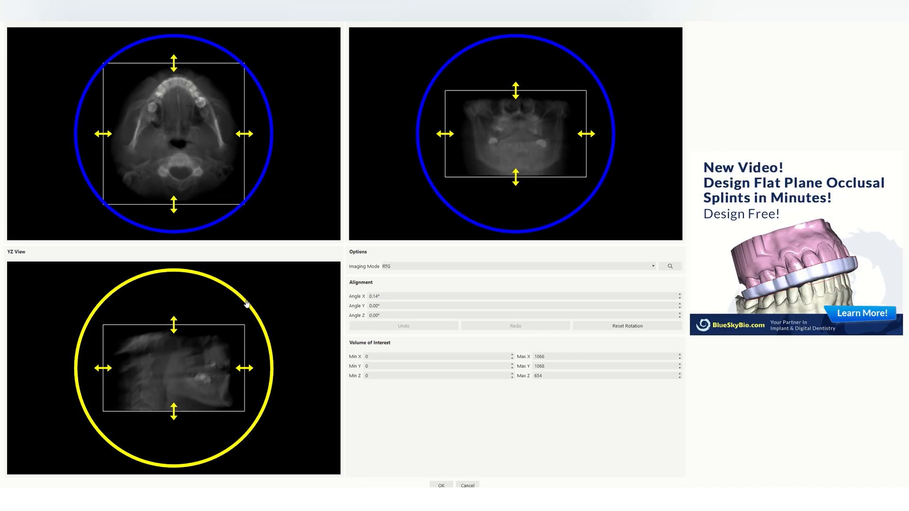
Step: Align the CT volume by rotating it in the three views to about 2.8°, -0.8° and 2.4° on X, Y and Z
drag(244, 300, 244, 289)
scroll(280, 124, up, 2)
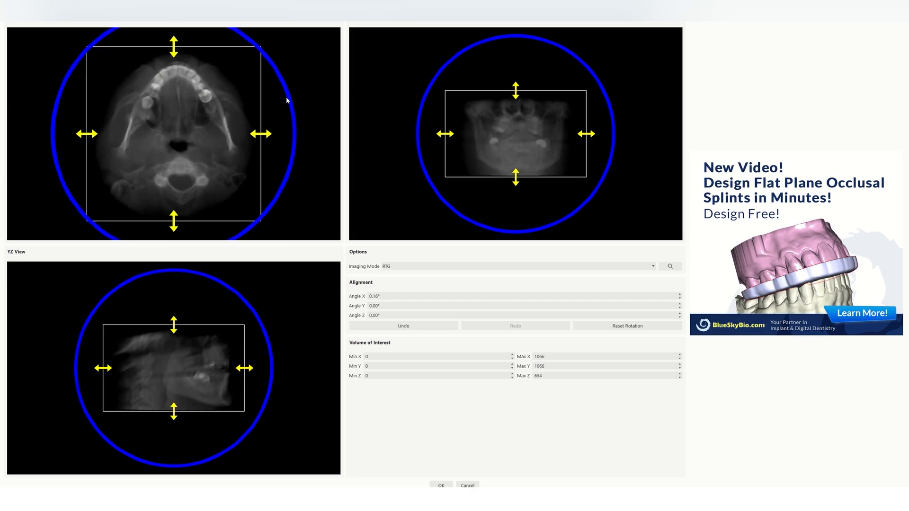
drag(290, 98, 295, 104)
scroll(647, 121, up, 2)
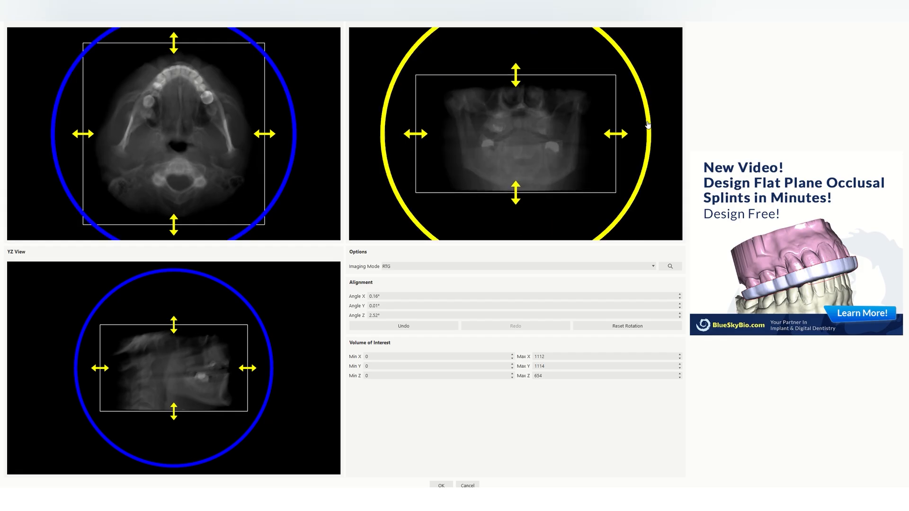
drag(648, 125, 652, 132)
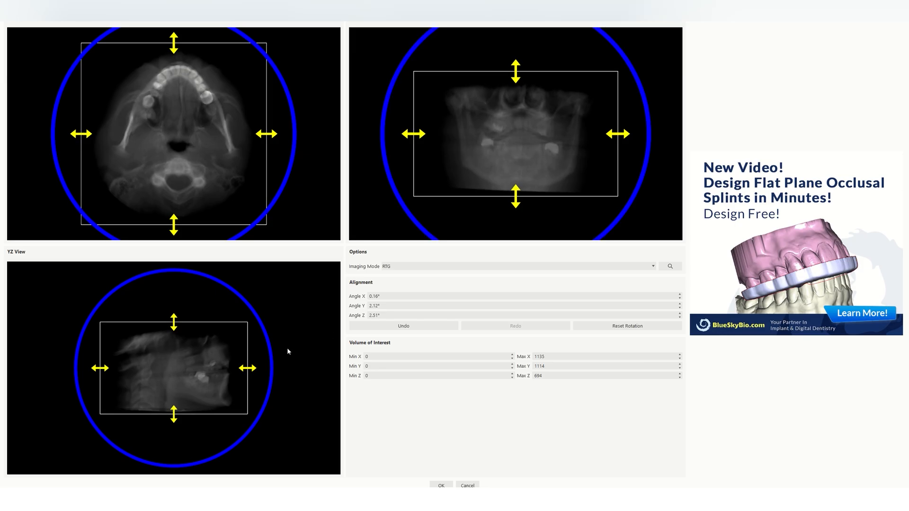
scroll(288, 349, up, 2)
drag(288, 350, 288, 352)
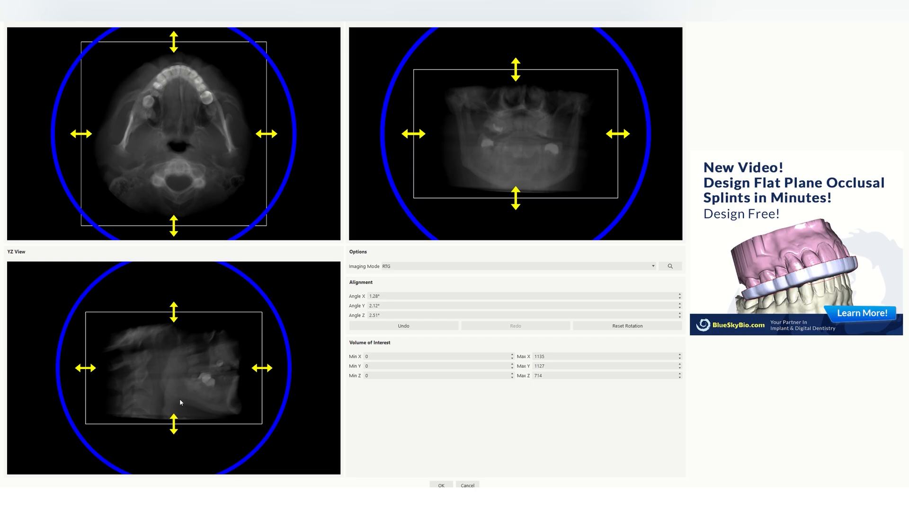
scroll(184, 400, up, 2)
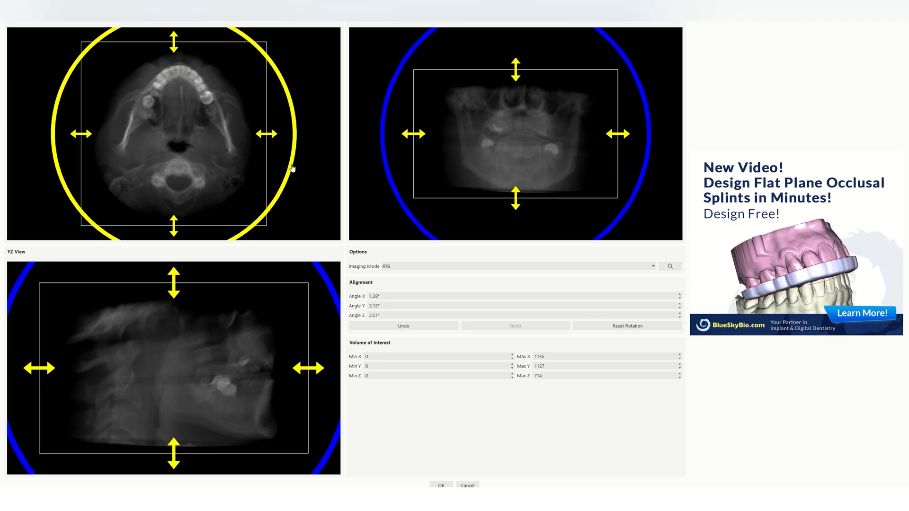
drag(651, 144, 652, 134)
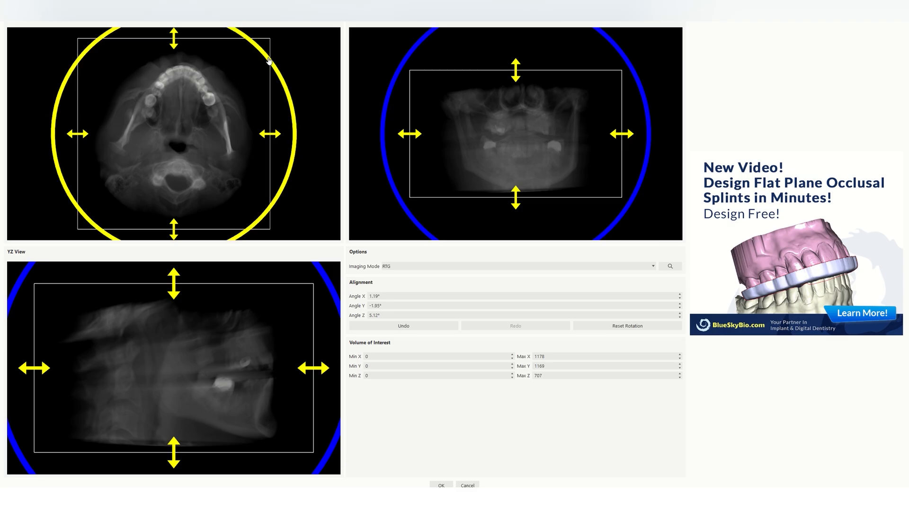
drag(269, 61, 266, 56)
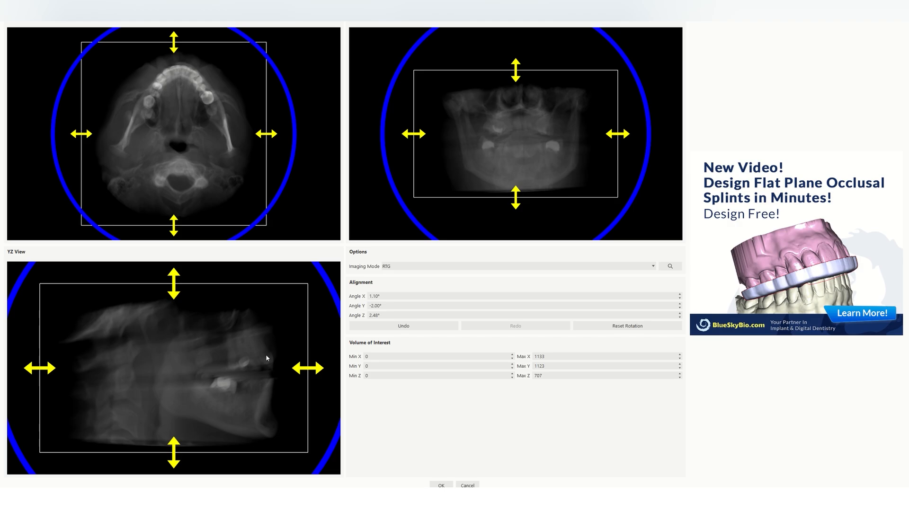
drag(322, 278, 328, 282)
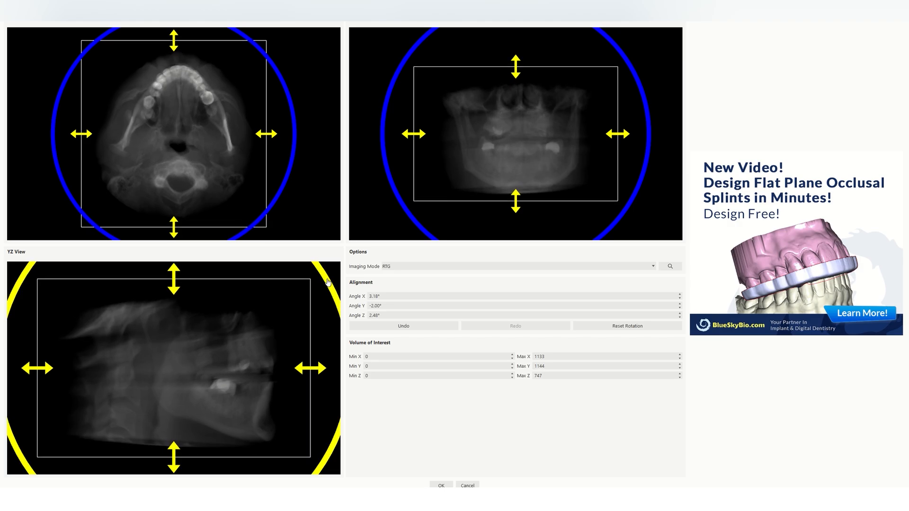
mouse_move(530, 151)
right_down()
mouse_move(535, 112)
mouse_move(543, 145)
right_up()
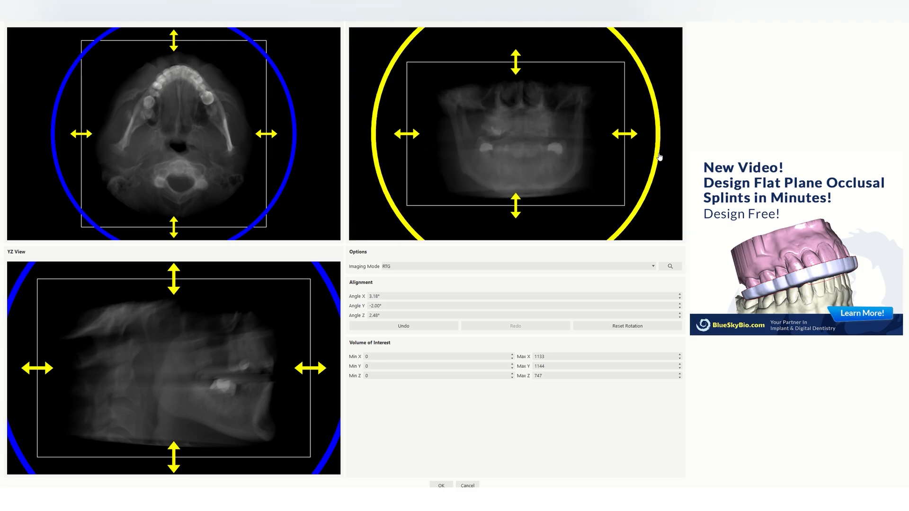
drag(660, 156, 660, 160)
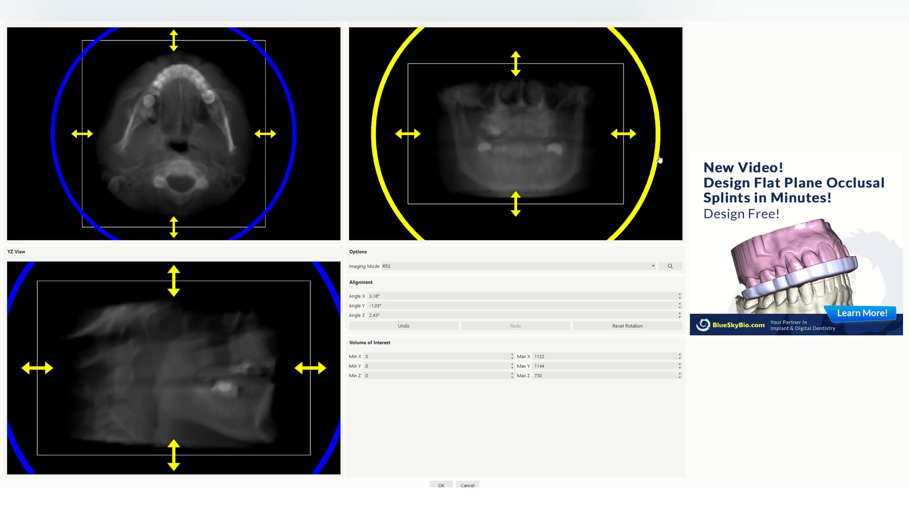
drag(326, 277, 325, 276)
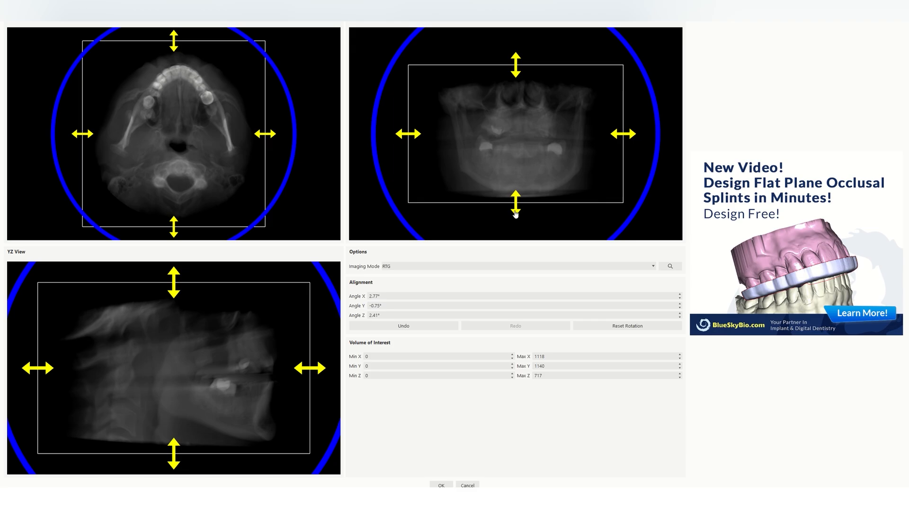
Step: Crop the volume of interest around the jaws to X 180–966, Y 101–689, Z 28–552 and confirm
drag(323, 369, 299, 370)
drag(161, 469, 161, 462)
drag(49, 370, 156, 377)
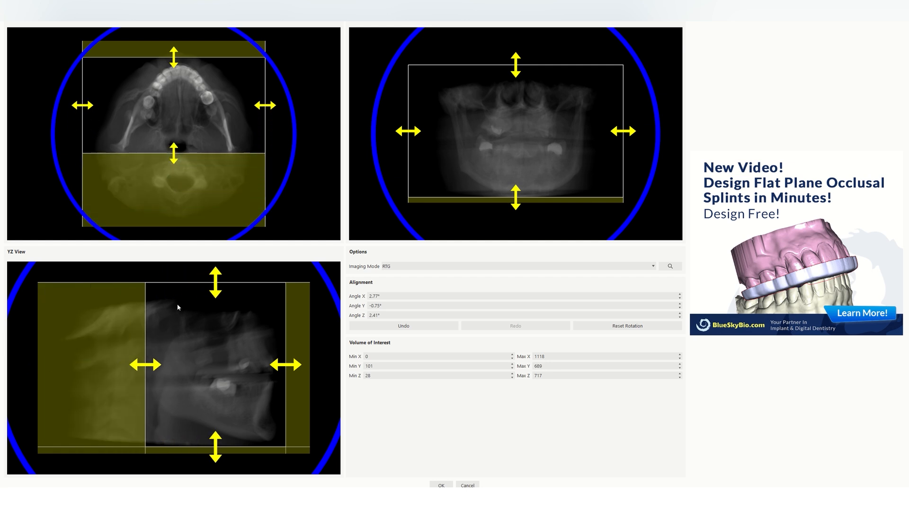
drag(217, 297, 216, 338)
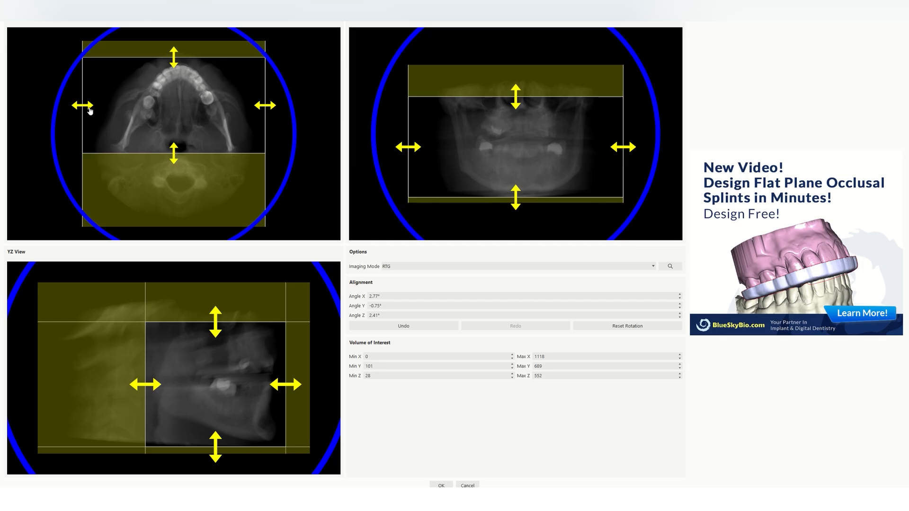
drag(90, 112, 107, 115)
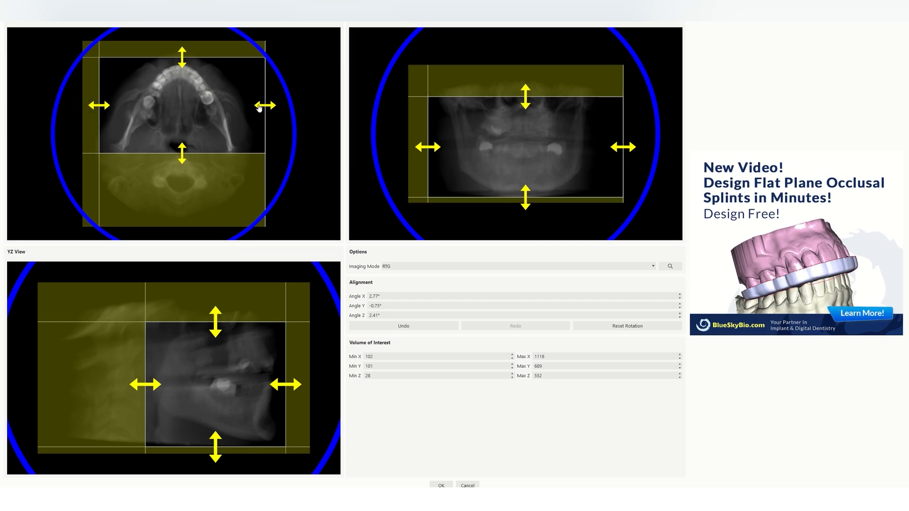
drag(274, 106, 247, 107)
drag(440, 149, 454, 151)
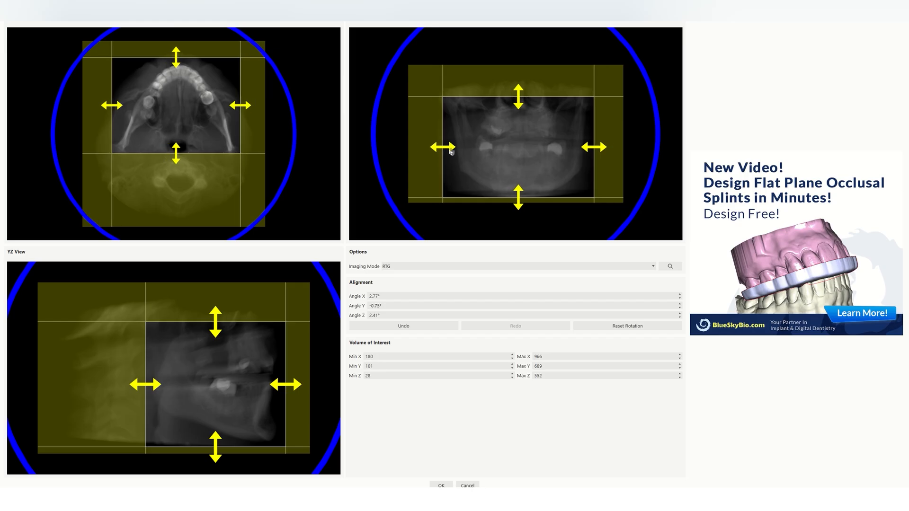
click(441, 485)
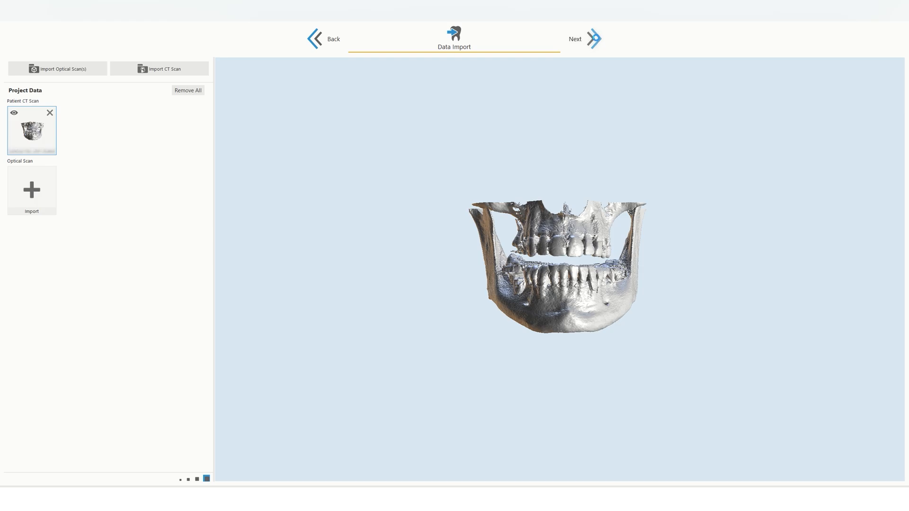
Step: Proceed to the planning stage and run Automatic Jaw Segmentation on the mandible
click(595, 38)
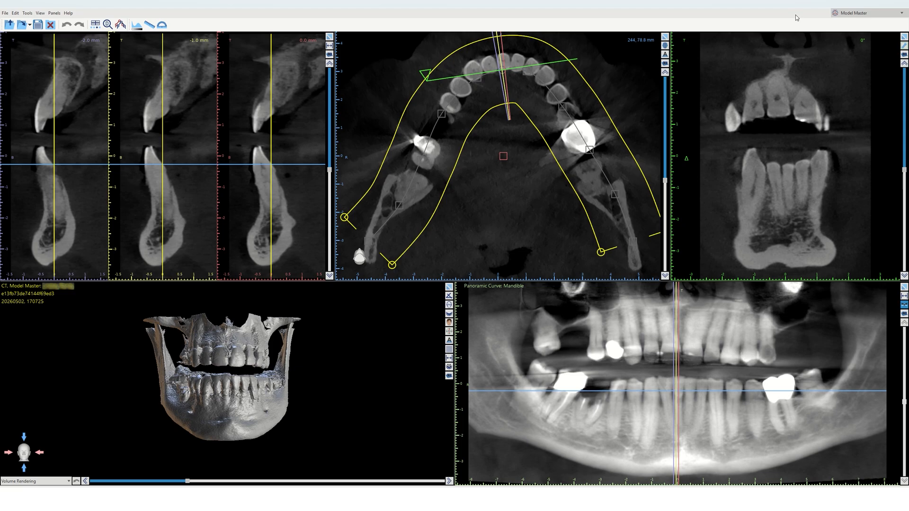
click(29, 13)
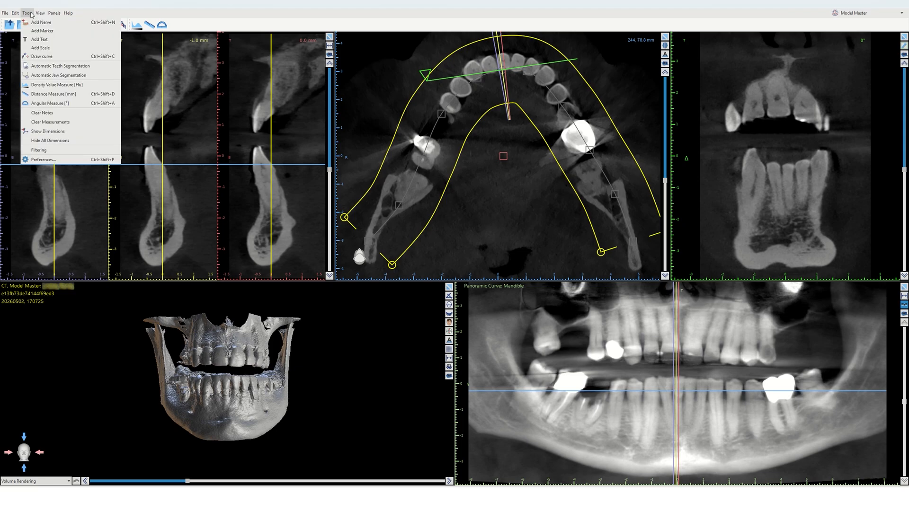
click(37, 76)
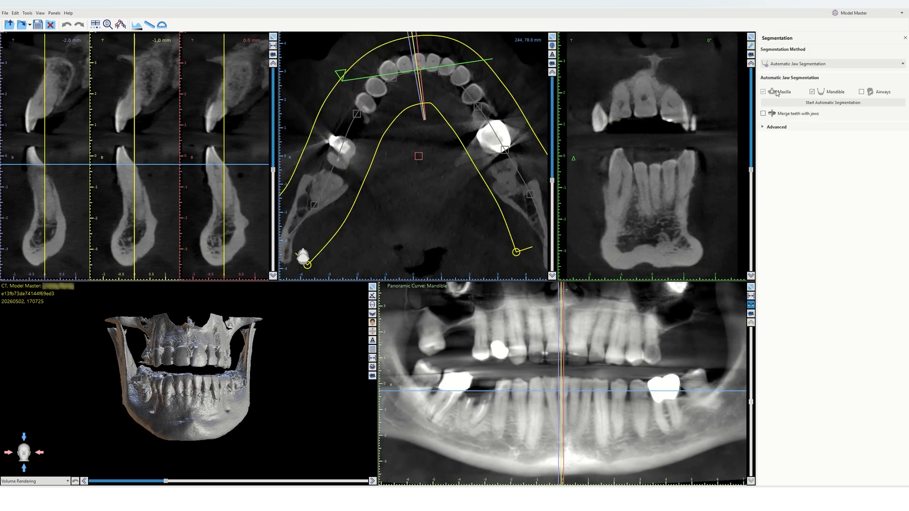
click(822, 103)
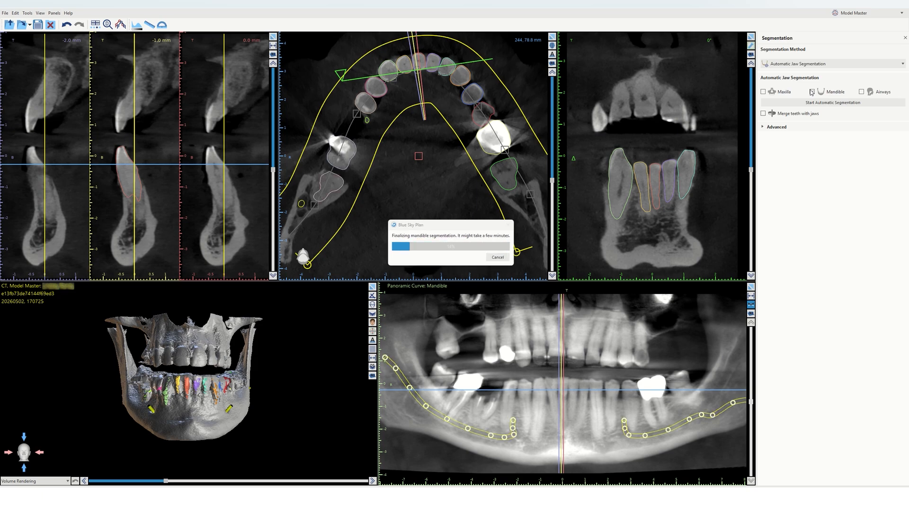
Step: Switch the workspace mode to Advanced
click(855, 14)
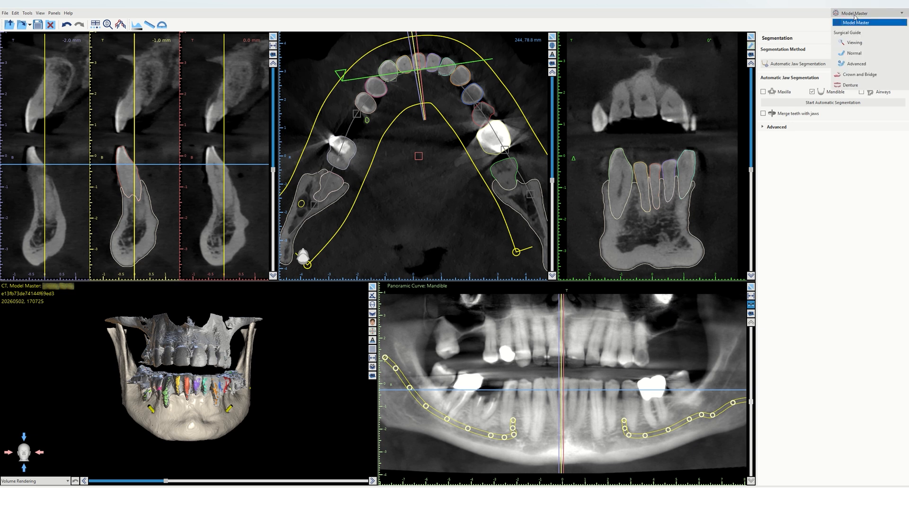
click(855, 65)
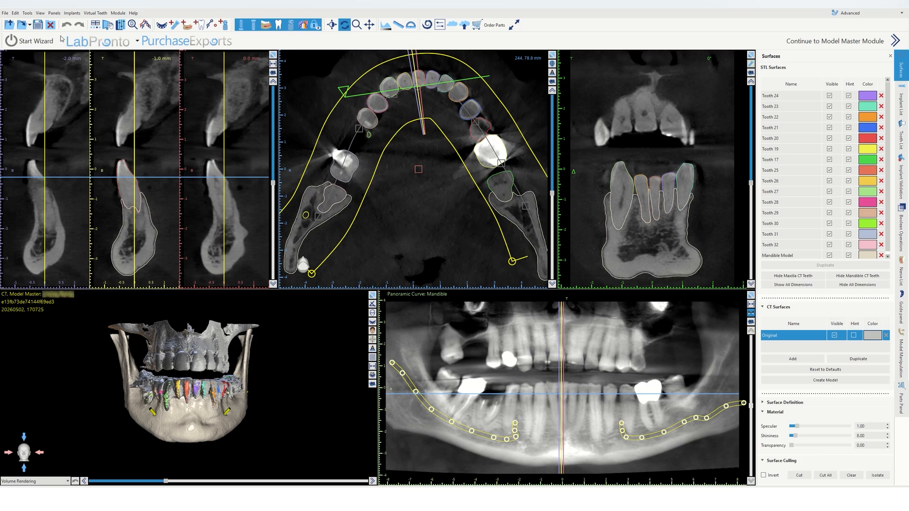
Step: Try the Implant Tangential 5 perspective, then return to the Implant Tangential 3 perspective
click(41, 13)
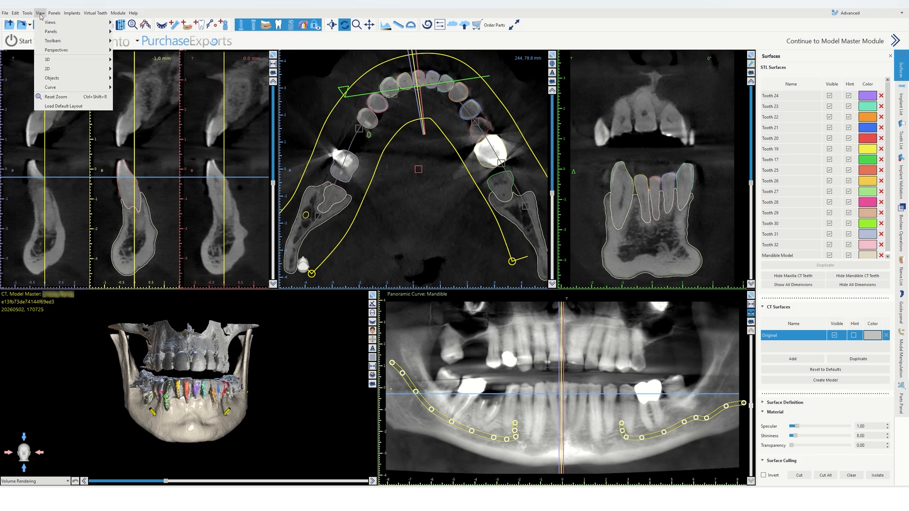
mouse_move(56, 50)
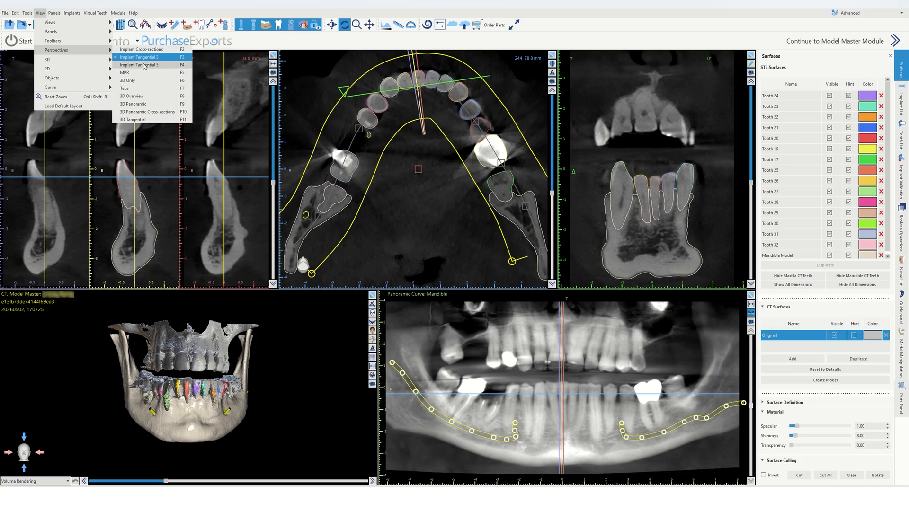
click(144, 66)
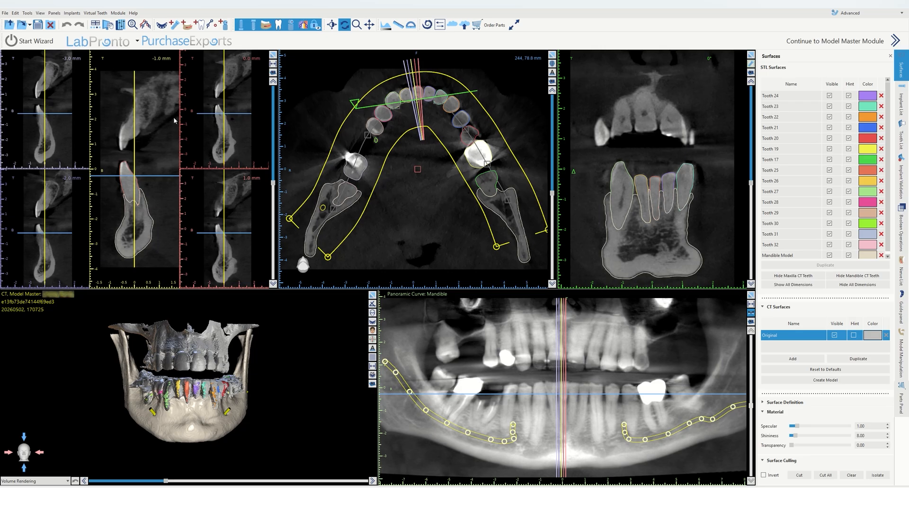
click(54, 13)
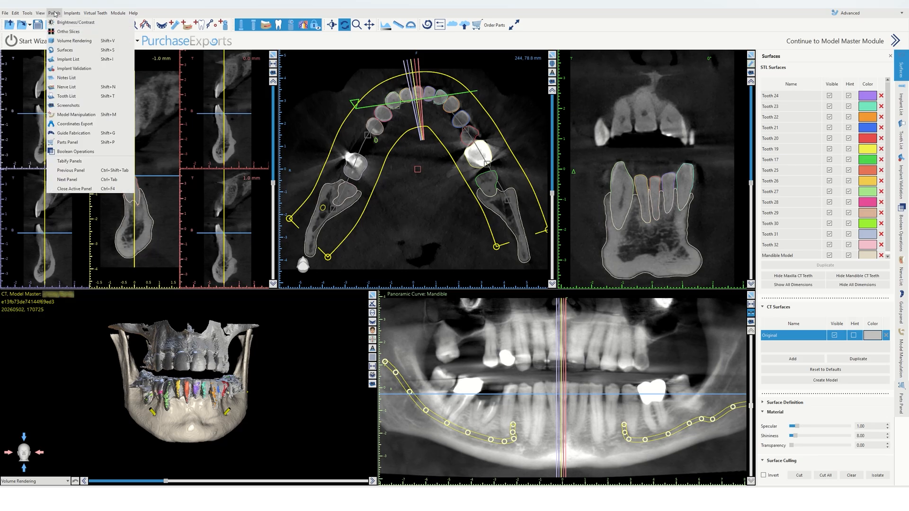
mouse_move(40, 13)
mouse_move(46, 49)
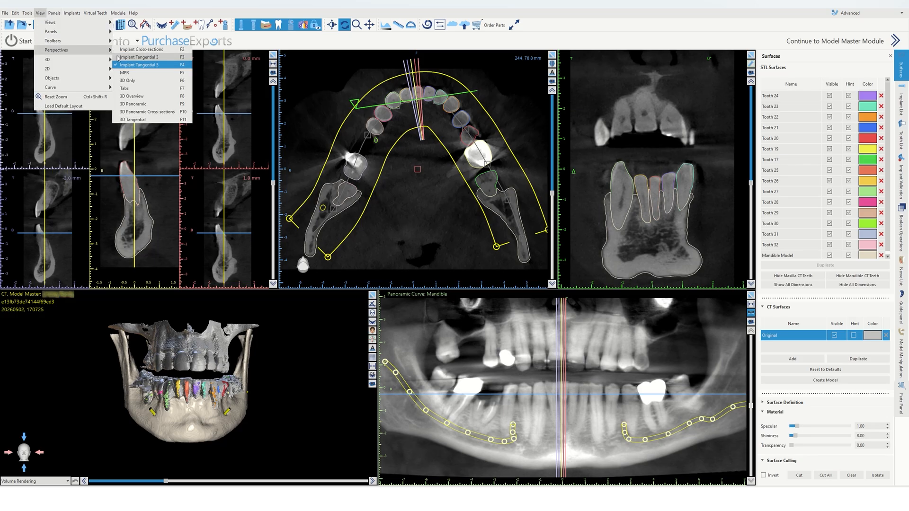
click(118, 58)
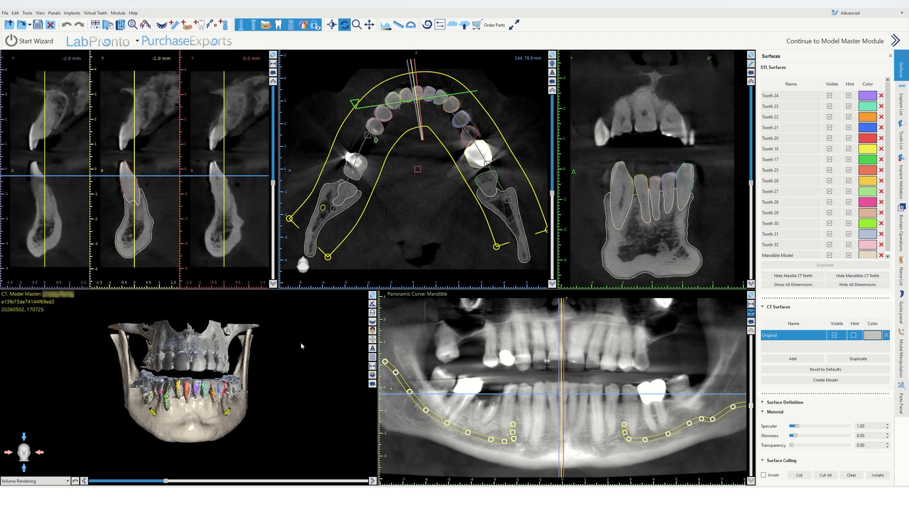
Step: Maximize the 3D volume rendering view
drag(305, 345, 302, 339)
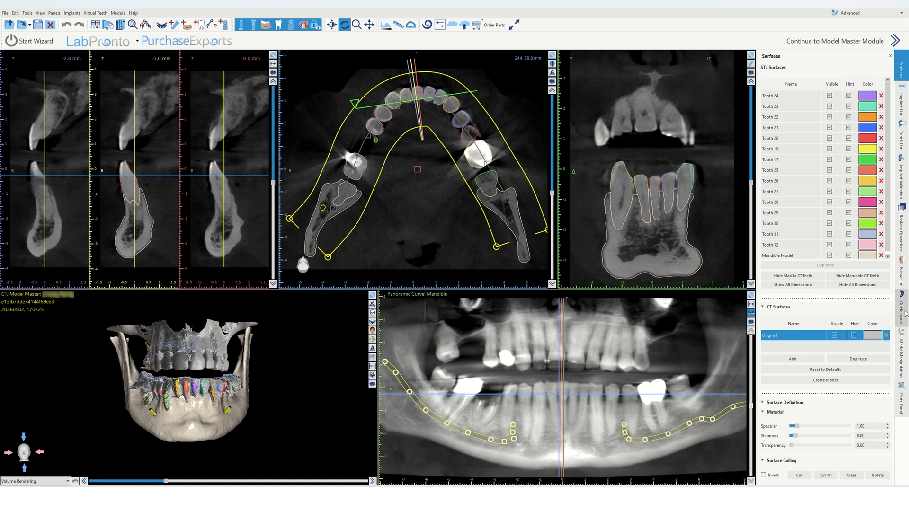
click(372, 296)
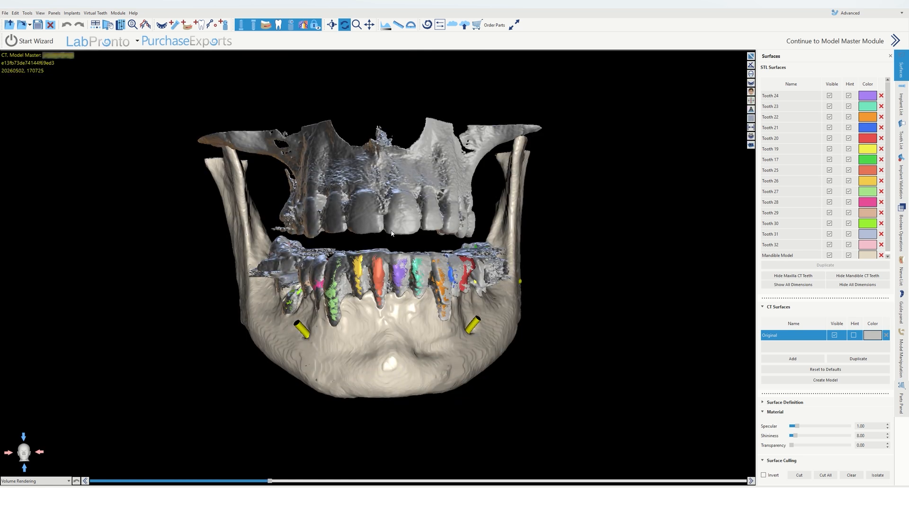
Step: Hide the original CT surface so only the segmented mandible and teeth show in the 3D view
drag(399, 318, 541, 295)
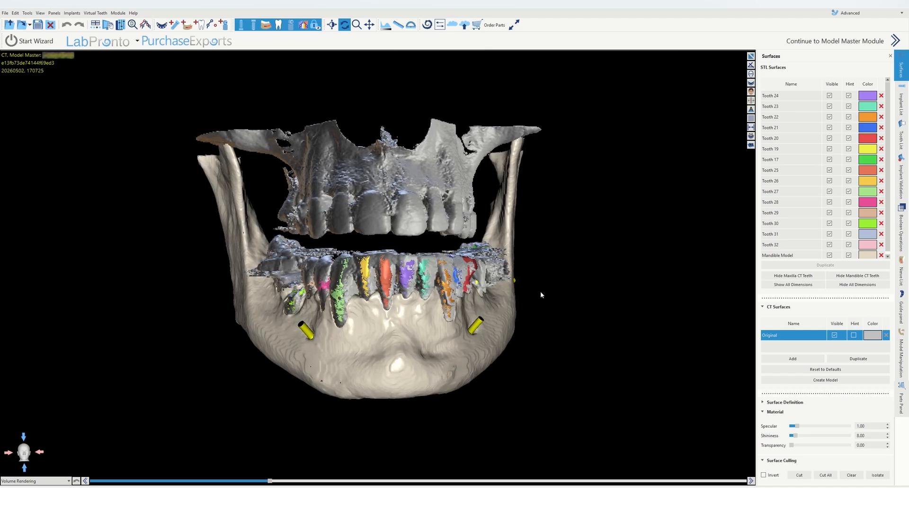
click(751, 57)
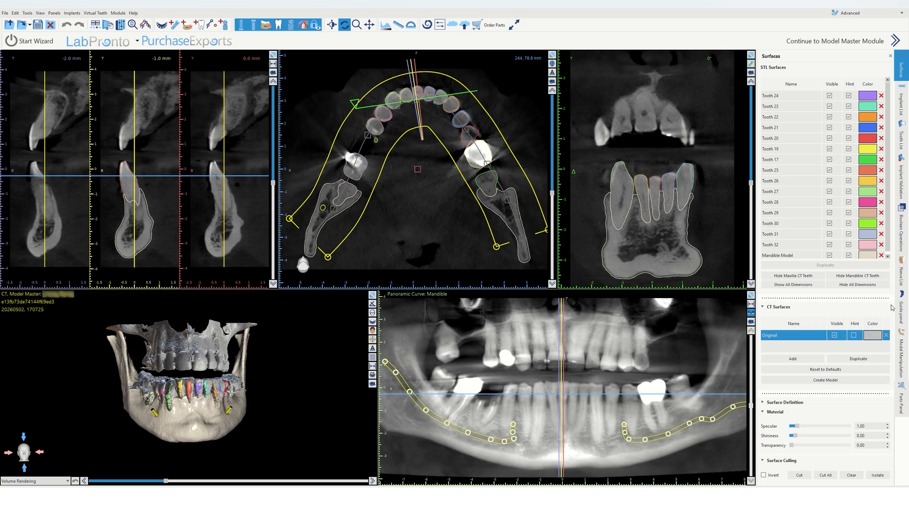
click(835, 336)
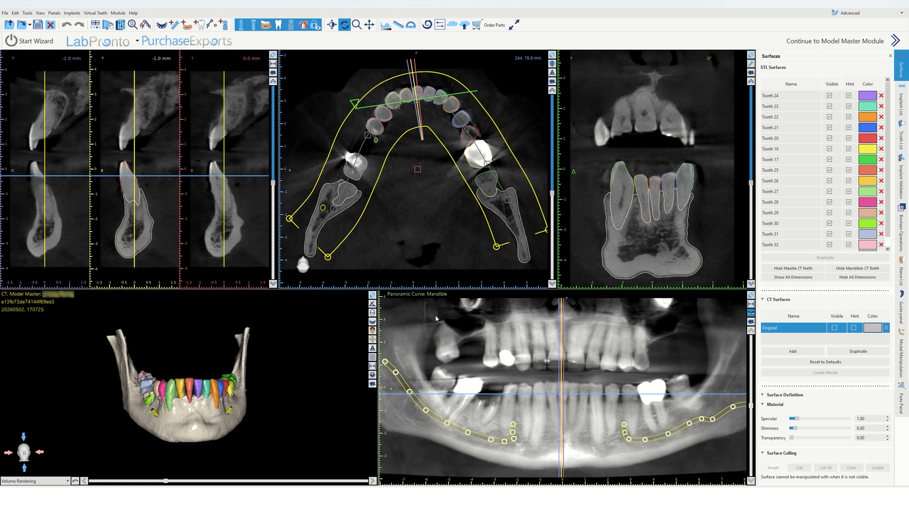
click(372, 296)
drag(387, 237, 584, 292)
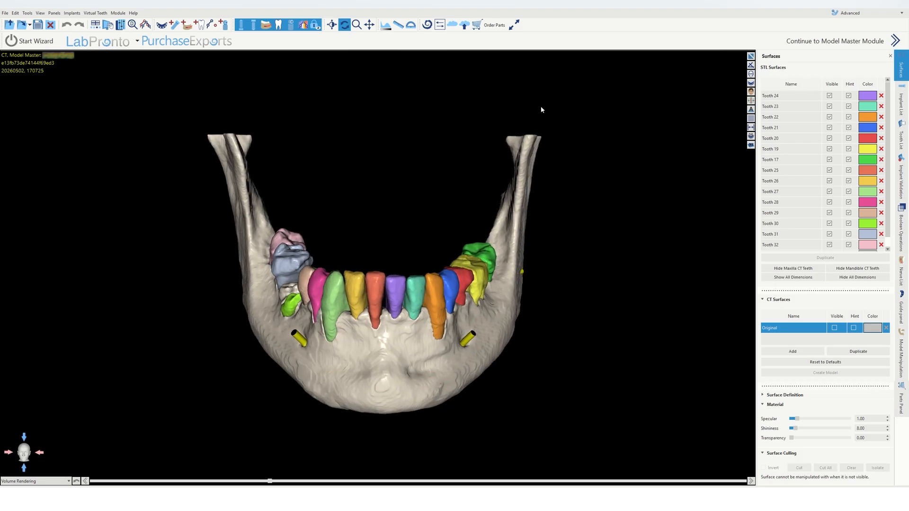
click(751, 56)
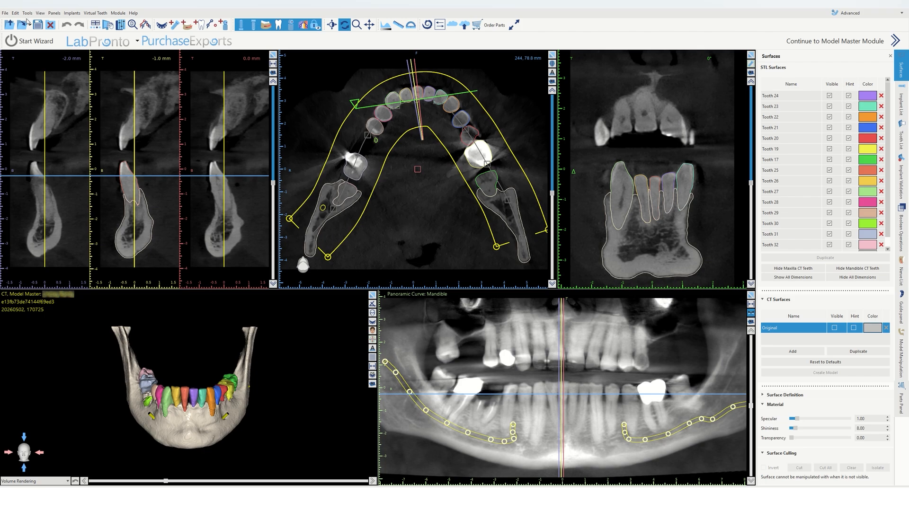
Step: Import the lower occlusion shell STL model, filtering the file browser to STL files
click(5, 13)
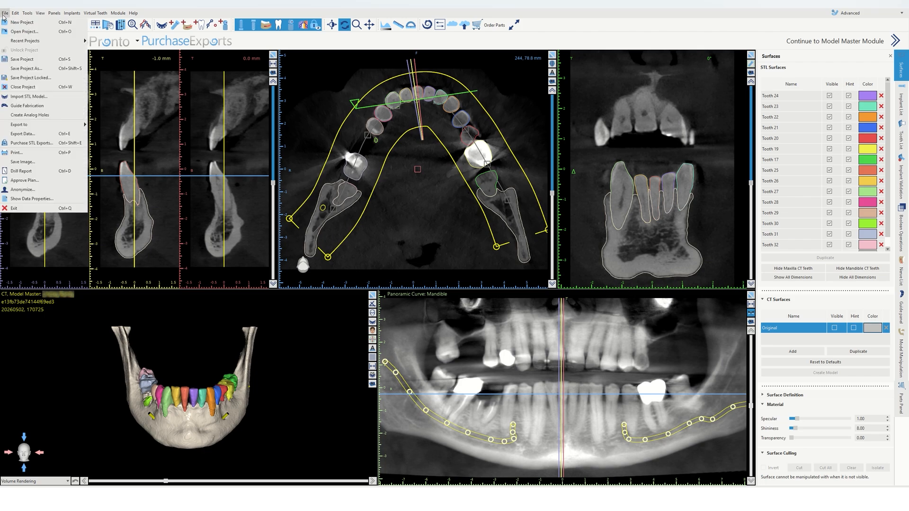
click(40, 97)
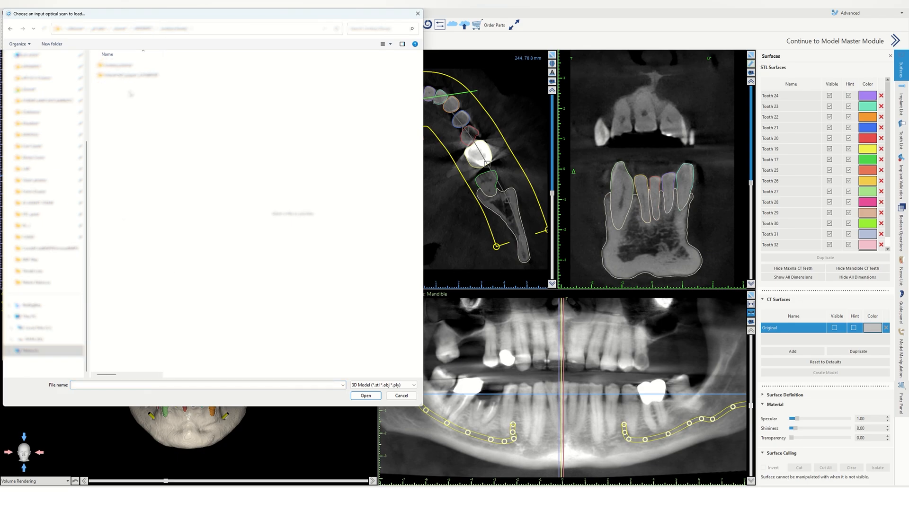
double_click(130, 75)
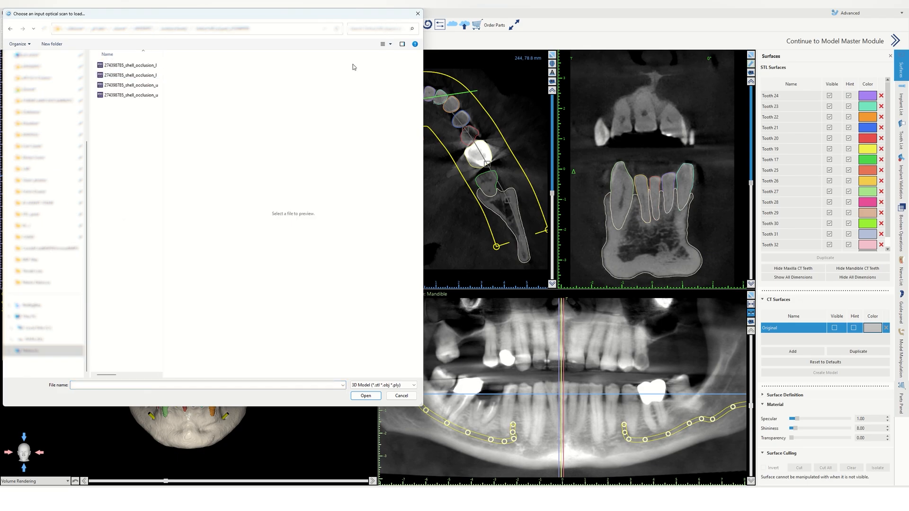
click(402, 44)
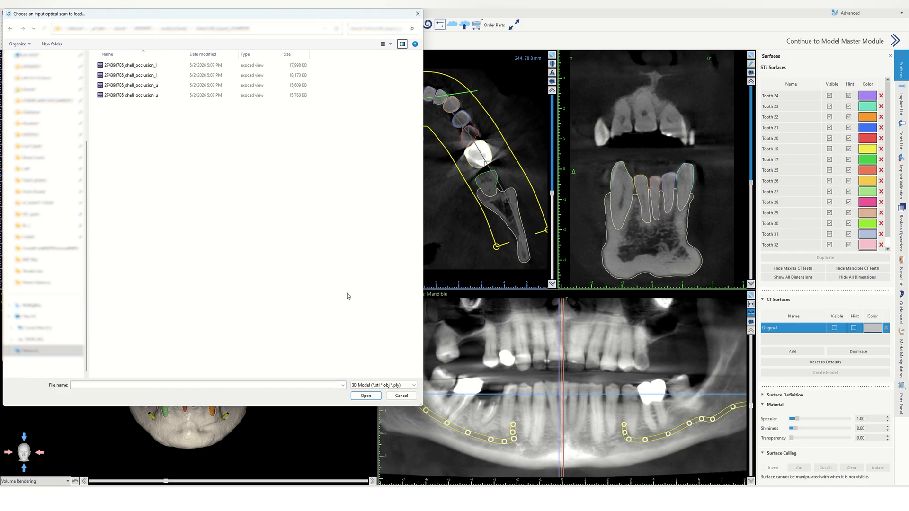
click(385, 389)
click(383, 400)
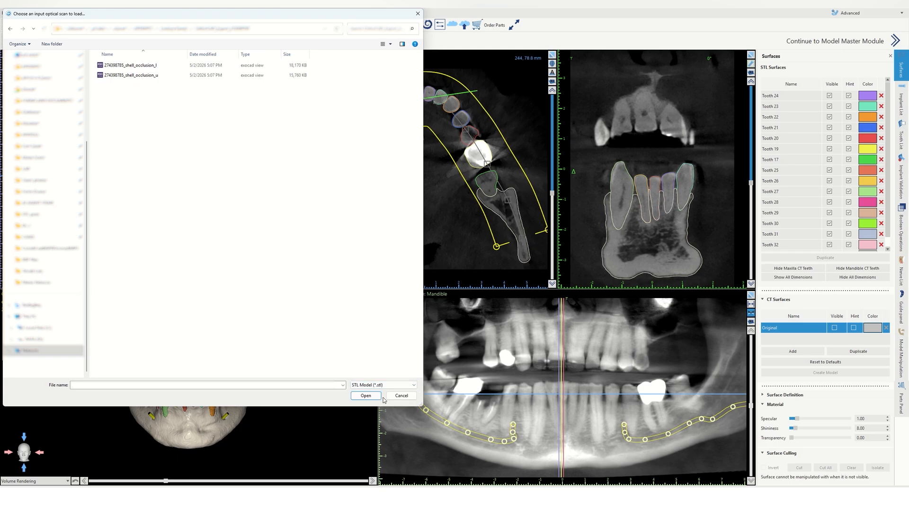
click(151, 66)
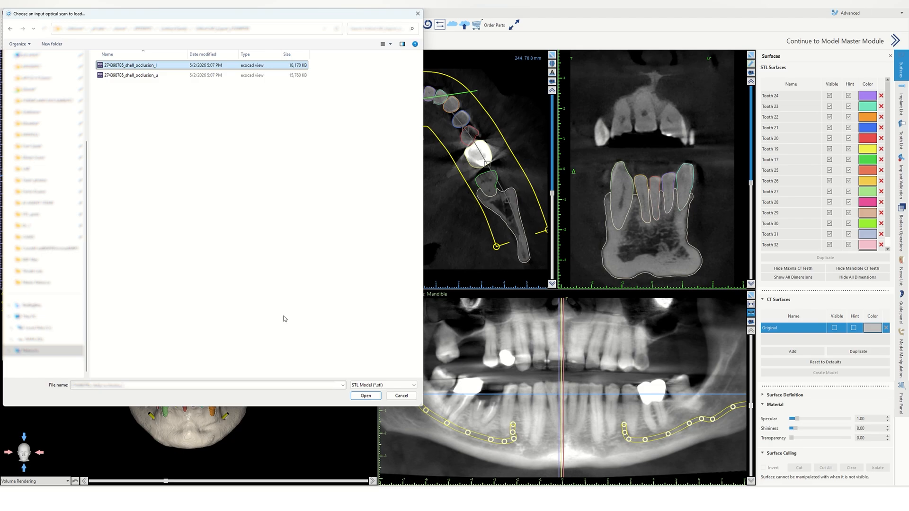
click(369, 397)
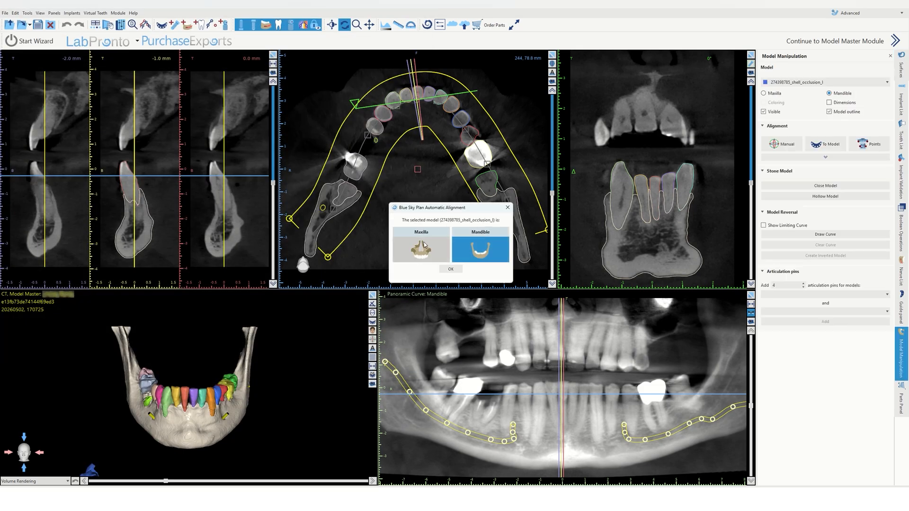
Step: Confirm the imported scan as the mandible model for automatic alignment and inspect it in the 3D view
click(451, 269)
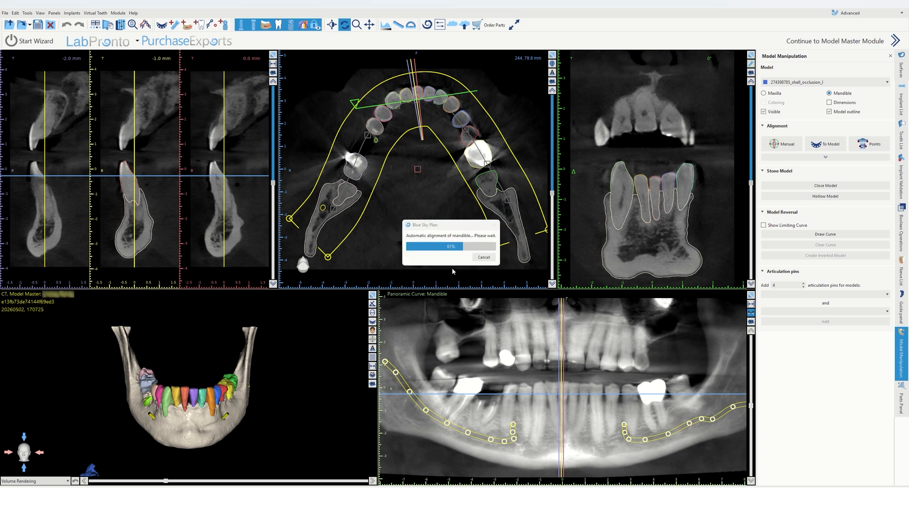
click(373, 295)
drag(374, 230, 592, 282)
scroll(358, 235, up, 3)
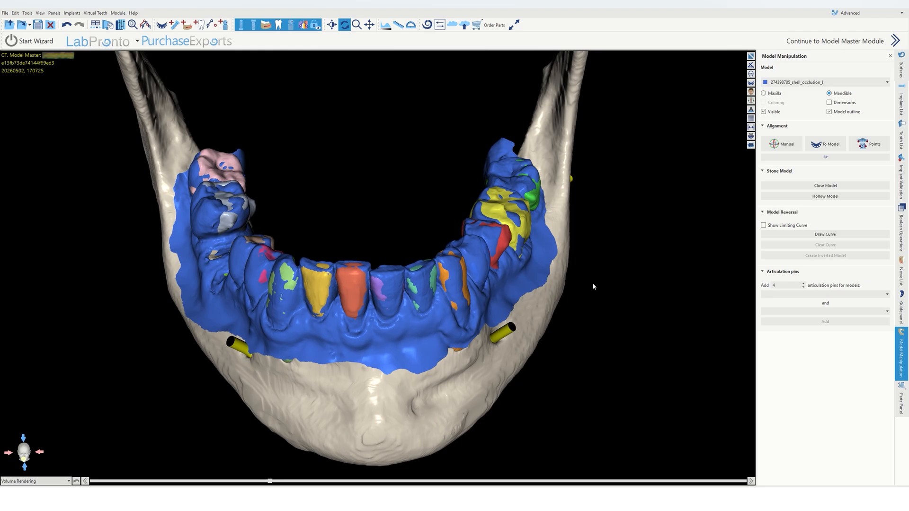
click(751, 56)
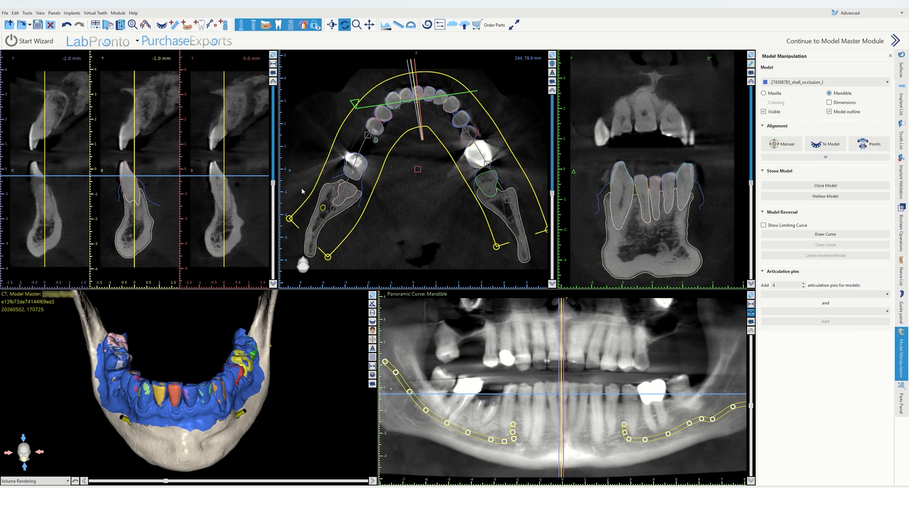
Step: Inspect how the aligned scan outline fits the CT across cross-sectional slices of the mandible
mouse_move(555, 198)
mouse_down()
mouse_move(555, 219)
mouse_move(556, 203)
mouse_up()
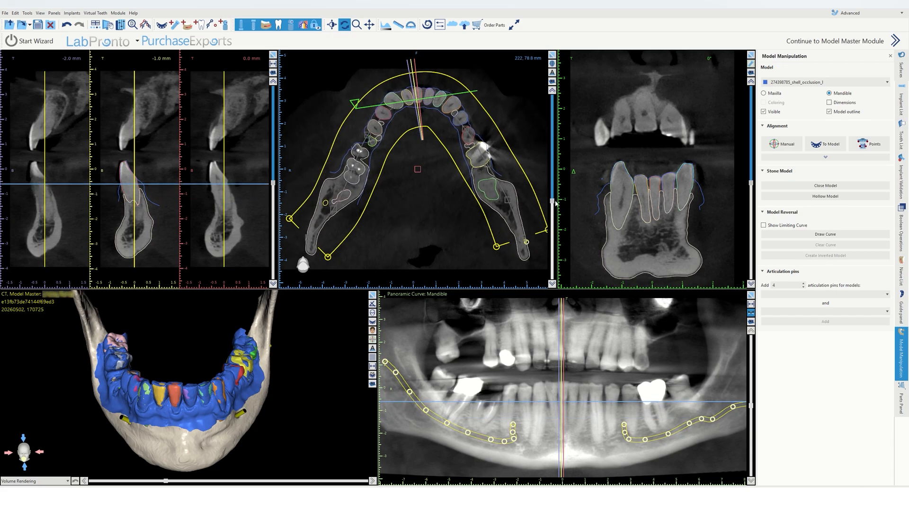
drag(273, 184, 300, 140)
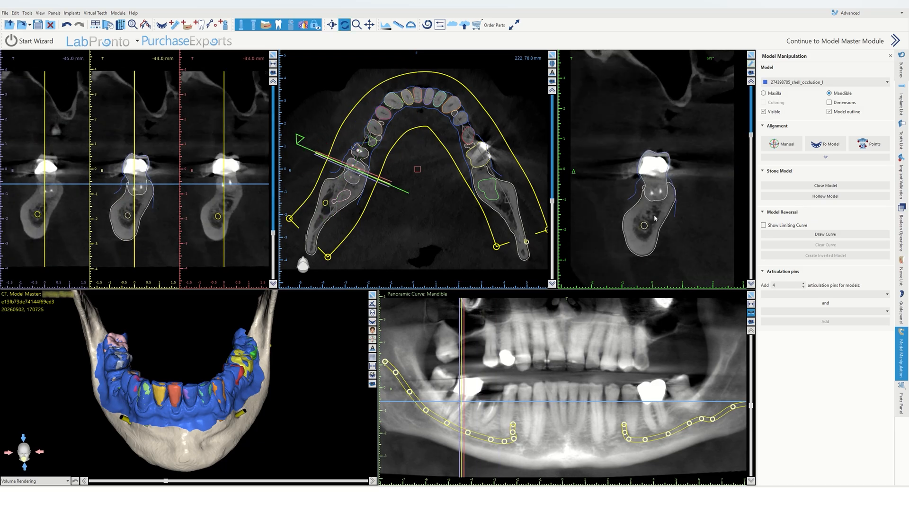
right_drag(654, 216, 660, 127)
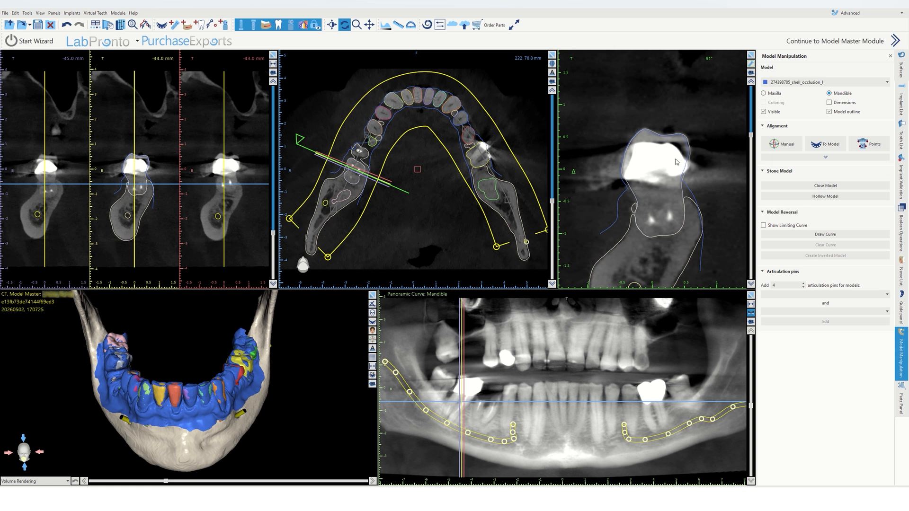
right_drag(676, 161, 665, 144)
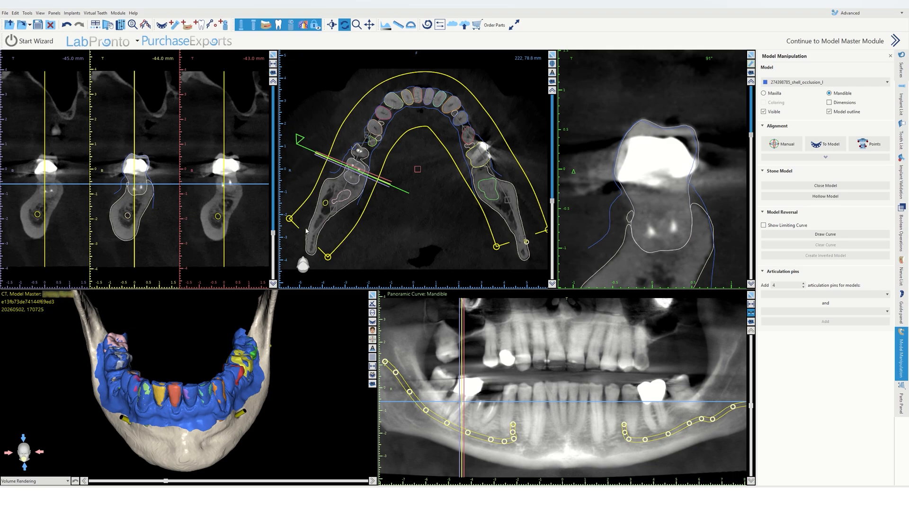
drag(274, 235, 277, 208)
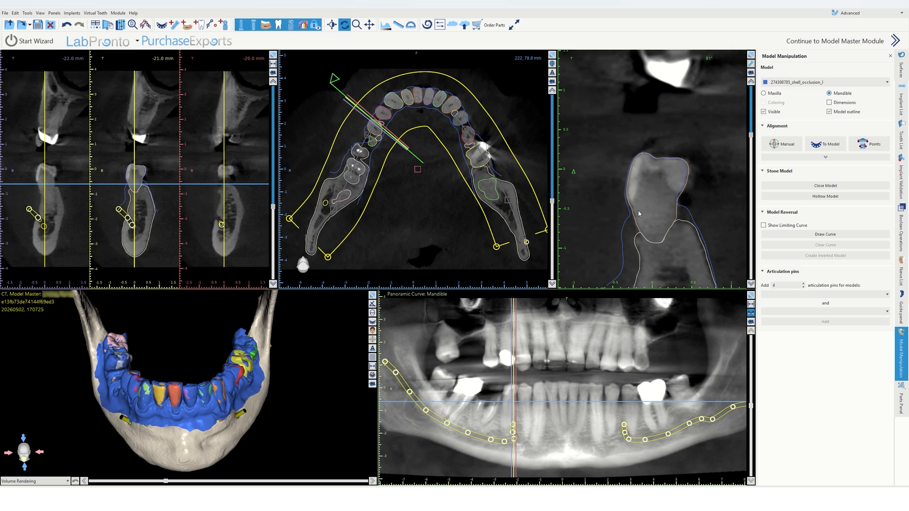
drag(282, 201, 323, 124)
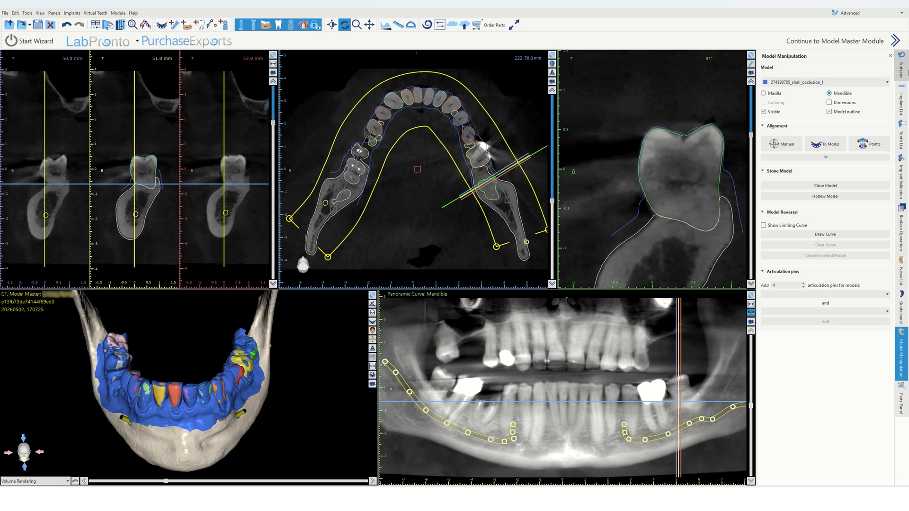
Step: Hide the segmented mandible CT teeth in the surfaces list
click(901, 69)
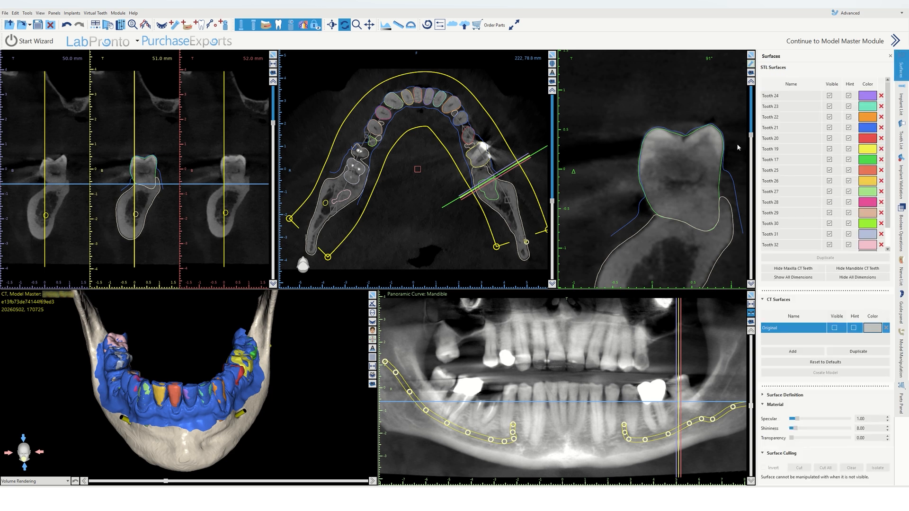
click(857, 268)
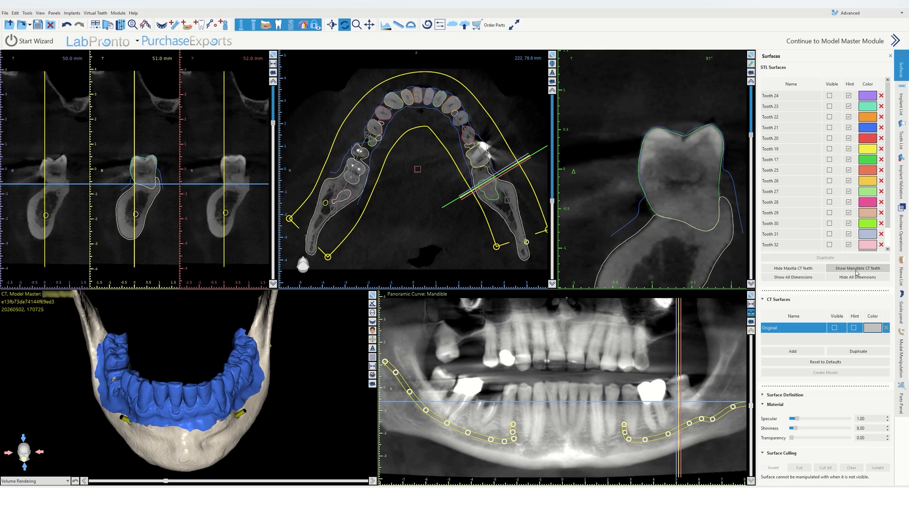
drag(198, 340, 180, 291)
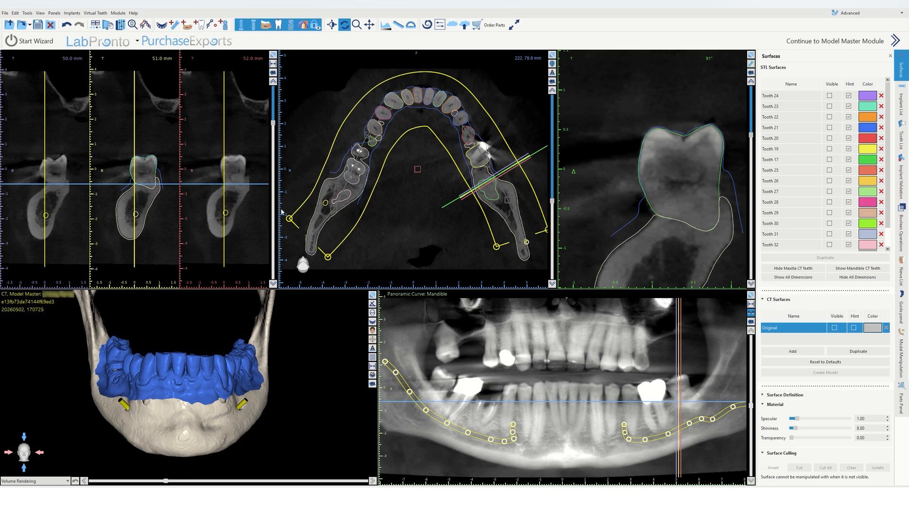
drag(273, 135, 260, 221)
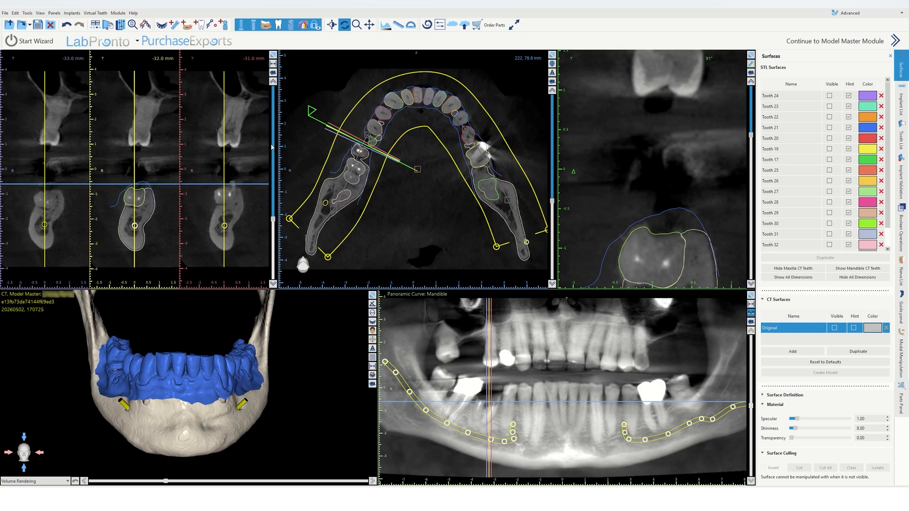
Step: Add a mandibular GM Helix Acqua implant with the 5.00 platform and 10.00 mm length
click(175, 26)
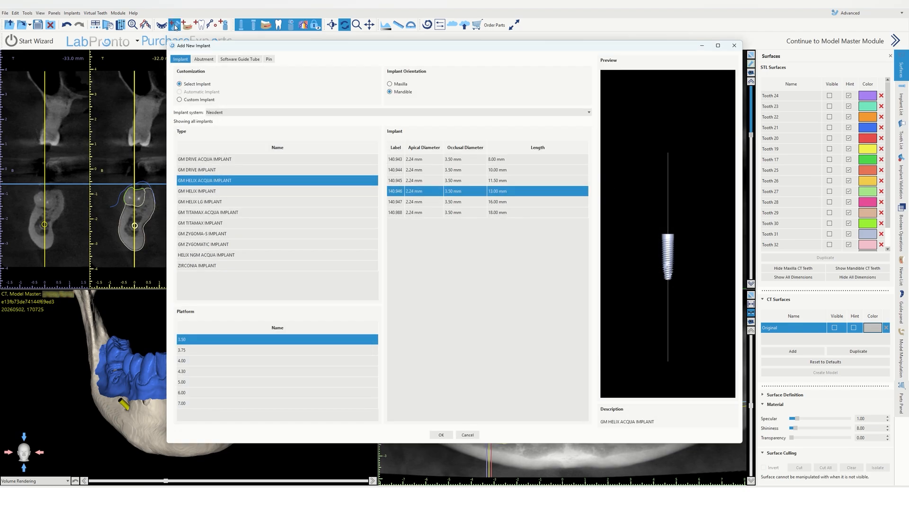
click(219, 382)
click(458, 173)
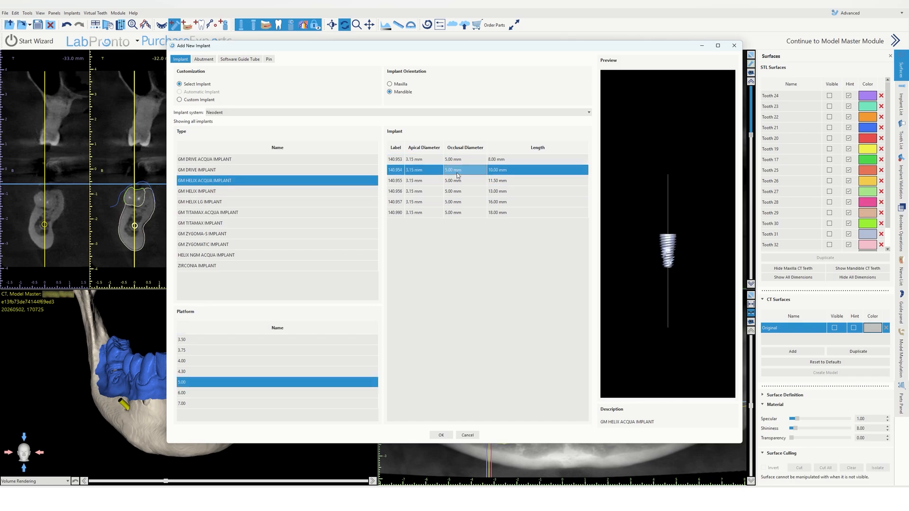
click(447, 436)
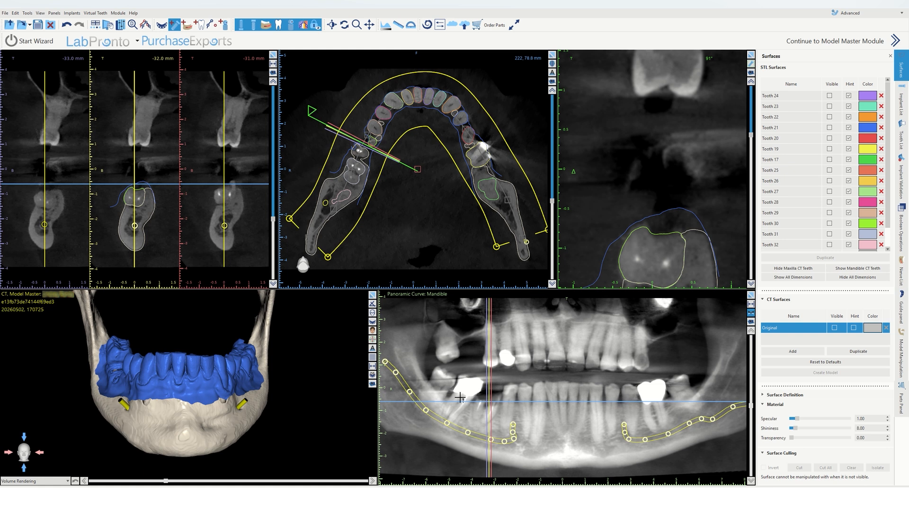
Step: Place the new implant in the edentulous site in the cross-sectional view
right_drag(663, 222, 664, 285)
middle_drag(668, 229, 661, 176)
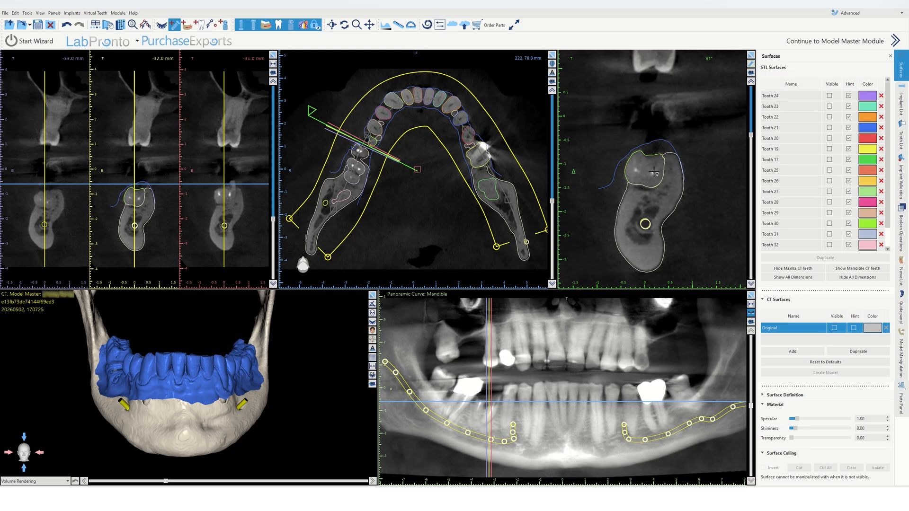
click(654, 172)
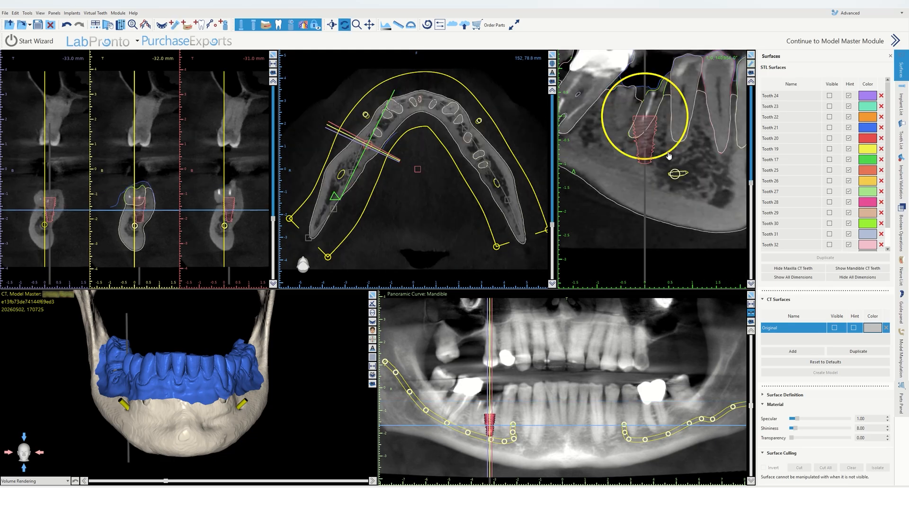
Step: Adjust the implant's position and angulation while rotating the maximized cross-sectional view around it
click(752, 55)
scroll(540, 144, down, 3)
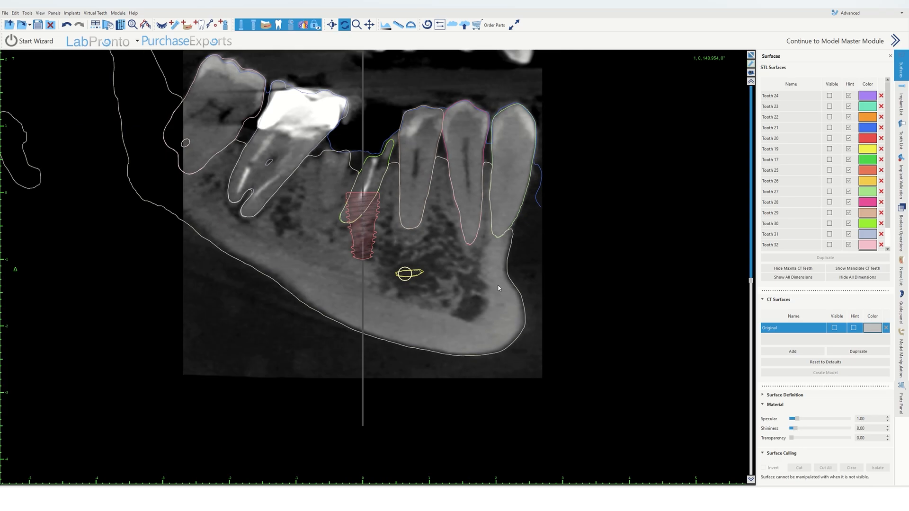
mouse_move(401, 239)
mouse_down()
mouse_move(385, 248)
mouse_move(351, 214)
mouse_move(387, 247)
mouse_up()
click(752, 55)
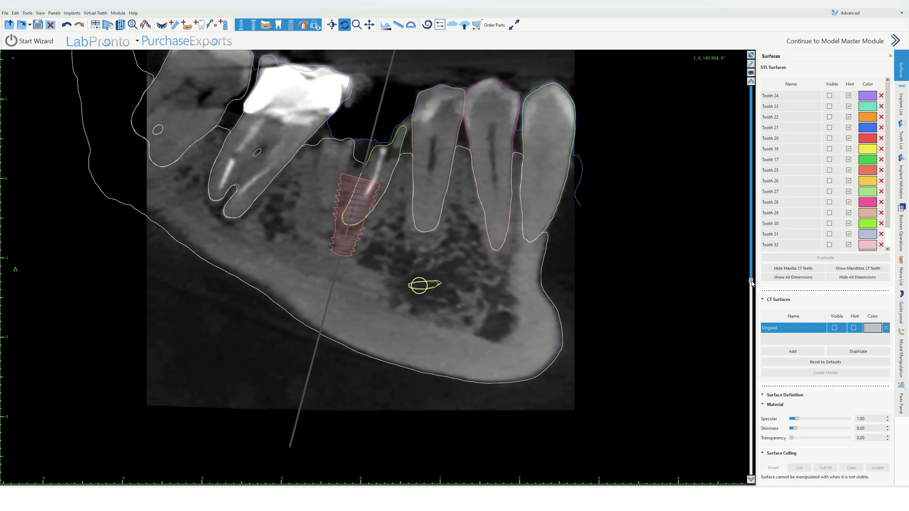
drag(751, 281, 754, 161)
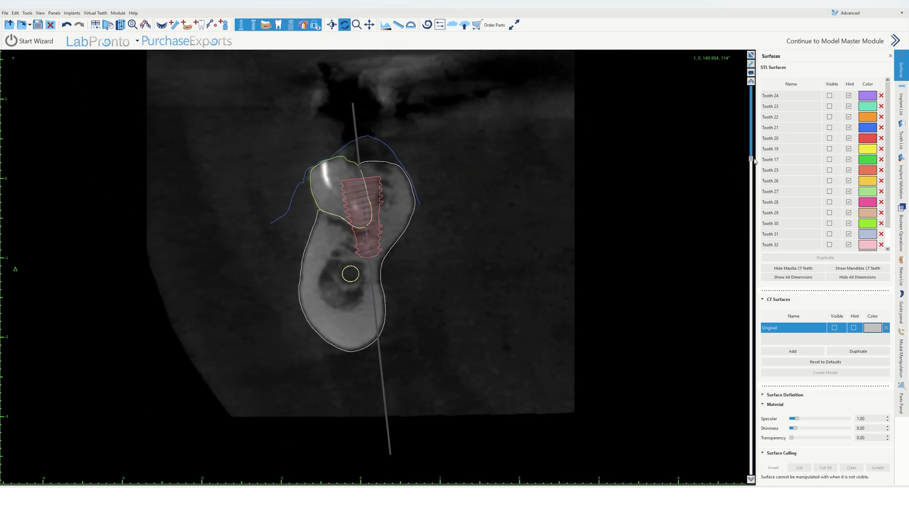
click(352, 203)
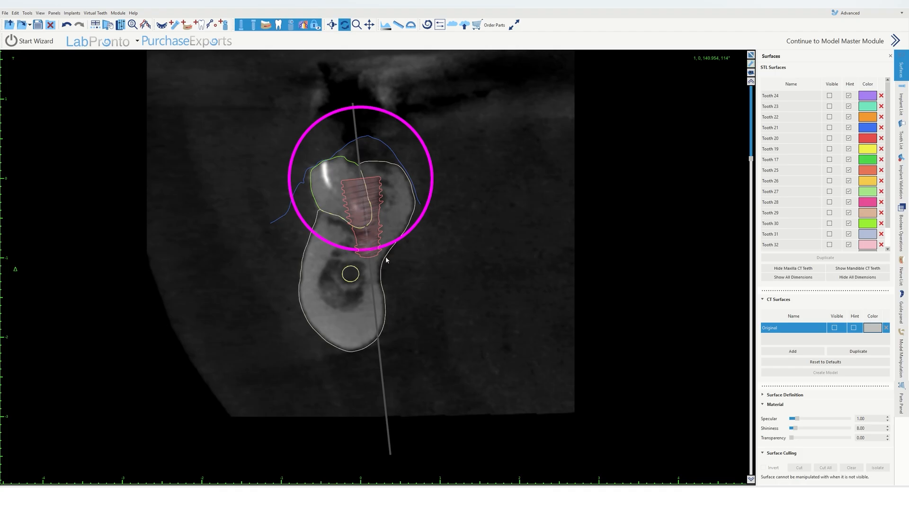
drag(367, 214, 366, 207)
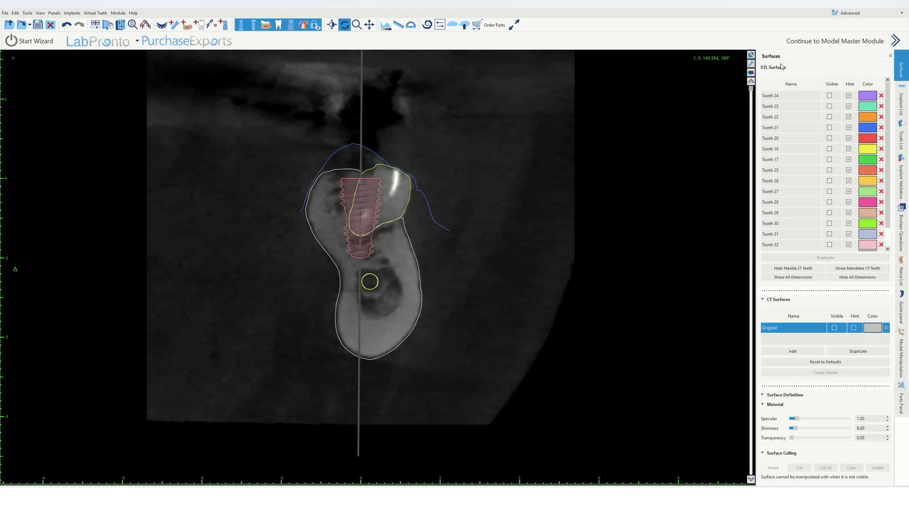
drag(751, 281, 753, 217)
right_click(369, 207)
click(390, 222)
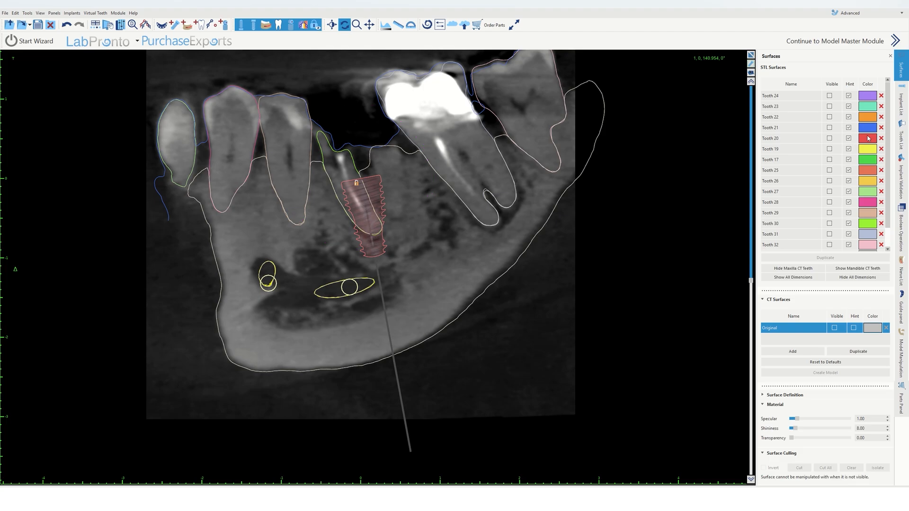
Step: Set the implant's ID to 30 in the implant list
click(905, 108)
double_click(818, 130)
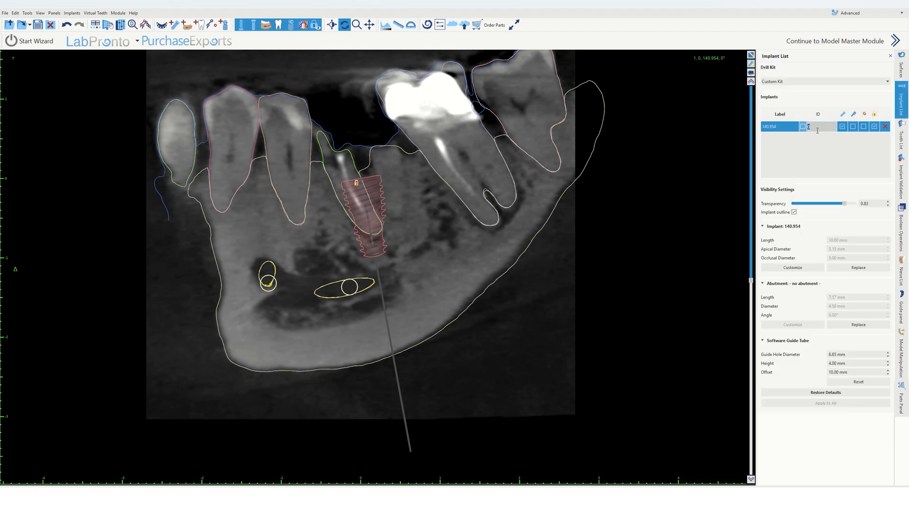
text(30)
key(Return)
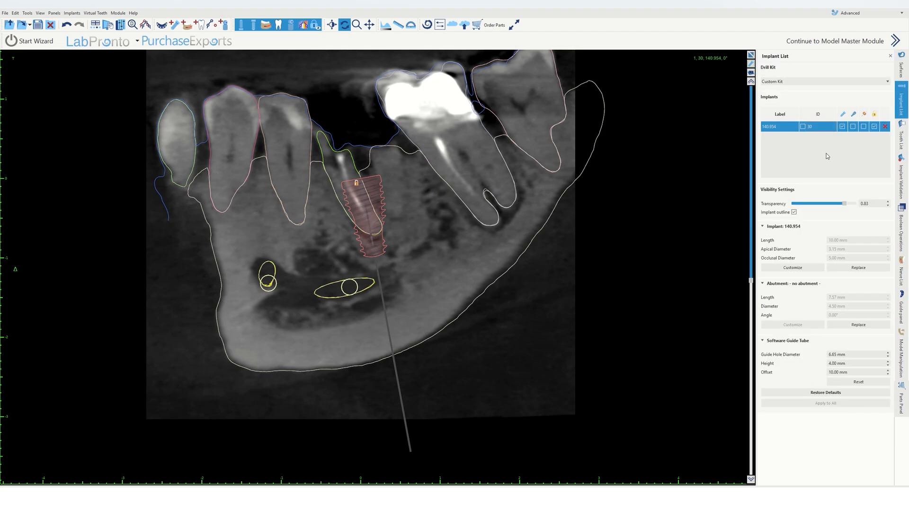
Step: Create a closed stone model from the lower STL scan with Model Manipulation's Close Model
click(751, 55)
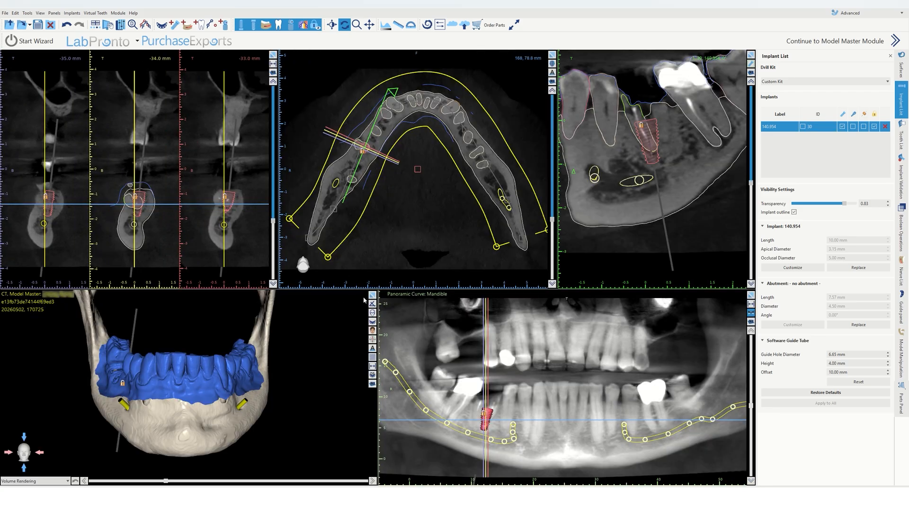
click(373, 295)
drag(374, 269, 377, 341)
scroll(371, 302, up, 2)
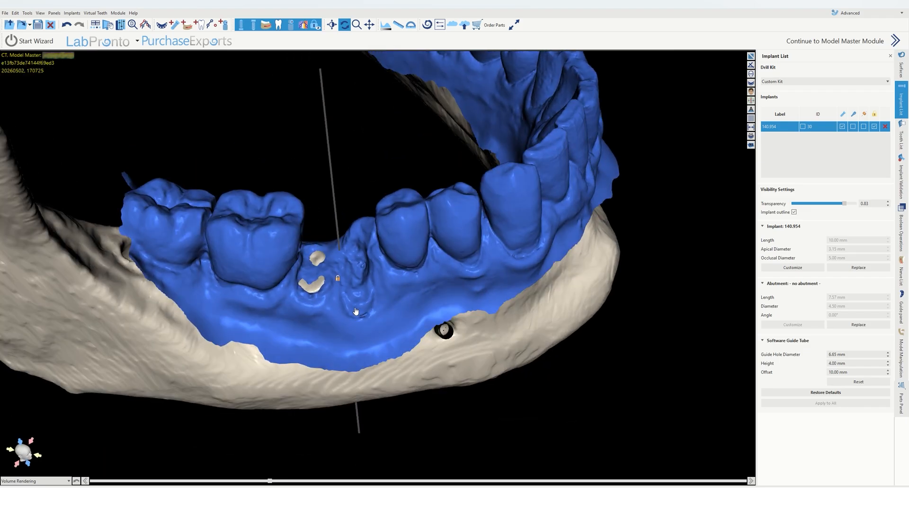
drag(356, 311, 366, 213)
click(905, 65)
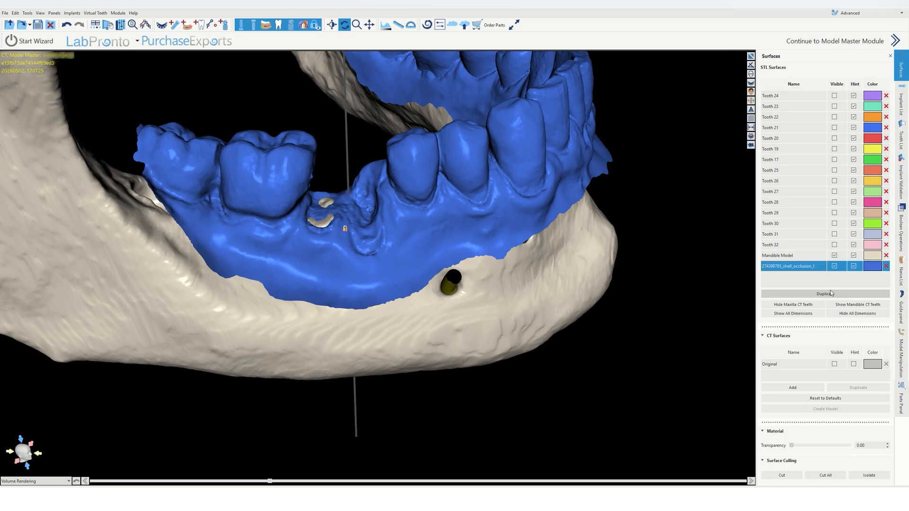
click(905, 354)
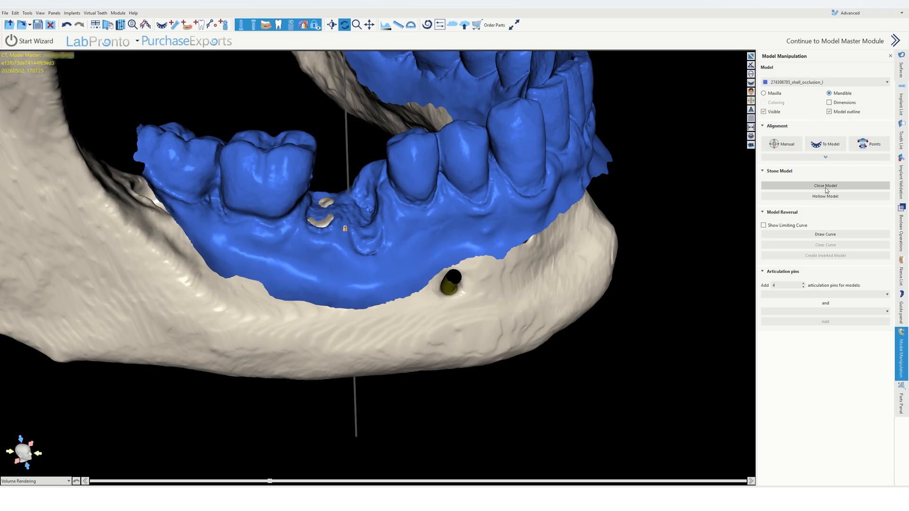
click(801, 82)
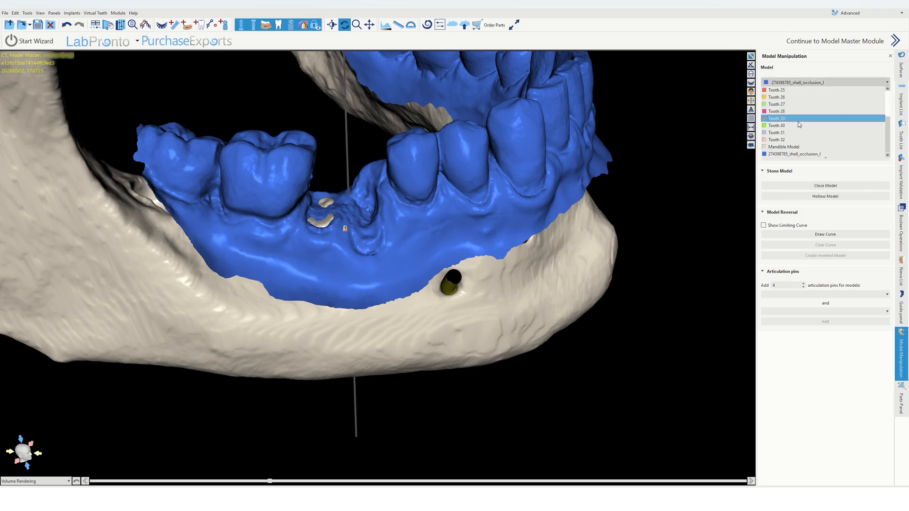
click(799, 155)
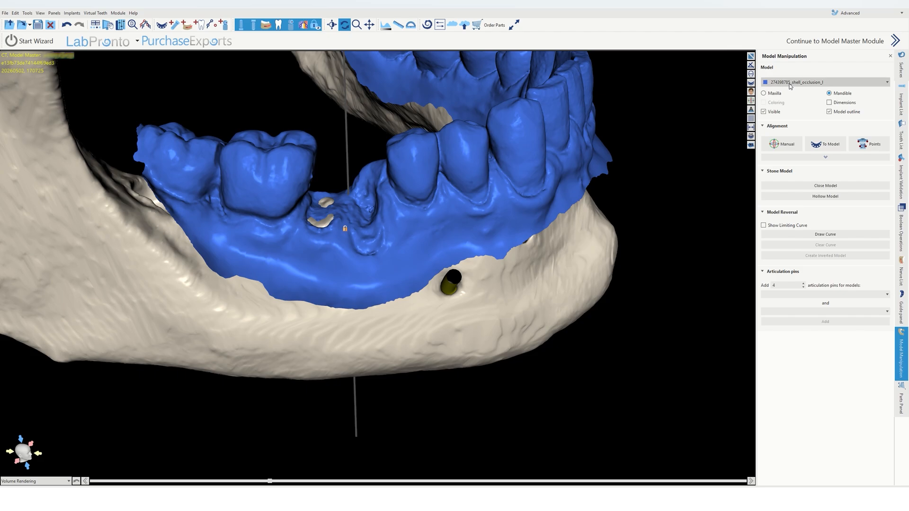
click(787, 82)
click(793, 83)
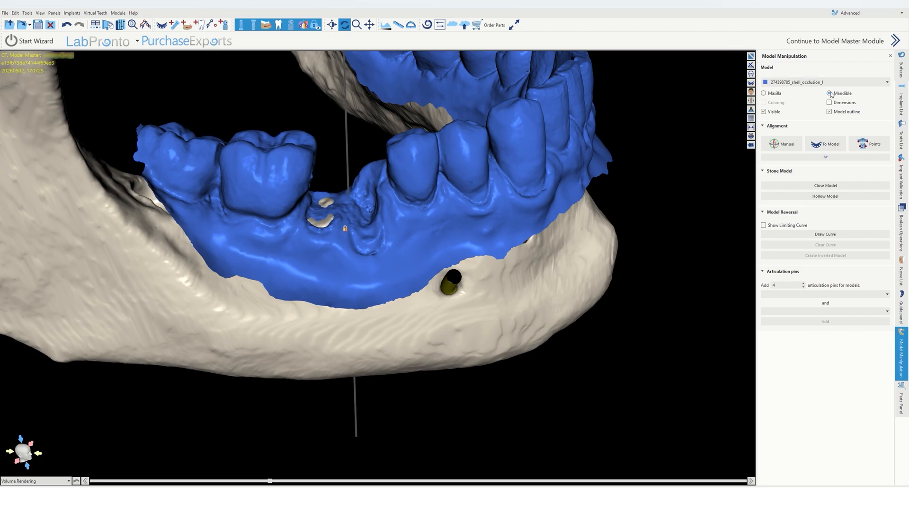
click(821, 186)
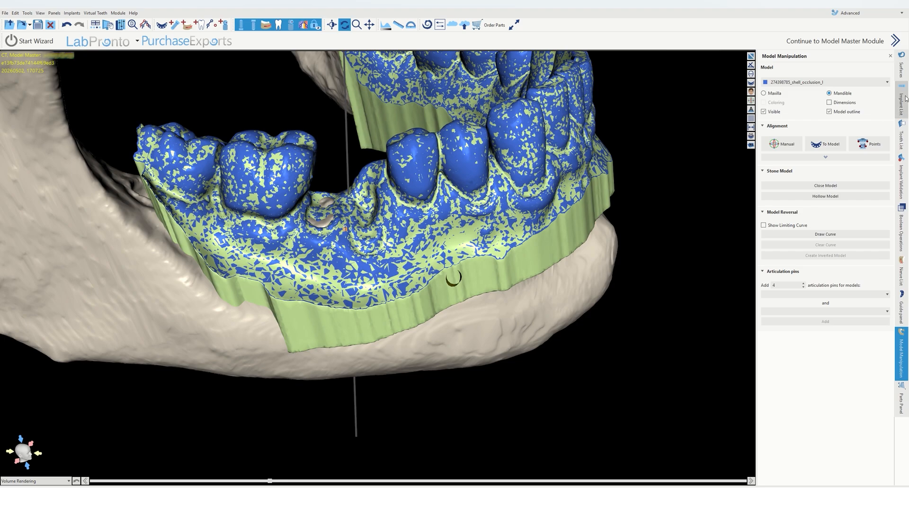
Step: Hide the lower STL scan and the mandible model surfaces so only the stone model shows
click(901, 71)
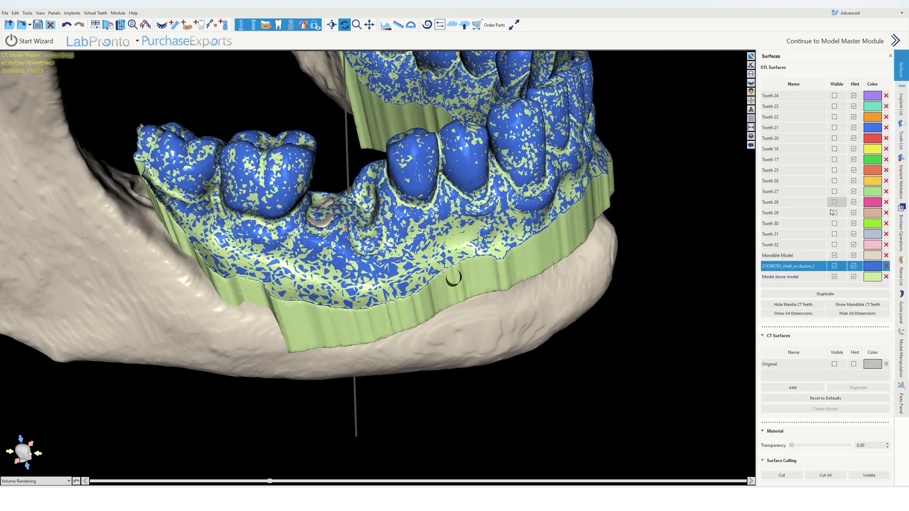
click(835, 266)
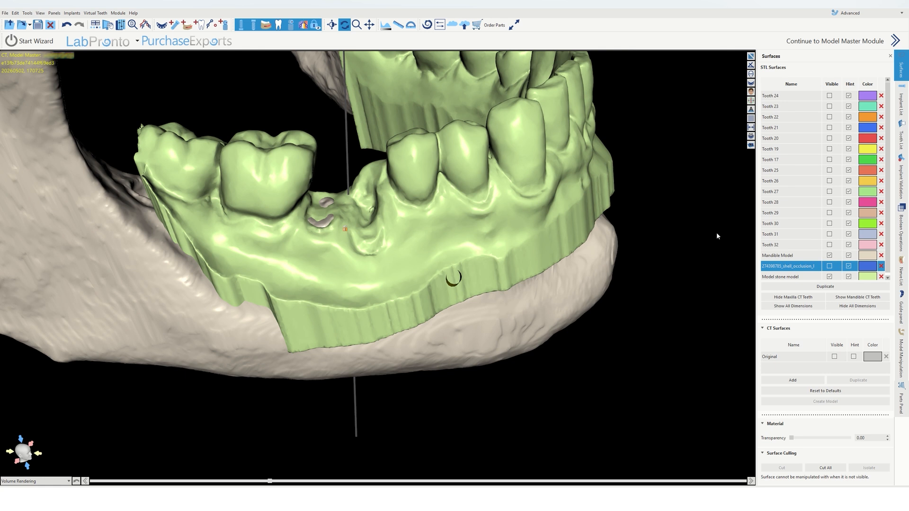
click(827, 256)
click(265, 28)
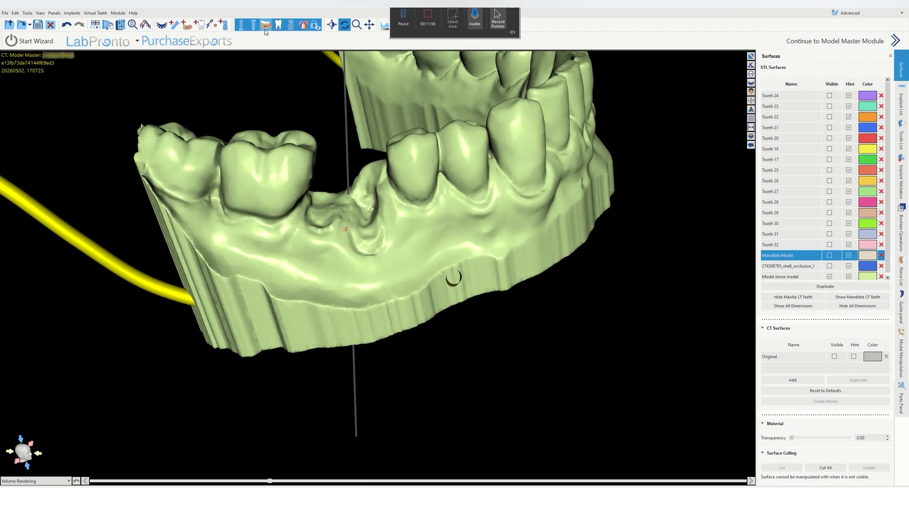
drag(346, 281, 367, 163)
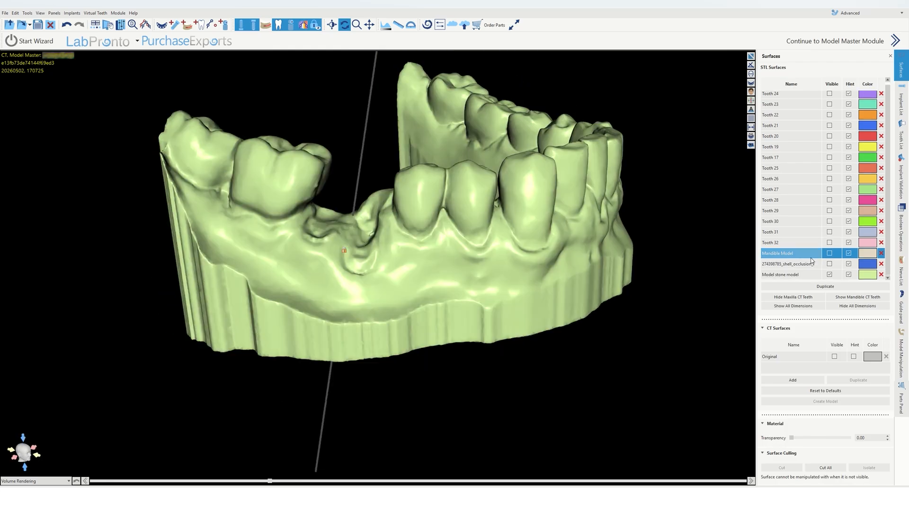
Step: Duplicate the stone model surface and colour the copy lavender
click(794, 277)
click(815, 293)
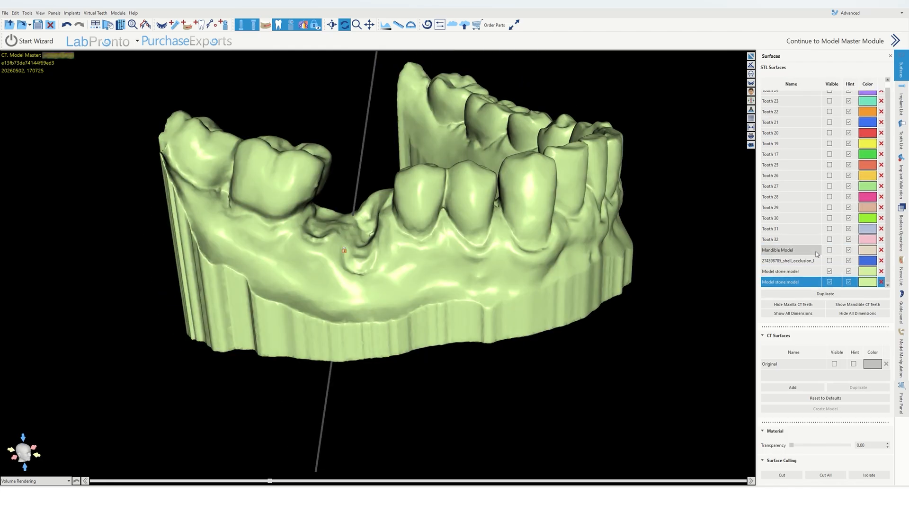
click(869, 283)
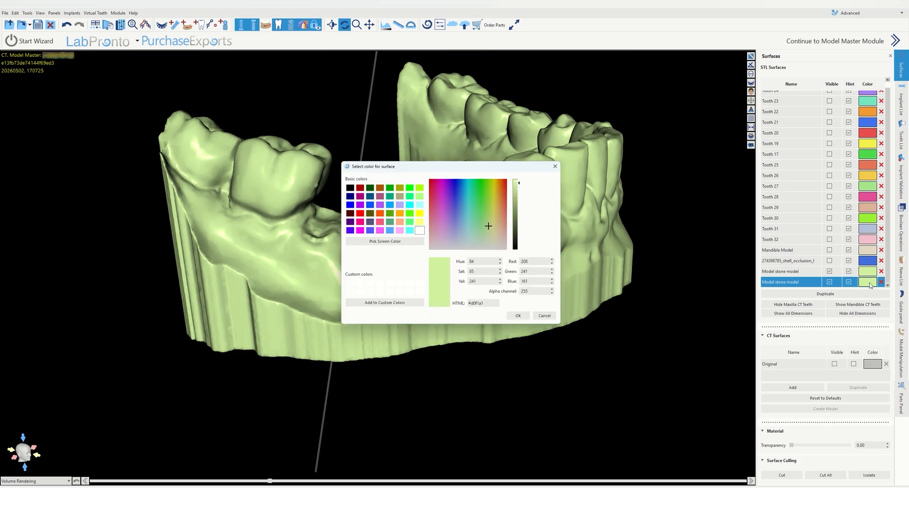
click(400, 206)
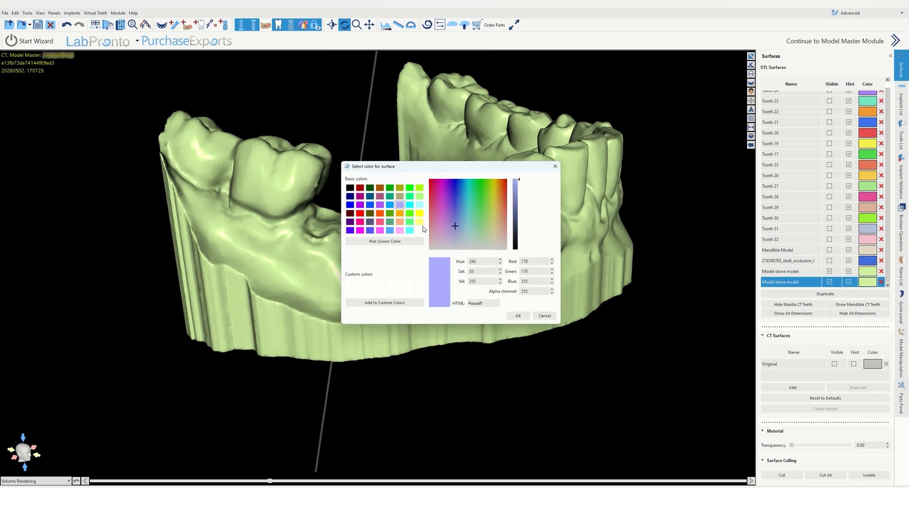
click(518, 316)
Step: Hide the original green stone model, leaving the lavender copy visible
click(829, 271)
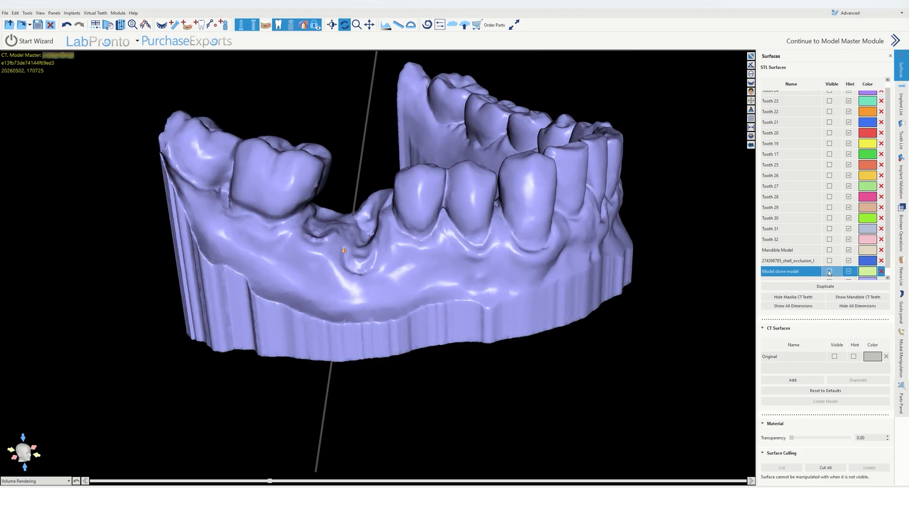
click(829, 272)
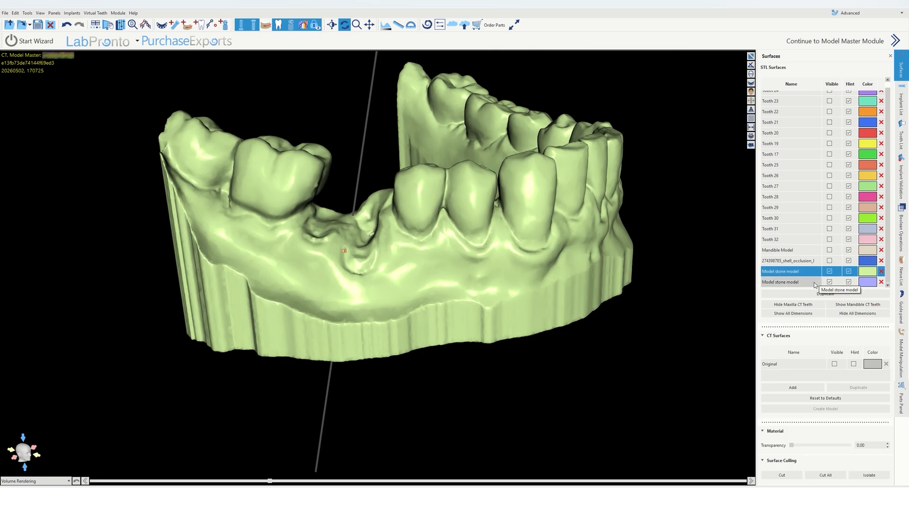
click(830, 271)
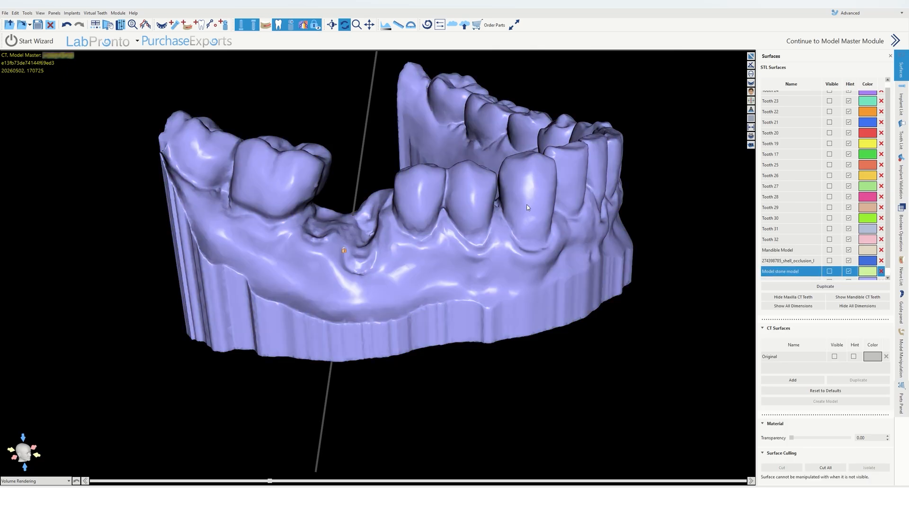
Step: Try a Surface Culling cut through the lavender stone model near the edentulous site
drag(416, 235, 527, 208)
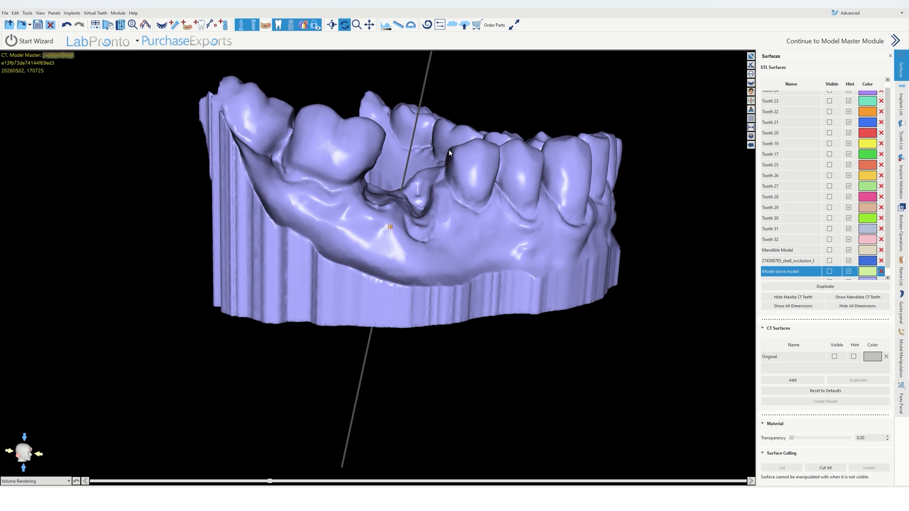
drag(391, 143, 227, 324)
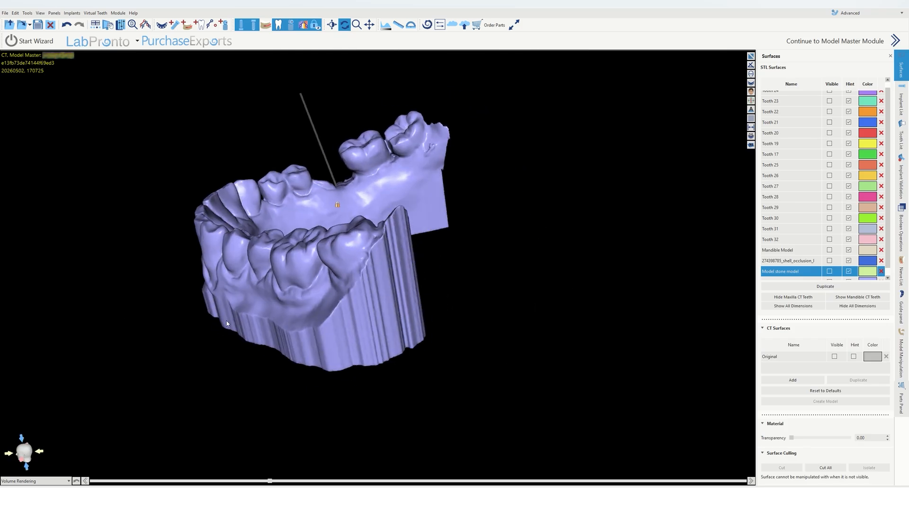
drag(317, 275, 399, 207)
scroll(364, 371, up, 3)
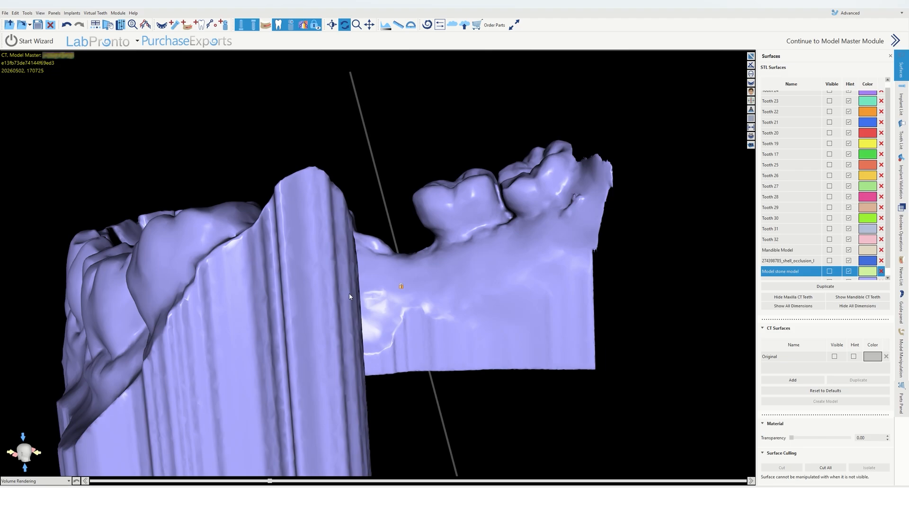
drag(349, 296, 354, 291)
scroll(354, 292, up, 2)
click(782, 468)
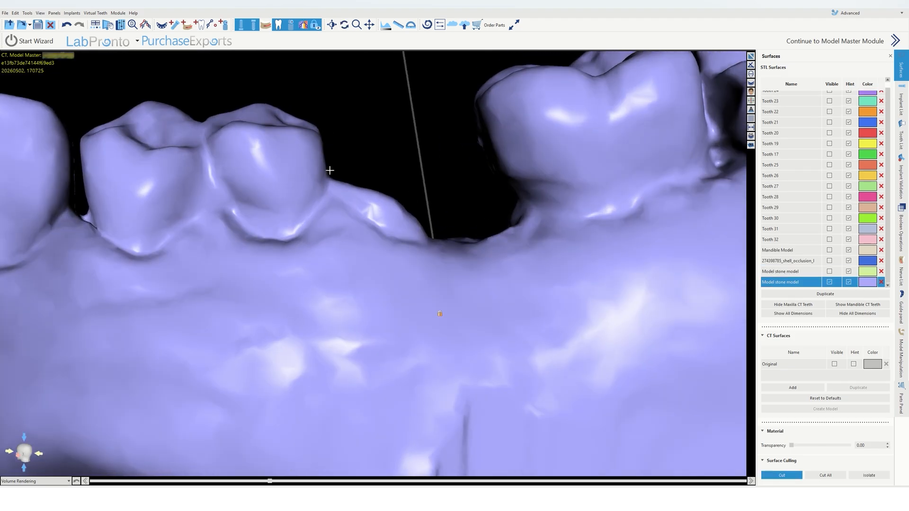
mouse_move(331, 172)
mouse_down()
mouse_move(355, 206)
mouse_move(412, 236)
mouse_move(453, 213)
mouse_move(163, 393)
mouse_move(93, 359)
mouse_move(304, 301)
mouse_up()
click(781, 476)
Step: Inspect the lavender stone model around the edentulous site from several angles and from above
scroll(376, 203, down, 3)
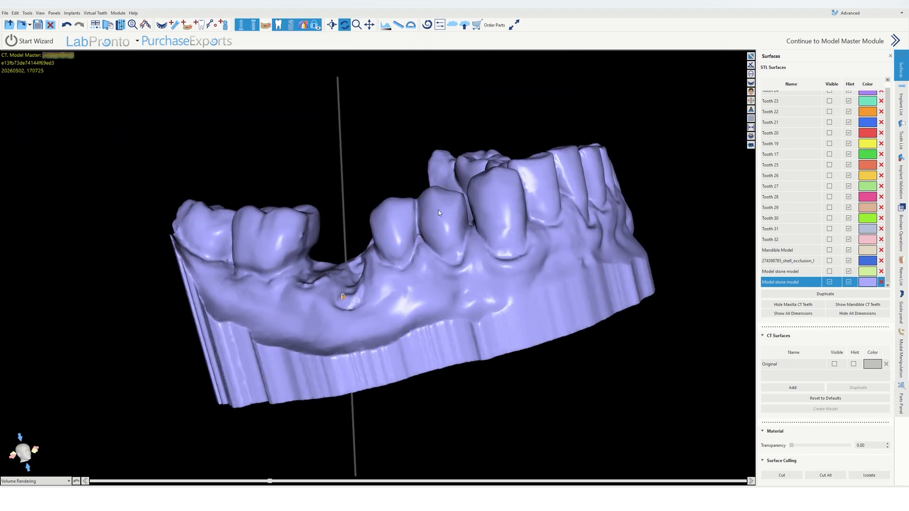
drag(439, 213, 467, 288)
scroll(347, 259, up, 8)
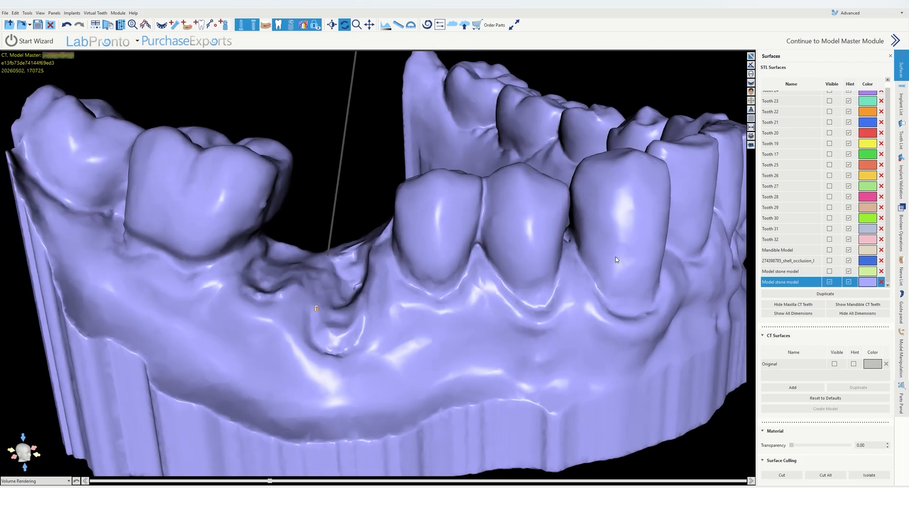
scroll(615, 265, down, 5)
drag(601, 305, 344, 386)
scroll(503, 297, down, 4)
drag(426, 304, 493, 289)
scroll(379, 259, up, 5)
drag(378, 260, 418, 145)
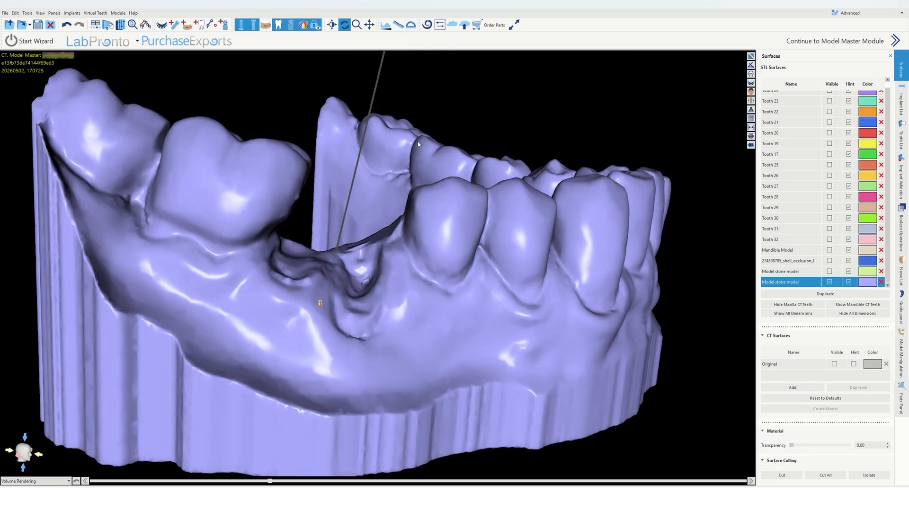
scroll(545, 269, down, 5)
drag(545, 269, 380, 291)
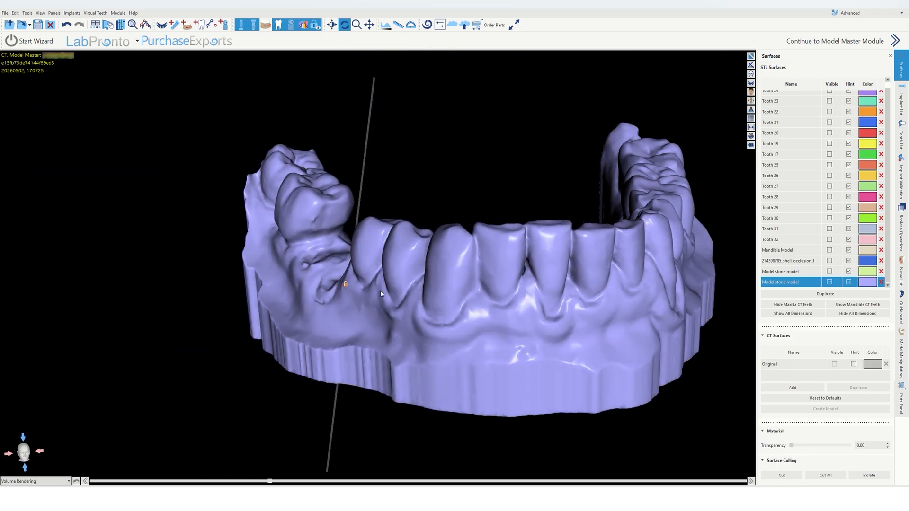
drag(577, 297, 504, 479)
drag(431, 283, 439, 334)
drag(535, 247, 555, 155)
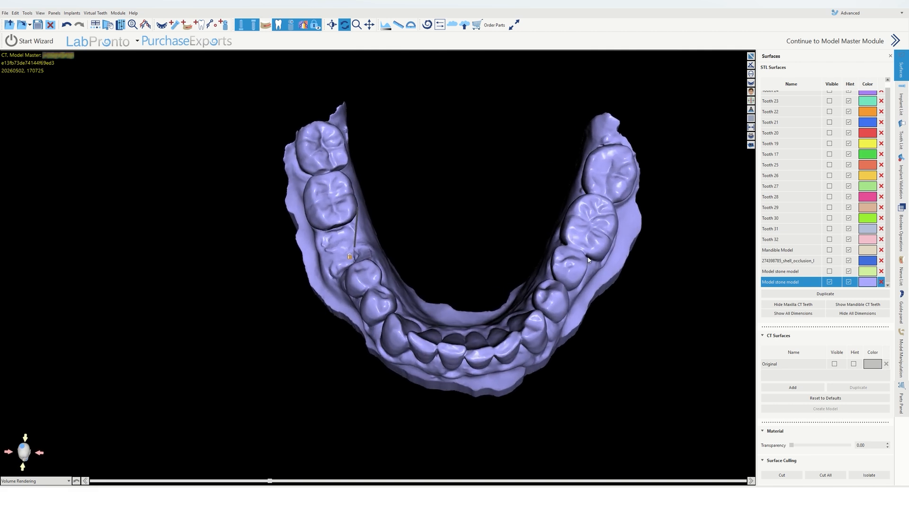
drag(588, 260, 513, 342)
drag(617, 198, 498, 285)
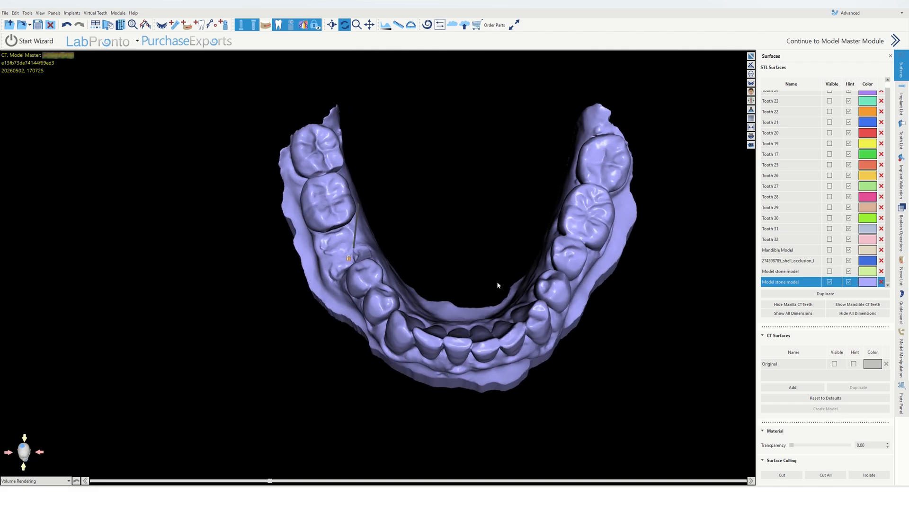
Step: Cut away the right side of the lavender stone model's arch with Surface Culling
click(781, 476)
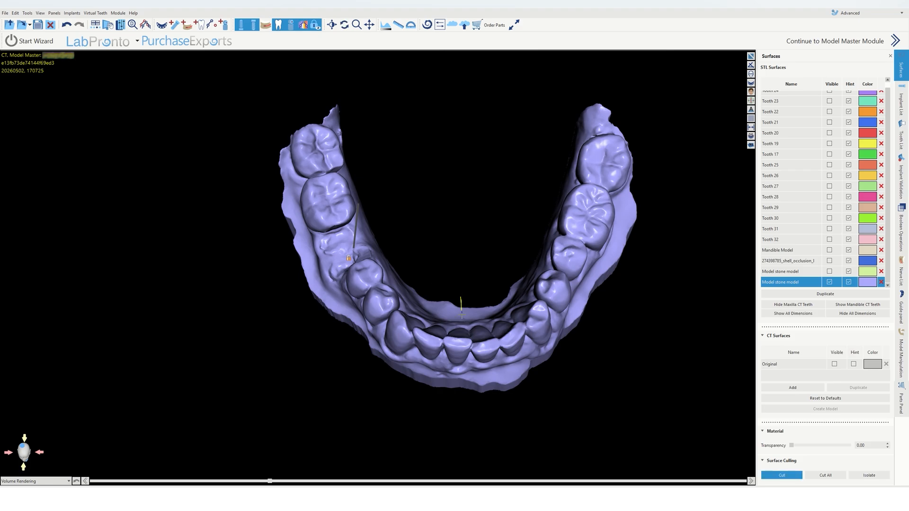
mouse_move(461, 315)
mouse_down()
mouse_move(465, 413)
mouse_move(690, 304)
mouse_move(662, 79)
mouse_move(591, 56)
mouse_up()
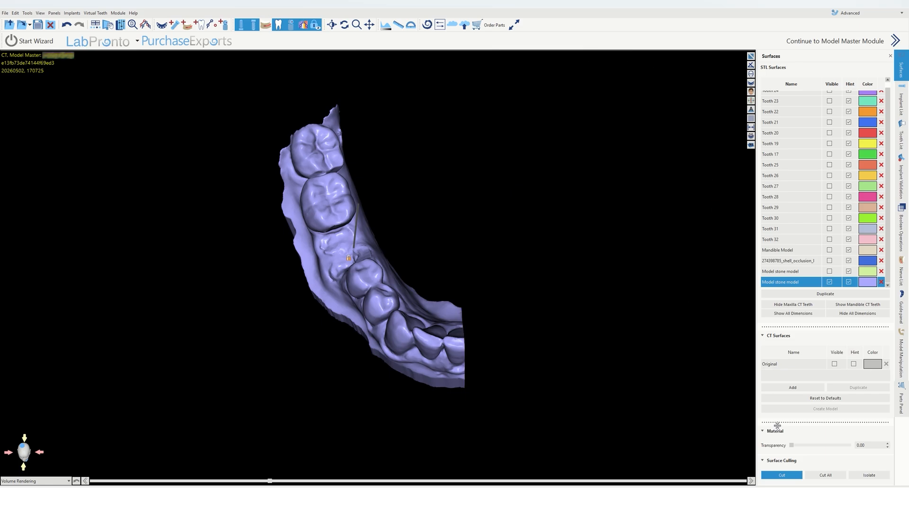
click(782, 480)
Step: Make another Surface Culling cut through the lavender stone model near the edentulous site
drag(585, 408, 488, 266)
scroll(385, 274, up, 5)
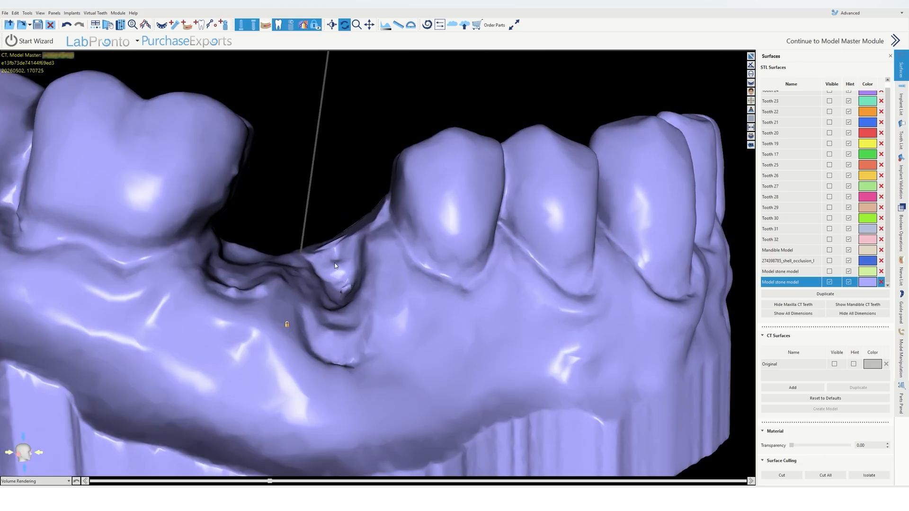
drag(385, 275, 360, 258)
click(789, 476)
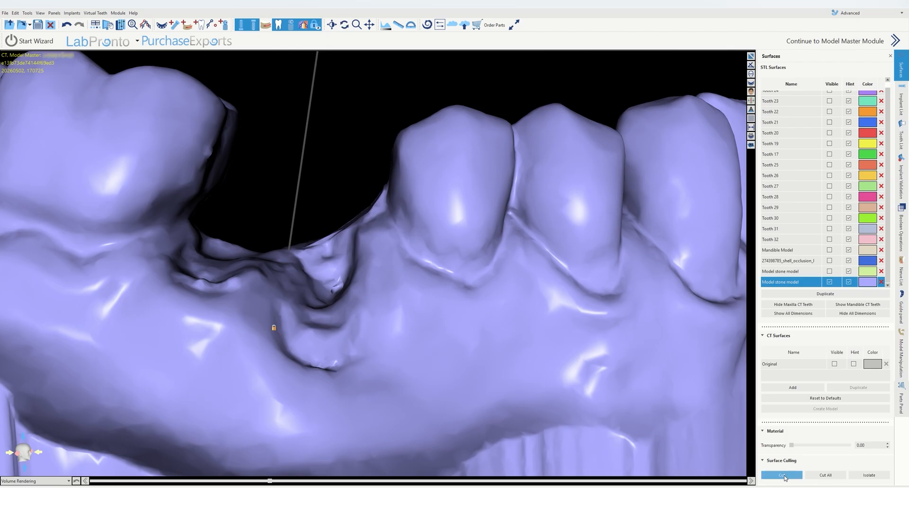
mouse_move(385, 186)
mouse_down()
mouse_move(377, 214)
mouse_move(345, 242)
mouse_move(286, 245)
mouse_move(321, 153)
mouse_up()
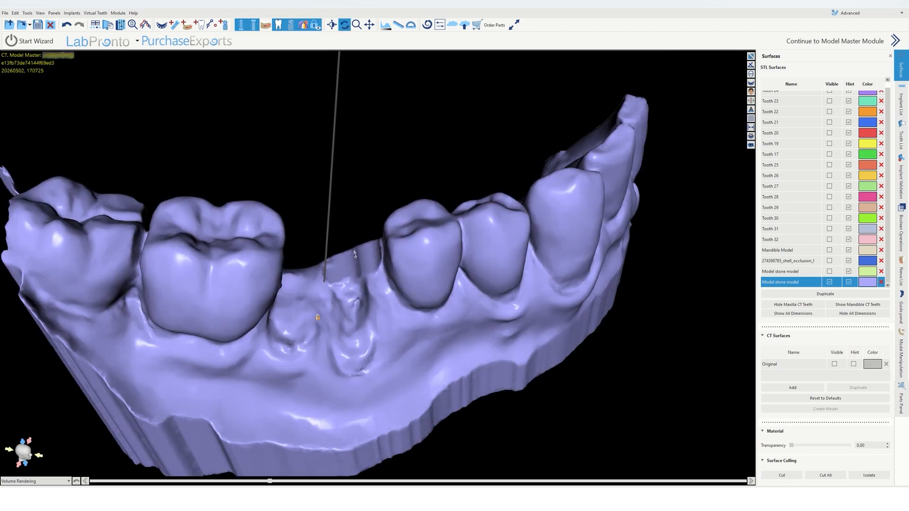
Step: Undo the latest Surface Culling cut on the lavender stone model
drag(385, 266, 330, 336)
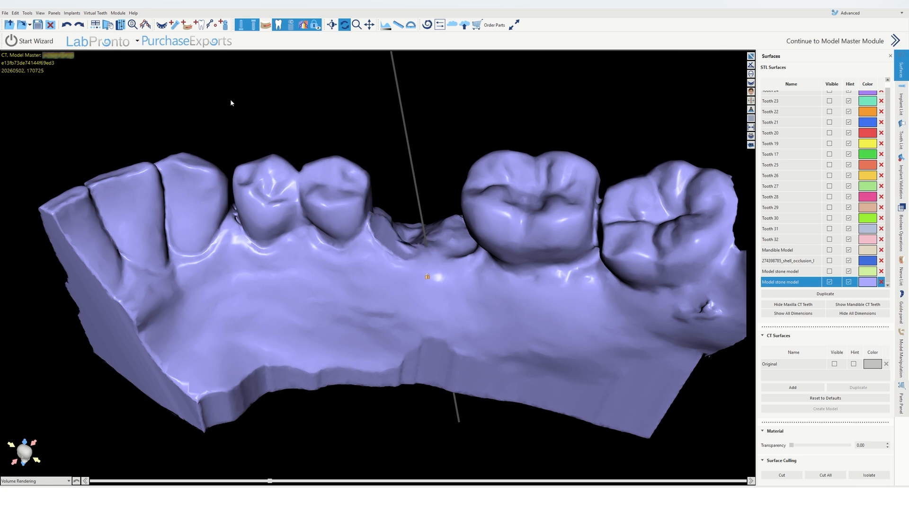
drag(365, 198, 401, 226)
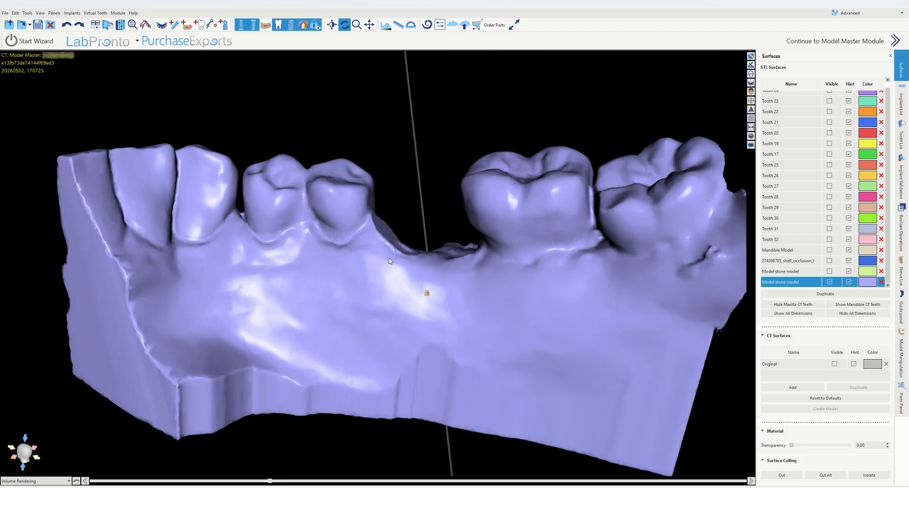
drag(390, 260, 400, 231)
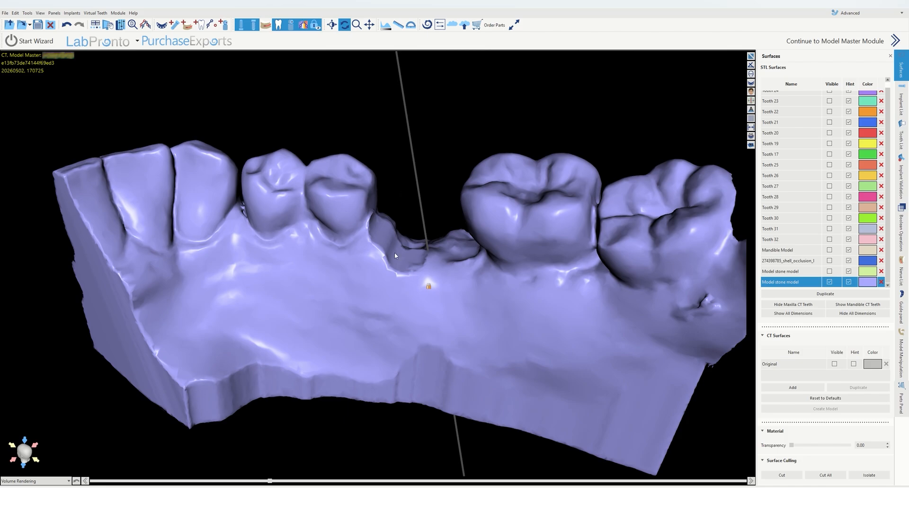
scroll(405, 249, up, 4)
drag(415, 271, 385, 258)
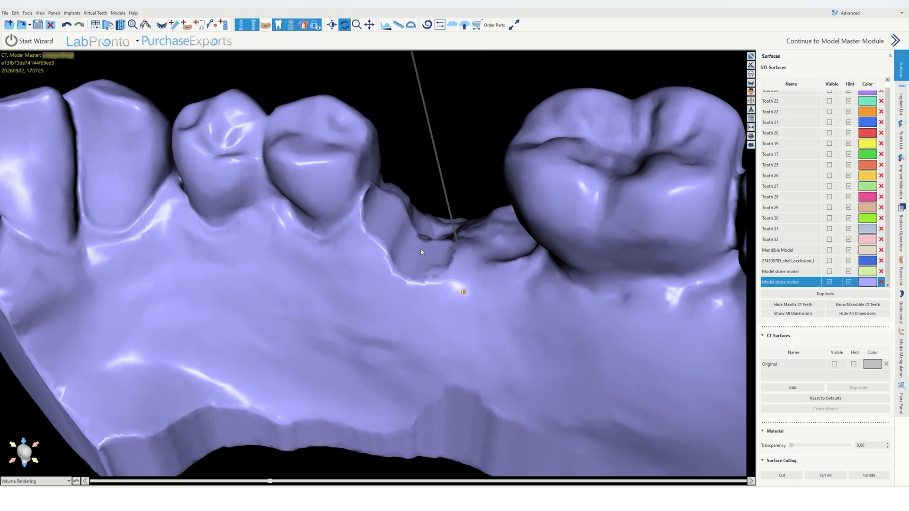
key(ctrl+z)
Step: Cut away material near the edentulous site of the lavender stone model with Surface Culling
drag(445, 181, 431, 197)
drag(385, 221, 283, 214)
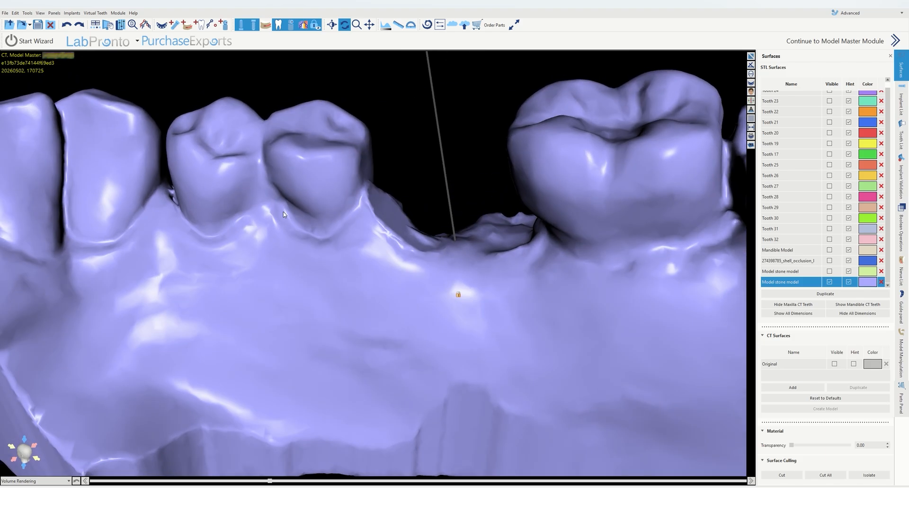
click(782, 475)
mouse_move(383, 193)
mouse_down()
mouse_move(405, 218)
mouse_move(467, 196)
mouse_move(446, 179)
mouse_up()
click(787, 477)
Step: Make a further Surface Culling cut through the lavender stone model beside the edentulous site
scroll(495, 262, down, 5)
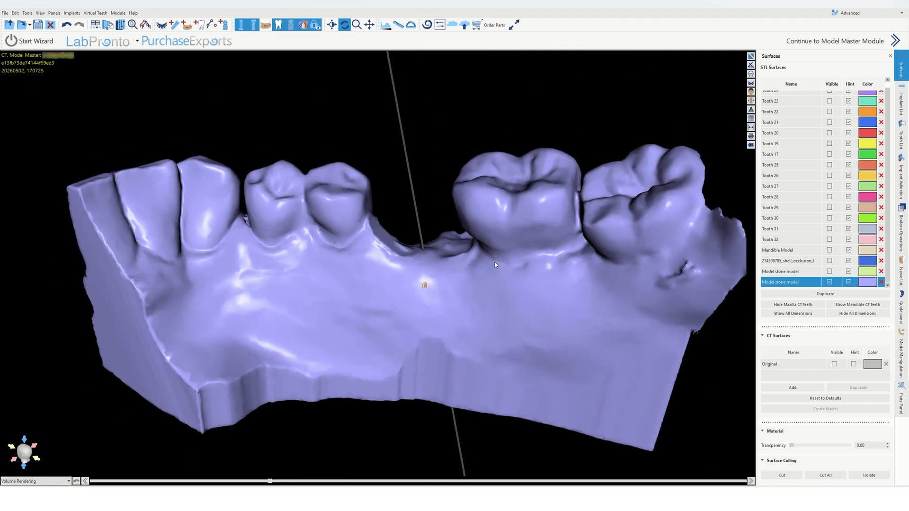
drag(496, 263, 244, 394)
drag(434, 298, 493, 285)
scroll(494, 285, up, 4)
click(782, 475)
mouse_move(340, 225)
mouse_down()
mouse_move(287, 253)
mouse_move(418, 304)
mouse_move(374, 208)
mouse_up()
click(782, 475)
Step: Trim the end of the lavender stone model's arch with another Surface Culling cut
scroll(493, 285, down, 4)
drag(403, 150, 502, 302)
drag(386, 257, 375, 376)
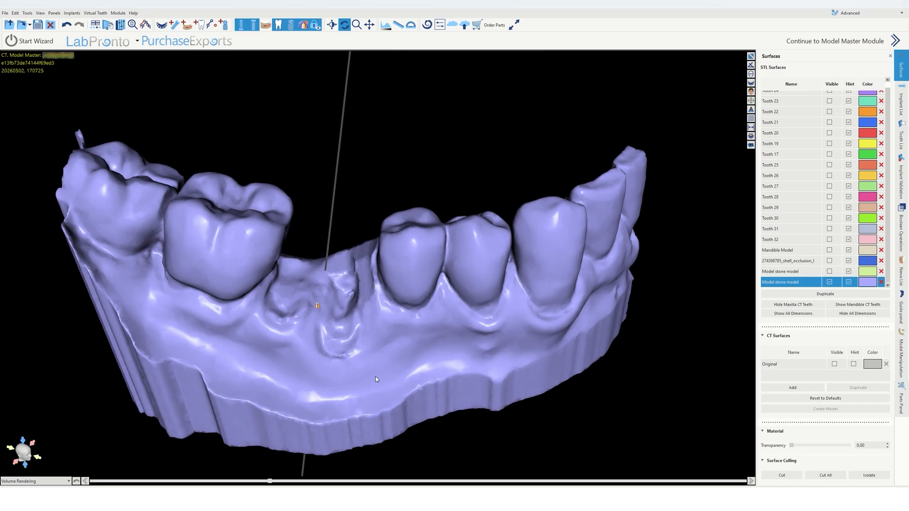
drag(353, 188, 387, 340)
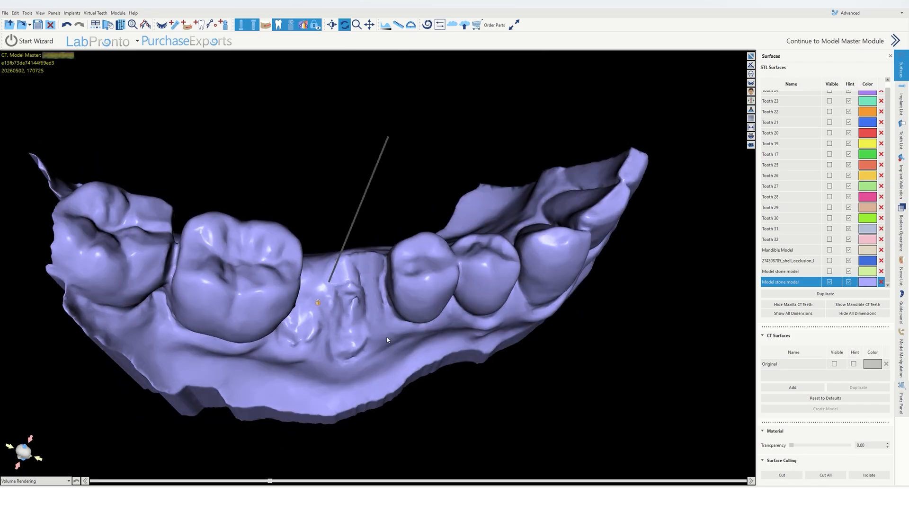
drag(514, 362, 315, 340)
click(782, 475)
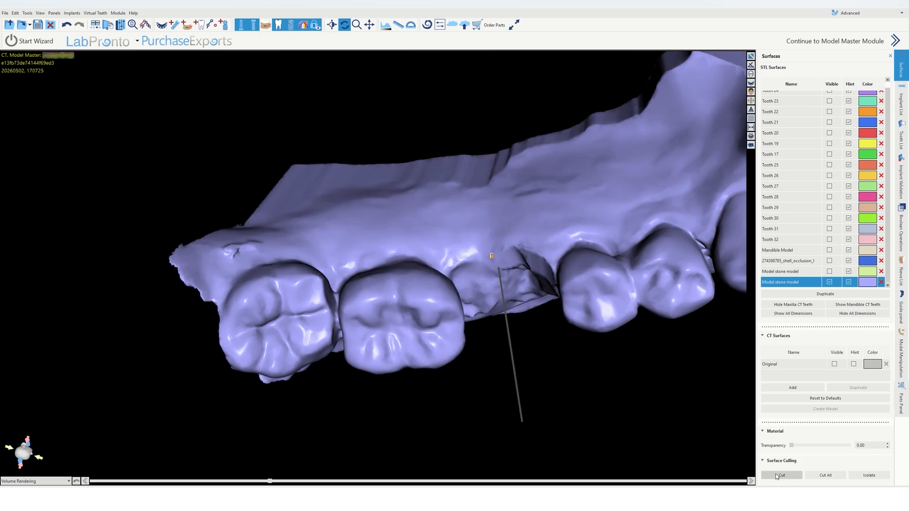
mouse_move(238, 221)
mouse_down()
mouse_move(138, 285)
mouse_move(213, 324)
mouse_move(231, 263)
mouse_up()
drag(590, 415, 269, 327)
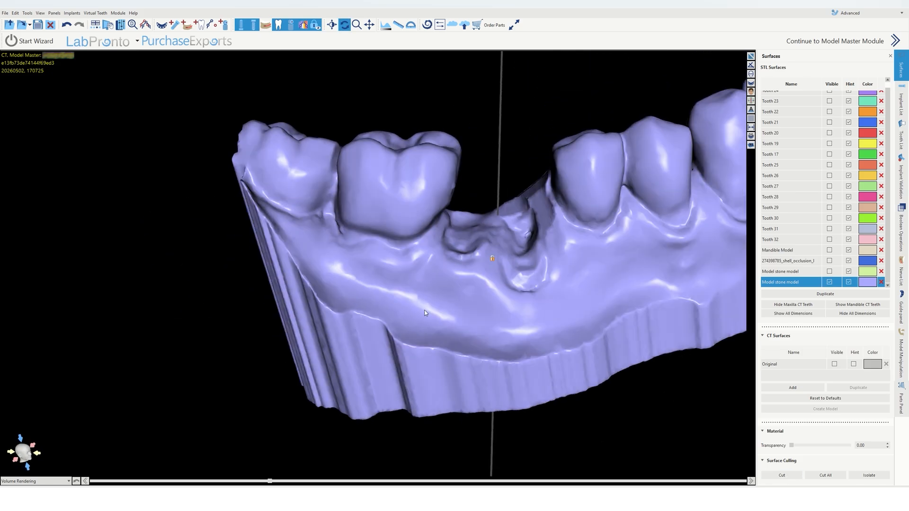
drag(426, 313, 332, 397)
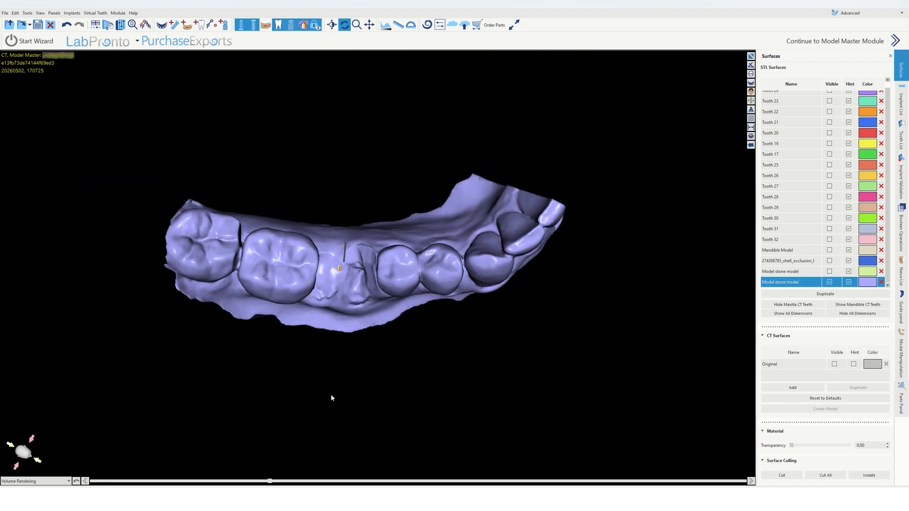
drag(334, 329, 370, 291)
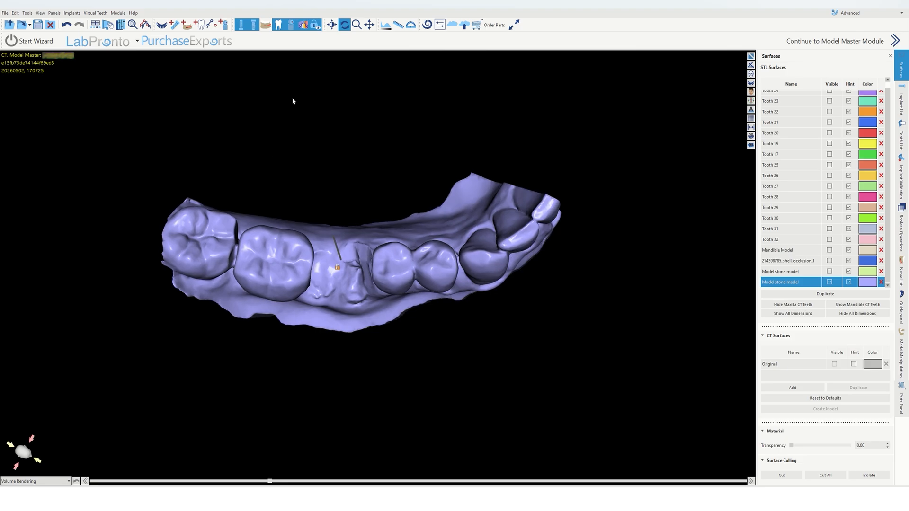
Step: Add an automatically created AI tooth as the Right Mandibular First Molar, with 274398785_shell_occlusion_l as antagonist, at the edentulous site
click(202, 28)
click(304, 231)
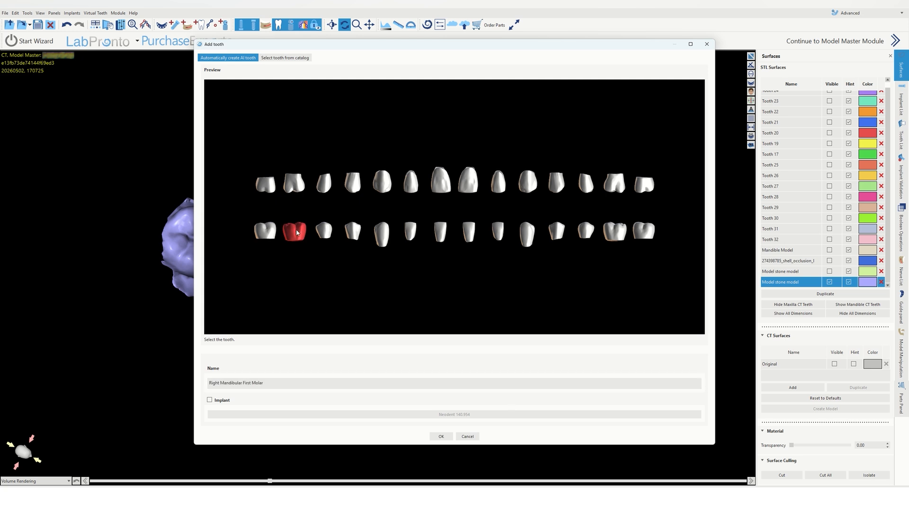
click(440, 436)
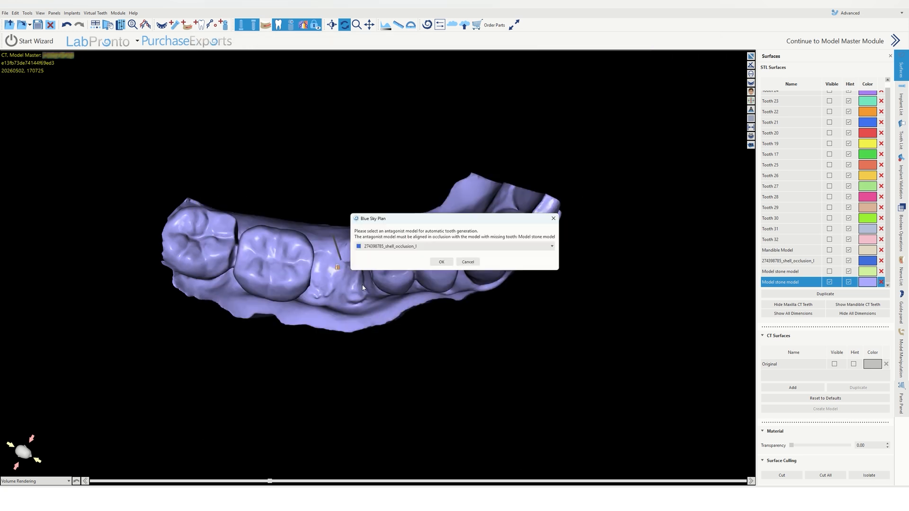
click(441, 248)
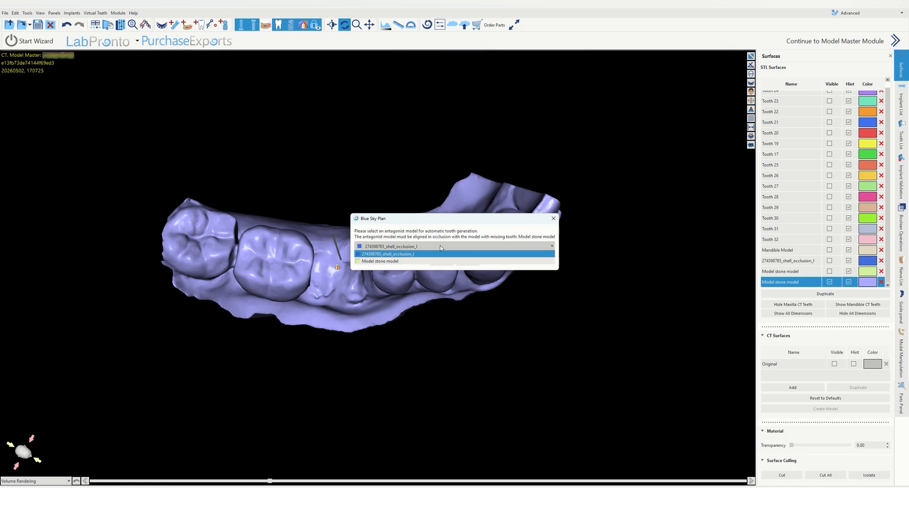
click(447, 228)
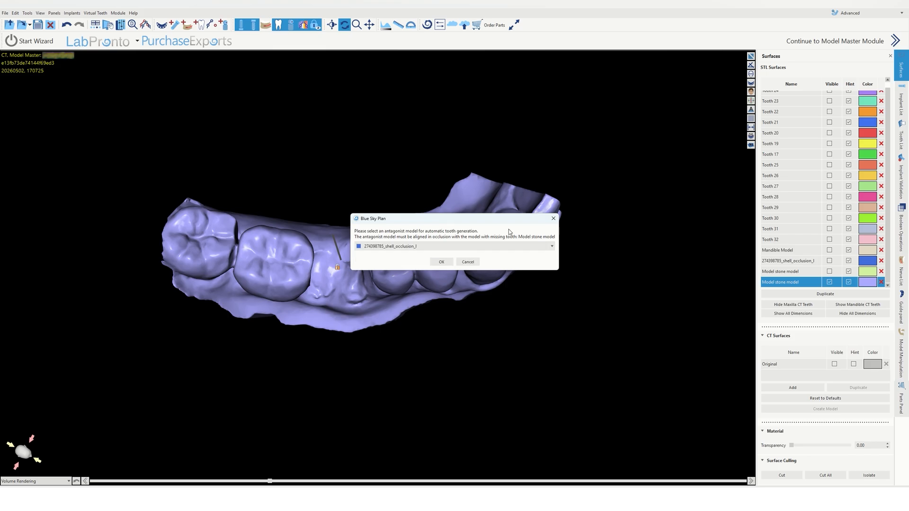
click(553, 221)
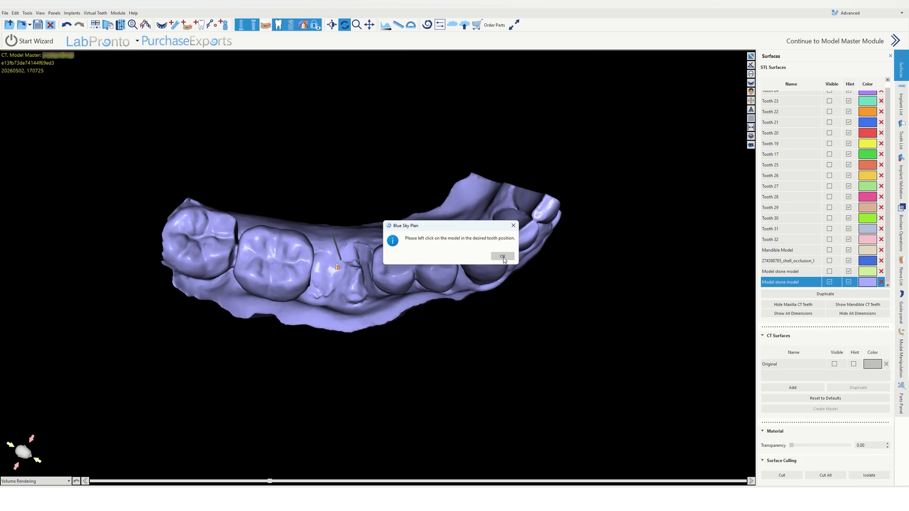
click(503, 256)
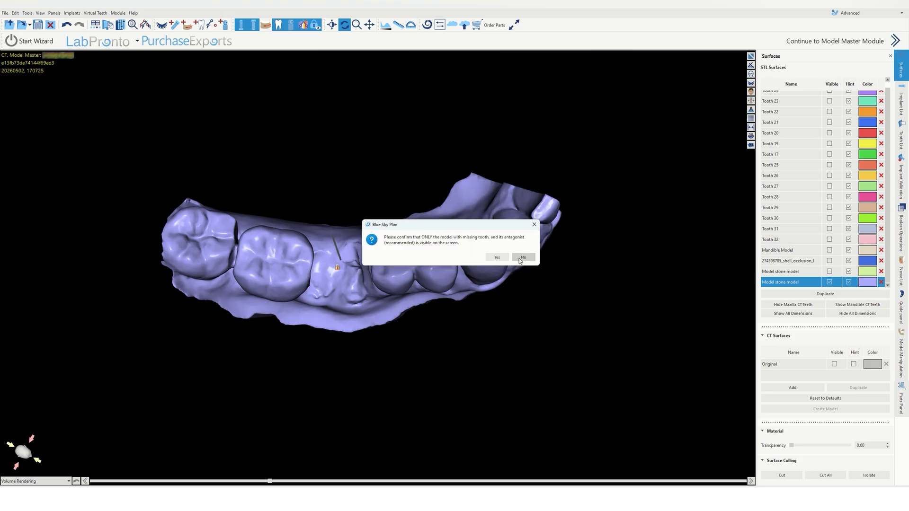
click(520, 259)
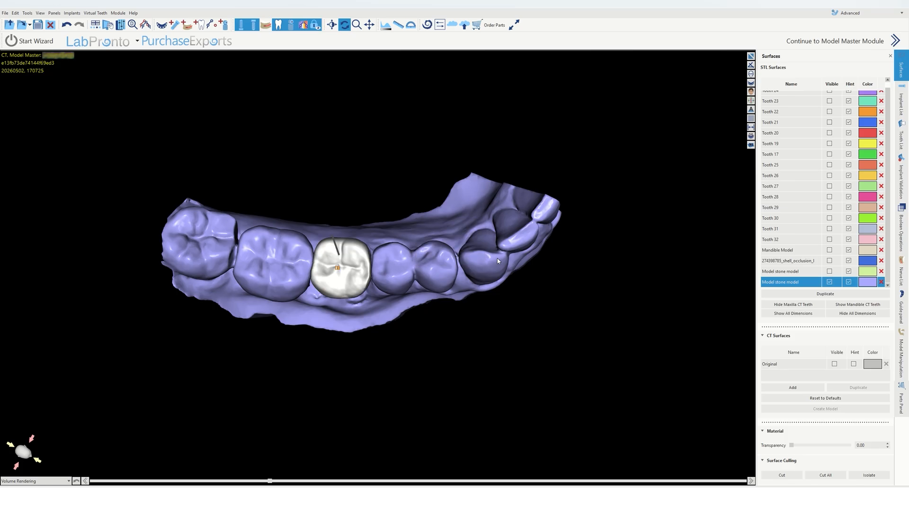
Step: Nudge the new molar crown into position with the move gizmo and lock the tooth
drag(396, 371, 417, 262)
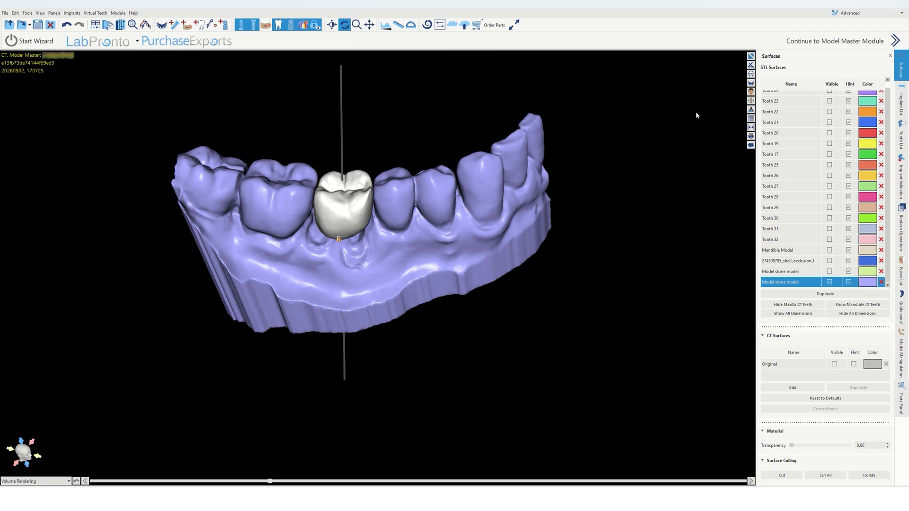
right_click(357, 211)
click(368, 216)
drag(359, 309, 372, 207)
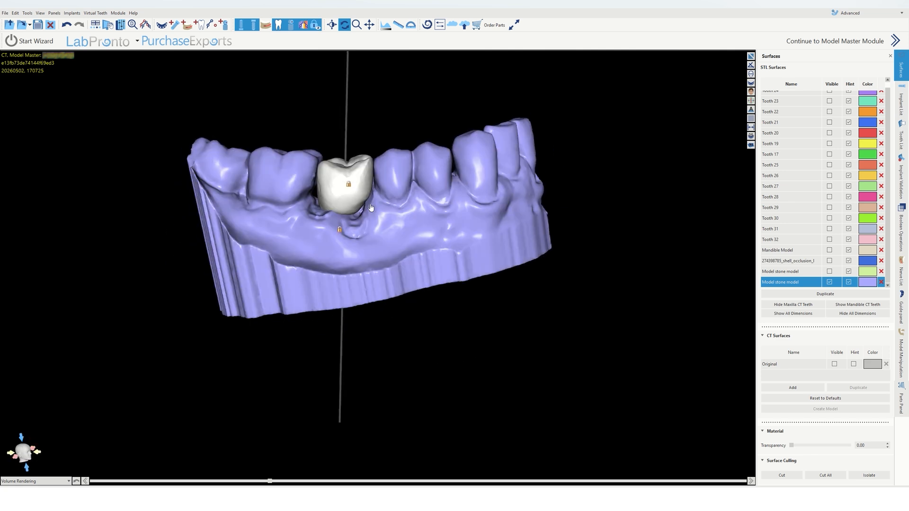
drag(521, 294, 470, 405)
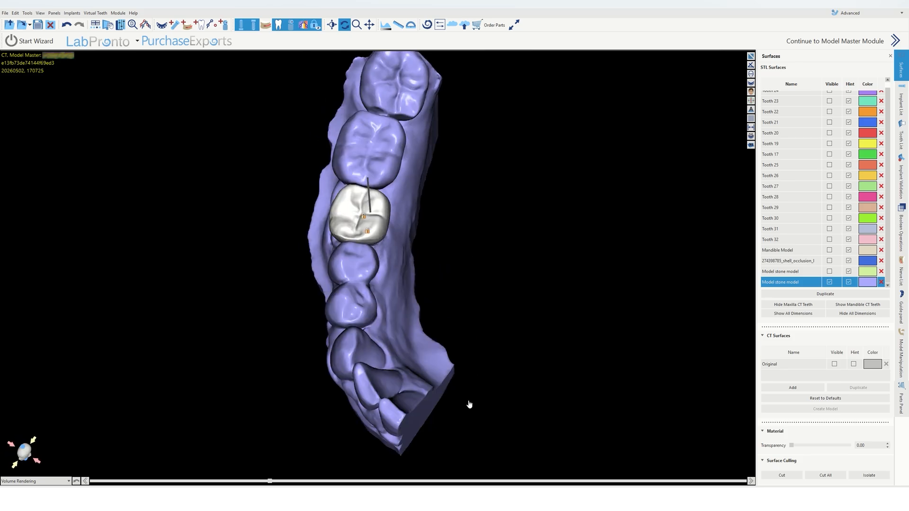
drag(408, 286, 418, 269)
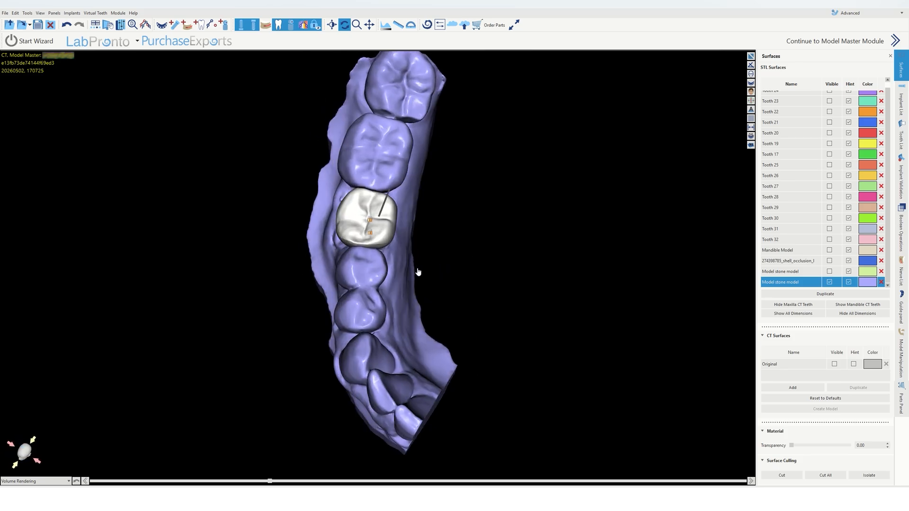
right_click(375, 221)
click(386, 227)
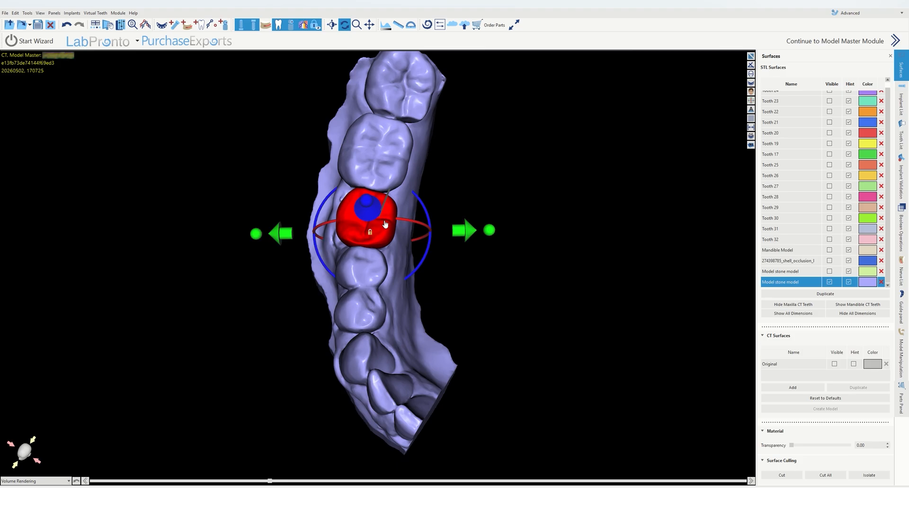
drag(422, 266, 426, 266)
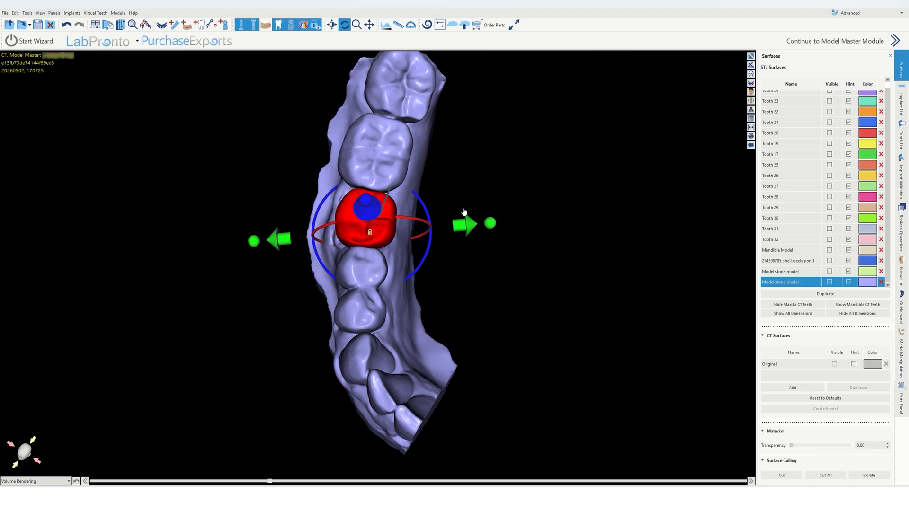
right_click(382, 231)
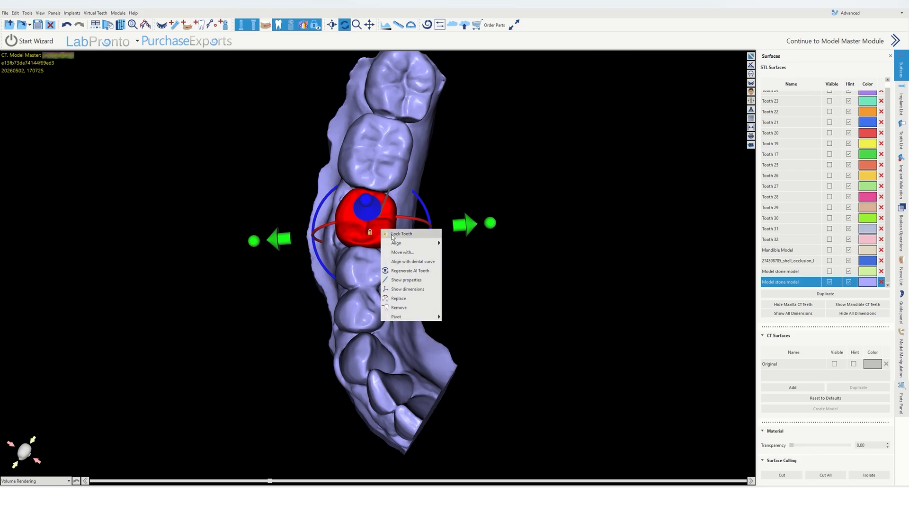
click(393, 234)
Step: Examine the crown and implant in the cross-sectional CT views, rotating and scrolling the slice
drag(390, 333, 655, 178)
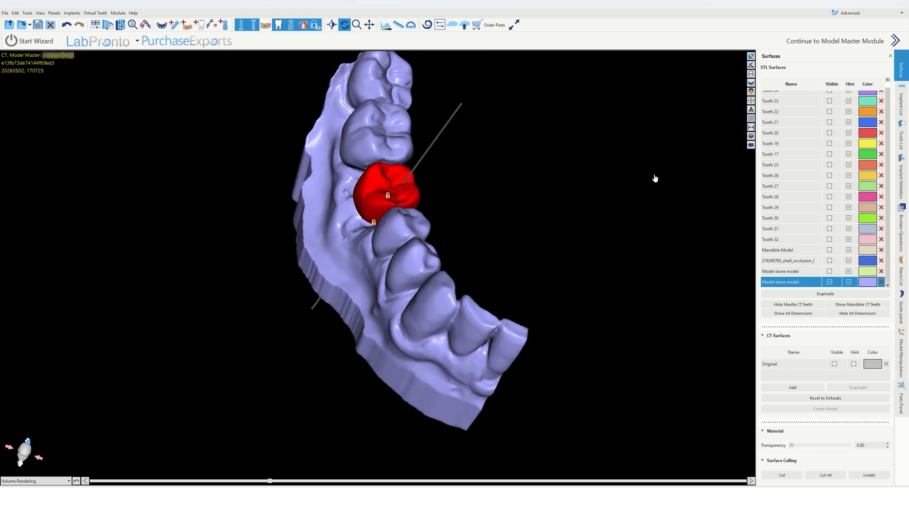
click(751, 56)
click(753, 55)
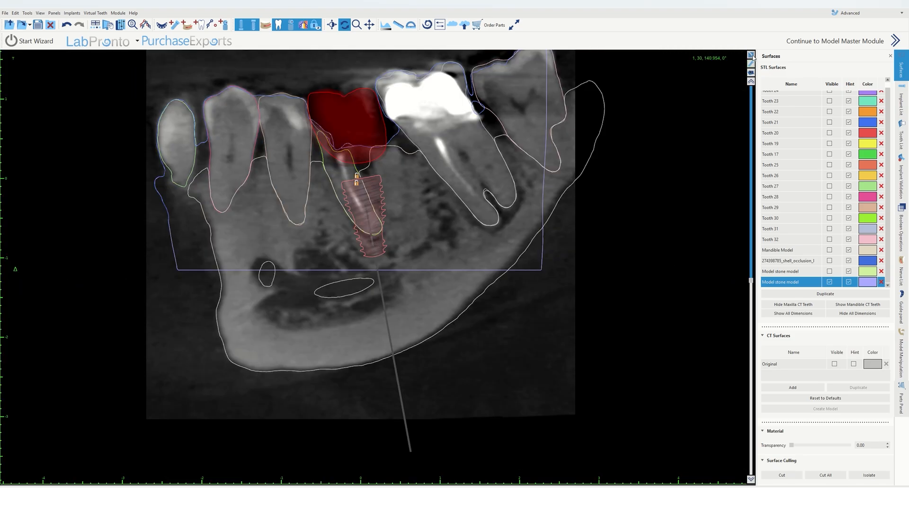
scroll(503, 211, up, 2)
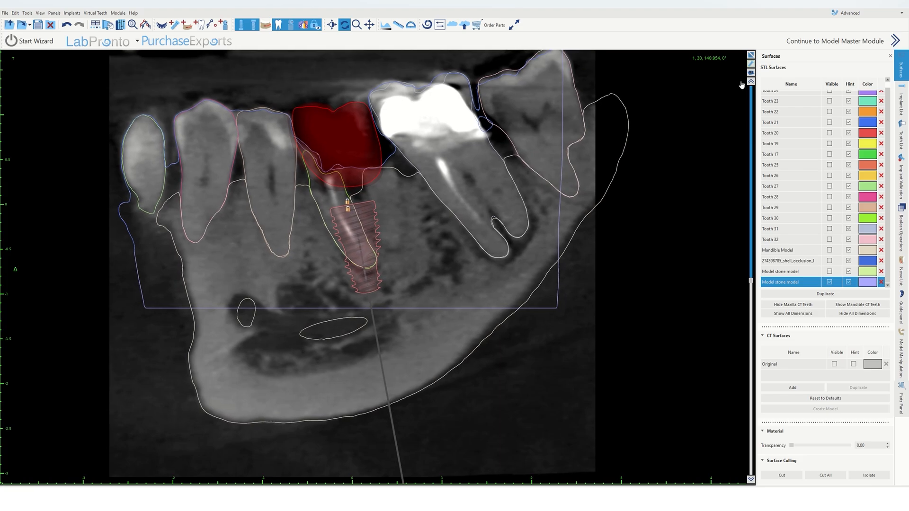
click(751, 55)
drag(258, 299, 146, 337)
drag(182, 364, 197, 393)
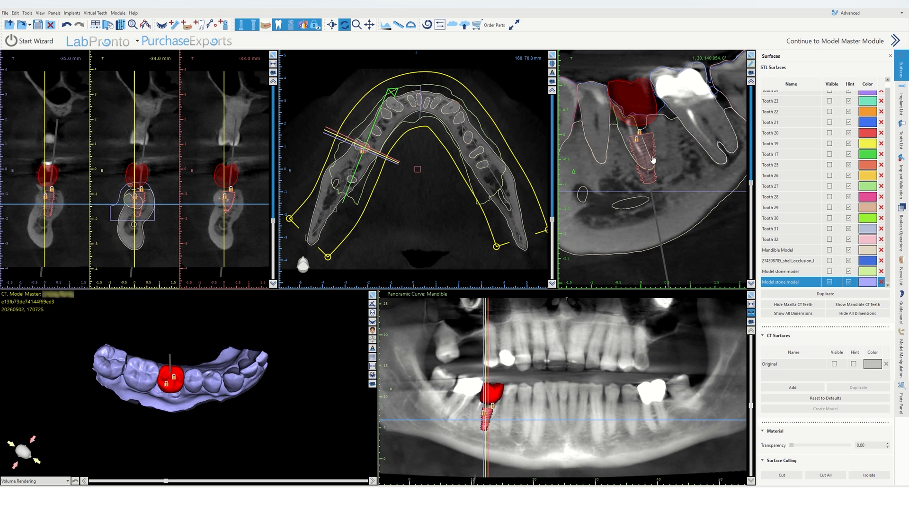
drag(394, 93, 408, 101)
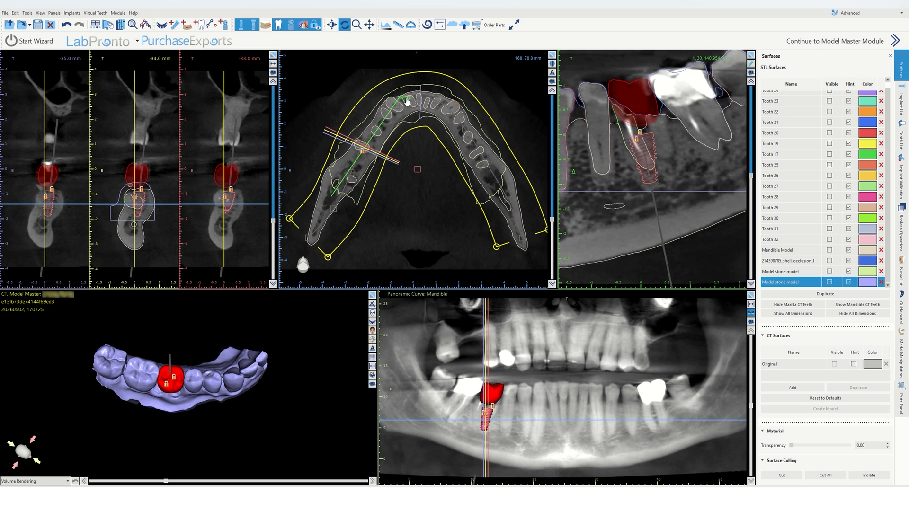
drag(664, 175, 665, 175)
drag(751, 176, 753, 149)
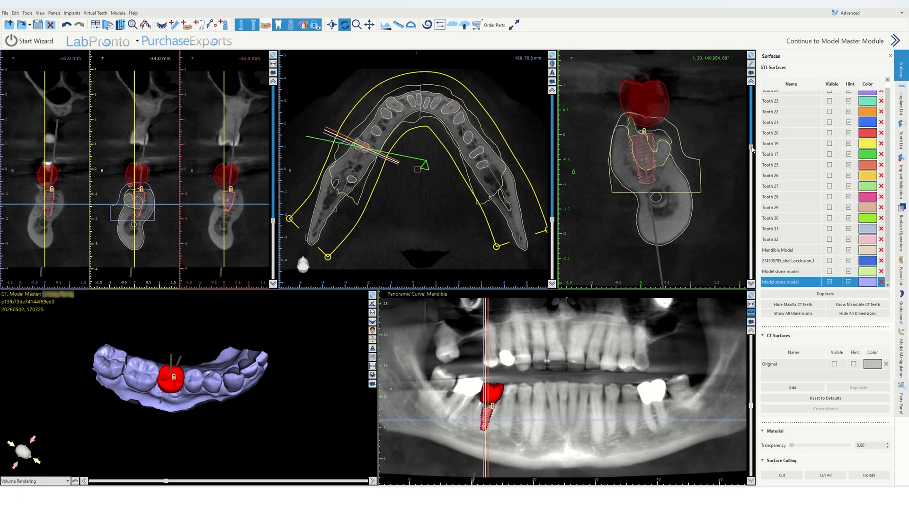
mouse_move(657, 166)
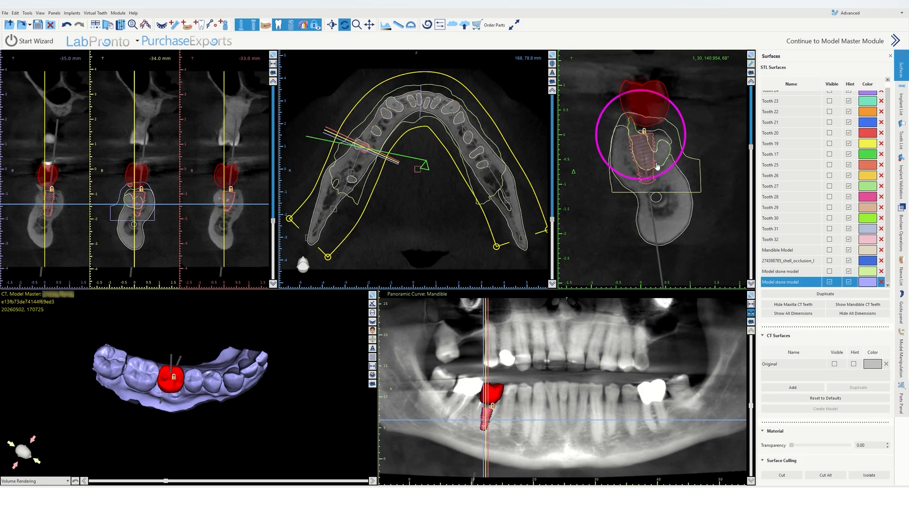
drag(423, 167, 424, 181)
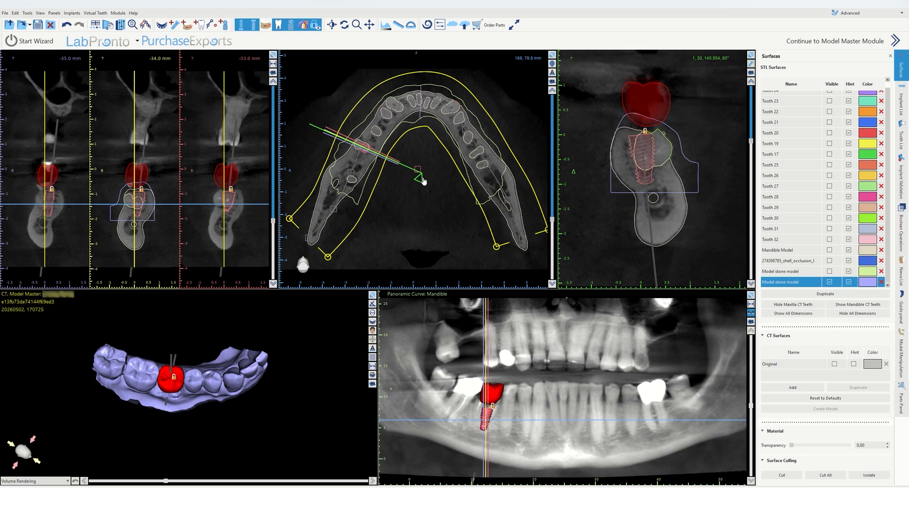
right_drag(715, 225, 737, 190)
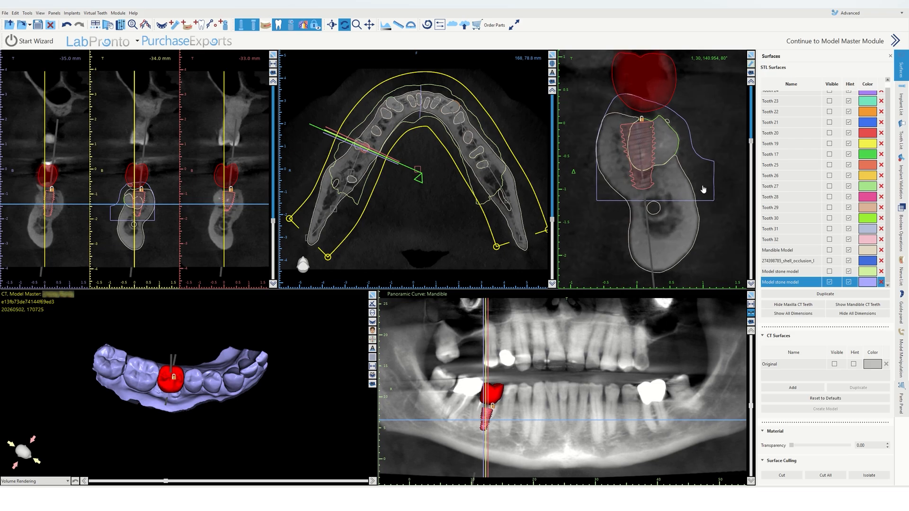
Step: Nudge the implant slightly within the bone in the cross-sectional view
mouse_move(661, 169)
drag(679, 171, 673, 176)
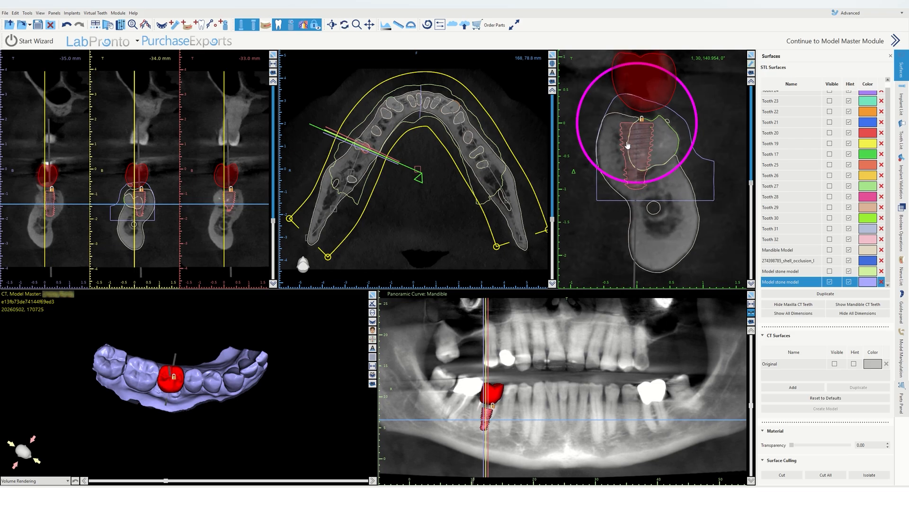
drag(627, 145, 632, 146)
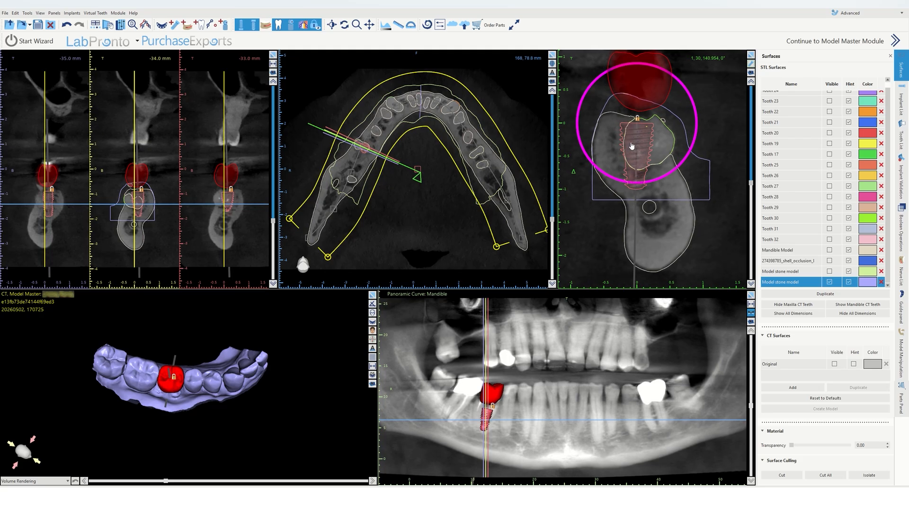
key(ctrl)
right_click(642, 151)
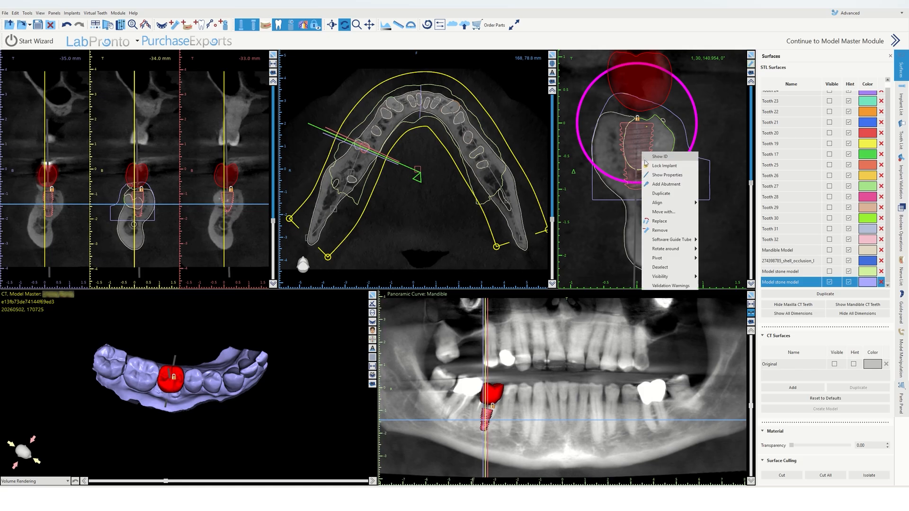
click(657, 229)
Step: Replace the implant with the 8.00 mm GM HELIX ACQUA IMPLANT on the 5.00 platform
scroll(195, 330, up, 6)
drag(196, 331, 224, 301)
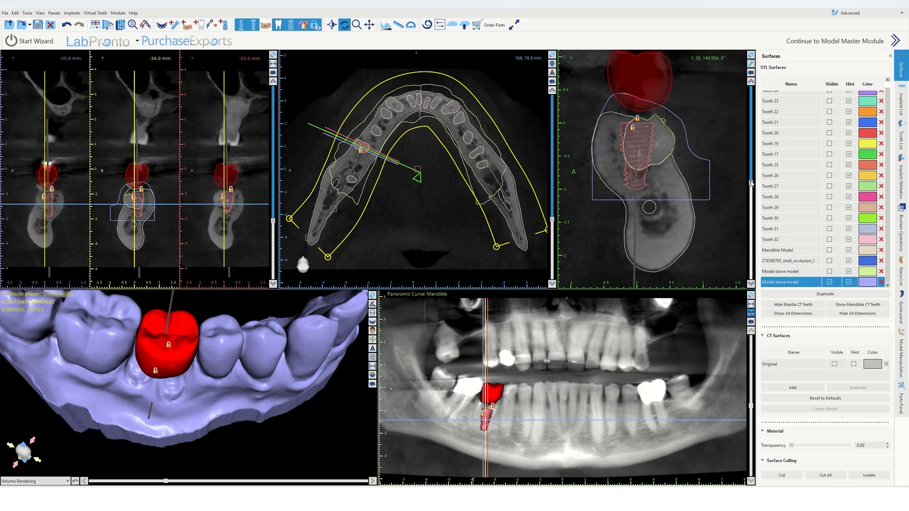
drag(752, 183, 752, 133)
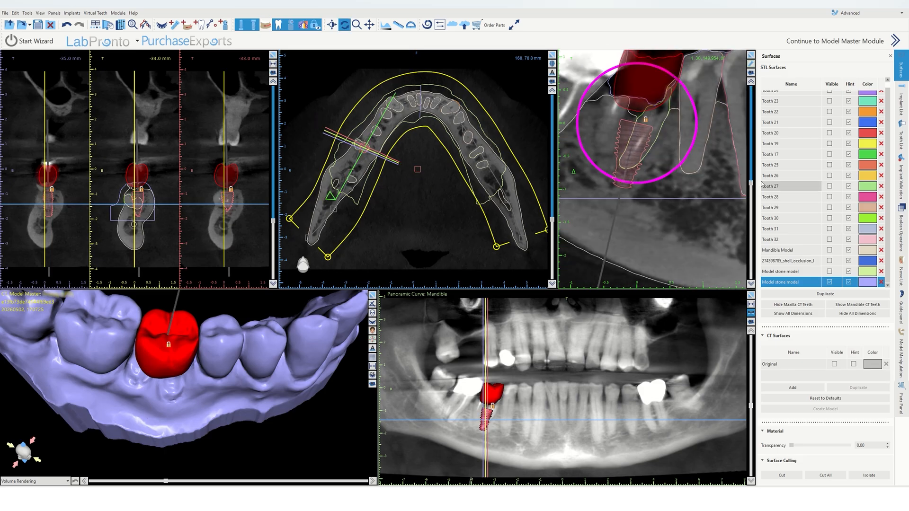
drag(752, 132, 771, 110)
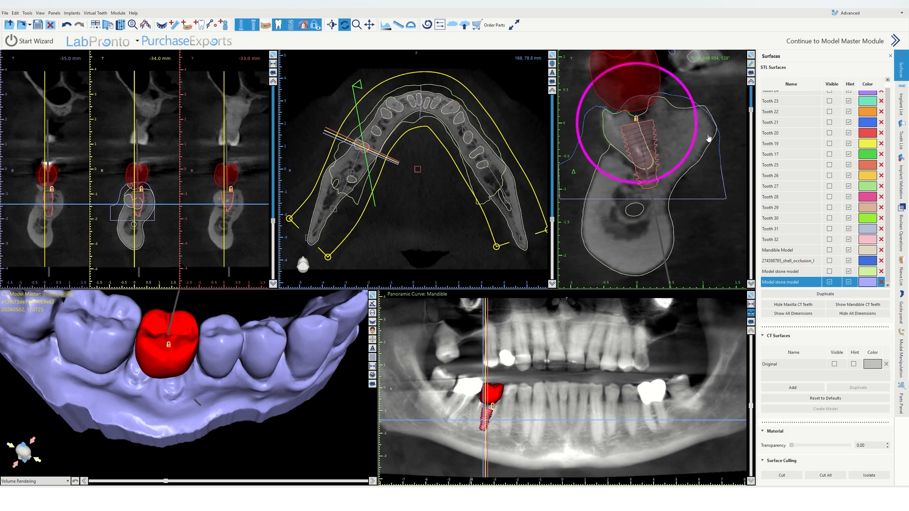
drag(750, 113, 753, 141)
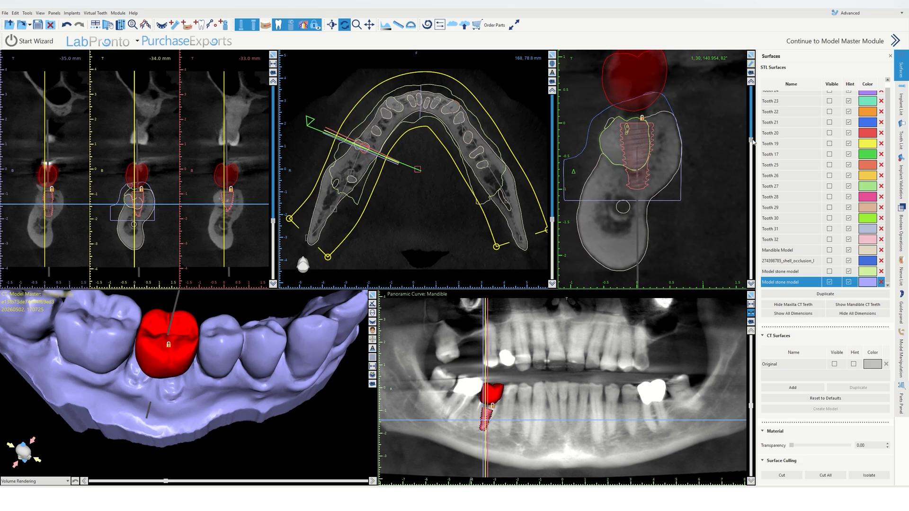
right_click(634, 145)
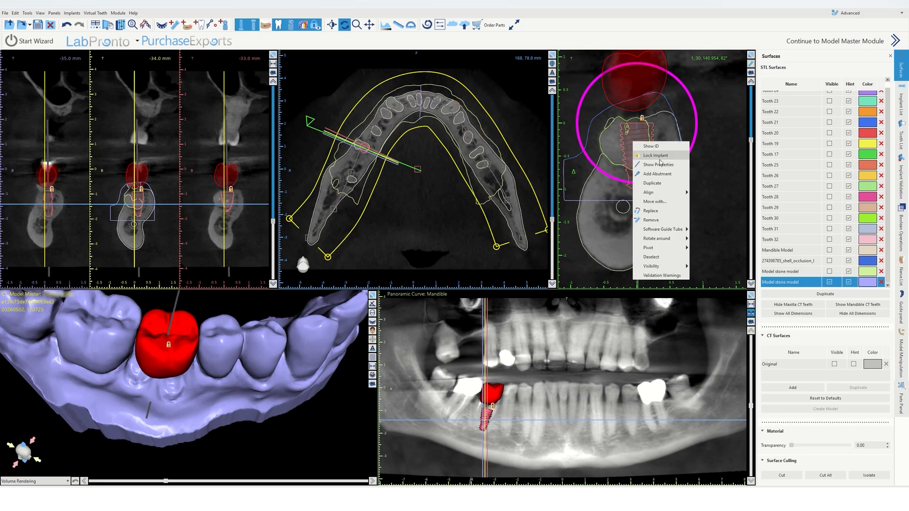
click(651, 212)
click(424, 159)
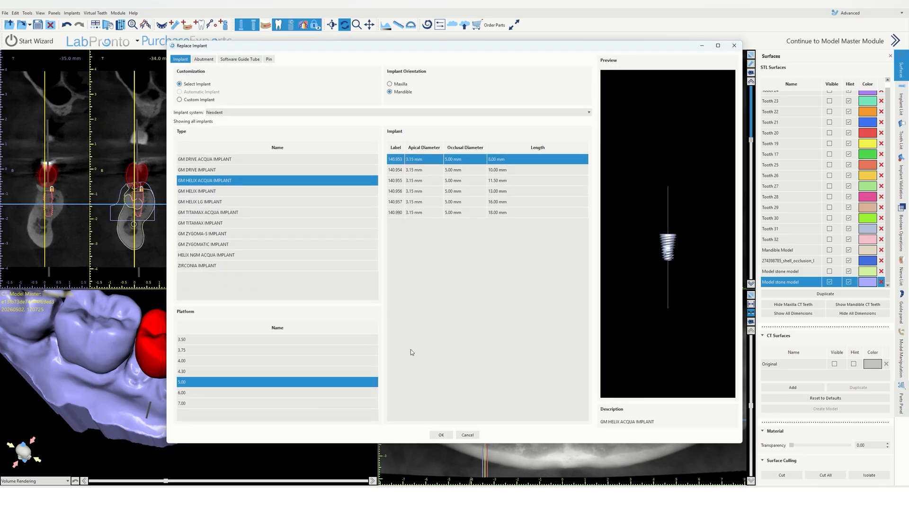
click(441, 435)
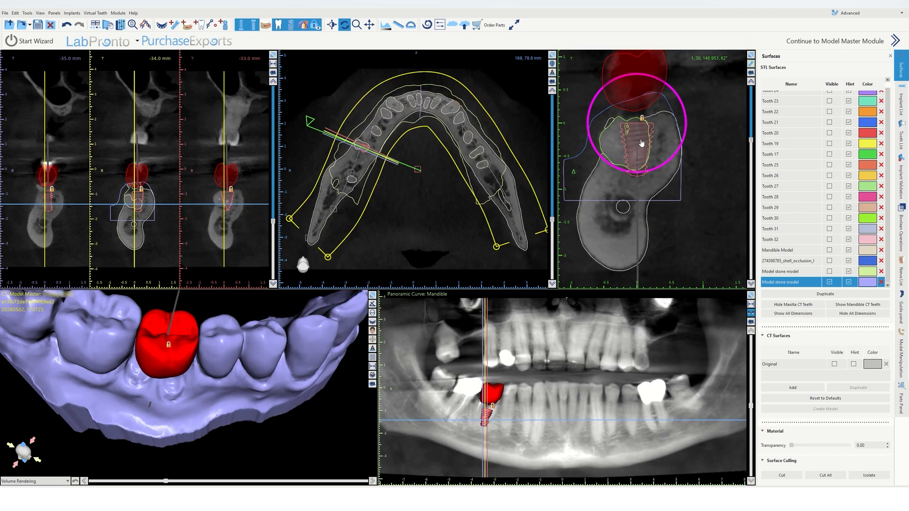
Step: Adjust the new implant's position and tilt within the bone in the enlarged cross-sectional view
drag(642, 143, 645, 149)
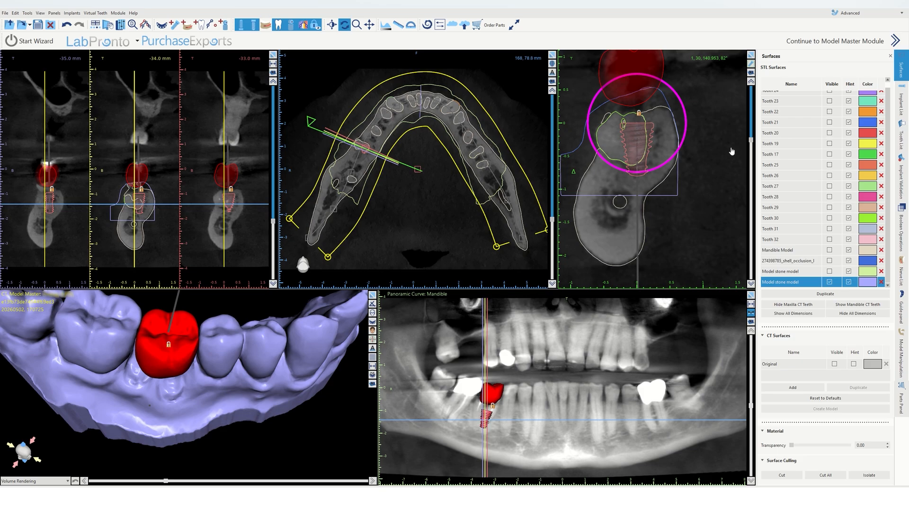
drag(751, 141, 760, 59)
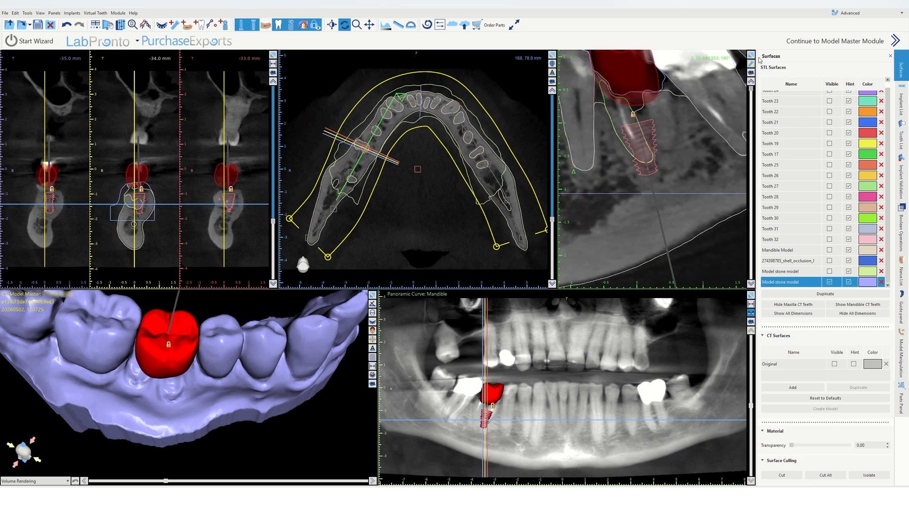
scroll(704, 142, down, 2)
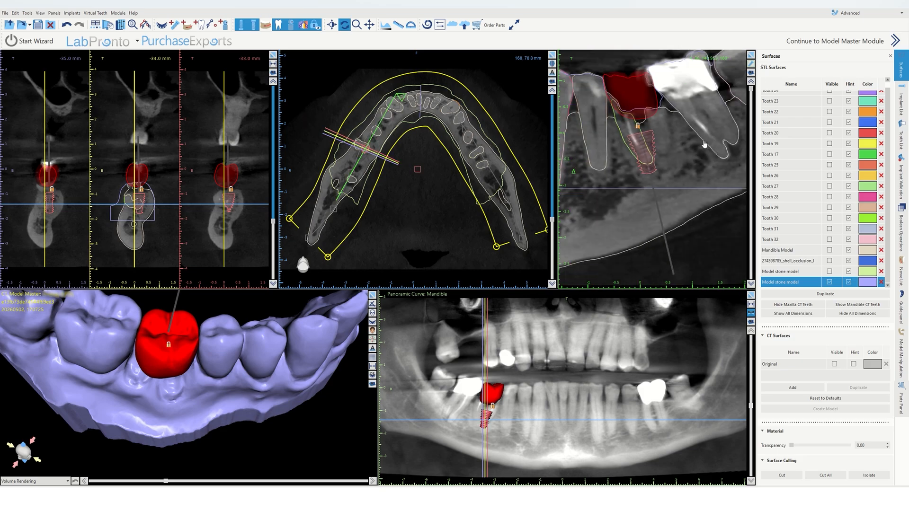
drag(653, 150, 654, 152)
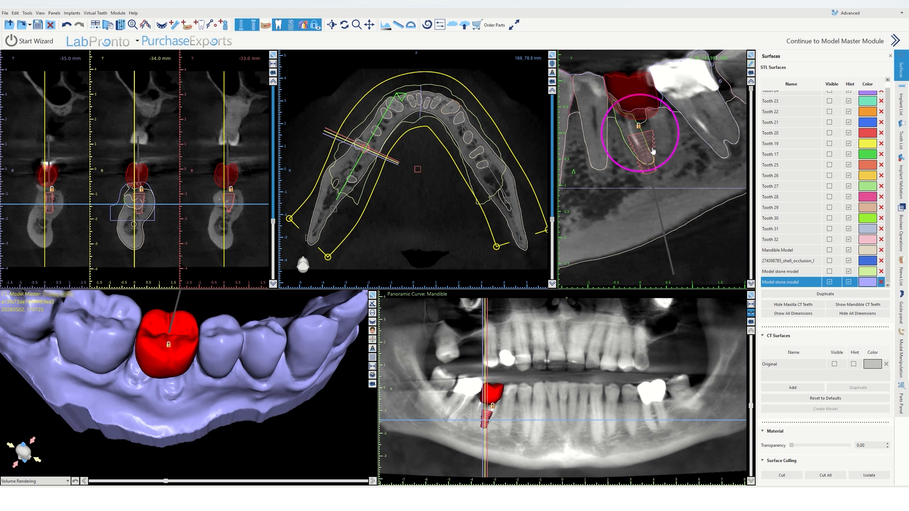
double_click(732, 148)
drag(751, 88, 751, 119)
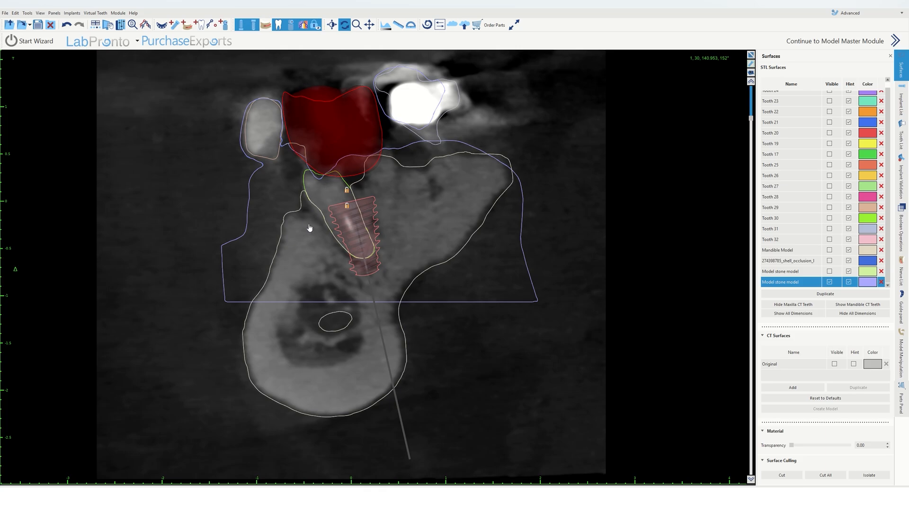
drag(751, 118, 723, 271)
drag(356, 223, 363, 224)
key(ctrl)
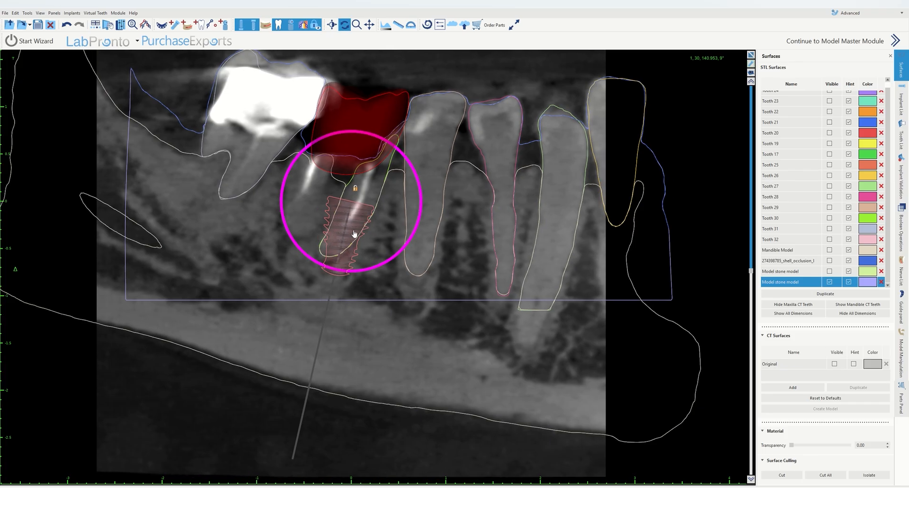
drag(366, 273, 371, 272)
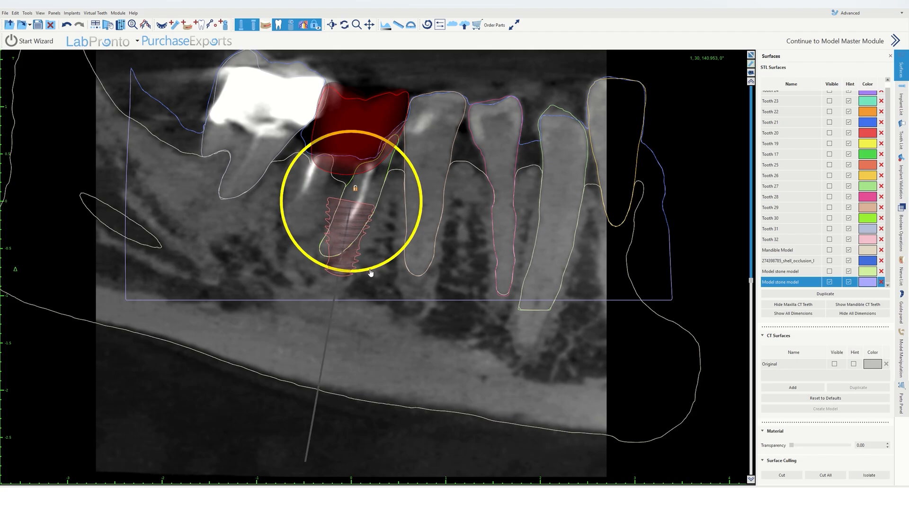
Step: Lock the implant in its adjusted position
click(752, 55)
drag(135, 308, 47, 330)
drag(263, 387, 310, 444)
click(753, 54)
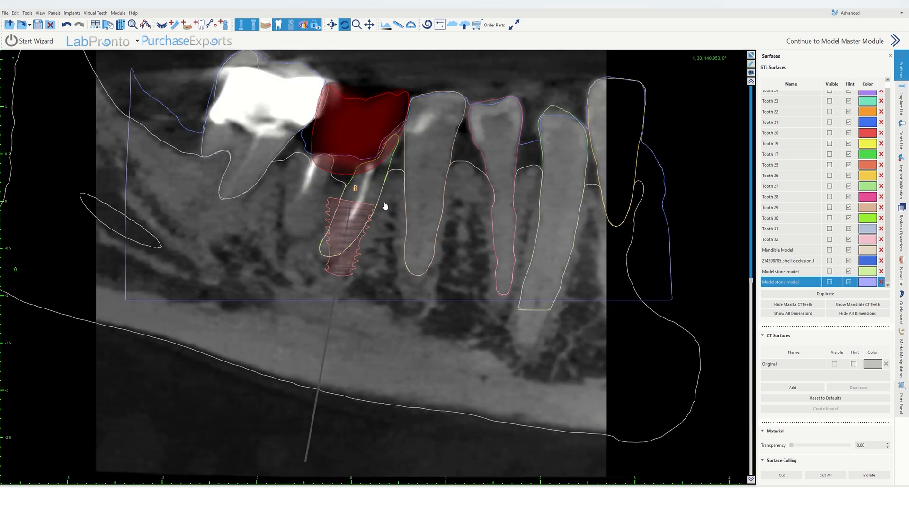
right_click(350, 226)
click(377, 239)
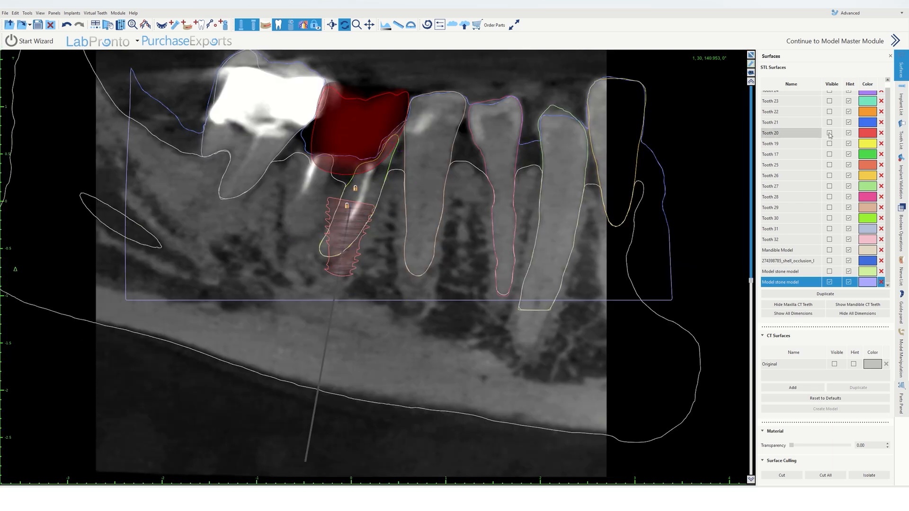
Step: Unlock the implant, shift it slightly in the axial view, and lock it again
drag(752, 282, 757, 29)
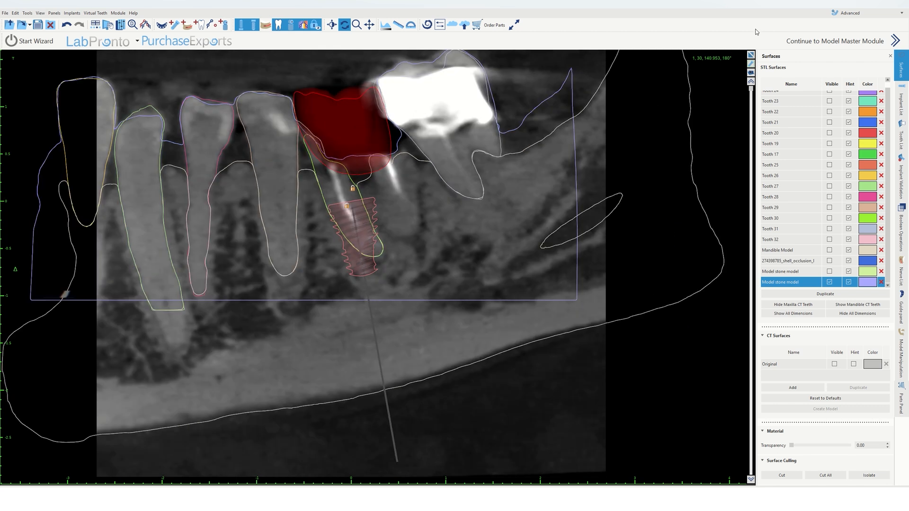
drag(751, 89, 750, 163)
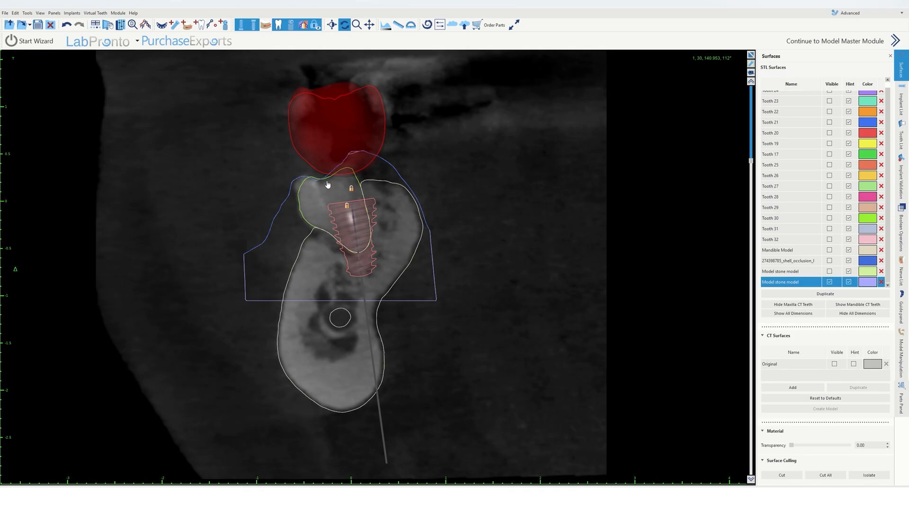
click(751, 56)
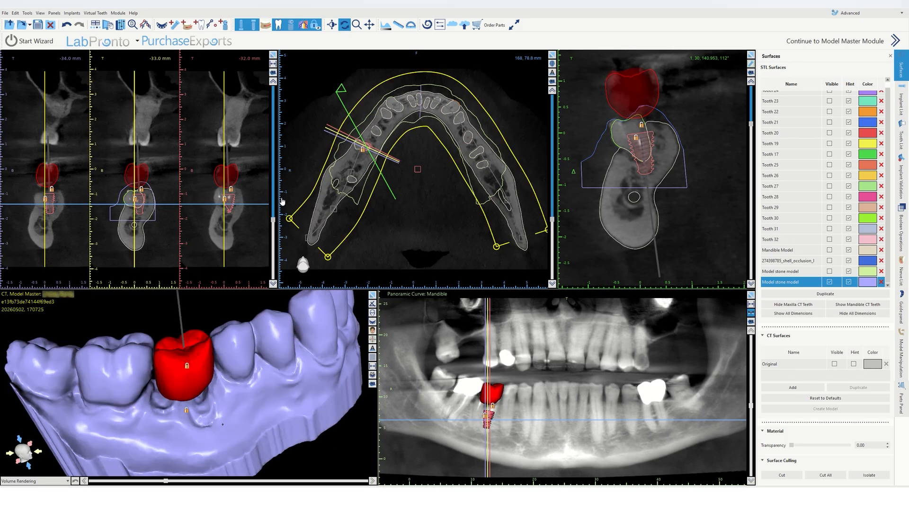
scroll(363, 149, up, 5)
right_click(372, 132)
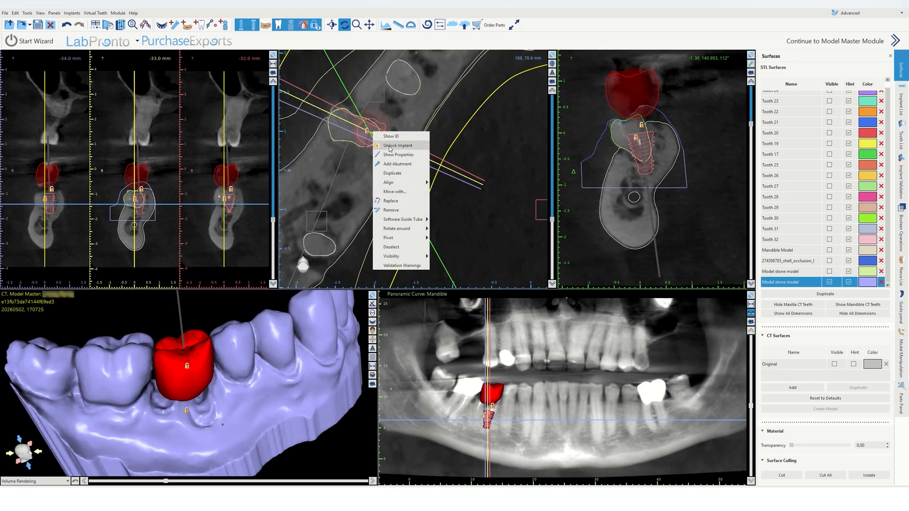
click(375, 146)
drag(374, 146, 388, 140)
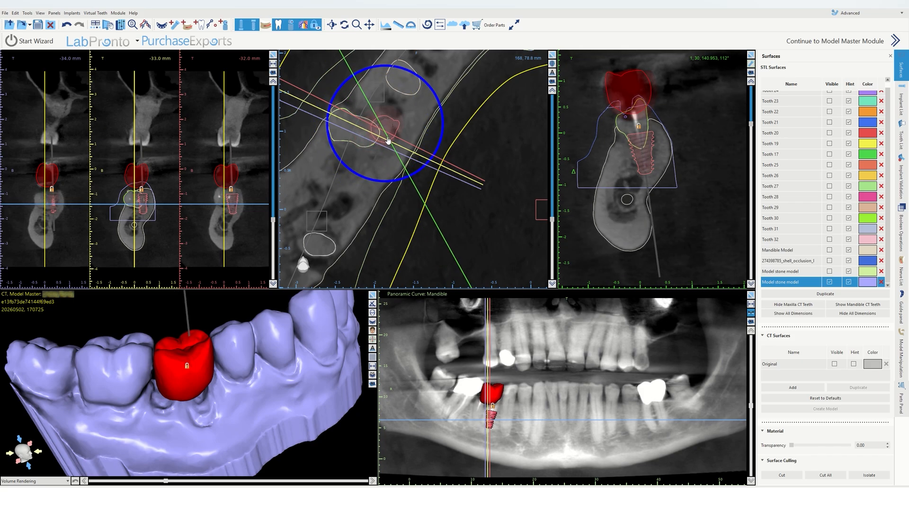
right_click(643, 149)
click(653, 162)
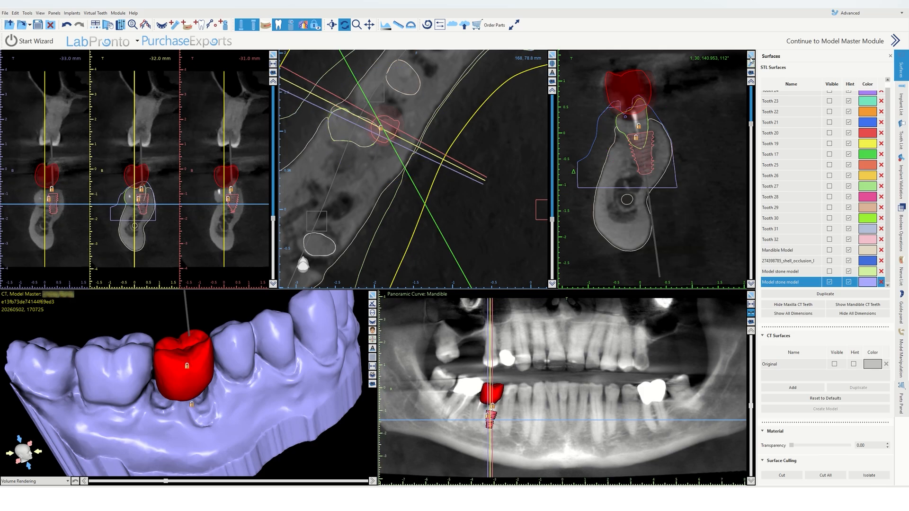
Step: Unlock the implant and shift and tilt it in the enlarged cross-sectional view
click(750, 59)
drag(750, 160, 755, 81)
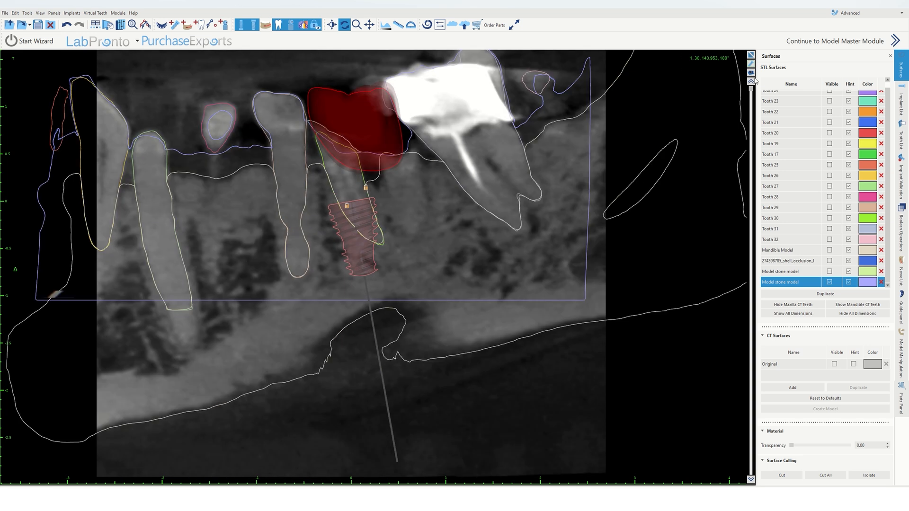
right_click(353, 217)
click(361, 214)
drag(362, 214, 372, 219)
drag(410, 244, 406, 246)
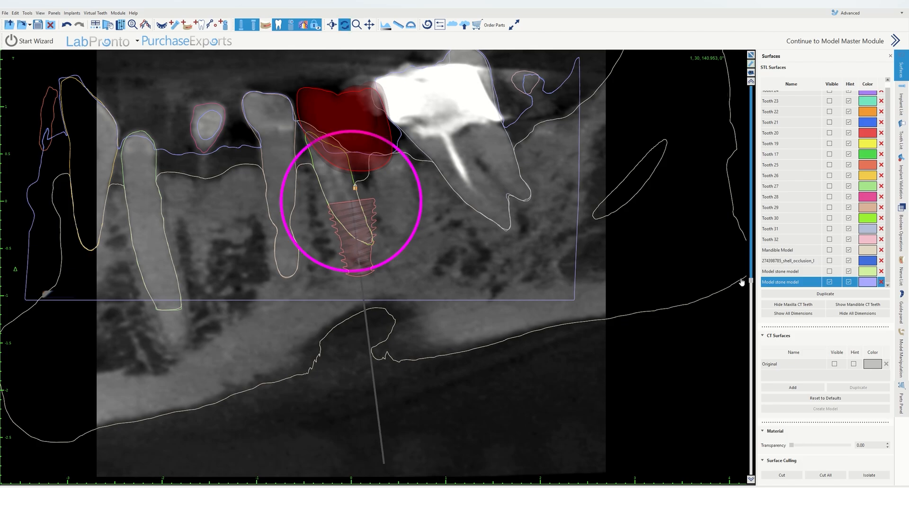
drag(751, 282, 767, 55)
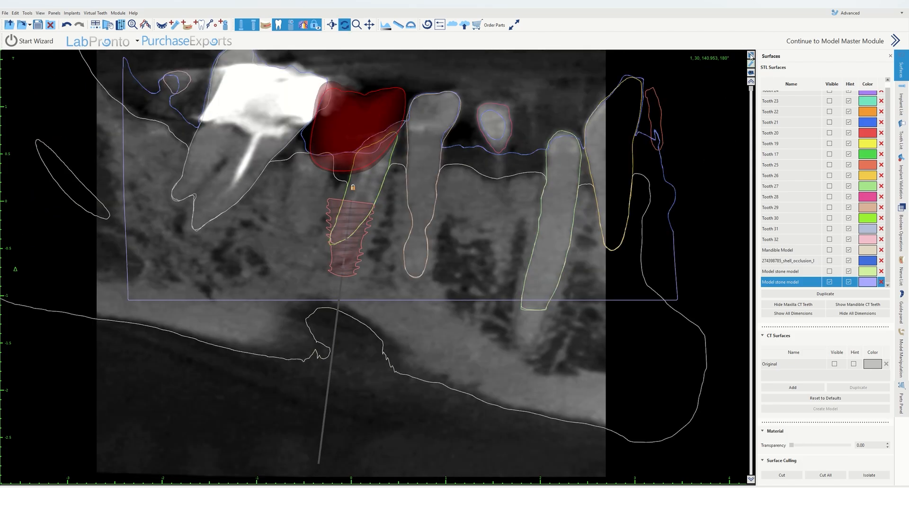
Step: Check the crown on the stone model in the enlarged 3D view and lock the implant
click(751, 56)
click(377, 298)
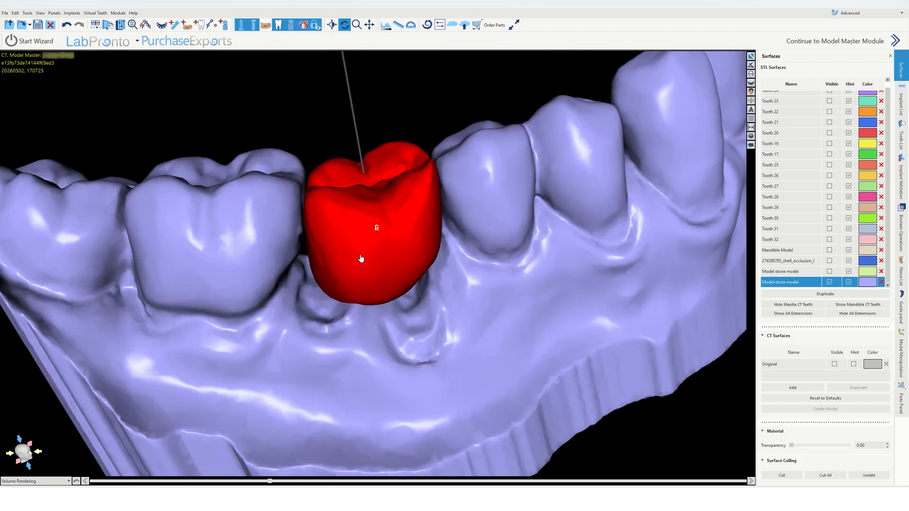
drag(400, 118, 608, 88)
click(751, 55)
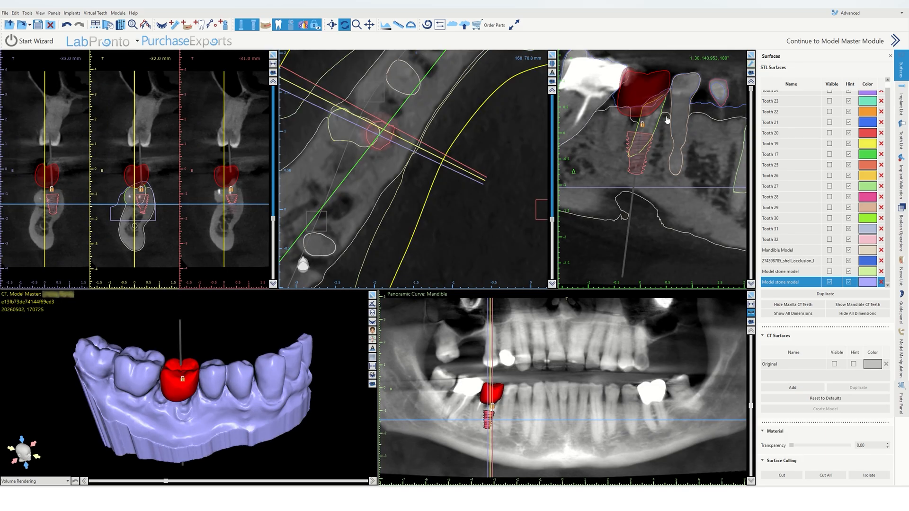
right_click(634, 151)
click(654, 164)
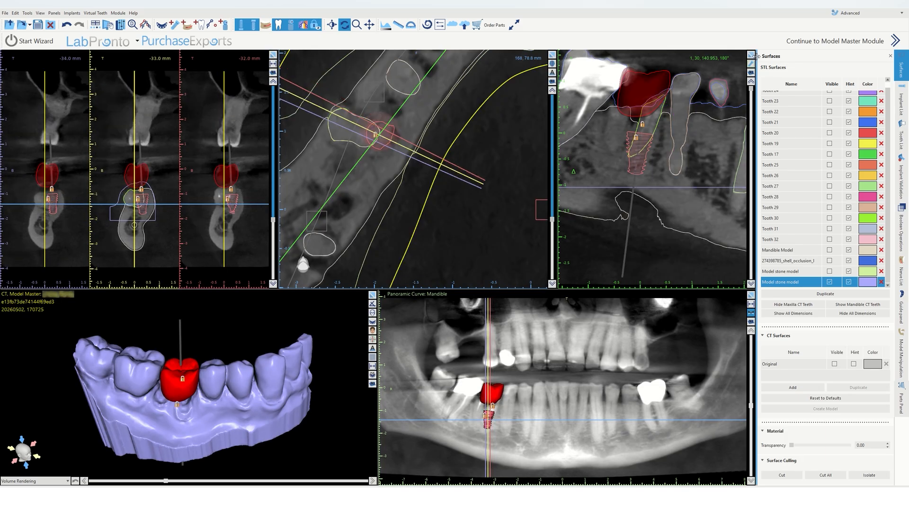
Step: Unlock the implant and tilt it further in the enlarged cross-sectional view
click(751, 56)
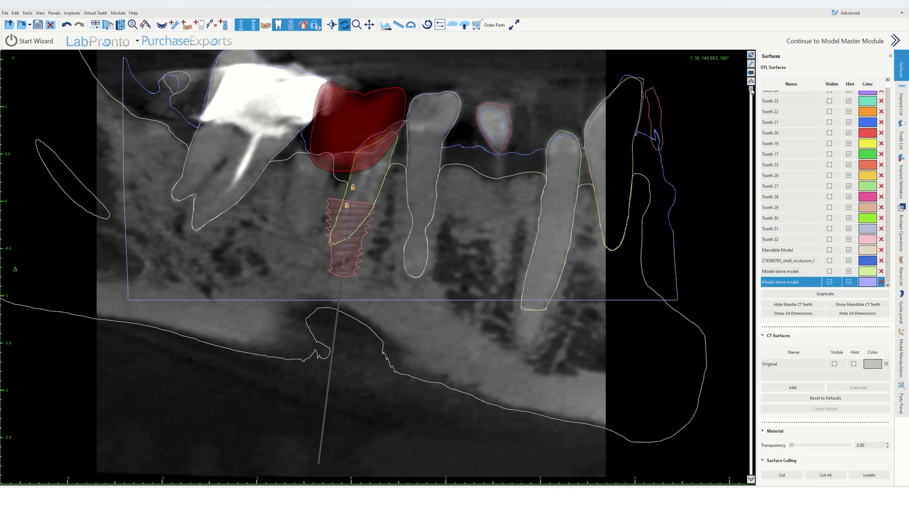
drag(752, 91, 751, 144)
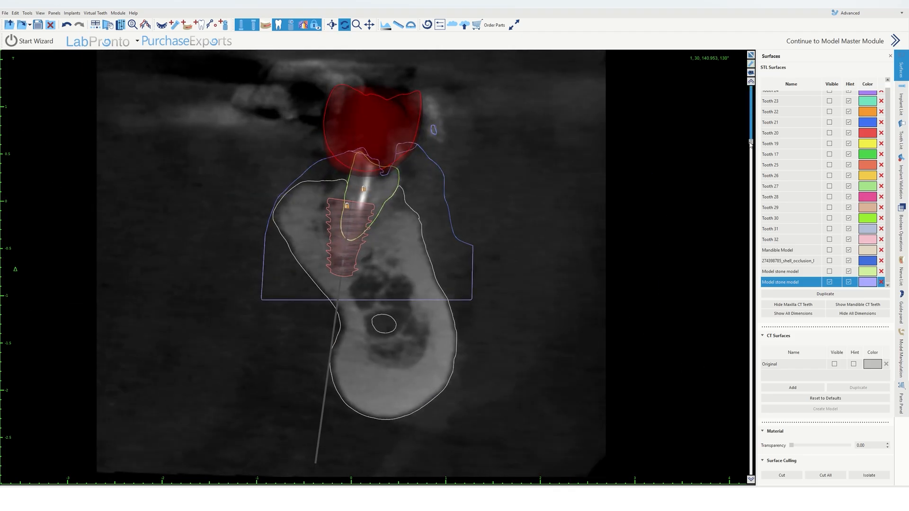
right_click(347, 211)
click(366, 226)
drag(366, 226, 371, 228)
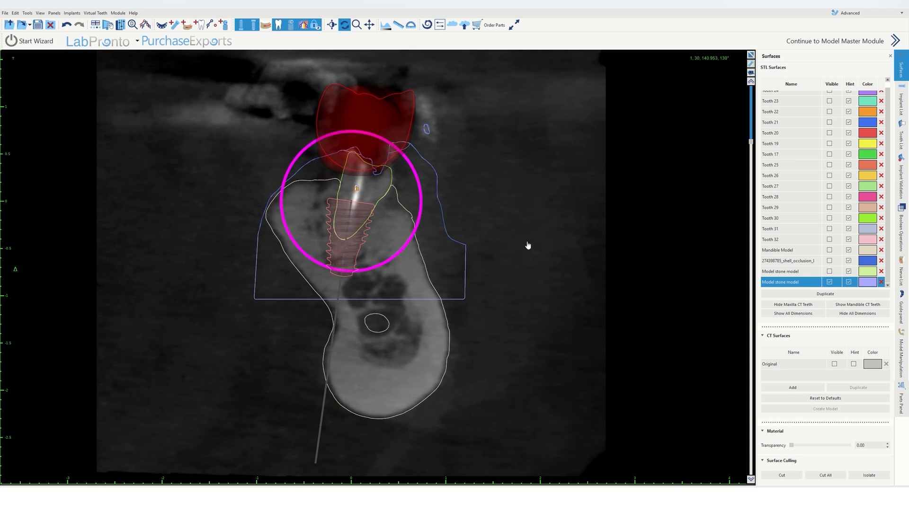
drag(751, 143, 751, 205)
mouse_move(368, 209)
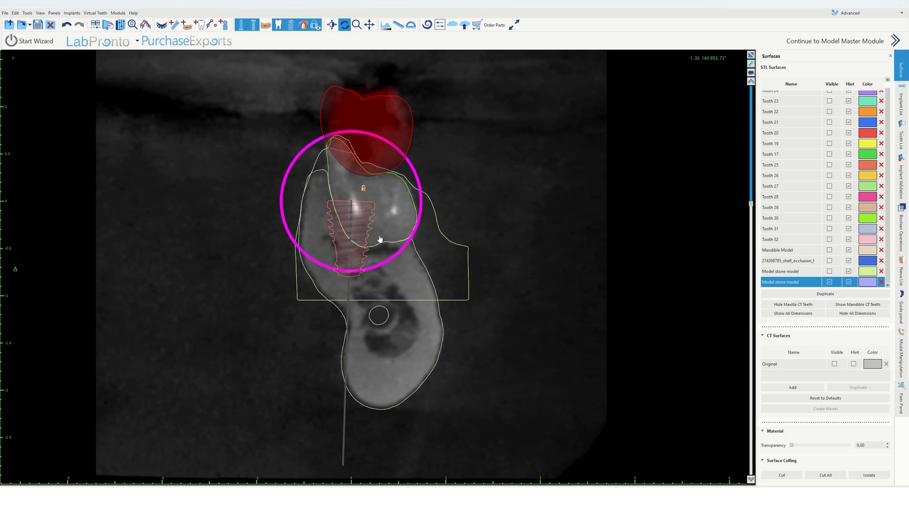
Step: Lock the implant and return to the four-view layout
right_click(357, 207)
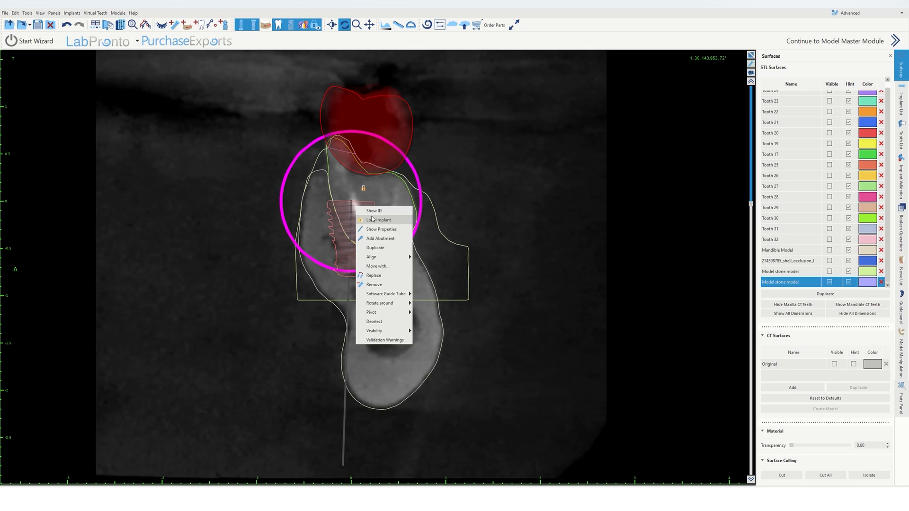
click(373, 219)
click(751, 57)
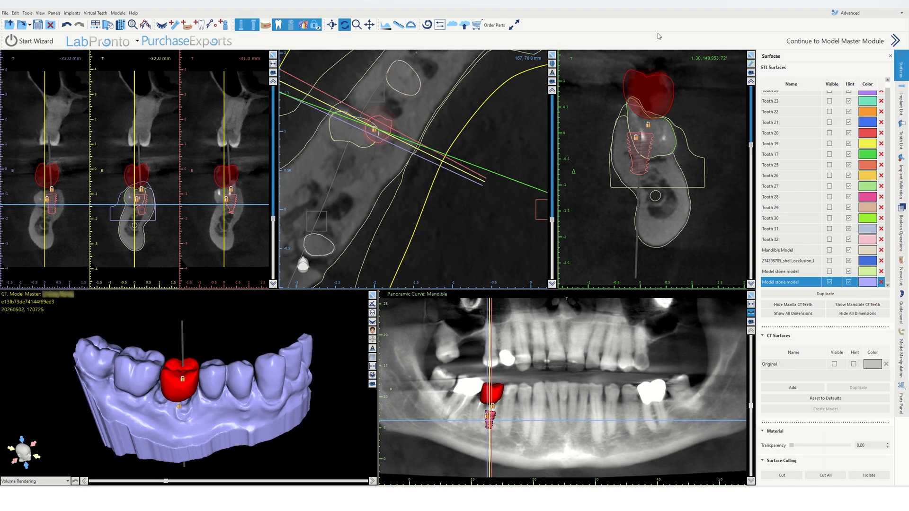
Step: Adjust the cross-sectional slice through the implant and unlock the implant in the cross-sectional view
mouse_move(752, 144)
mouse_down()
mouse_move(752, 123)
mouse_move(753, 141)
mouse_up()
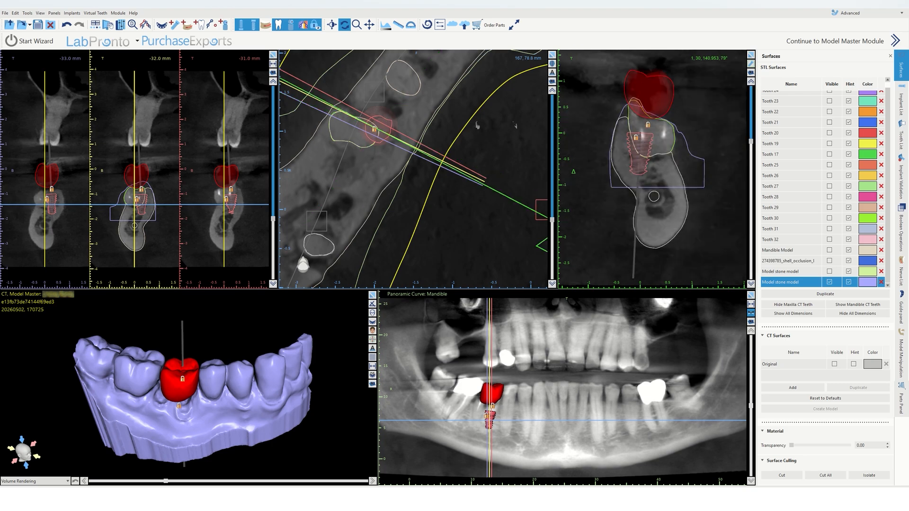
drag(374, 129, 365, 144)
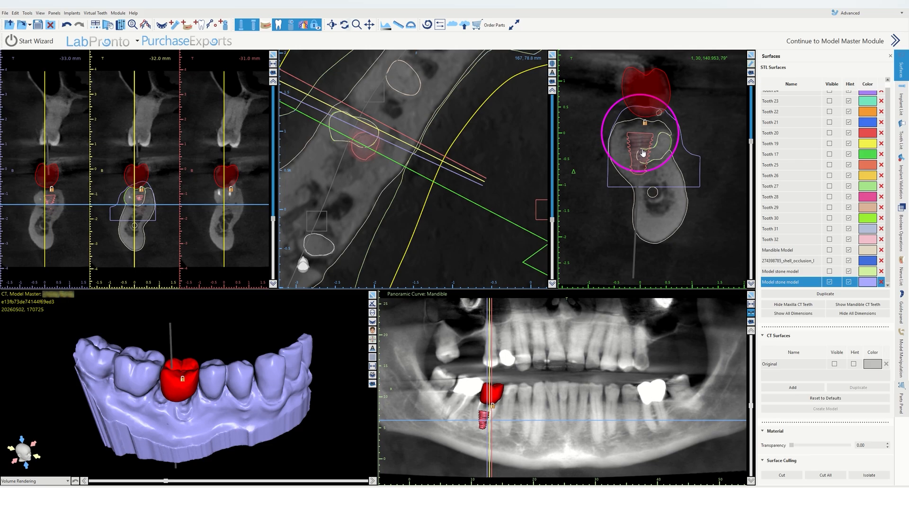
right_click(671, 154)
click(685, 169)
Step: Enlarge the cross-sectional view, rotate its slice around the implant, and lock the implant again
click(751, 55)
drag(751, 195, 770, 87)
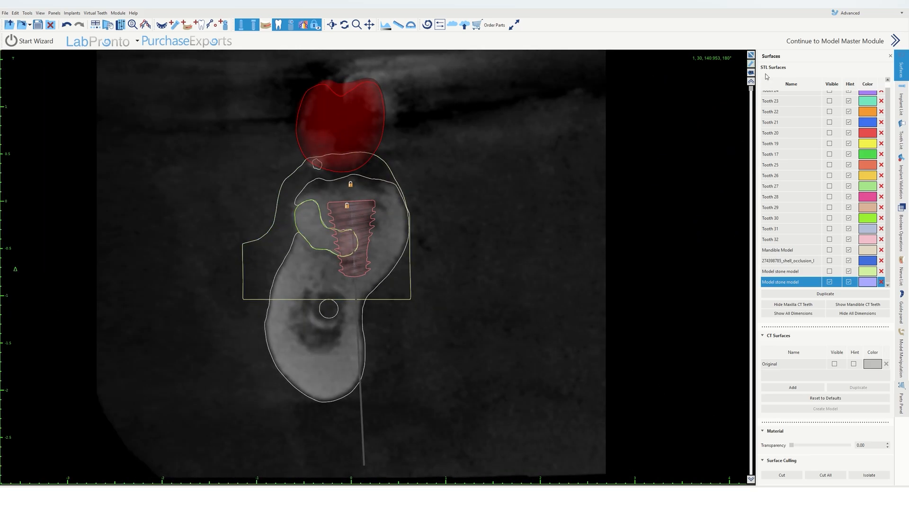
right_click(347, 224)
click(363, 230)
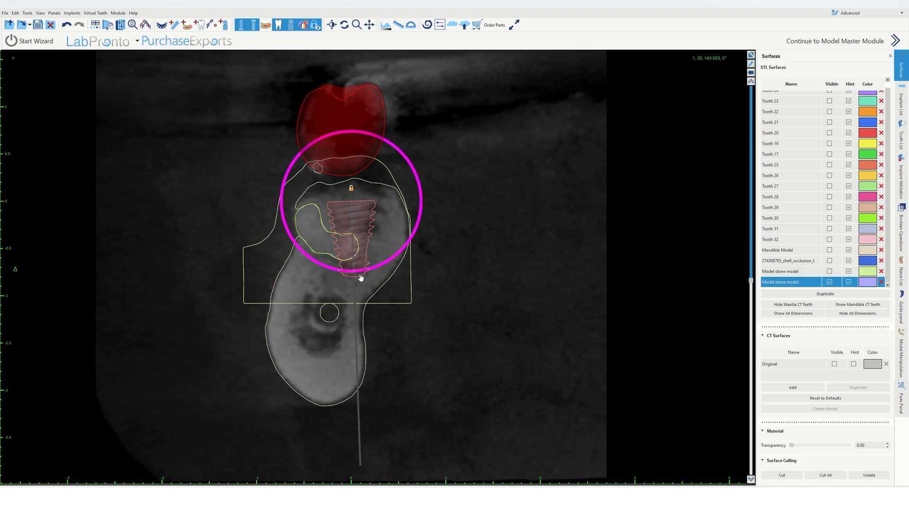
right_click(362, 241)
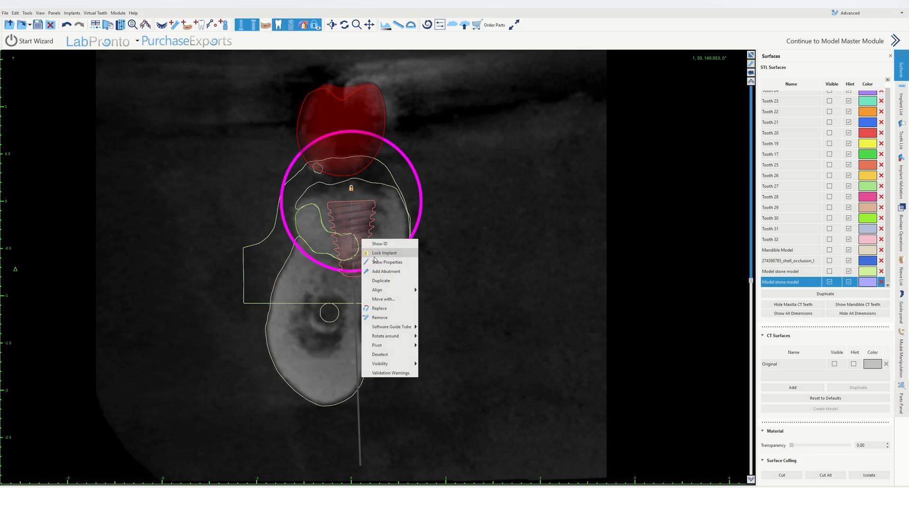
click(372, 258)
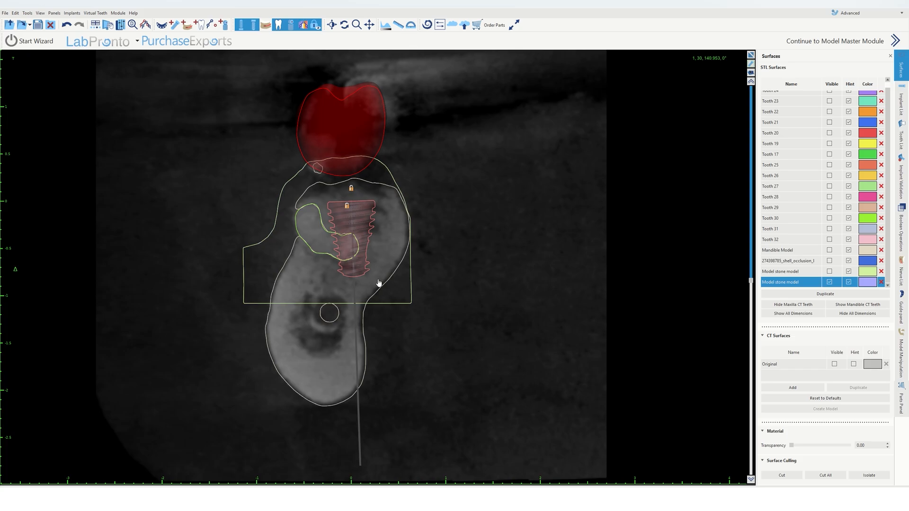
Step: Examine the implant in the enlarged cross-sectional view at several slice rotation angles
click(752, 55)
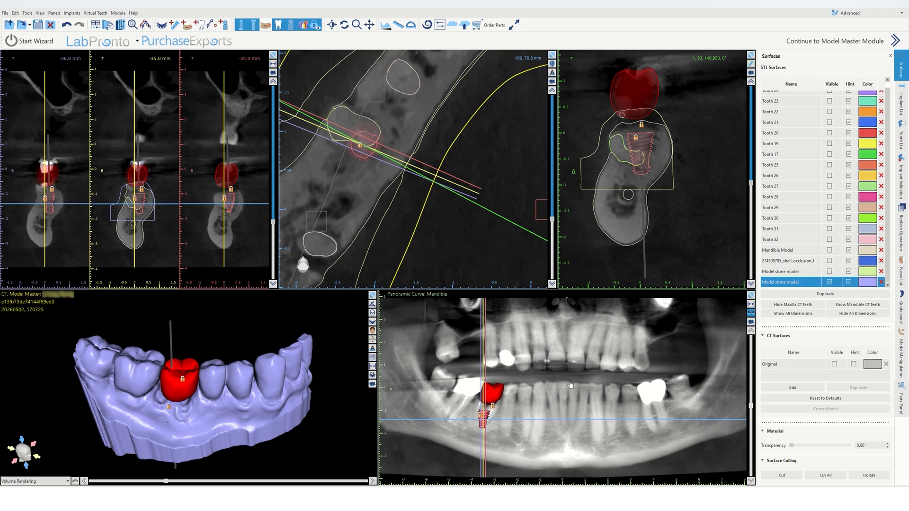
click(751, 55)
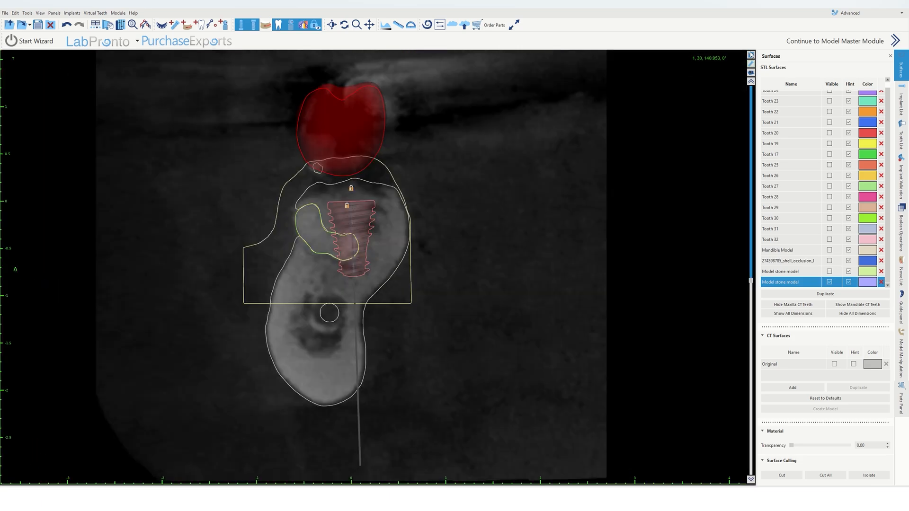
click(753, 67)
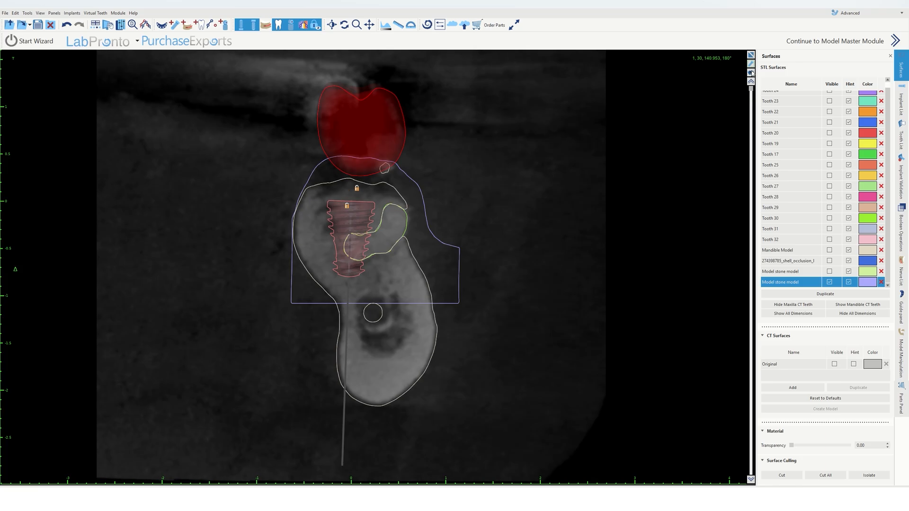
drag(751, 85, 742, 179)
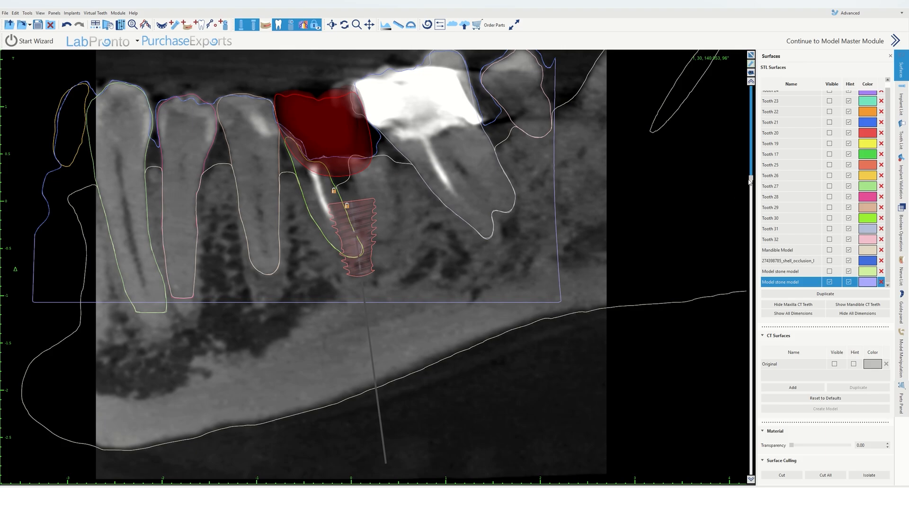
drag(751, 179, 723, 295)
click(751, 56)
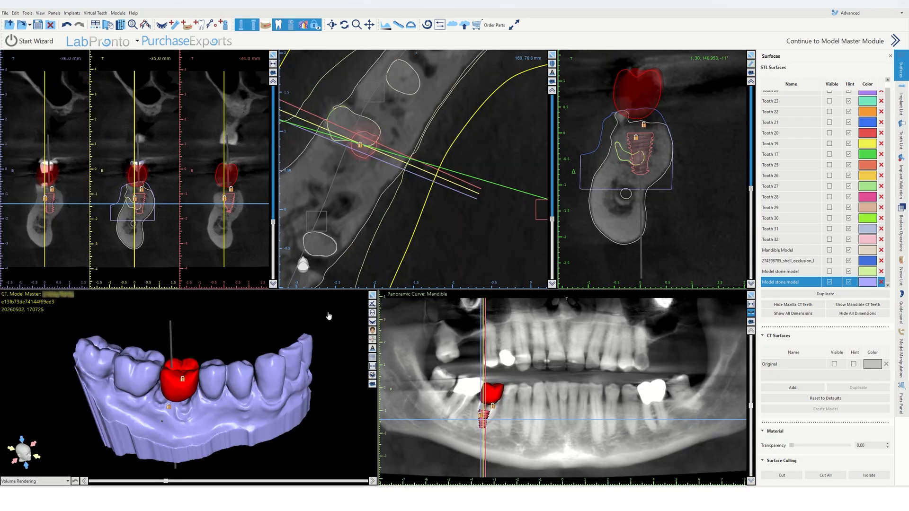
Step: Inspect the crown and implant on the stone model in the enlarged 3D view
click(373, 296)
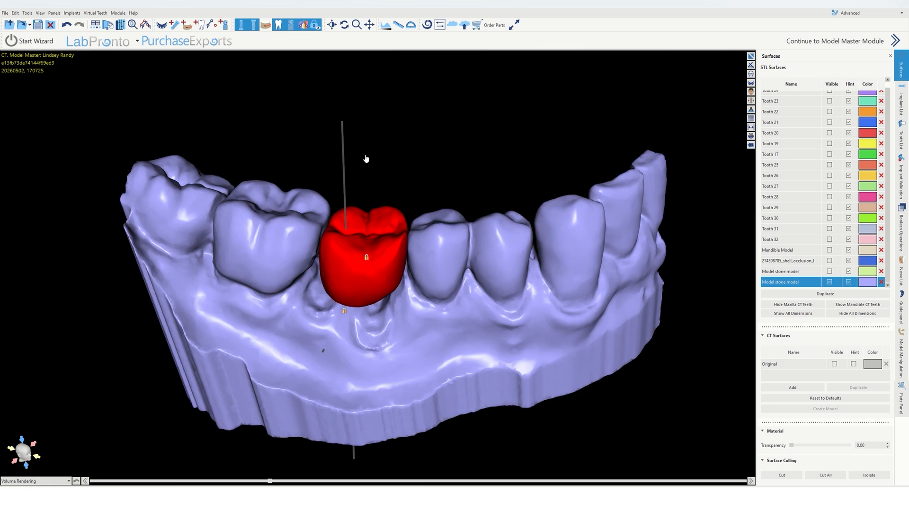
click(750, 56)
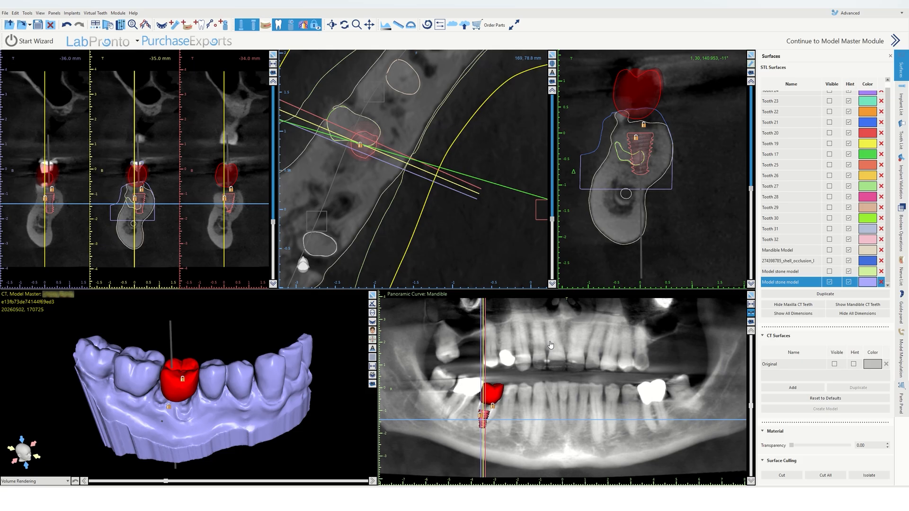
click(566, 373)
drag(222, 369, 266, 330)
click(372, 295)
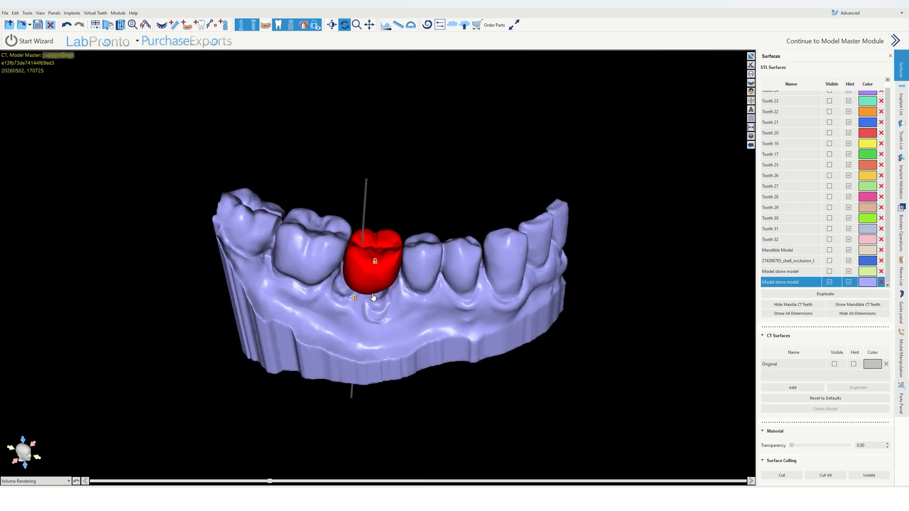
drag(384, 244, 355, 381)
scroll(351, 248, up, 6)
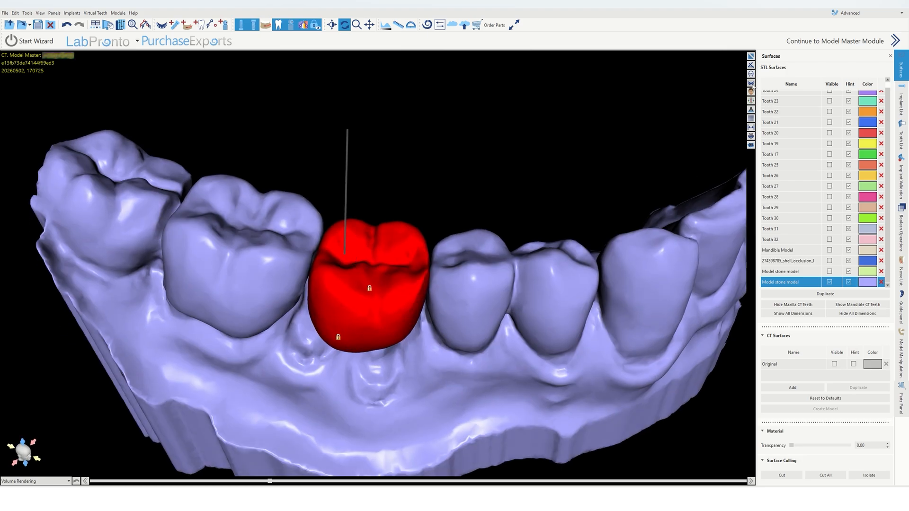
click(751, 56)
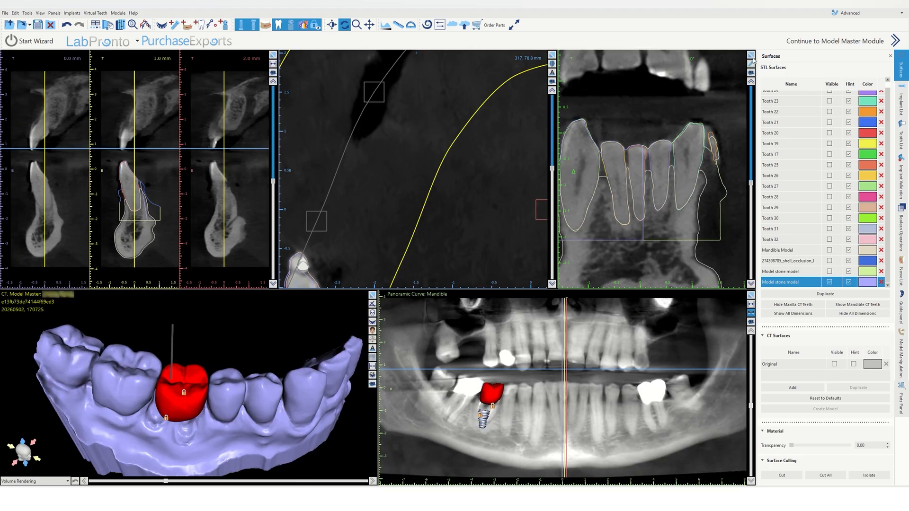
Step: Select the implant from the panoramic view, unlock it, and shift it slightly in the cross-sectional view
click(487, 409)
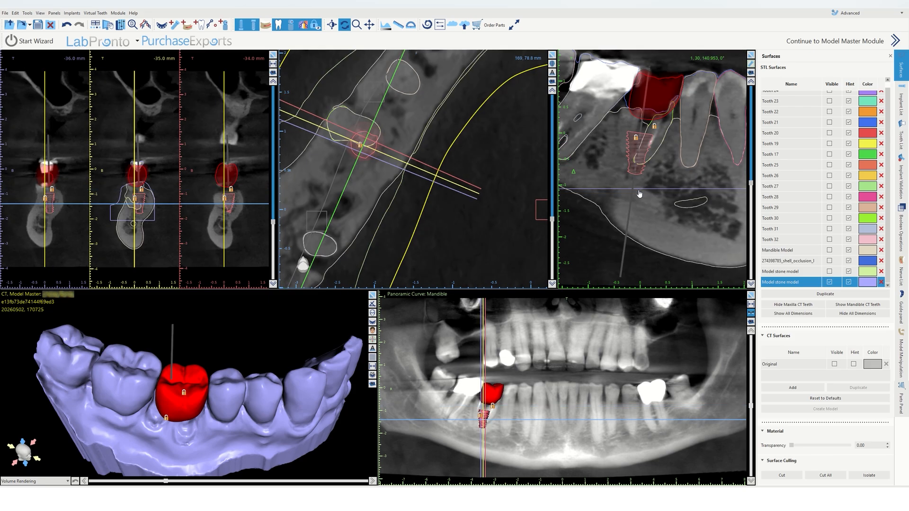
scroll(483, 241, down, 3)
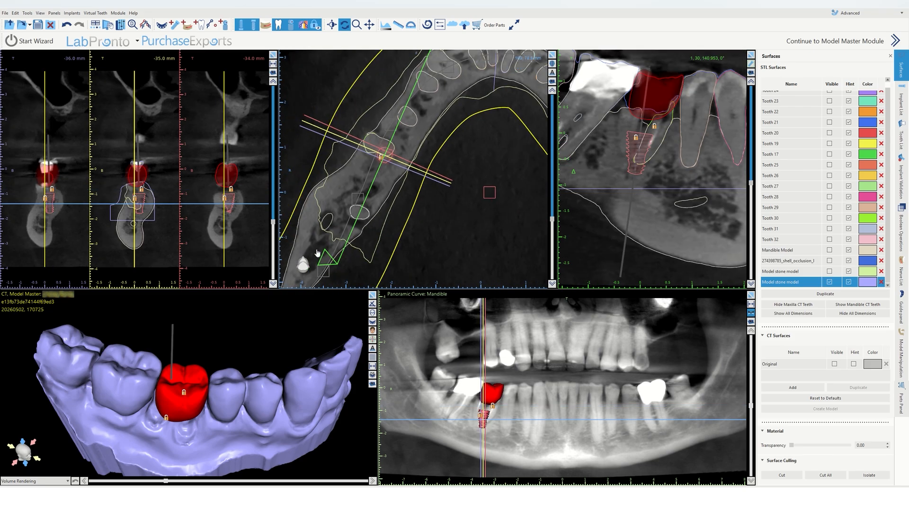
drag(326, 260, 307, 246)
right_click(639, 153)
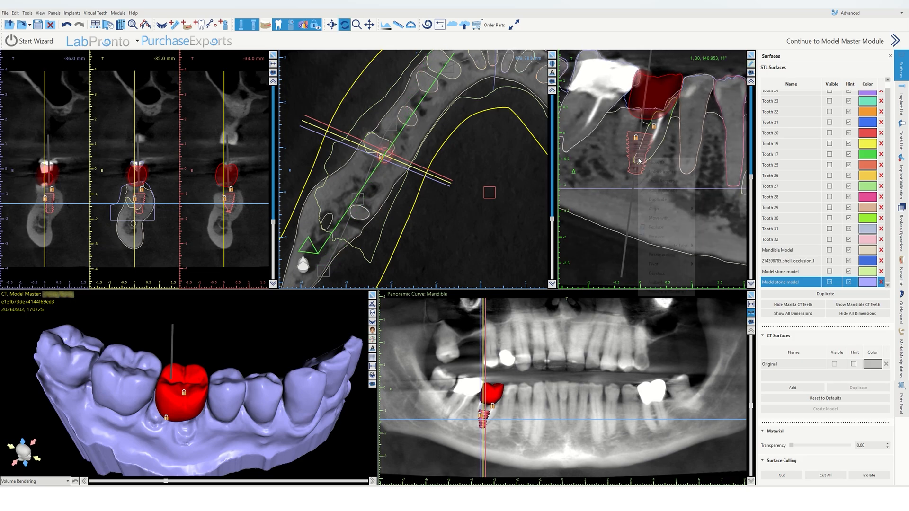
click(647, 176)
drag(654, 172, 646, 172)
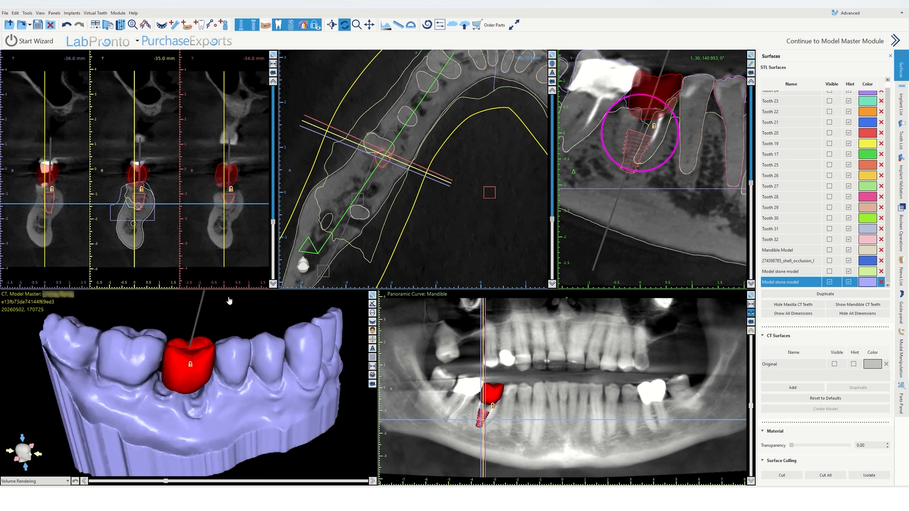
Step: Check the crown position on the stone model in the enlarged 3D view
click(373, 295)
scroll(406, 288, down, 6)
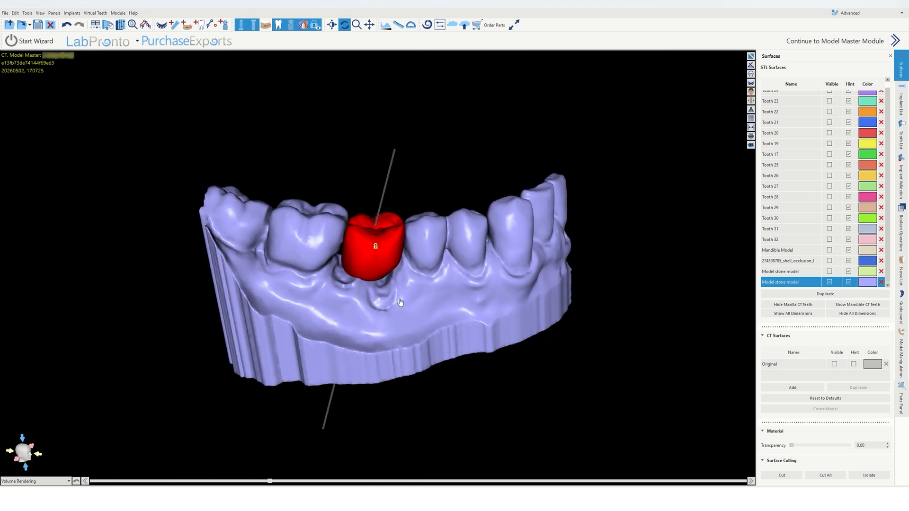
drag(365, 372, 330, 286)
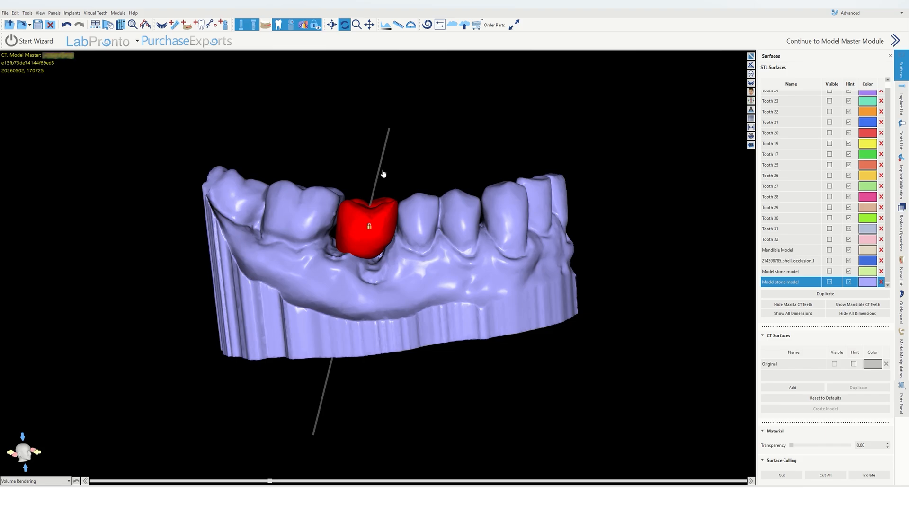
click(751, 56)
Step: Move the implant upward in the cross-sectional view, nudge it slightly, and lock it
mouse_move(641, 154)
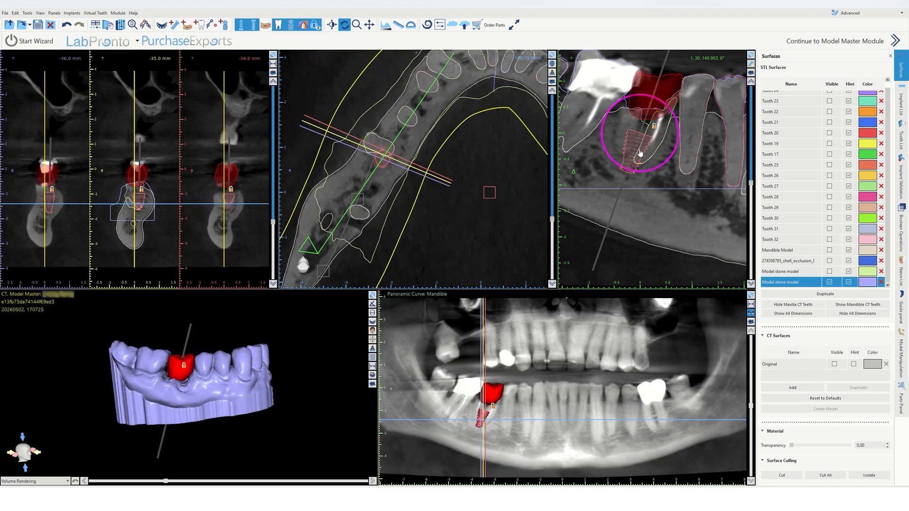
drag(654, 174, 654, 149)
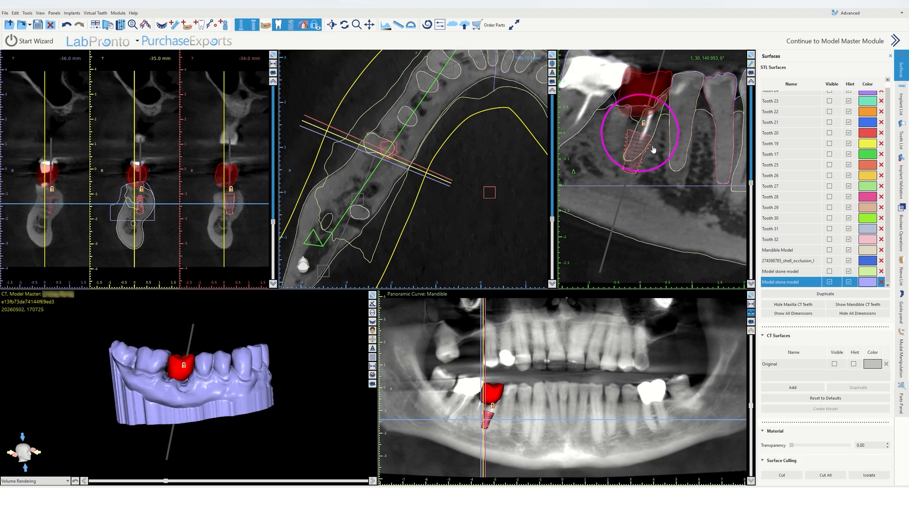
drag(218, 323, 147, 369)
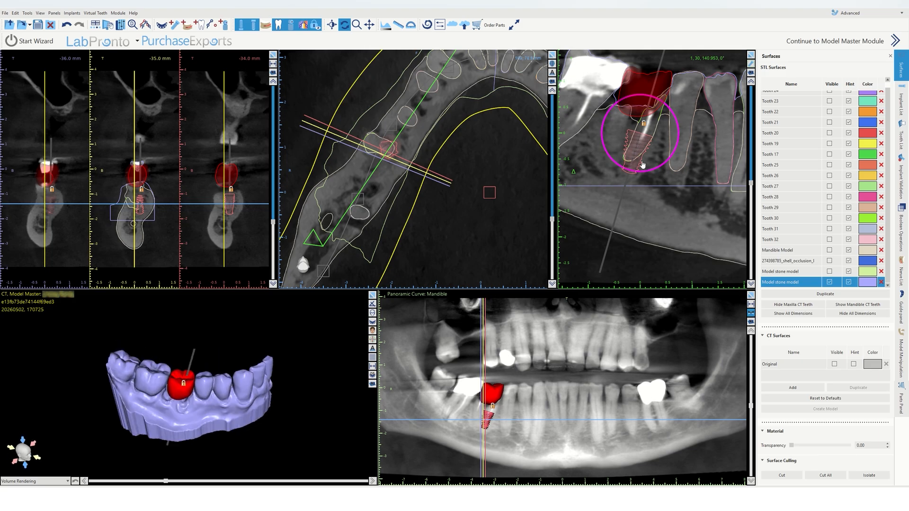
drag(647, 176, 652, 179)
right_click(634, 143)
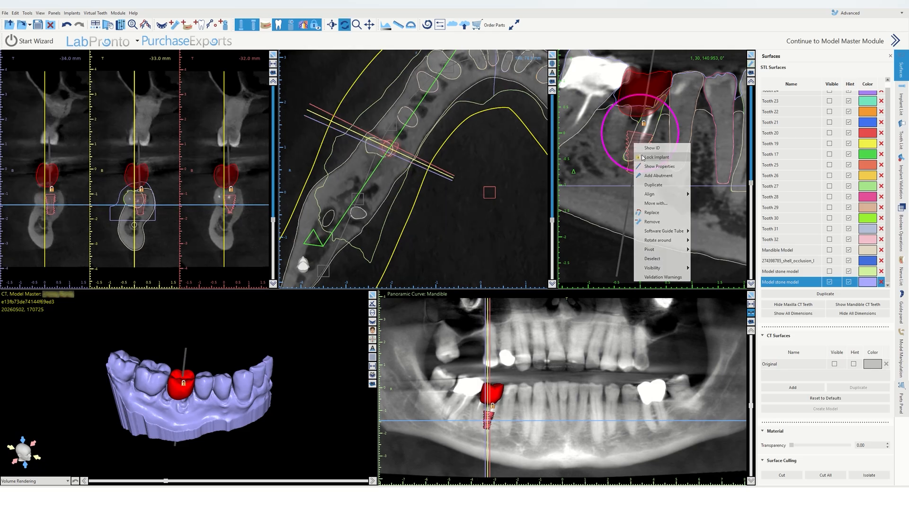
click(640, 158)
Step: Inspect the crown from the occlusal side in the enlarged 3D view
click(373, 295)
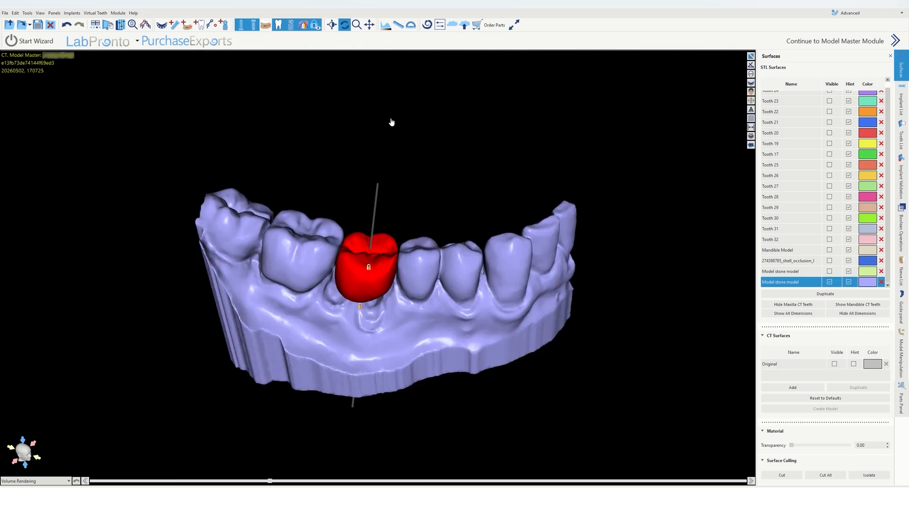
drag(392, 122, 443, 342)
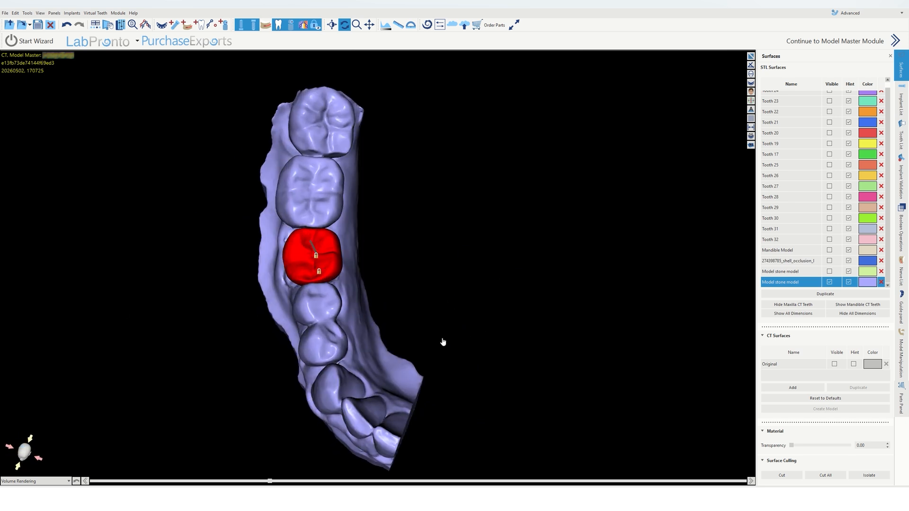
click(751, 55)
Step: Review the implant in the enlarged cross-sectional view with the slice rotated to 180°
click(753, 56)
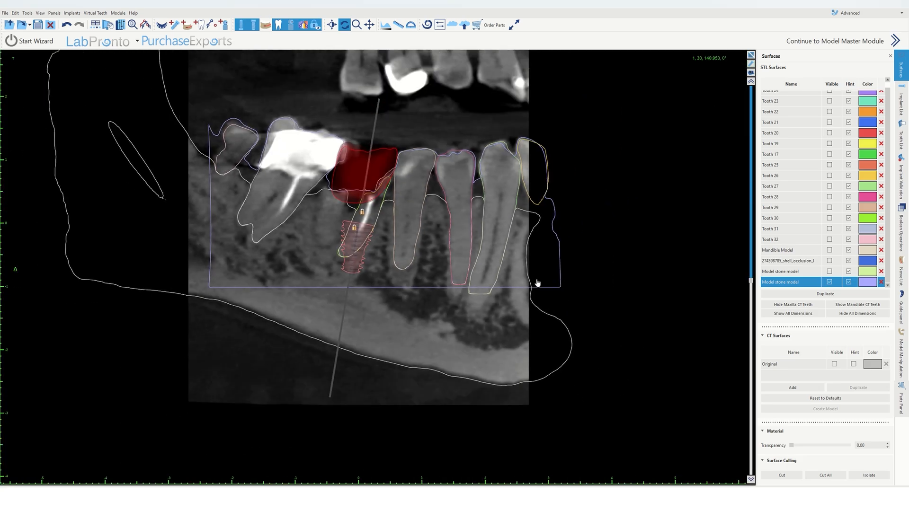
drag(752, 283, 758, 41)
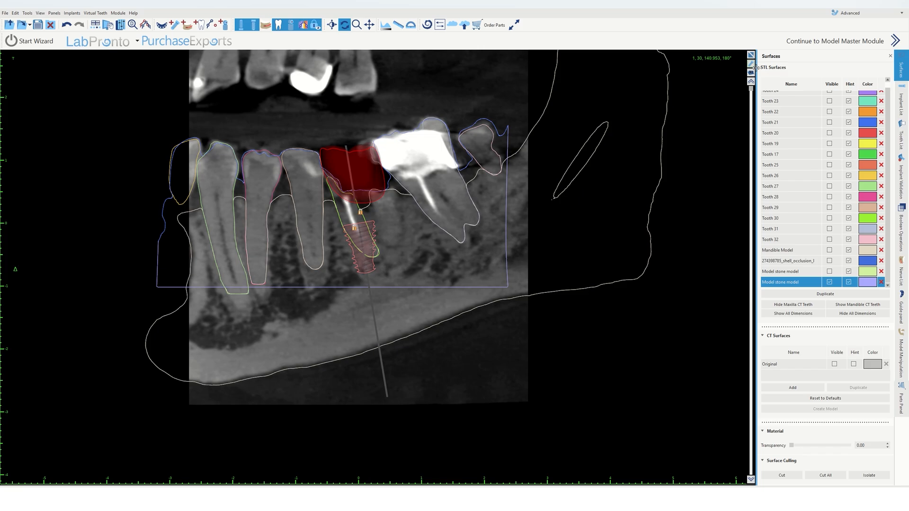
drag(752, 88, 753, 103)
scroll(509, 189, up, 4)
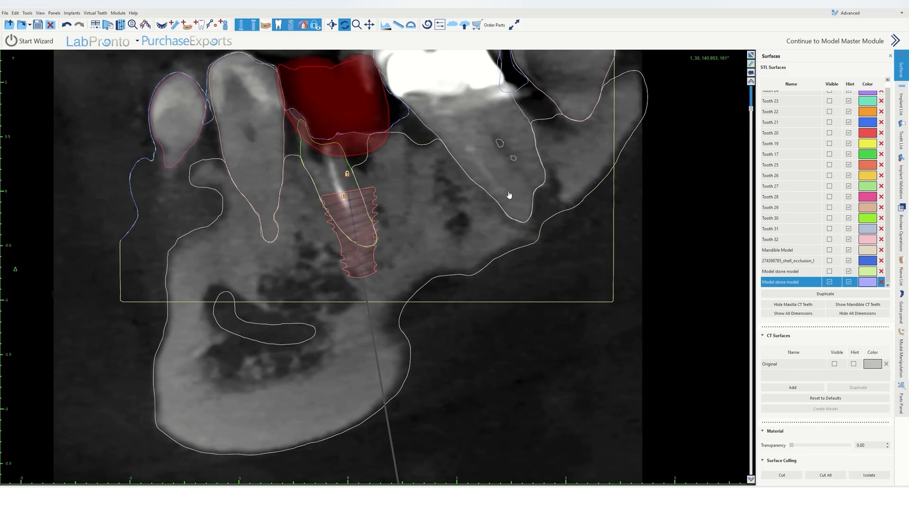
drag(510, 178, 521, 264)
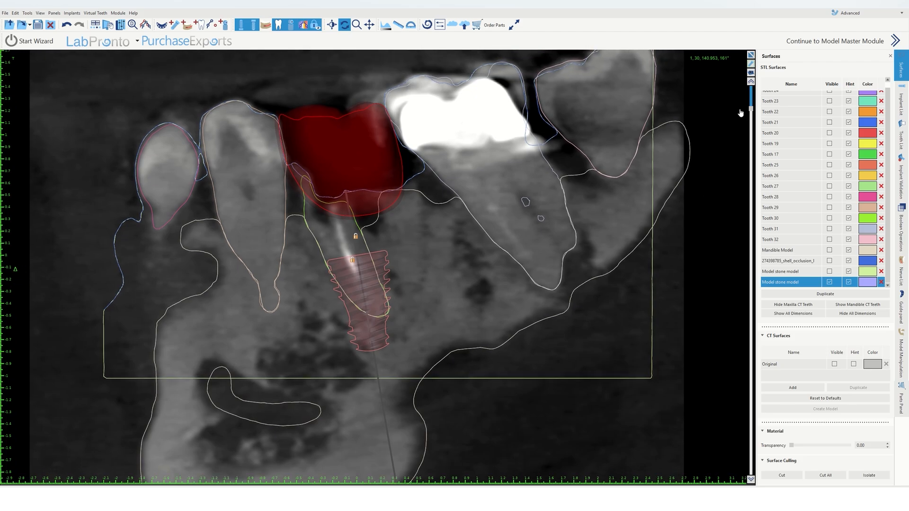
drag(751, 110, 763, 65)
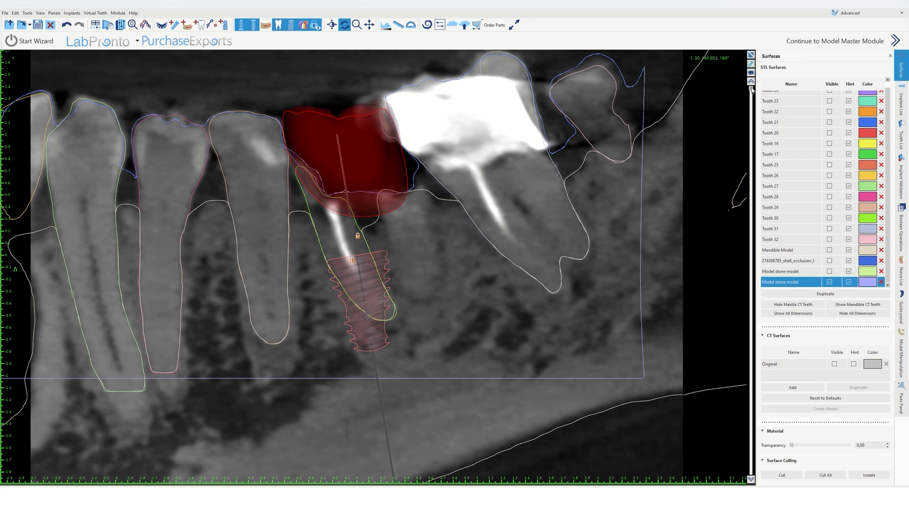
Step: Rotate the cross-sectional slice around the implant and return to the four-view layout
drag(751, 90, 747, 173)
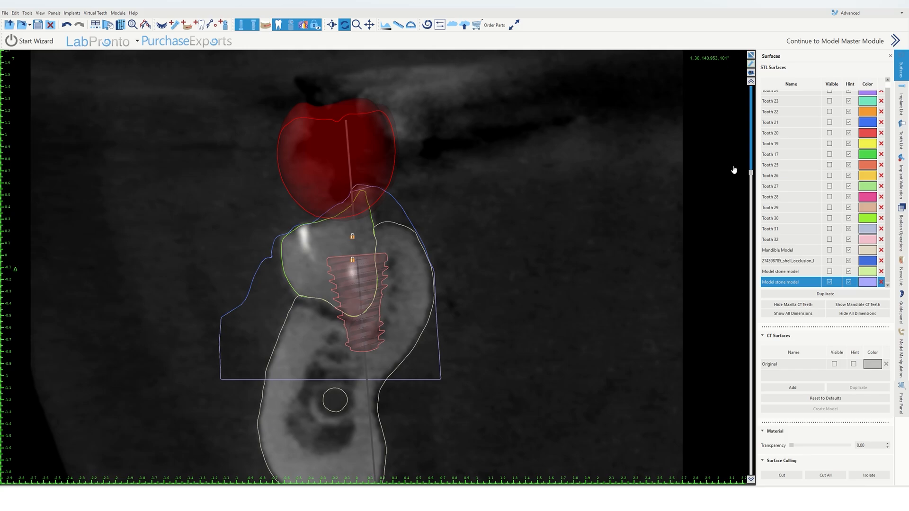
drag(751, 173, 757, 212)
click(751, 55)
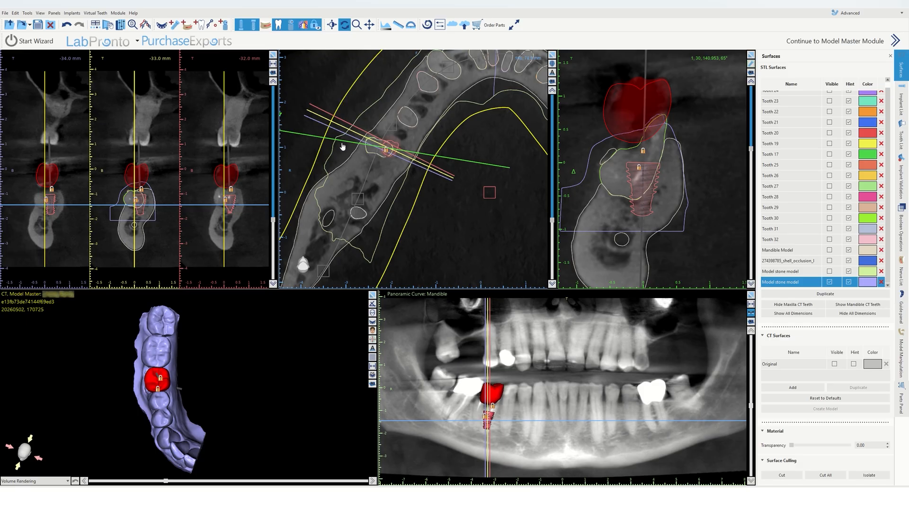
Step: Rotate the cross-section plane in the axial view to examine the implant from several directions
scroll(373, 191, down, 2)
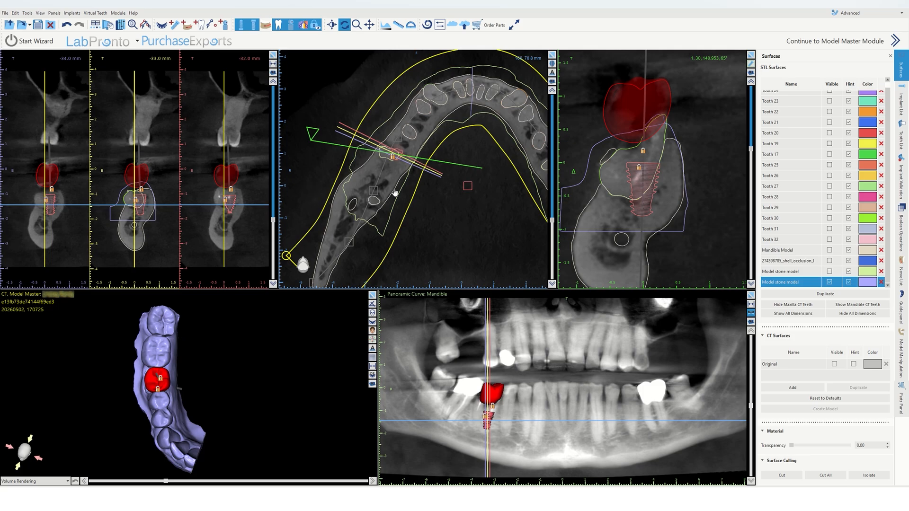
scroll(622, 180, down, 2)
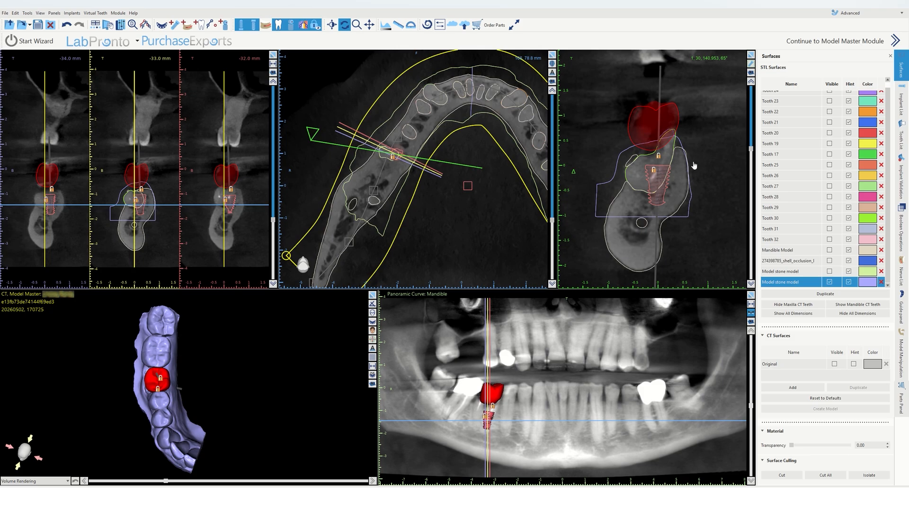
click(312, 134)
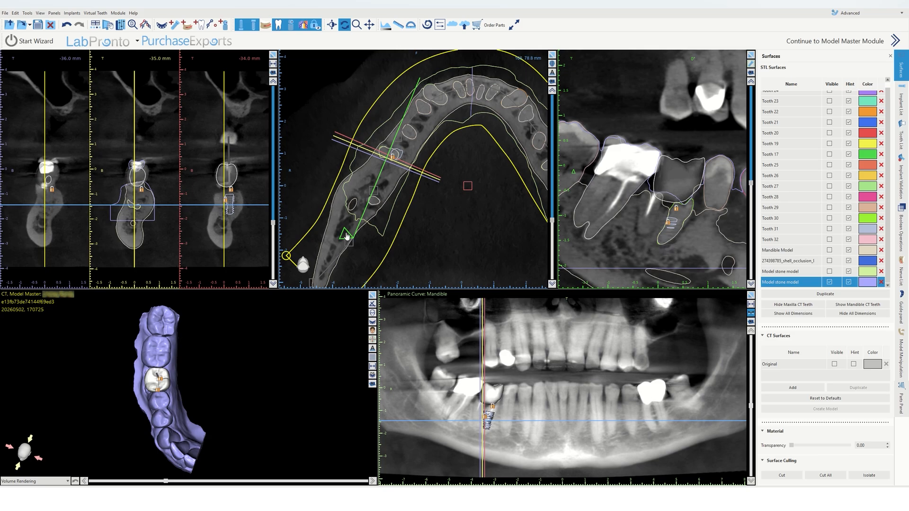
drag(347, 236, 310, 118)
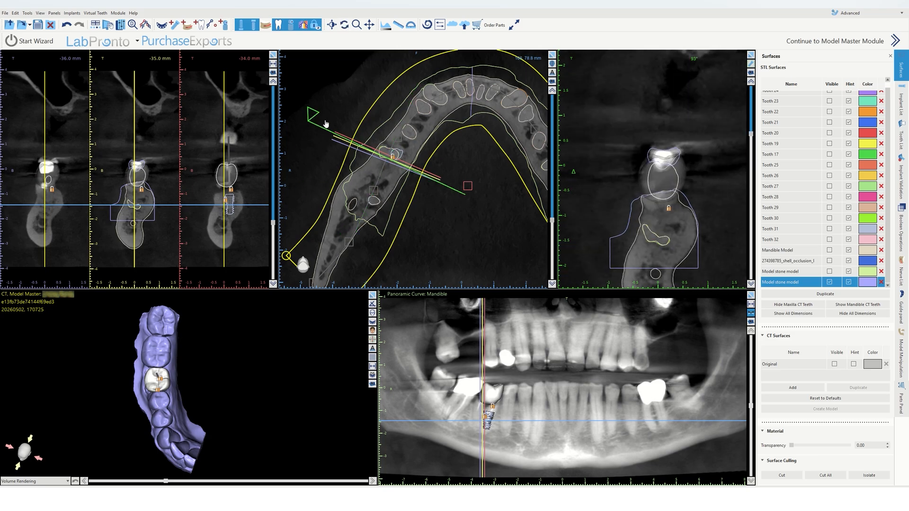
click(398, 155)
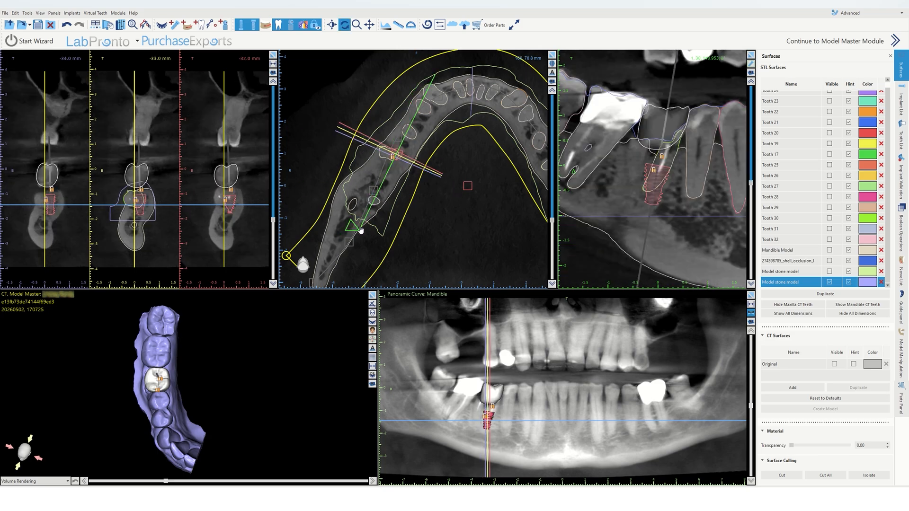
drag(352, 231, 319, 120)
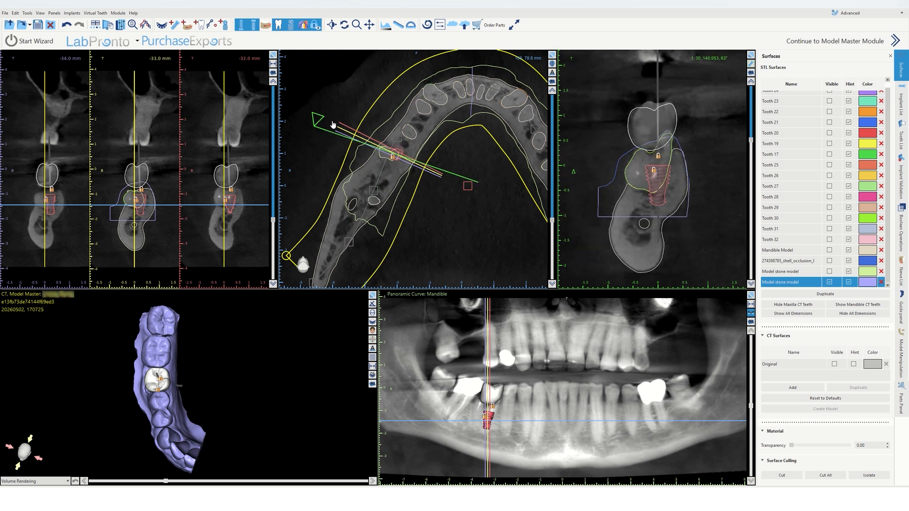
key(r)
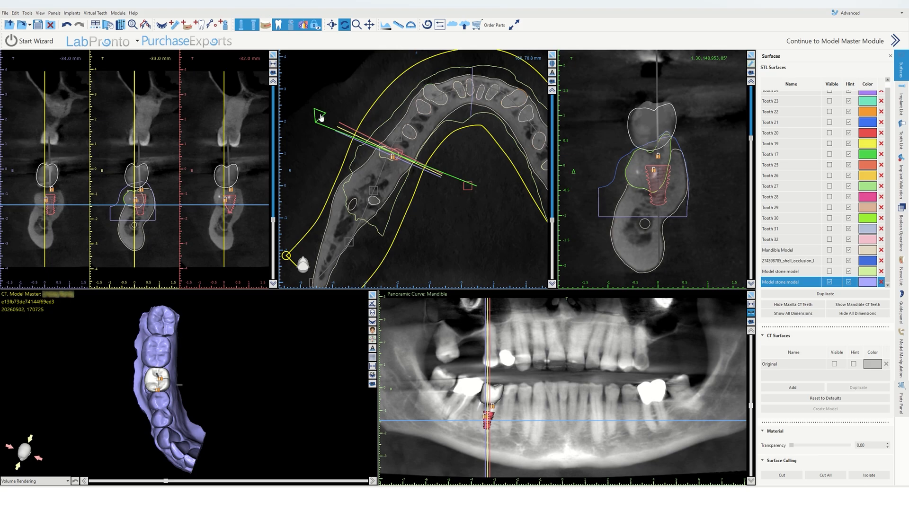
drag(321, 117, 464, 194)
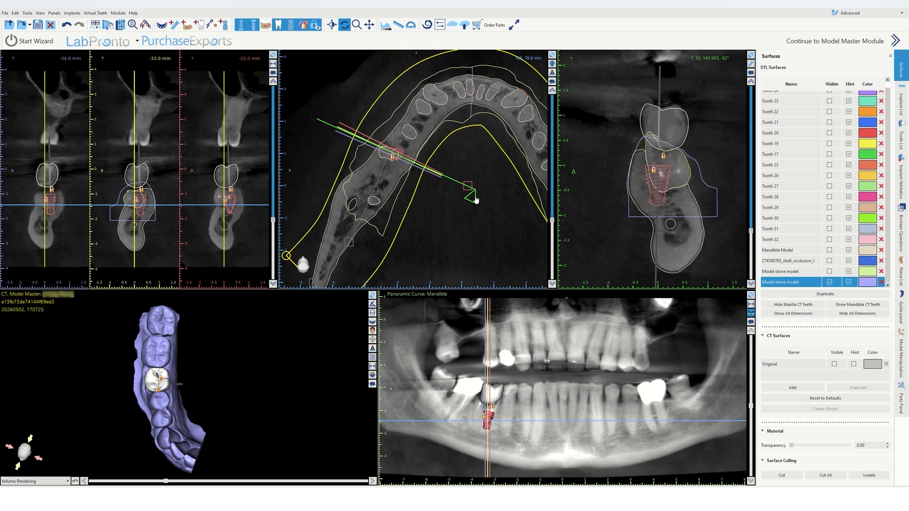
drag(475, 199, 345, 128)
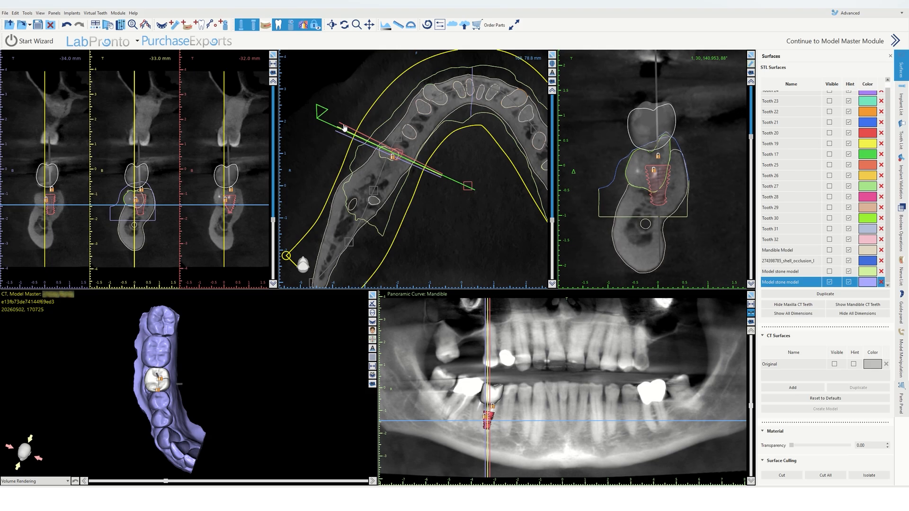
drag(345, 127, 344, 126)
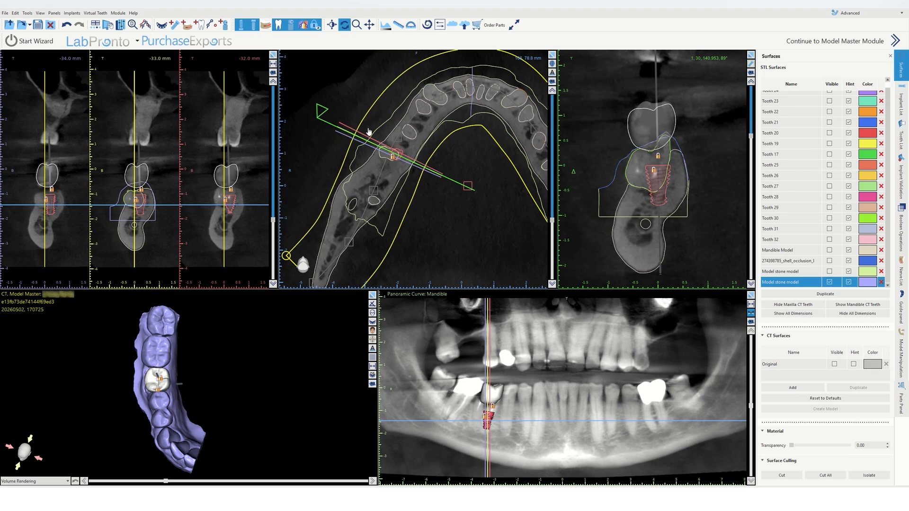
Step: Orbit and zoom the 3D model to inspect the crown and implant on the stone model
right_drag(680, 167, 670, 203)
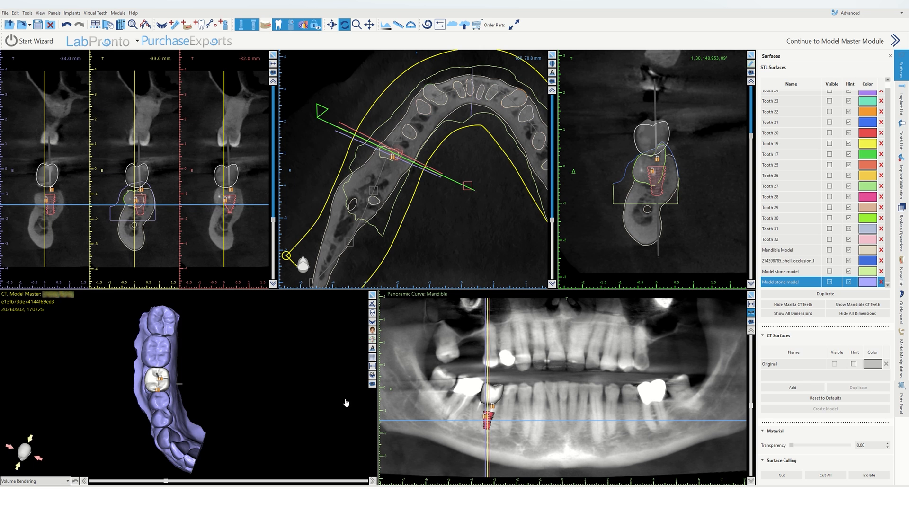
drag(294, 431, 212, 361)
scroll(208, 314, up, 4)
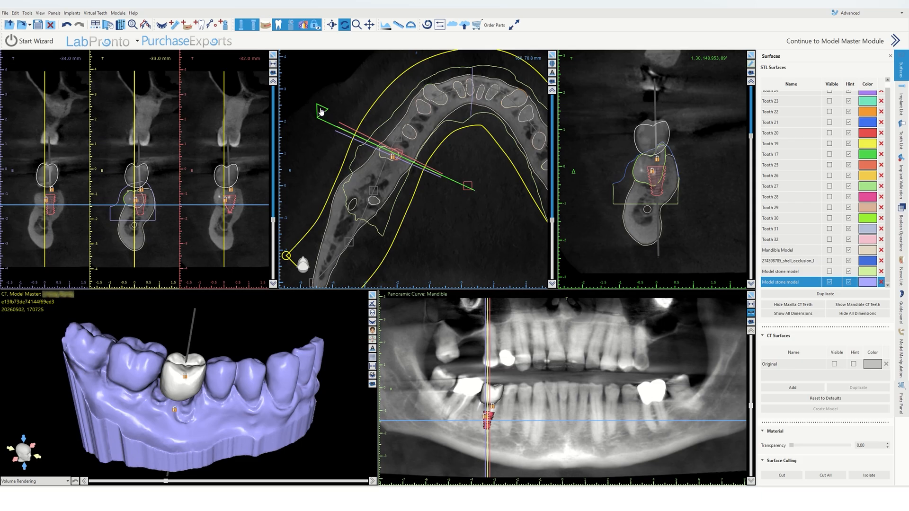
drag(751, 138, 754, 178)
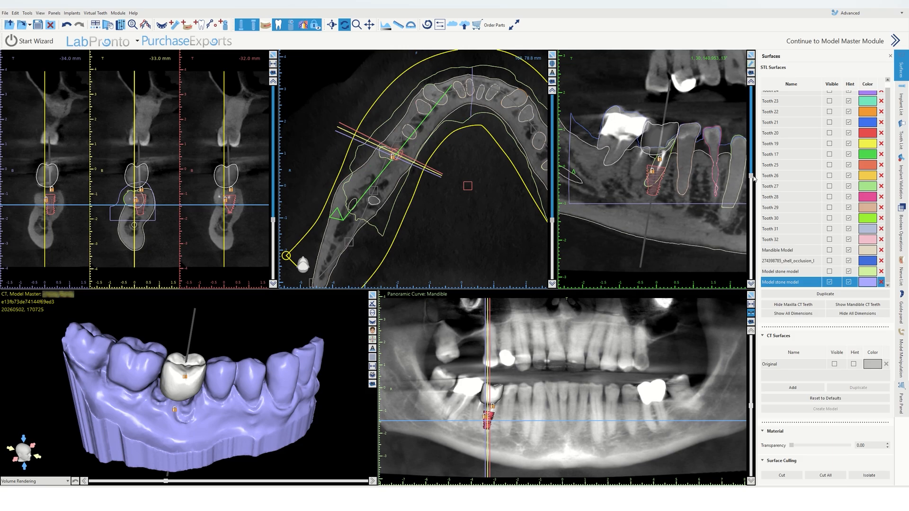
Step: Unlock the implant, try shifting and tilting it in the cross-sectional view, and undo those moves
right_click(659, 175)
click(673, 196)
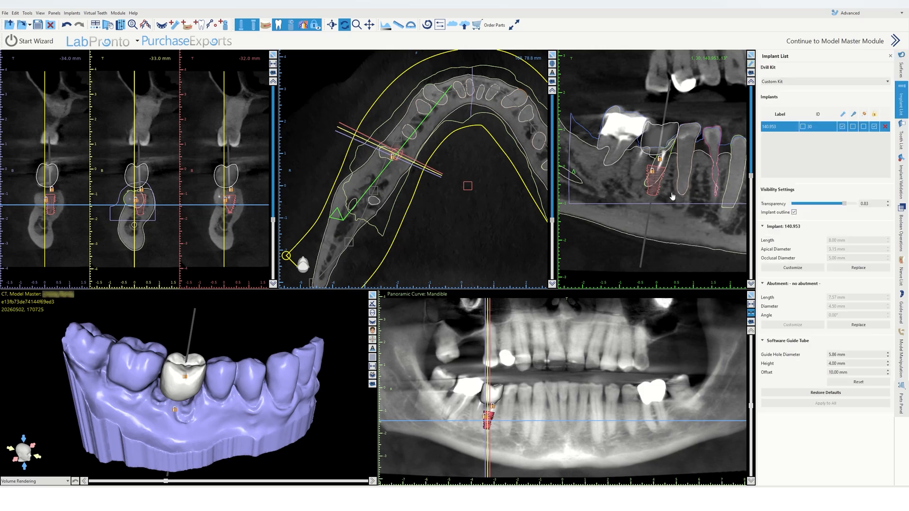
right_click(658, 181)
click(669, 189)
drag(656, 177, 644, 175)
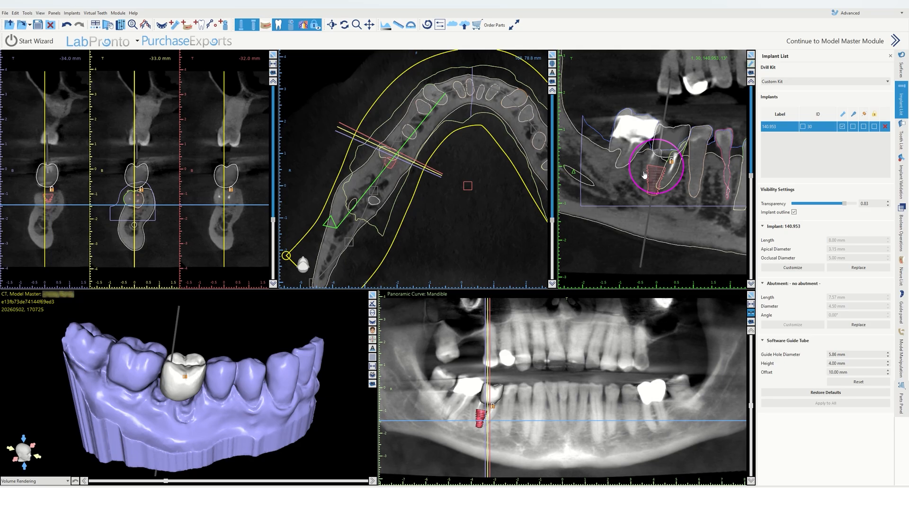
click(642, 189)
mouse_move(659, 190)
mouse_down()
mouse_move(675, 196)
mouse_move(662, 185)
mouse_up()
key(ctrl)
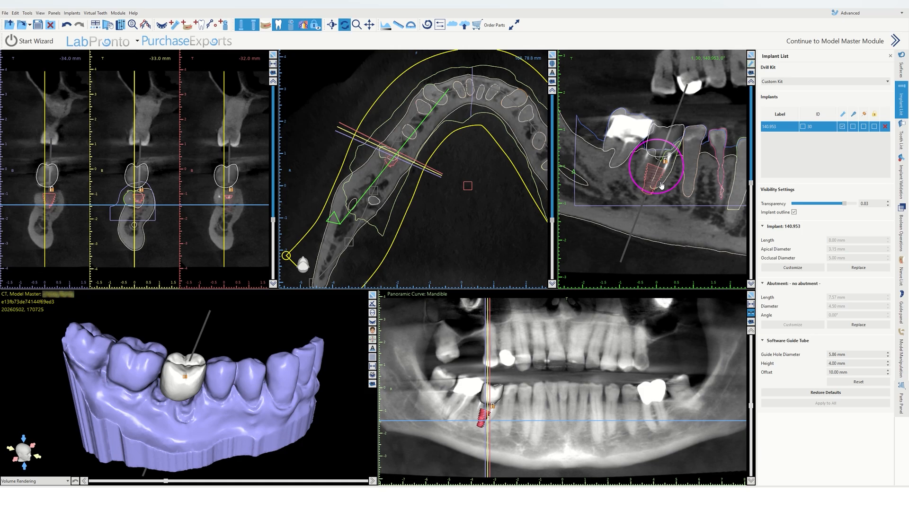
key(ctrl+z)
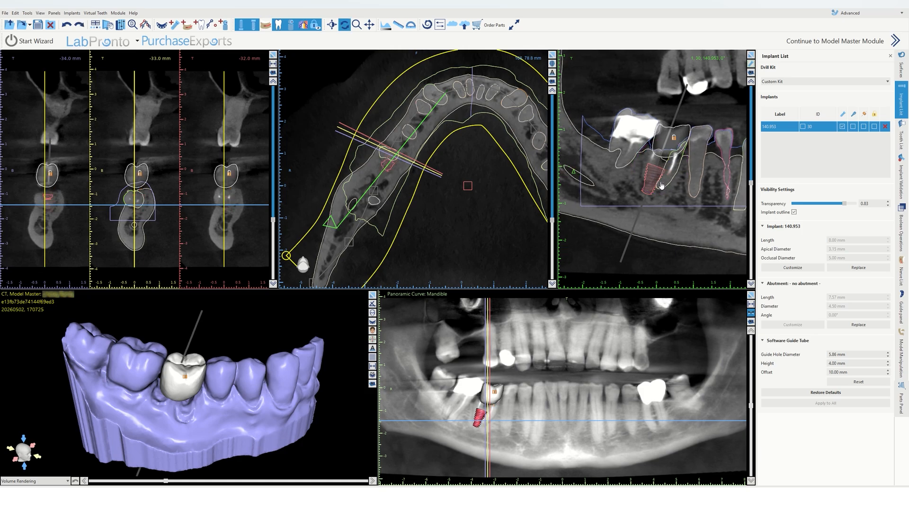
key(ctrl+z)
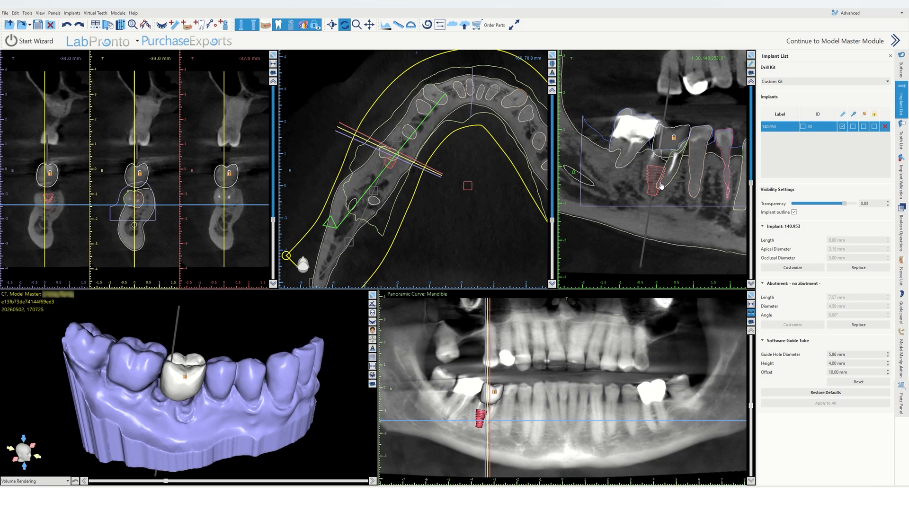
key(ctrl+z)
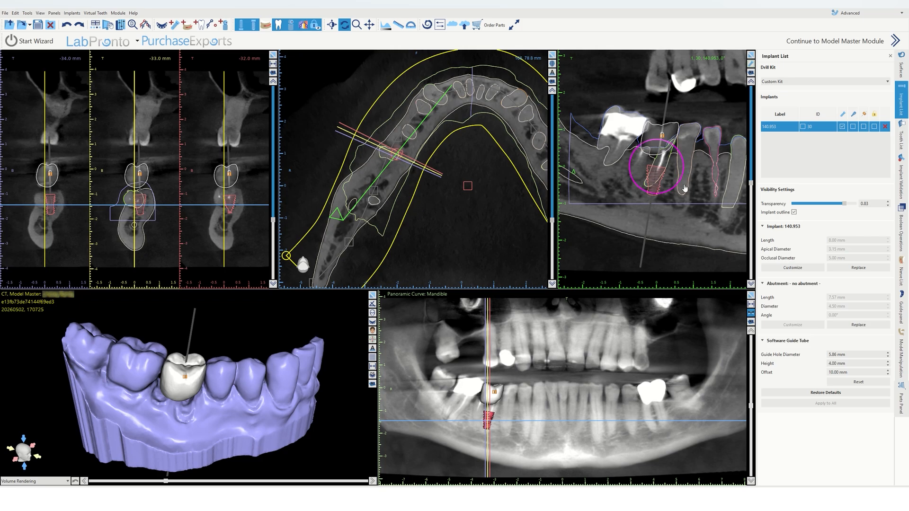
Step: Rotate the cross-sectional slice and briefly shift the implant in the axial view back to its place
drag(751, 182, 751, 184)
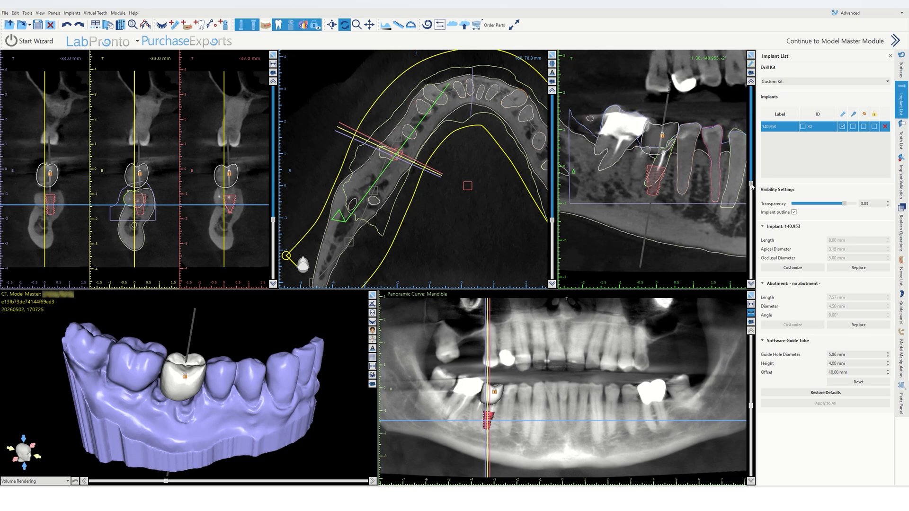
drag(752, 185, 747, 234)
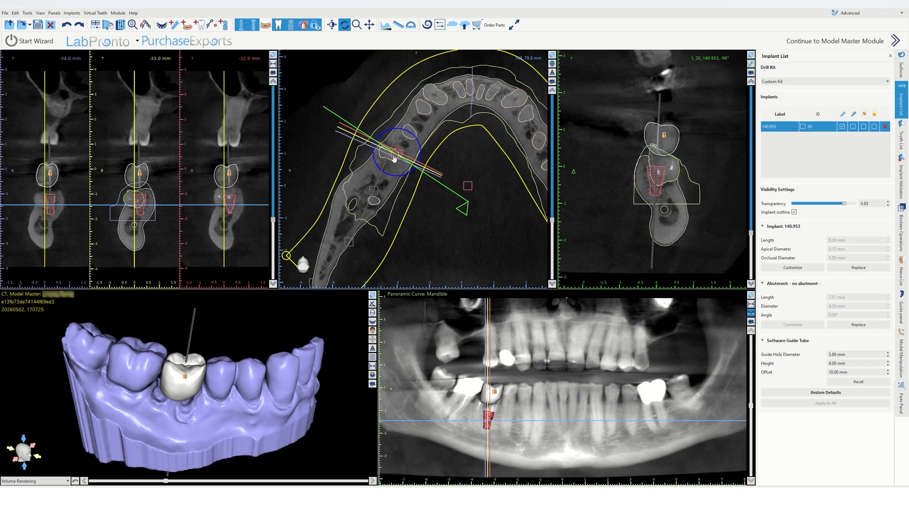
drag(395, 158, 389, 165)
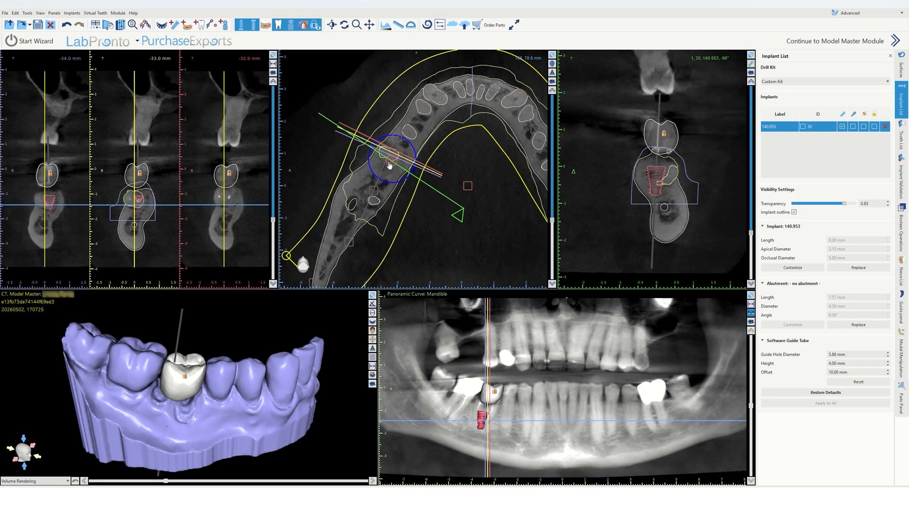
mouse_move(390, 165)
mouse_down()
mouse_move(399, 161)
mouse_move(391, 158)
mouse_up()
drag(752, 233, 755, 137)
scroll(701, 136, up, 5)
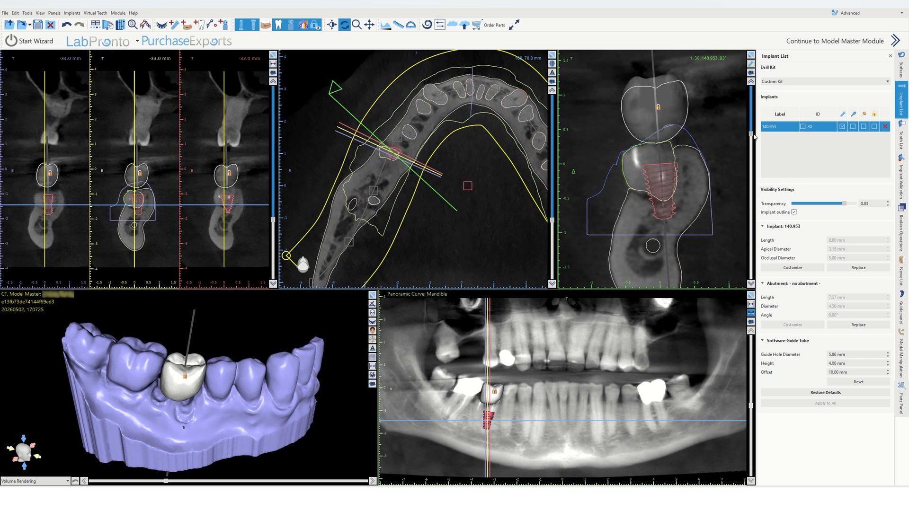
Step: Tilt the implant slightly in the cross-sectional view and lock it again
mouse_move(676, 184)
mouse_down()
mouse_move(692, 209)
mouse_move(664, 188)
mouse_up()
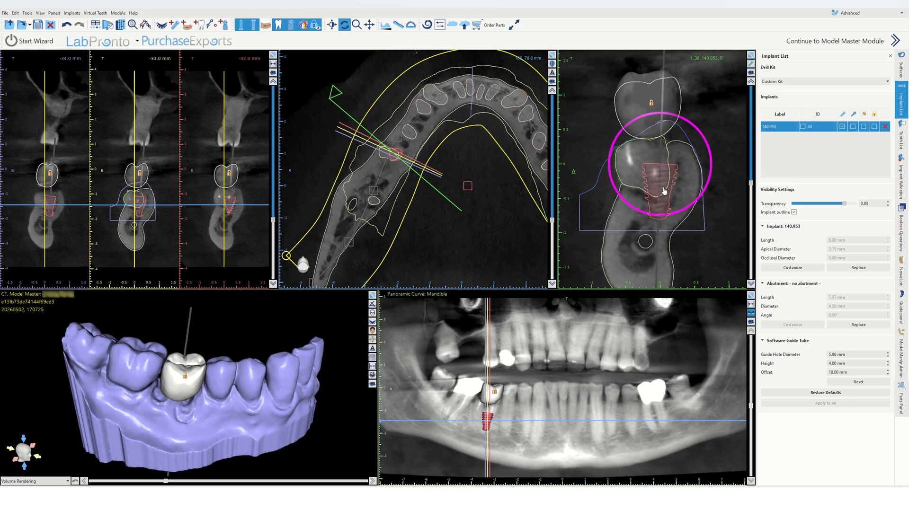
click(752, 64)
drag(751, 77, 751, 145)
right_click(667, 177)
click(675, 190)
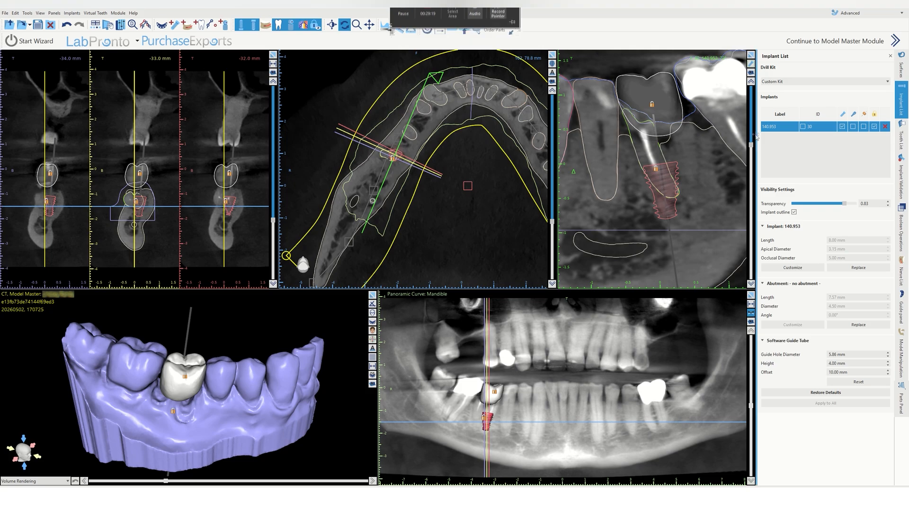
Step: Review the implant in the cross-section rotated to 180° and orbit the 3D model
click(752, 81)
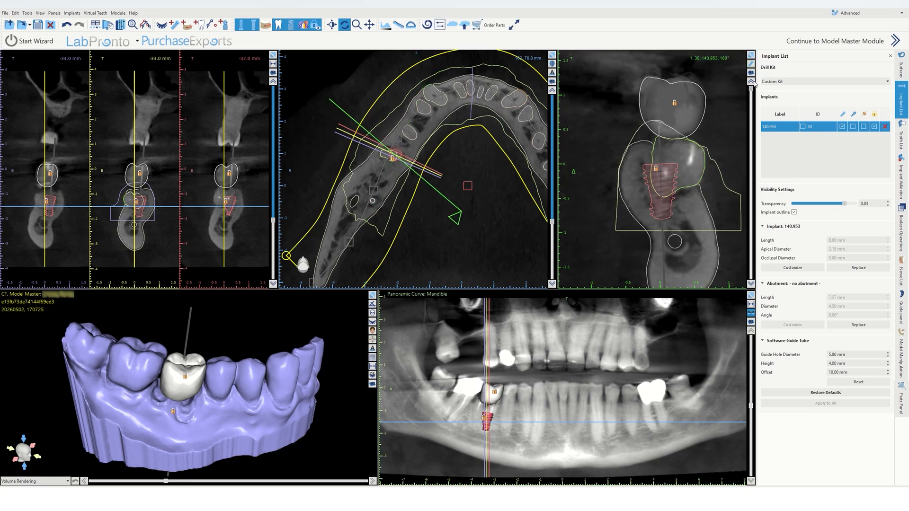
drag(755, 82, 750, 94)
drag(196, 362, 194, 385)
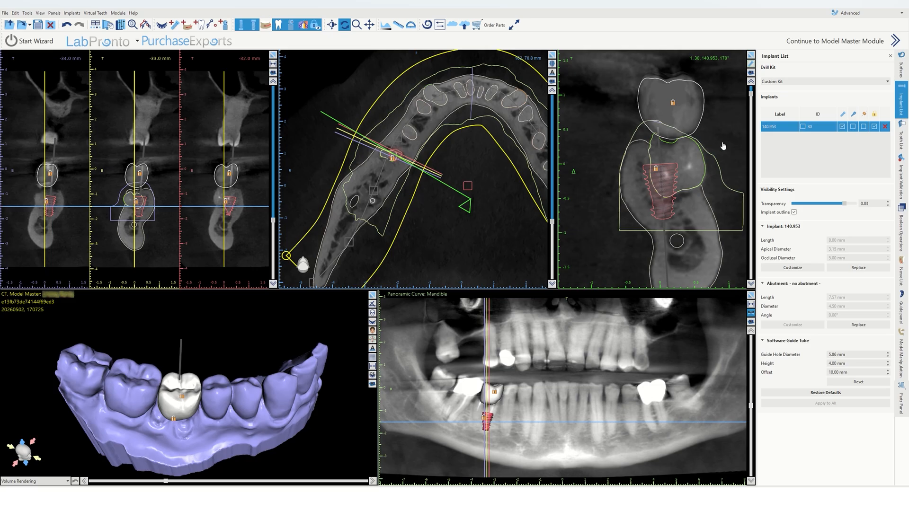
drag(751, 95, 751, 159)
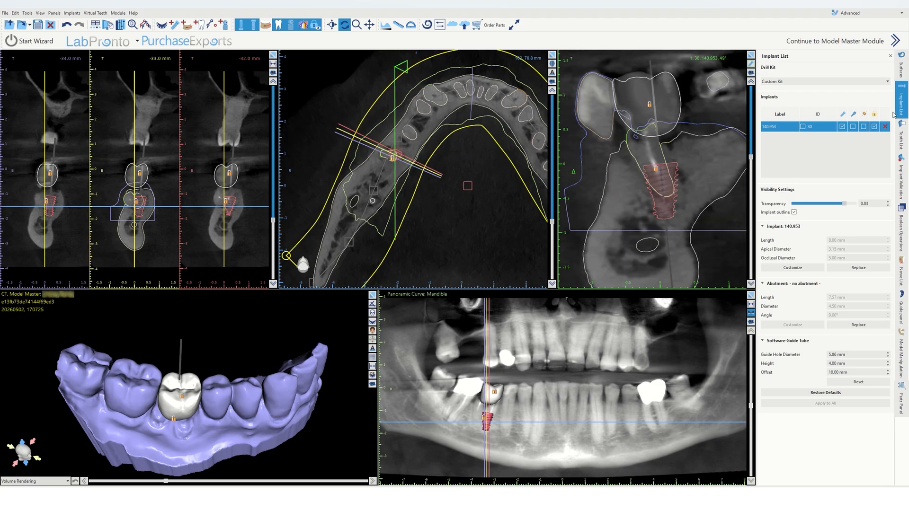
Step: Set the Model stone model surface's transparency to 0.87
click(901, 65)
click(794, 284)
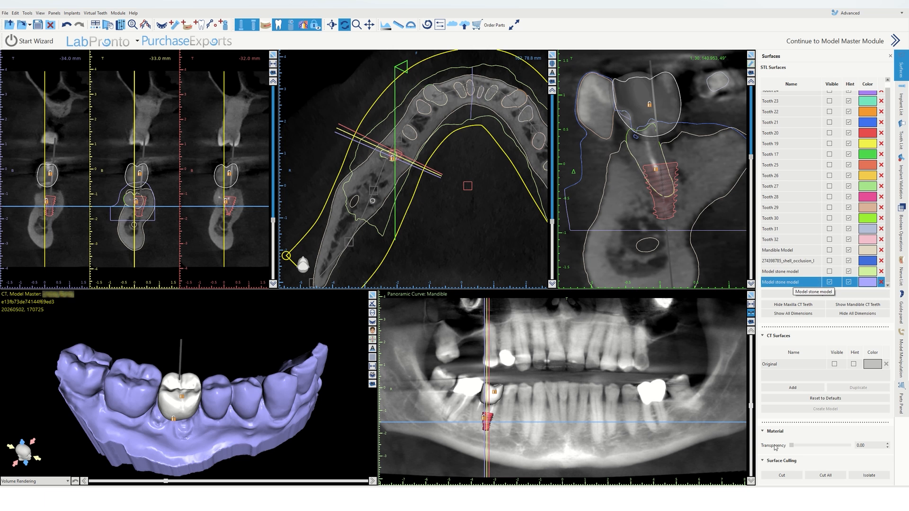
drag(794, 448, 830, 447)
Step: Inspect the implant through the transparent stone model in 3D and in the cross-section at 180°
drag(216, 360, 216, 312)
drag(207, 430, 222, 406)
scroll(222, 406, up, 4)
scroll(252, 388, up, 2)
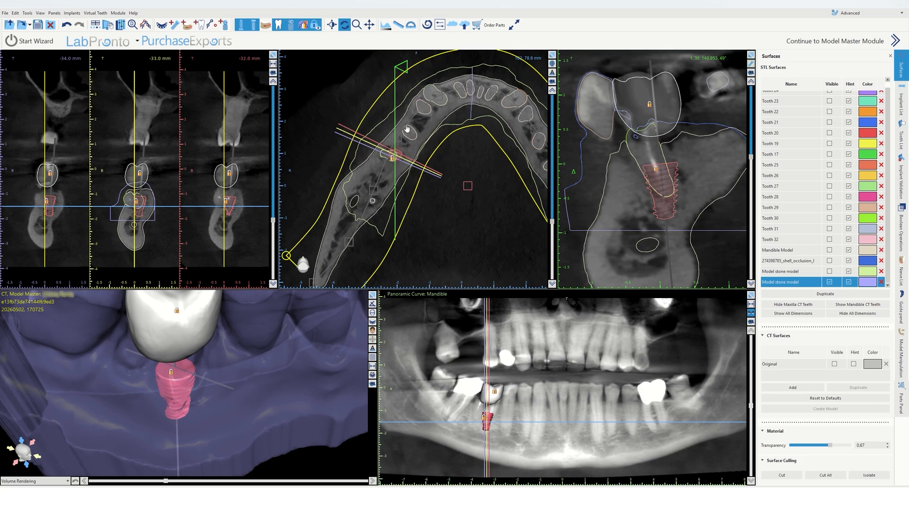
scroll(457, 256, down, 2)
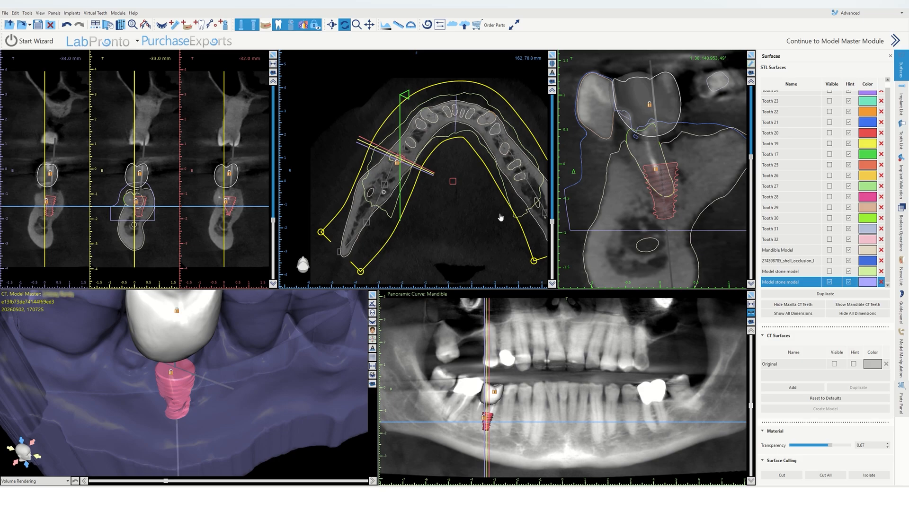
scroll(713, 186, down, 1)
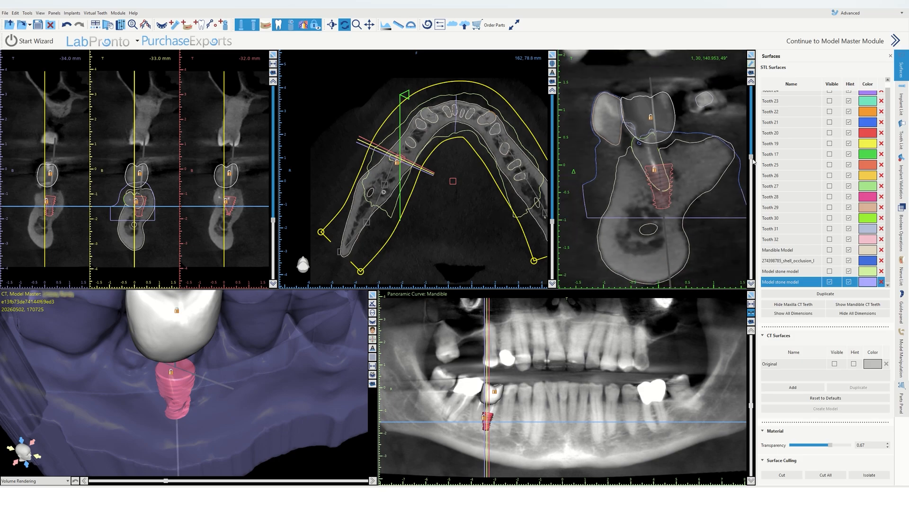
drag(752, 158, 720, 56)
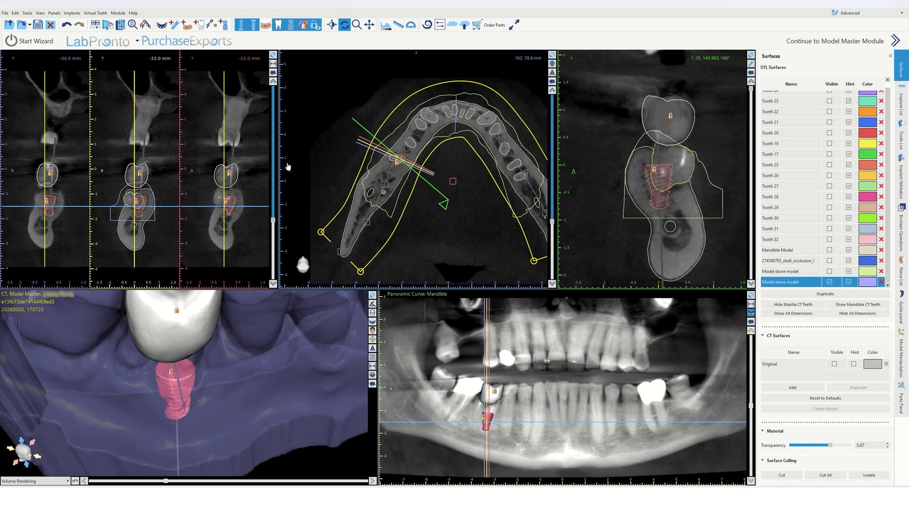
Step: Unlock the implant, tilt it slightly in the cross-sectional view, and lock it in place again
scroll(422, 185, up, 3)
drag(752, 89, 752, 191)
scroll(254, 341, down, 5)
drag(258, 372, 260, 389)
drag(751, 192, 751, 187)
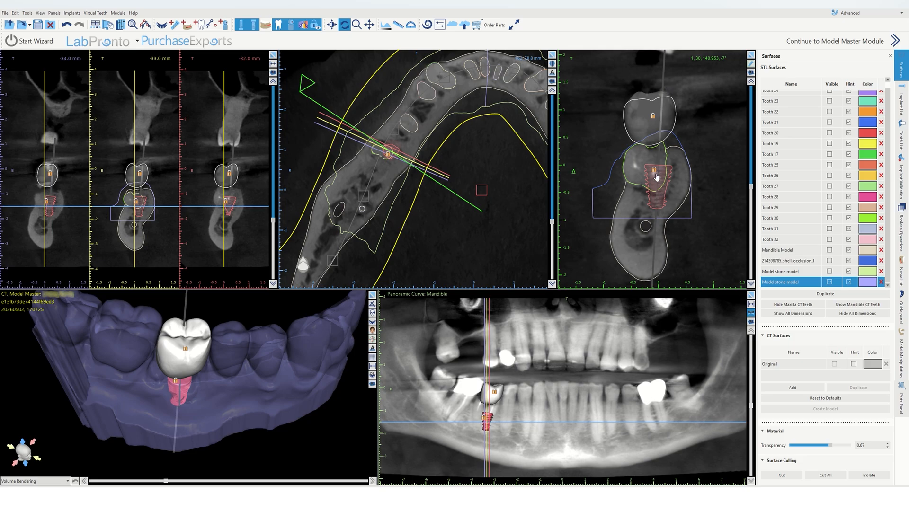
right_click(657, 189)
click(667, 199)
click(666, 199)
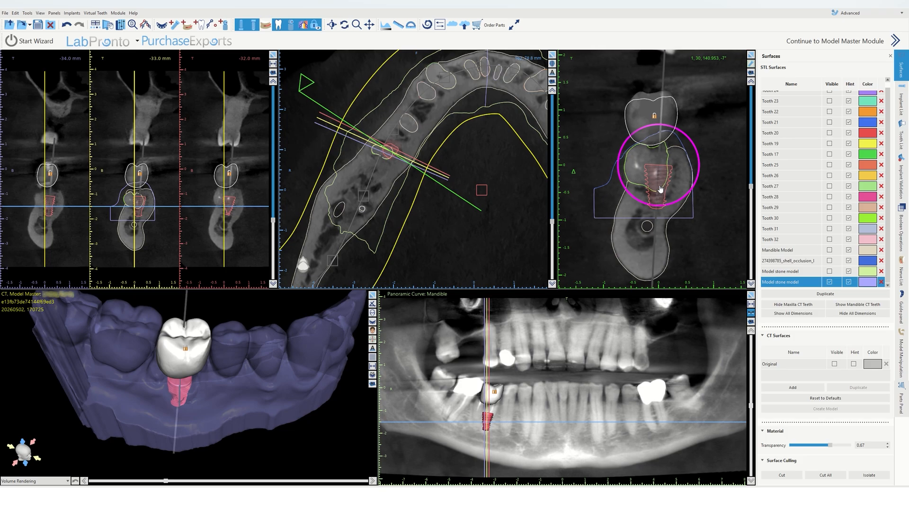
drag(675, 206, 680, 206)
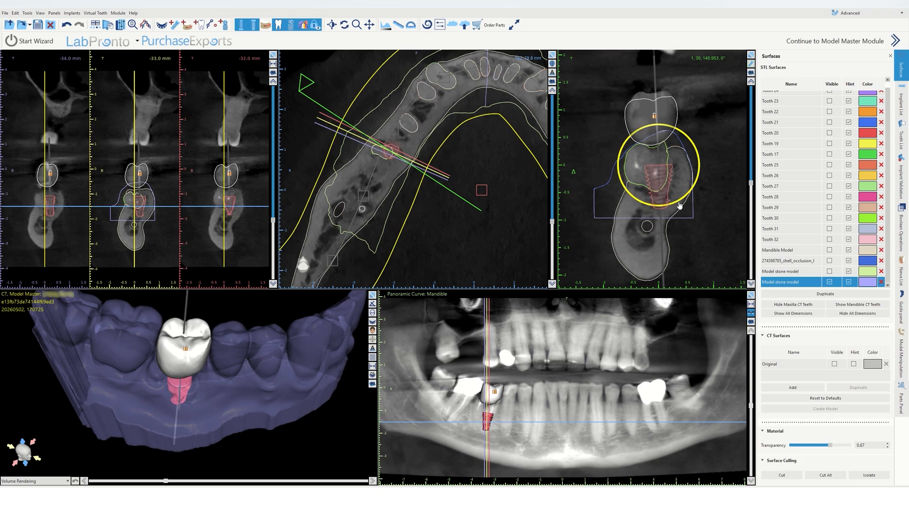
right_click(662, 183)
click(669, 189)
Step: Inspect the virtual crown and implant in the enlarged 3D view and in the cross-section rotated to 180°
click(373, 295)
drag(382, 214, 393, 149)
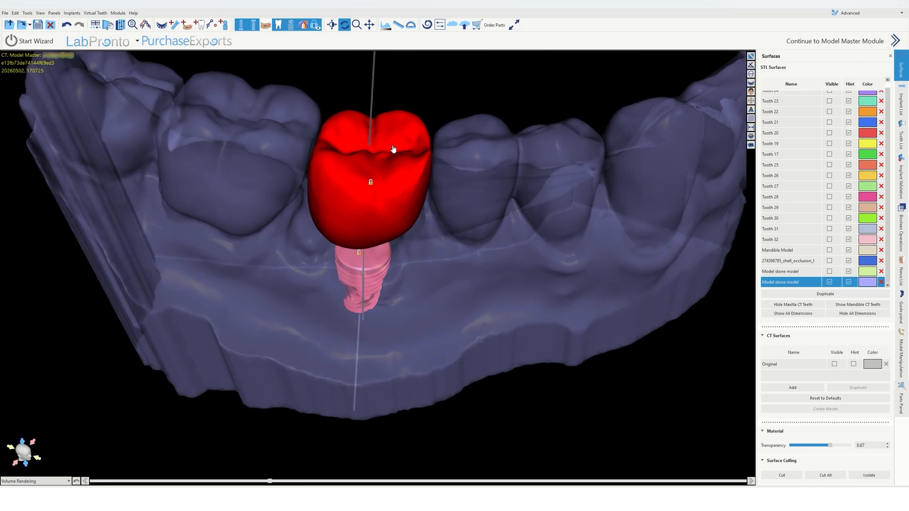
drag(386, 208, 365, 268)
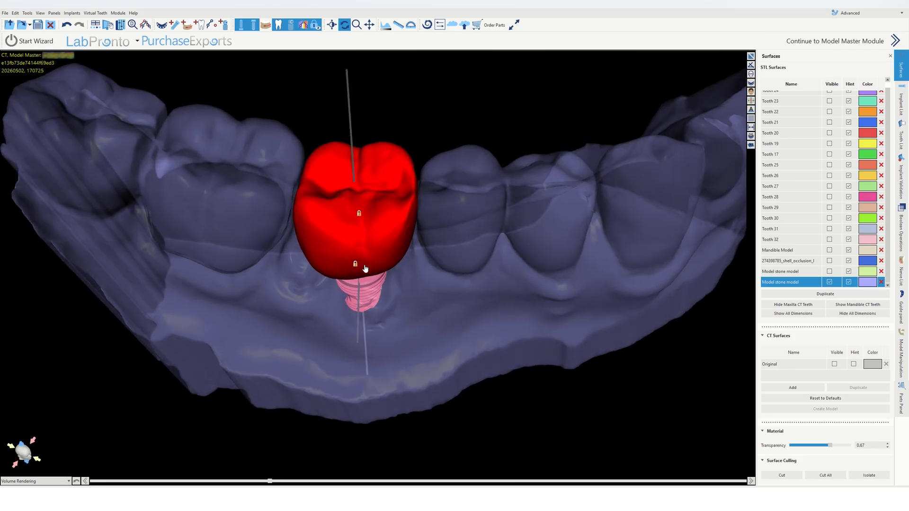
drag(528, 158, 383, 125)
click(751, 56)
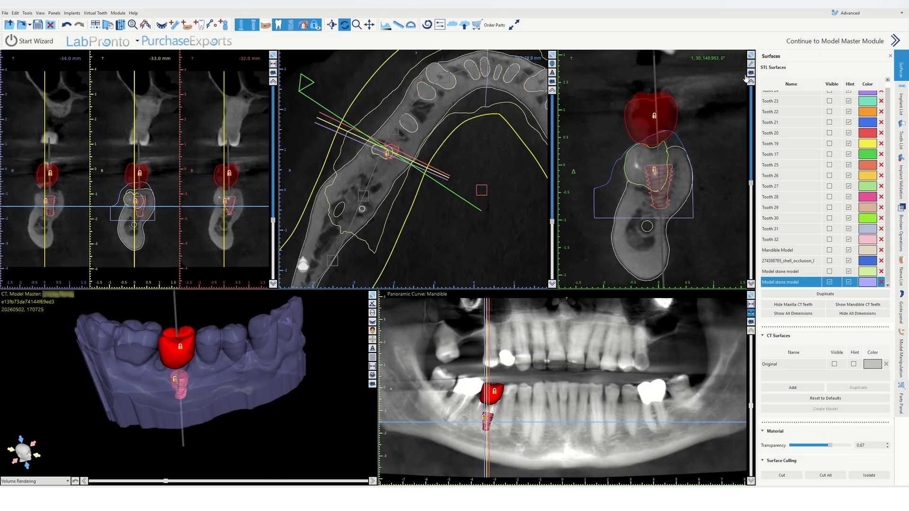
right_drag(693, 191, 696, 169)
middle_drag(696, 188, 694, 148)
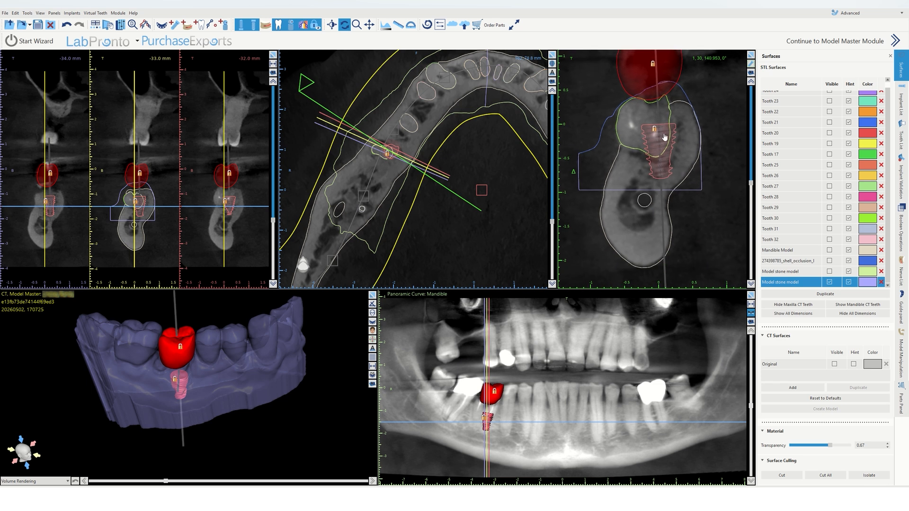
right_drag(704, 178, 694, 216)
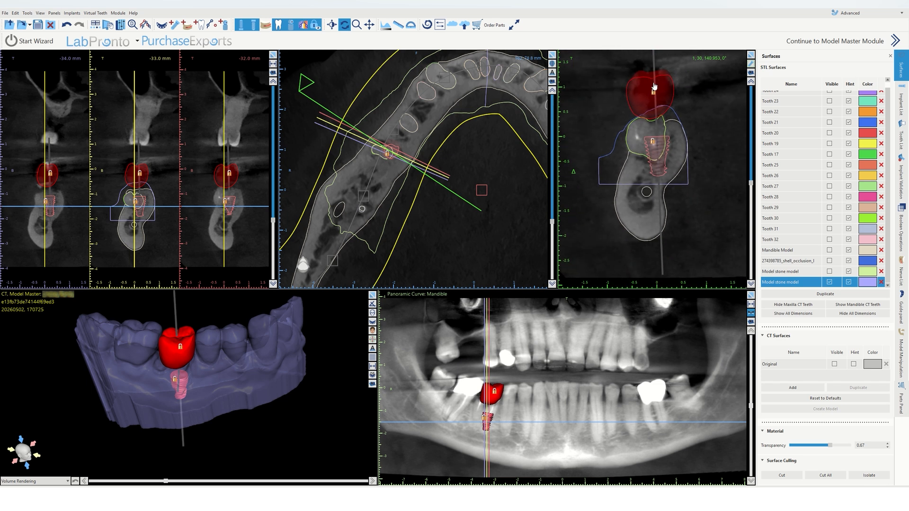
drag(194, 324, 201, 382)
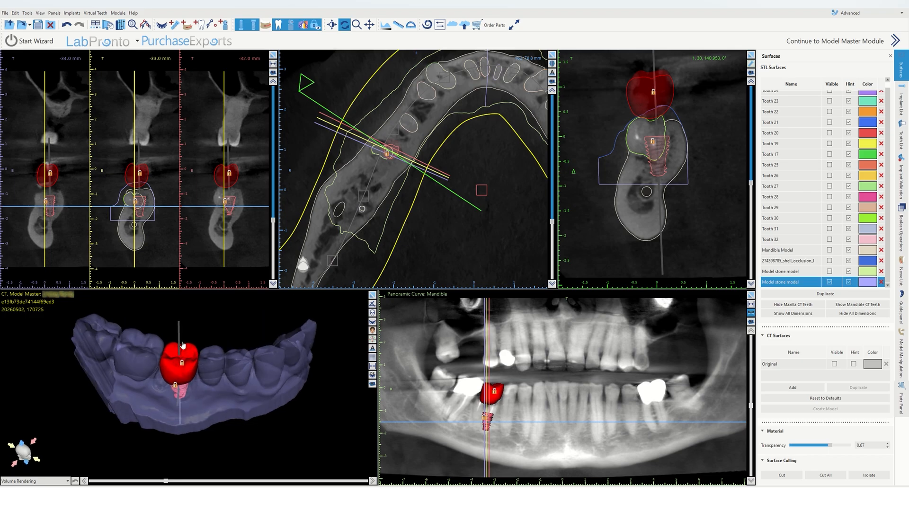
click(753, 71)
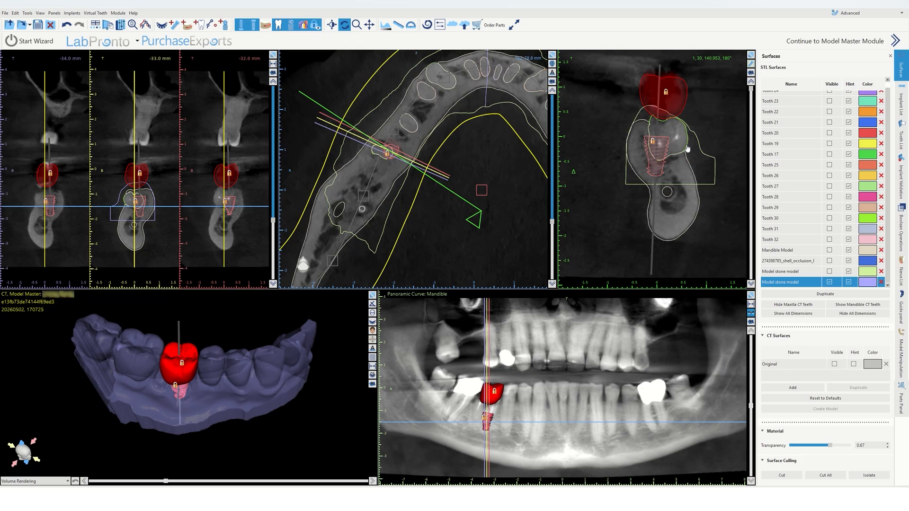
scroll(687, 147, up, 4)
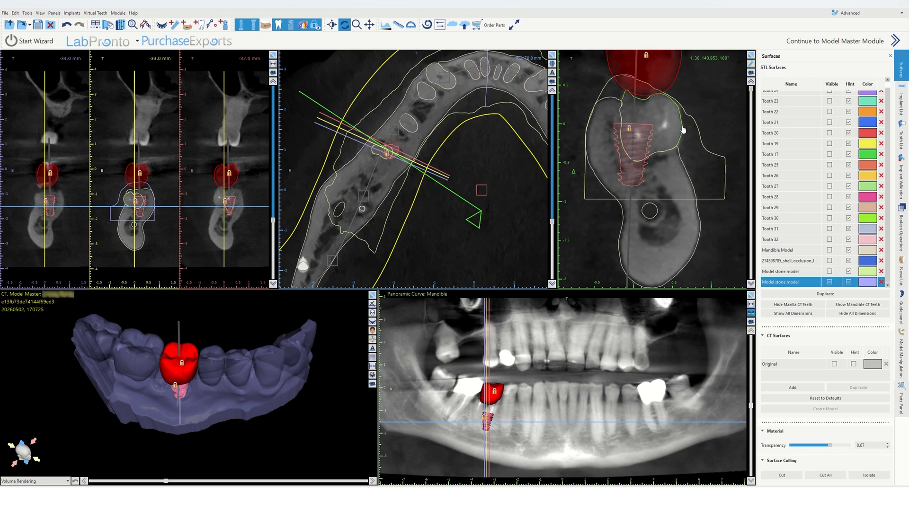
Step: Measure the distance from the implant to the buccal bone edge in the cross-section and reposition the measurement label
click(398, 25)
click(654, 128)
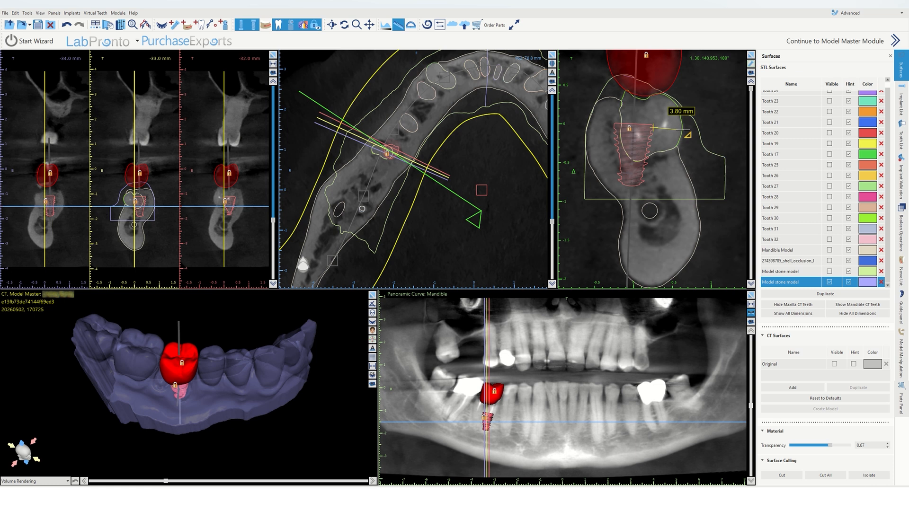
click(682, 129)
click(399, 25)
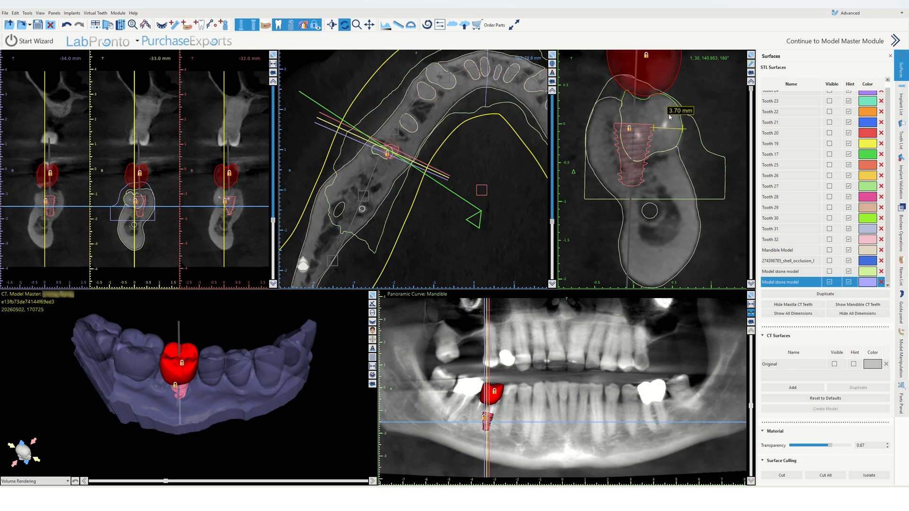
drag(669, 117, 631, 121)
Step: Rotate the cross-section along the arch, move the implant within it, and lock the implant
scroll(636, 172, down, 1)
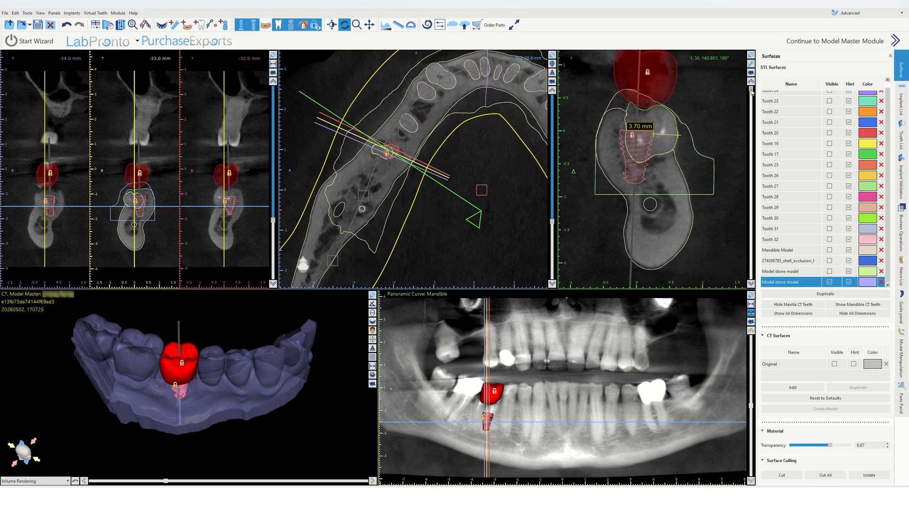
drag(752, 92, 750, 136)
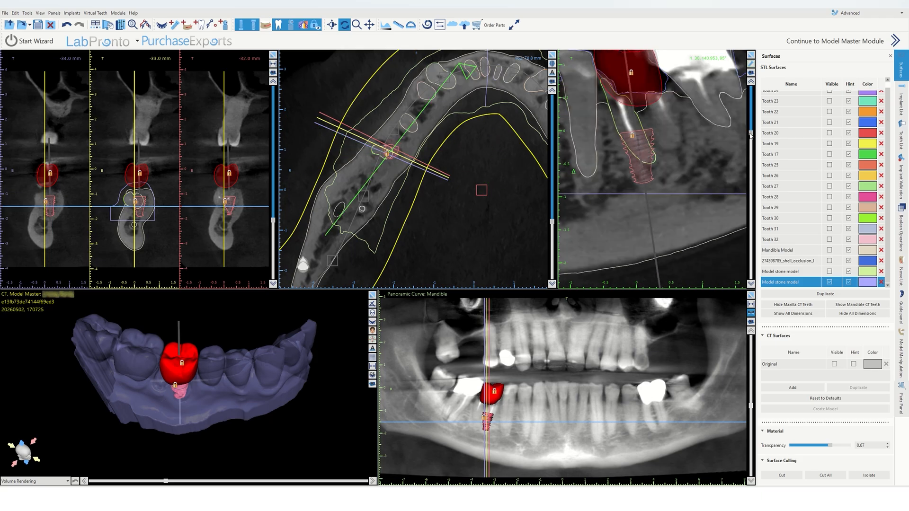
click(644, 142)
drag(645, 142, 687, 162)
right_click(640, 139)
click(656, 146)
mouse_move(193, 316)
mouse_down()
mouse_move(175, 339)
mouse_move(180, 325)
mouse_up()
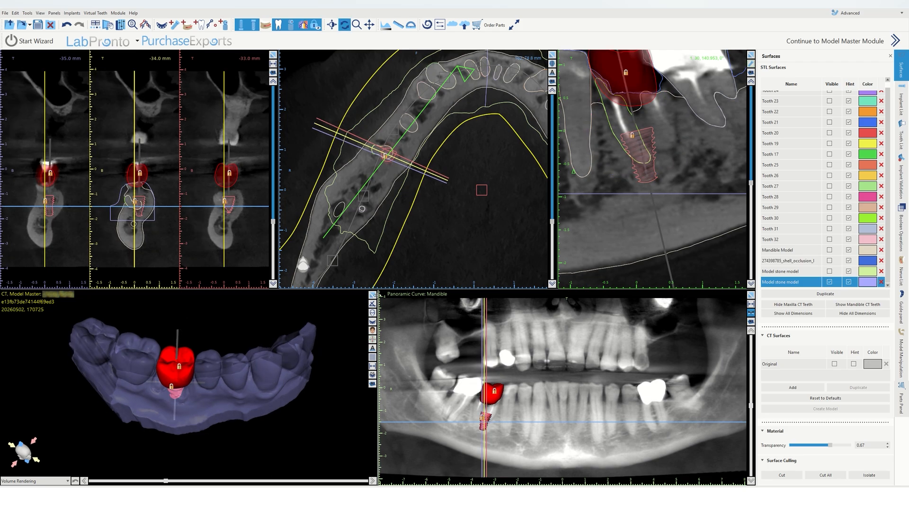
Step: Review the crown and implant in the enlarged 3D view and in the rotated cross-section
click(373, 295)
drag(373, 295, 371, 211)
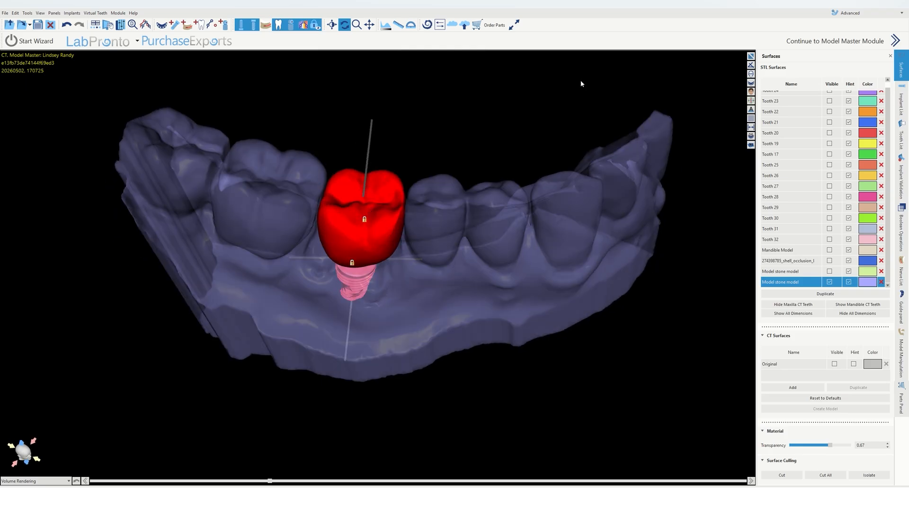
click(751, 57)
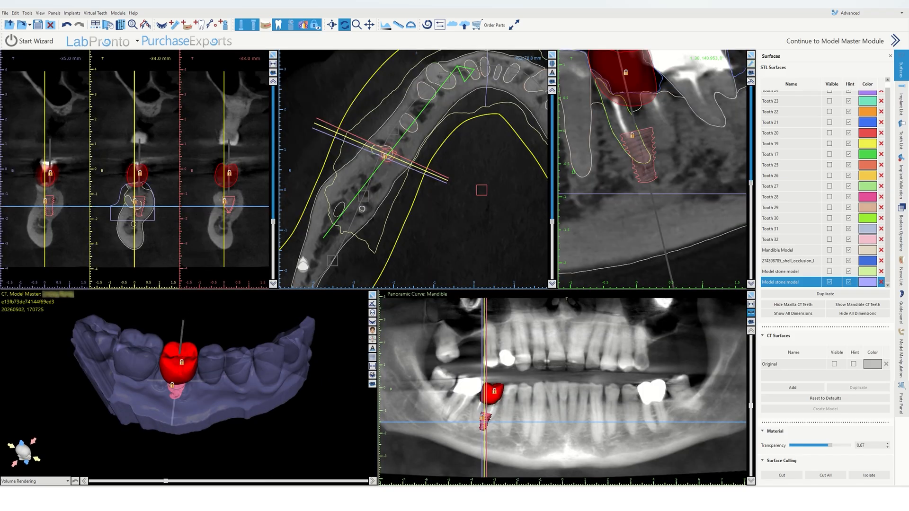
middle_drag(699, 127, 705, 151)
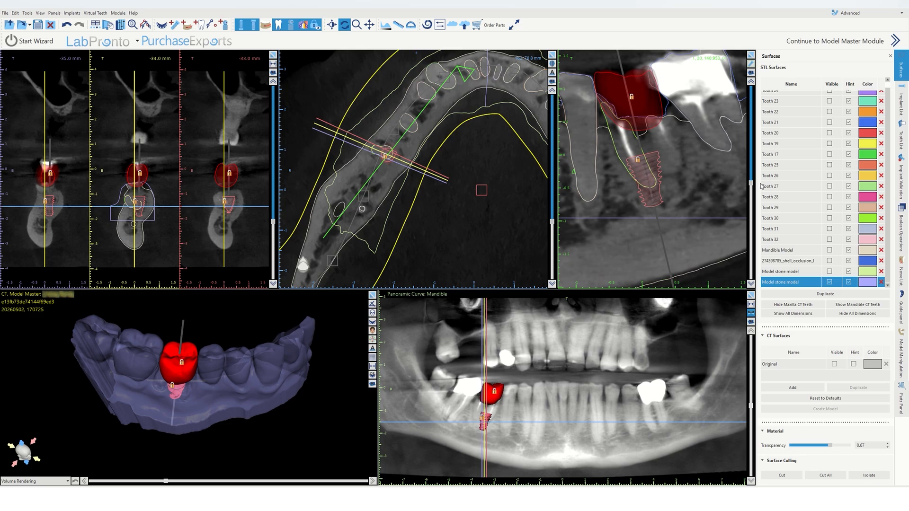
click(751, 65)
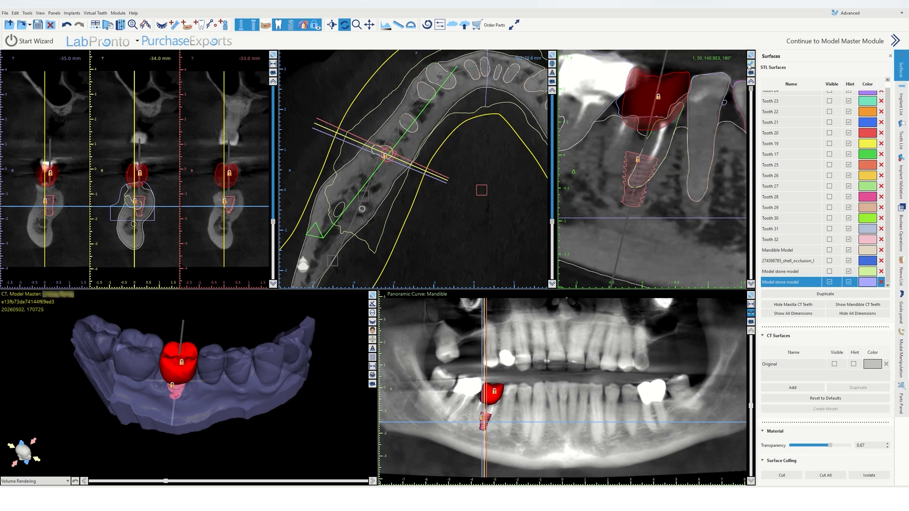
drag(752, 89, 741, 177)
drag(231, 372, 239, 324)
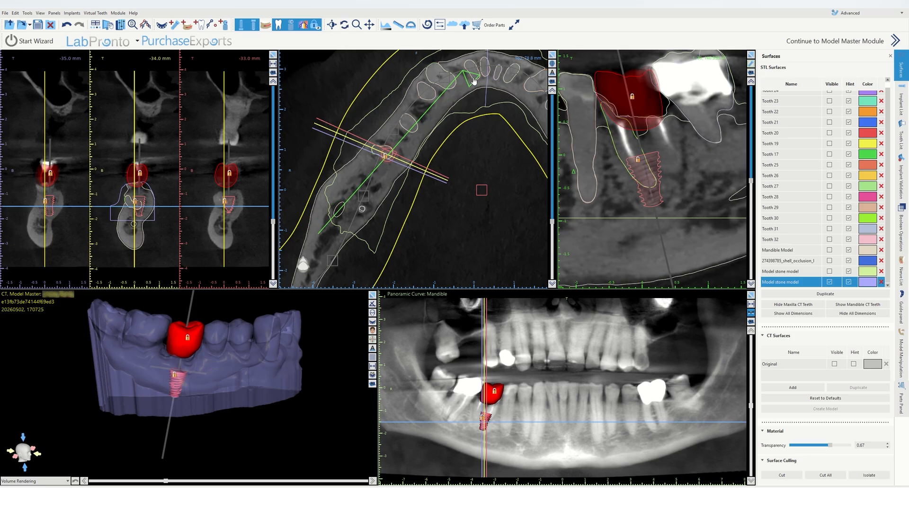
Step: Unlock the implant, shift it further in the angled cross-section, and lock it again
right_click(648, 169)
click(666, 181)
drag(649, 175, 683, 196)
right_click(657, 179)
click(672, 192)
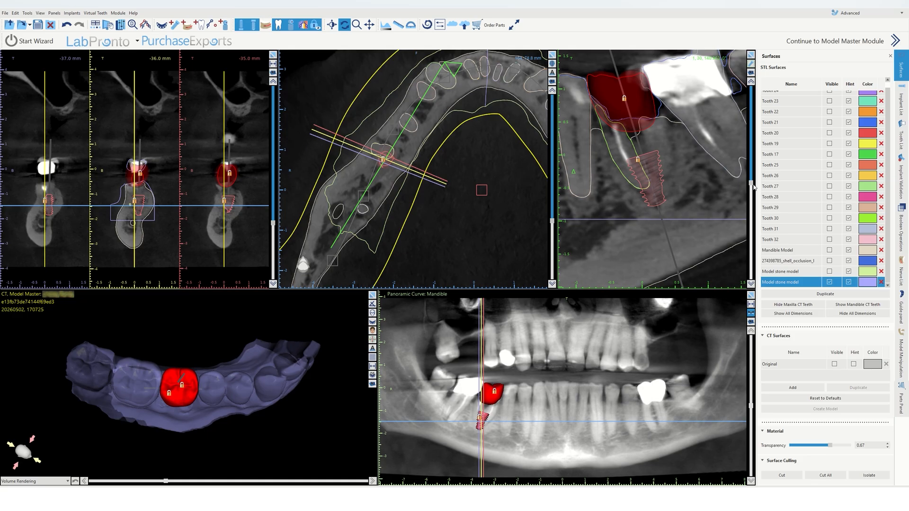
Step: Hide the virtual crown so only the implant shows in all views
drag(753, 185, 703, 169)
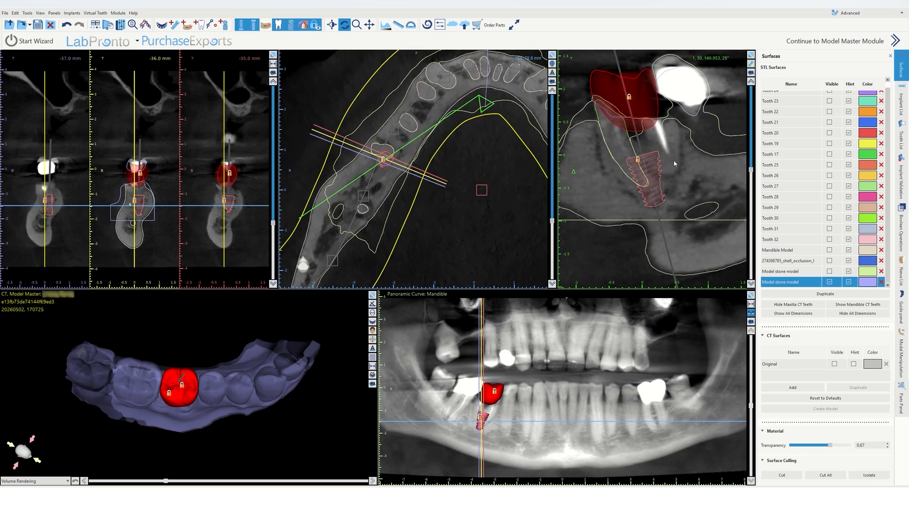
mouse_move(751, 168)
mouse_down()
mouse_move(757, 140)
mouse_move(752, 179)
mouse_up()
drag(357, 445, 377, 371)
scroll(692, 141, down, 2)
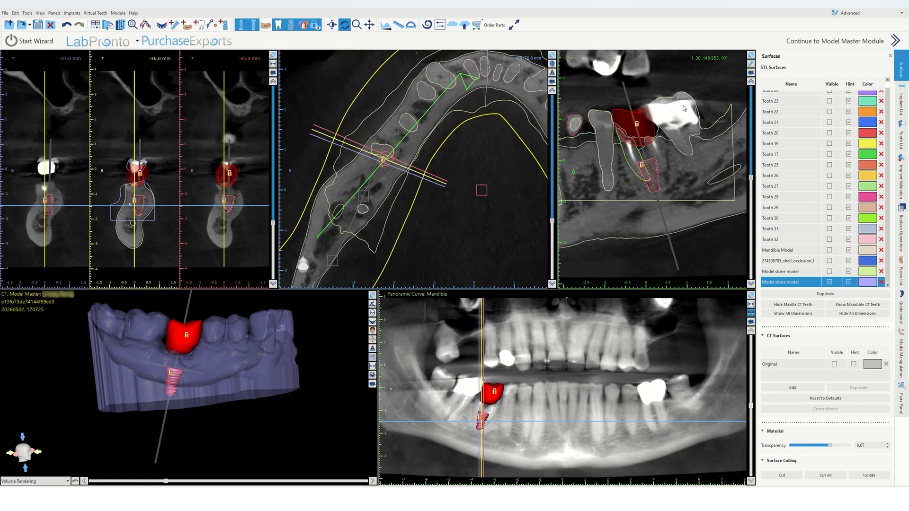
click(278, 25)
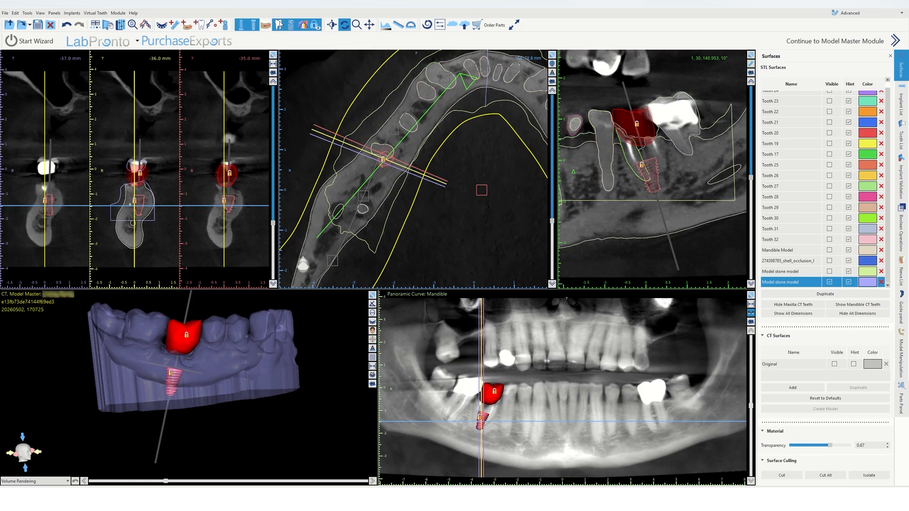
Step: Inspect the implant through the transparent stone model in the enlarged 3D view
click(373, 295)
scroll(396, 187, down, 3)
drag(396, 187, 367, 353)
drag(366, 249, 338, 240)
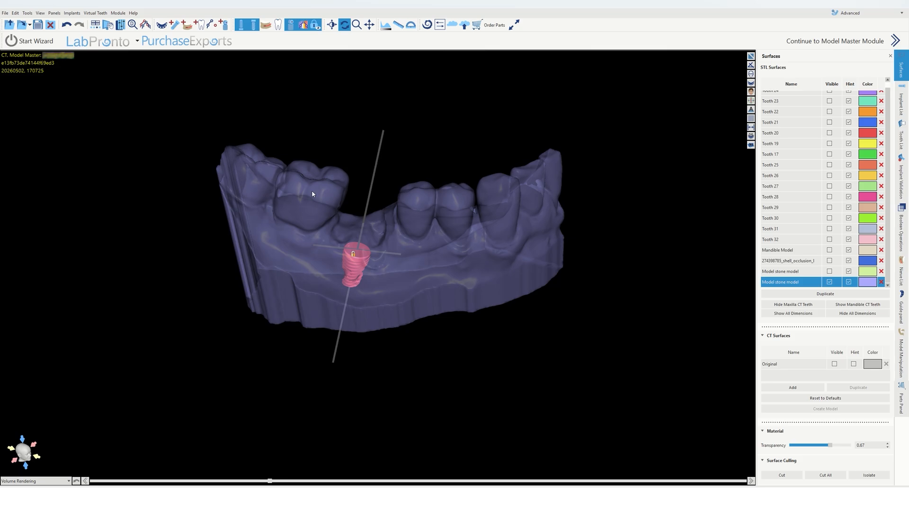
drag(336, 216, 312, 159)
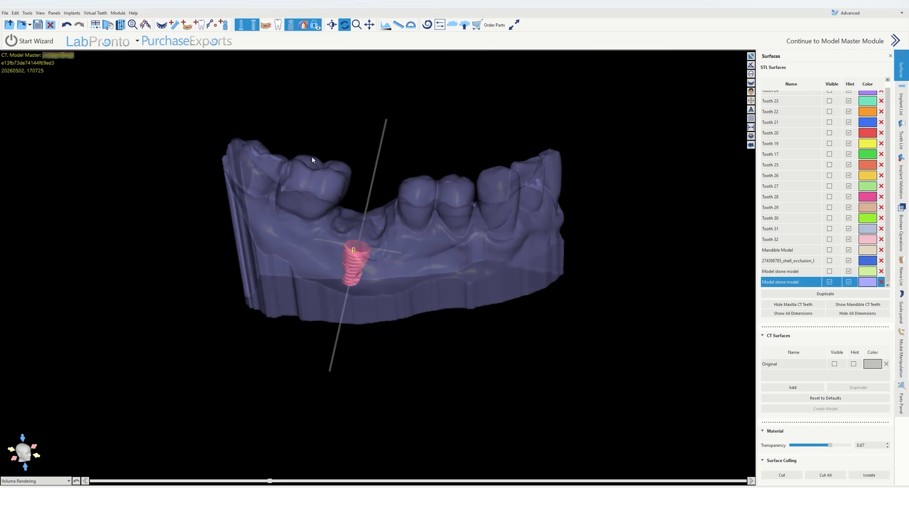
Step: Switch to the iTero Viewer browser window and orbit the lower intraoral scan around the edentulous implant site
mouse_move(232, 499)
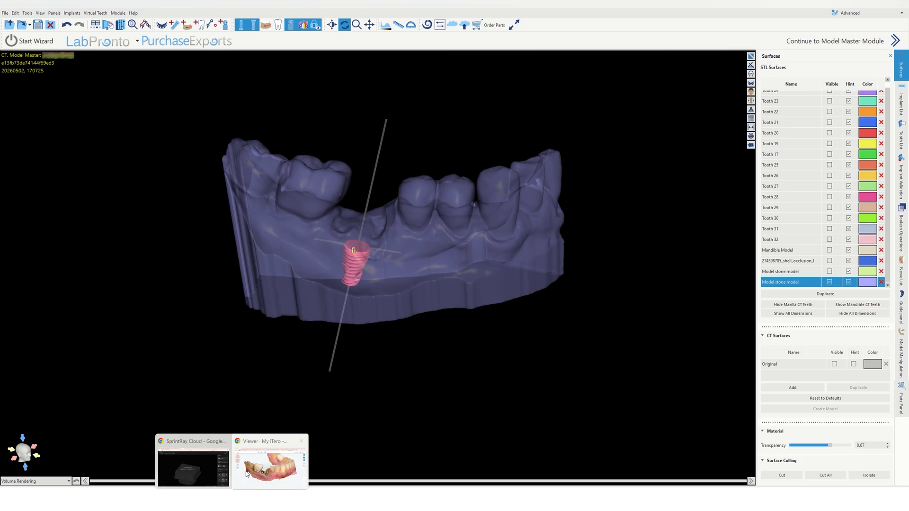
click(266, 458)
drag(447, 318, 399, 273)
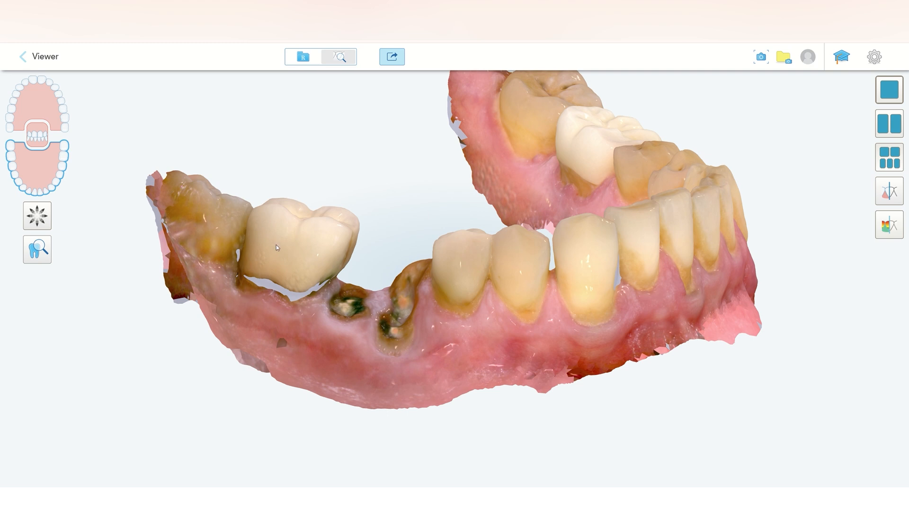
drag(257, 242, 255, 190)
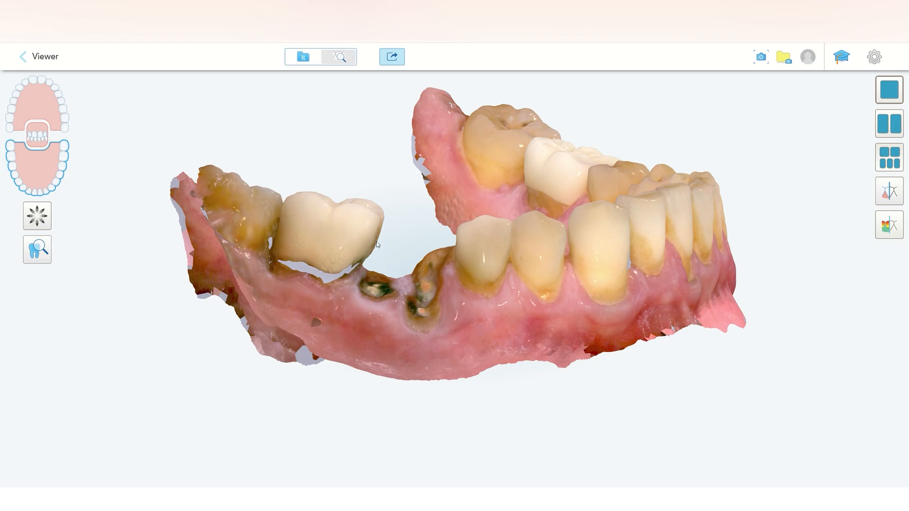
drag(390, 250, 405, 276)
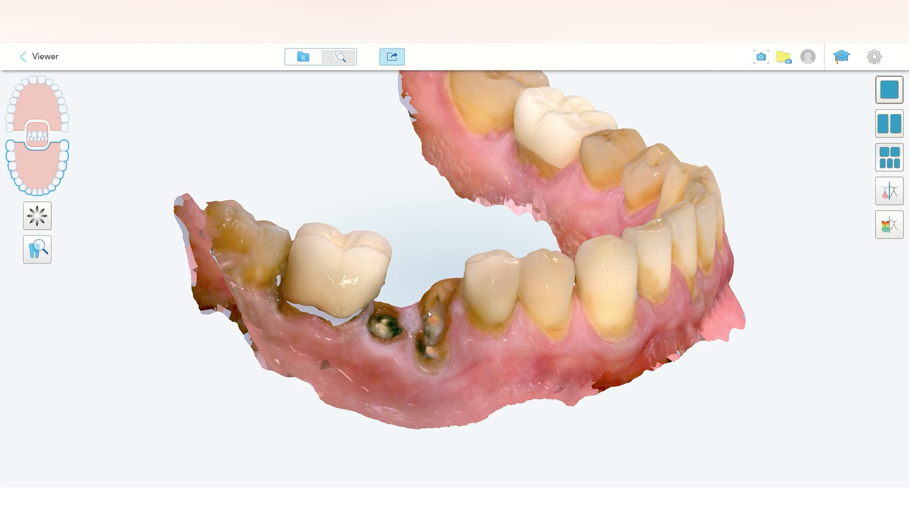
drag(411, 263, 361, 259)
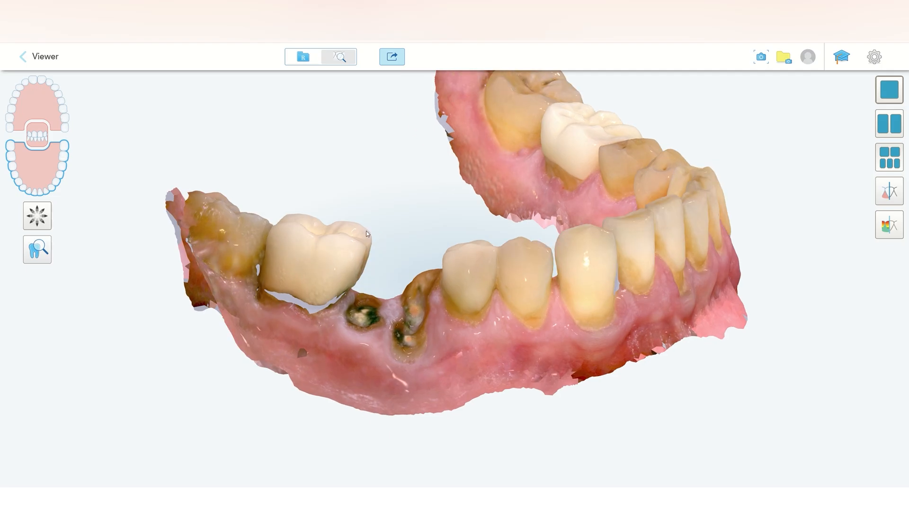
drag(362, 260, 392, 272)
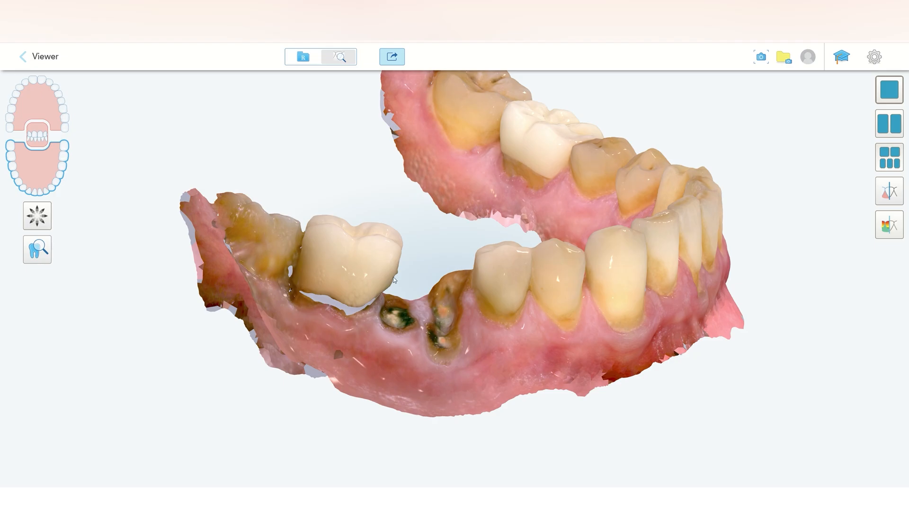
drag(397, 269, 395, 236)
drag(391, 289, 394, 240)
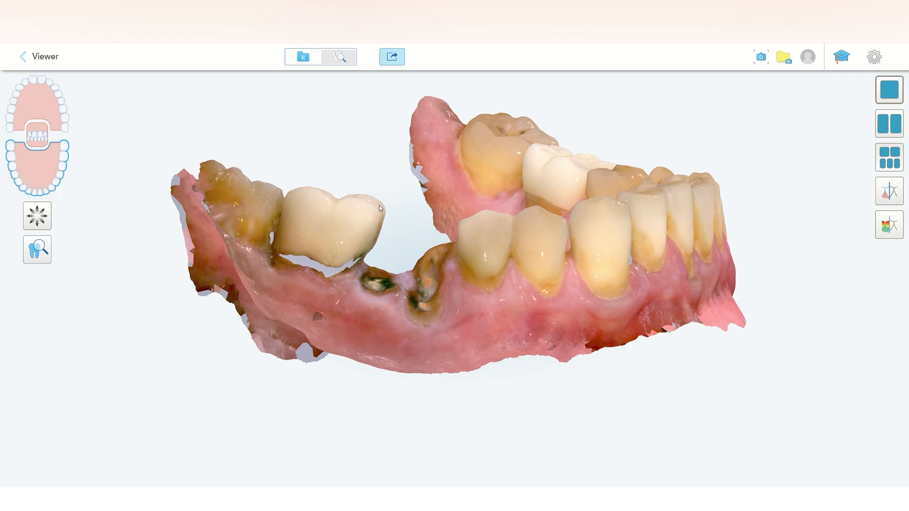
scroll(382, 244, up, 3)
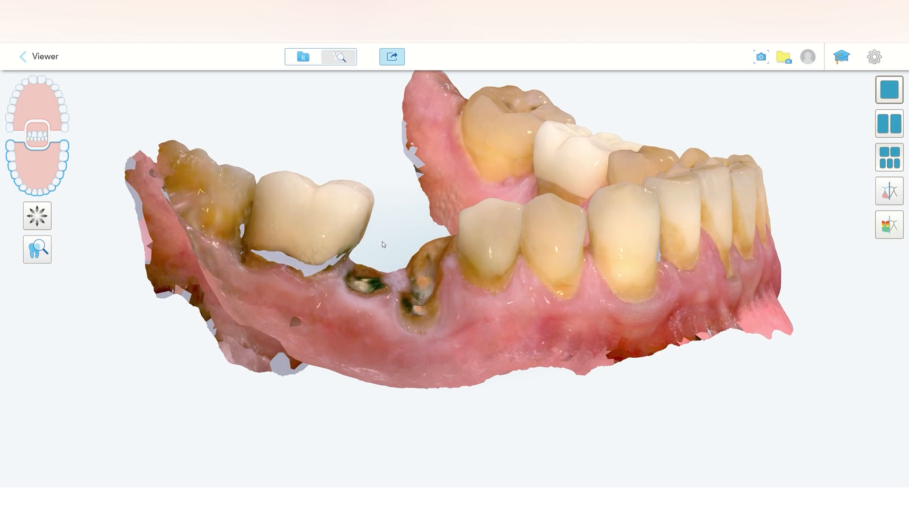
mouse_move(383, 244)
mouse_down()
mouse_move(411, 237)
mouse_move(397, 256)
mouse_up()
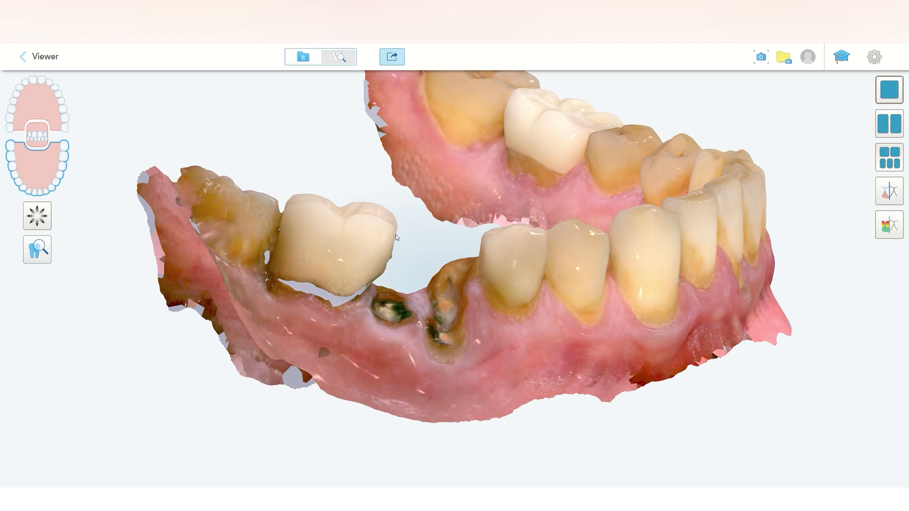
drag(395, 269, 385, 265)
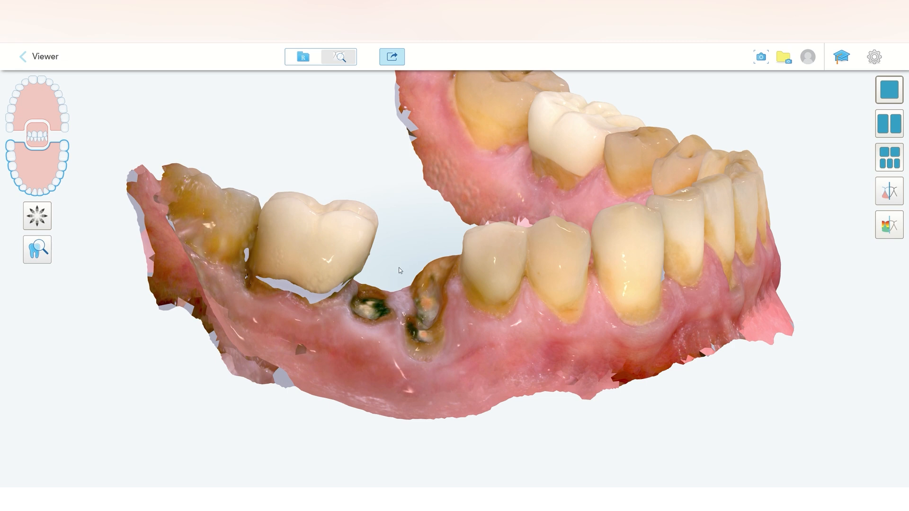
Step: Orbit the lower intraoral scan once more and switch back to Blue Sky Plan
drag(401, 271, 392, 406)
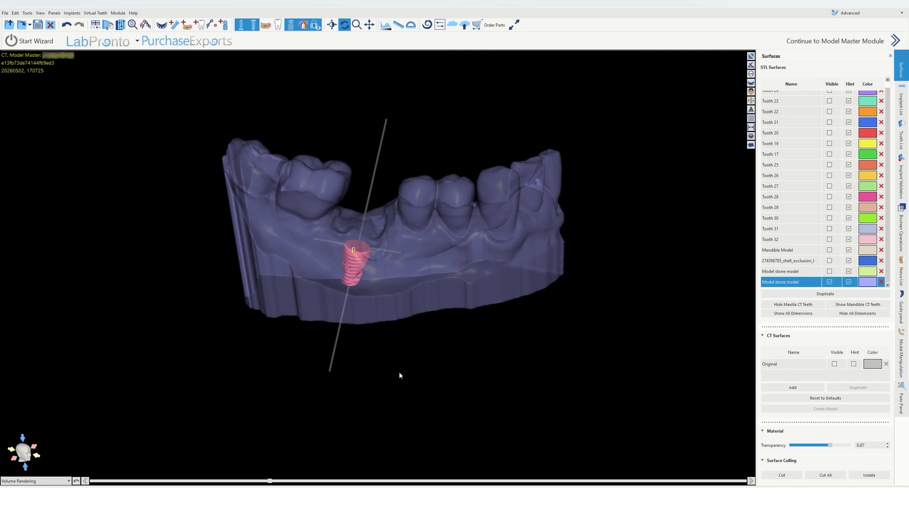
drag(400, 376, 403, 326)
click(752, 57)
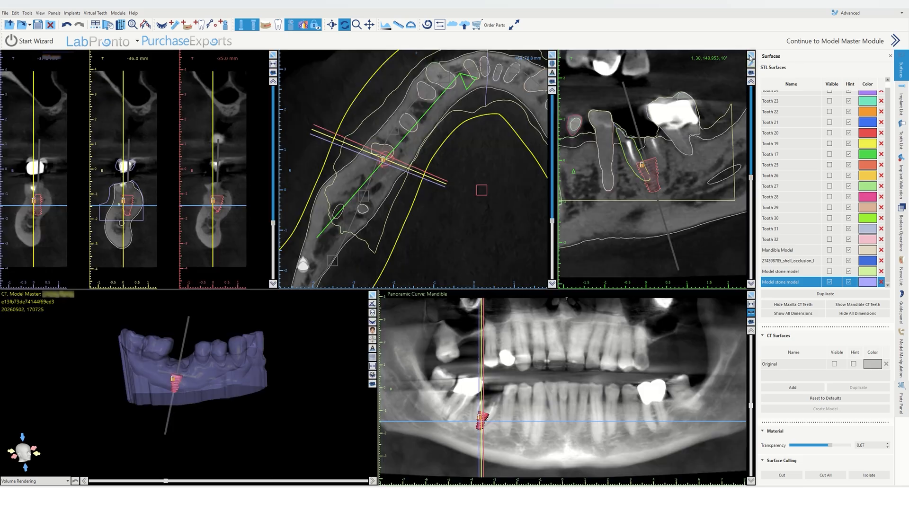
Step: Show the virtual crown again and inspect it above the implant in the enlarged 3D view
click(278, 24)
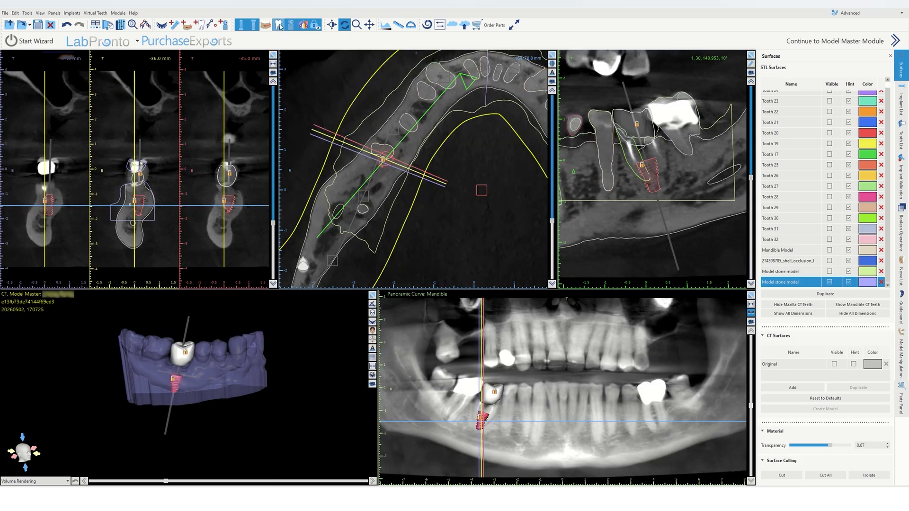
click(374, 297)
scroll(360, 264, up, 3)
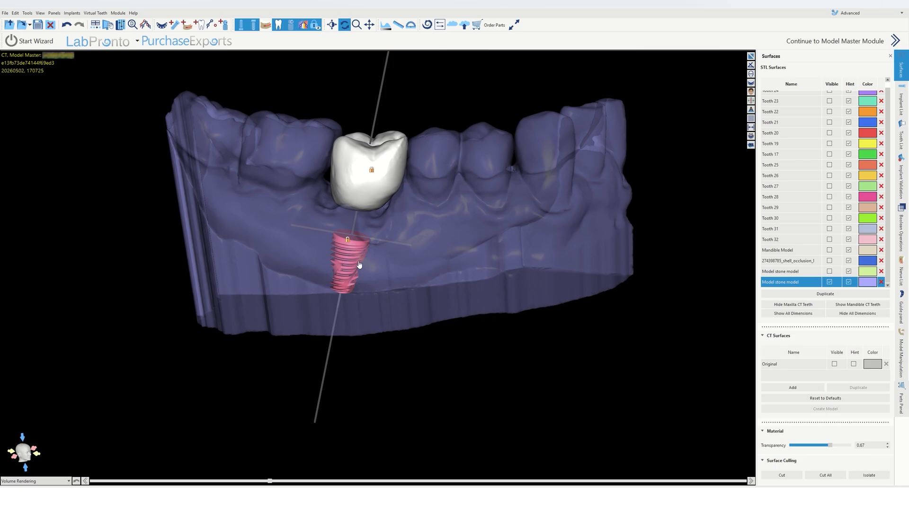
middle_drag(359, 264, 365, 319)
drag(393, 335, 307, 233)
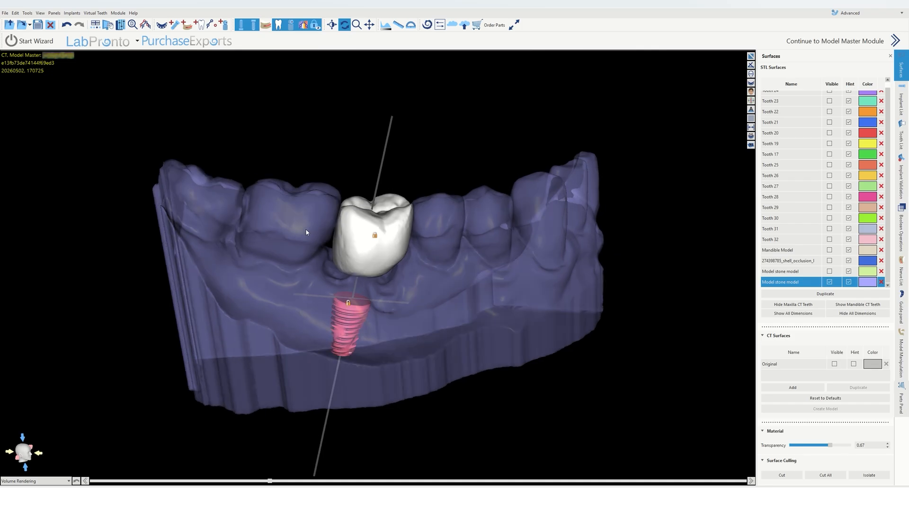
scroll(324, 217, up, 5)
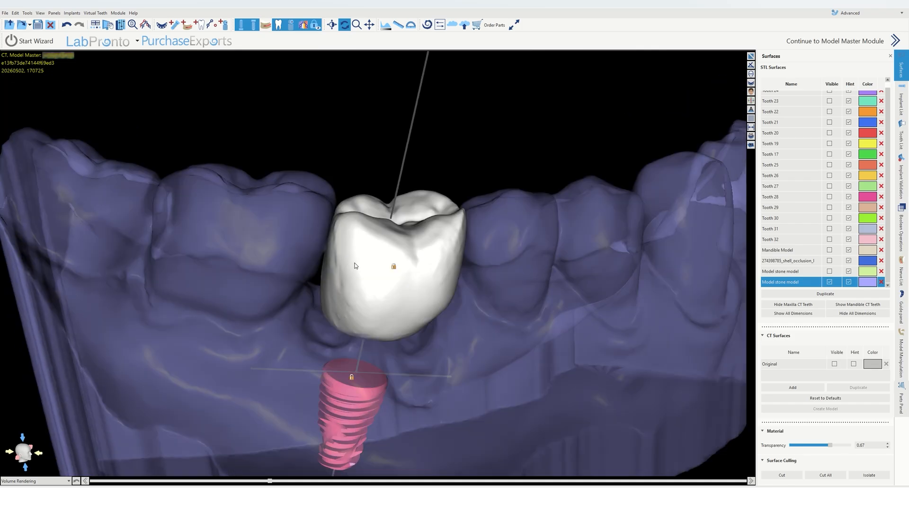
Step: Unlock the virtual crown and shift it sideways and down toward the implant axis with its move handles
drag(359, 229, 346, 209)
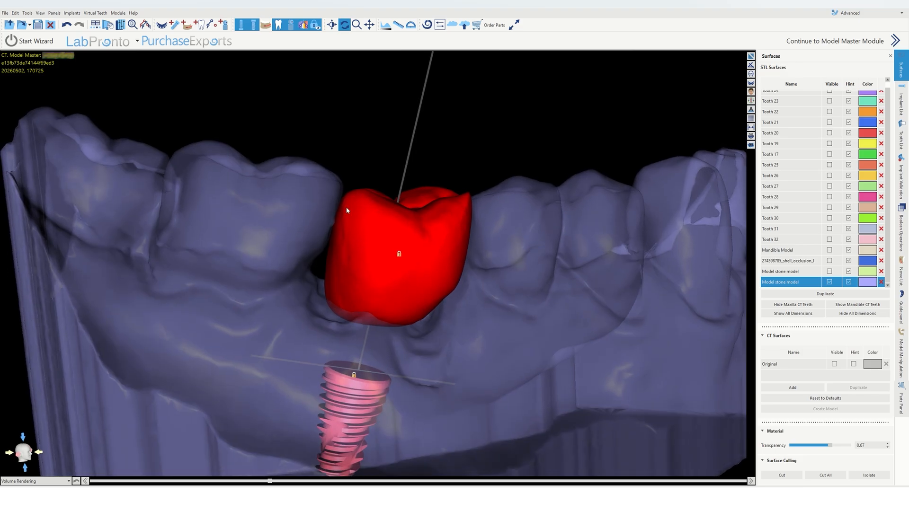
right_click(347, 224)
click(358, 231)
scroll(390, 168, down, 5)
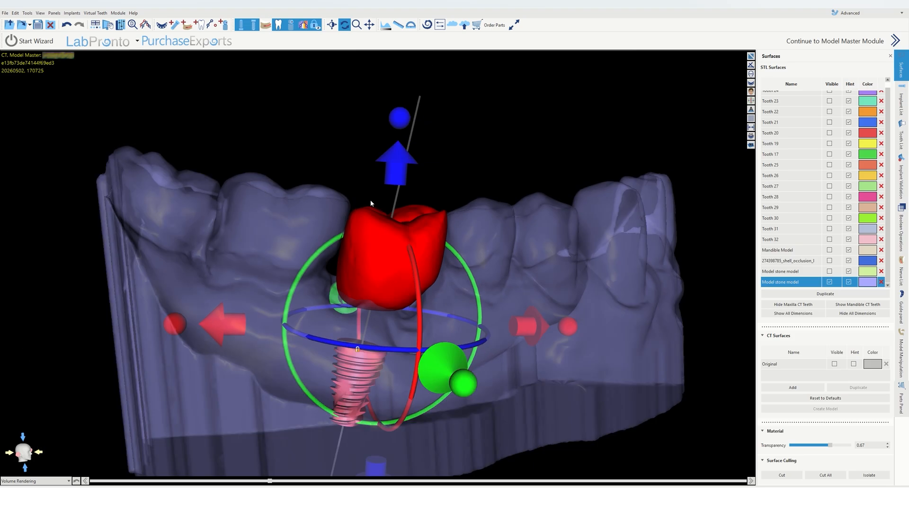
drag(243, 308, 231, 307)
drag(390, 156, 388, 154)
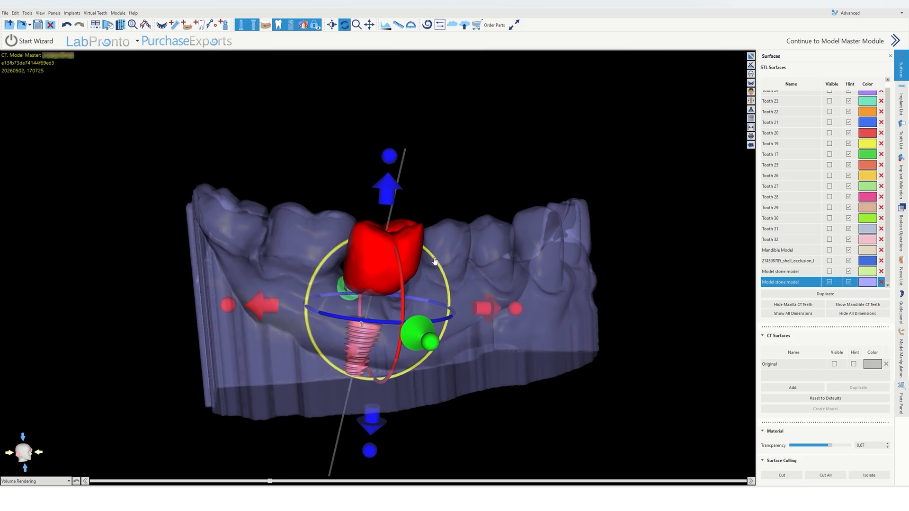
drag(436, 261, 437, 265)
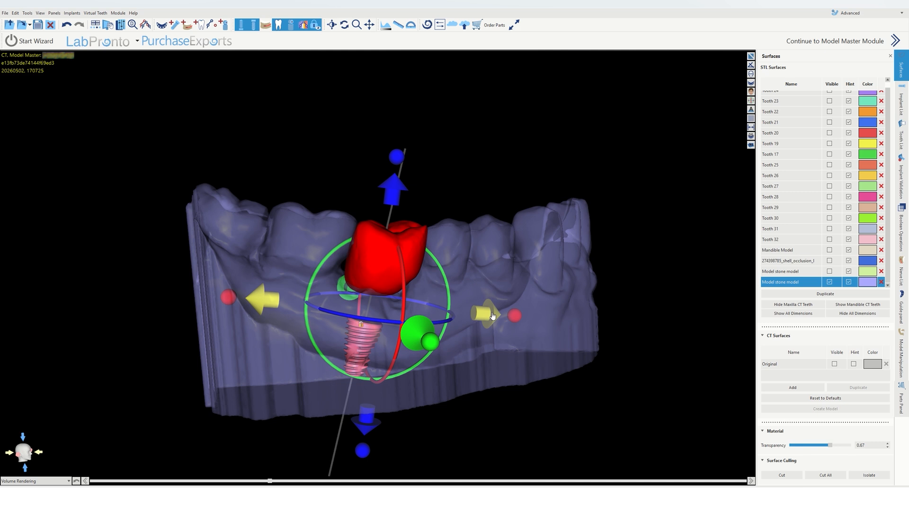
drag(389, 128, 373, 237)
Step: Set the stone model's transparency to 0.00 and lock the virtual crown again
drag(411, 471, 186, 386)
drag(831, 446, 787, 446)
drag(502, 284, 487, 435)
right_click(340, 252)
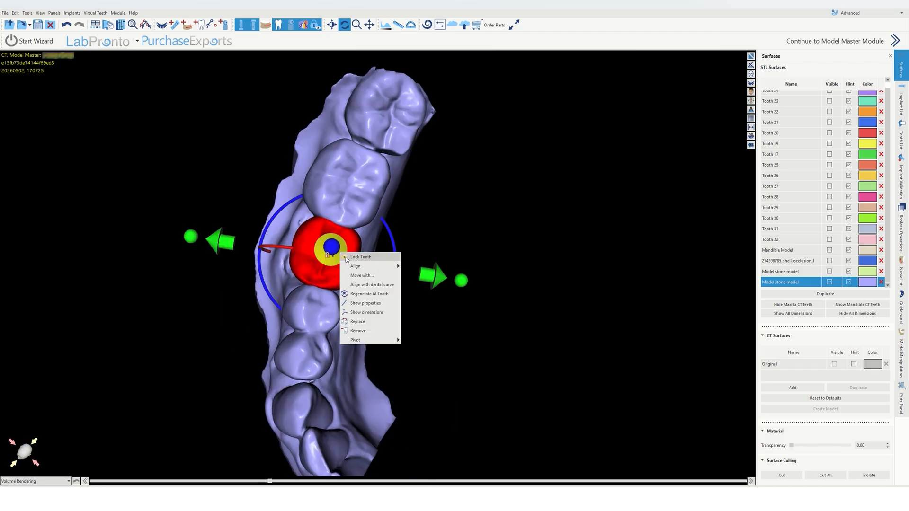
click(348, 259)
Step: Examine the crown and implant in the cross-sectional view, stepping through slices in the enlarged view
drag(474, 256, 349, 334)
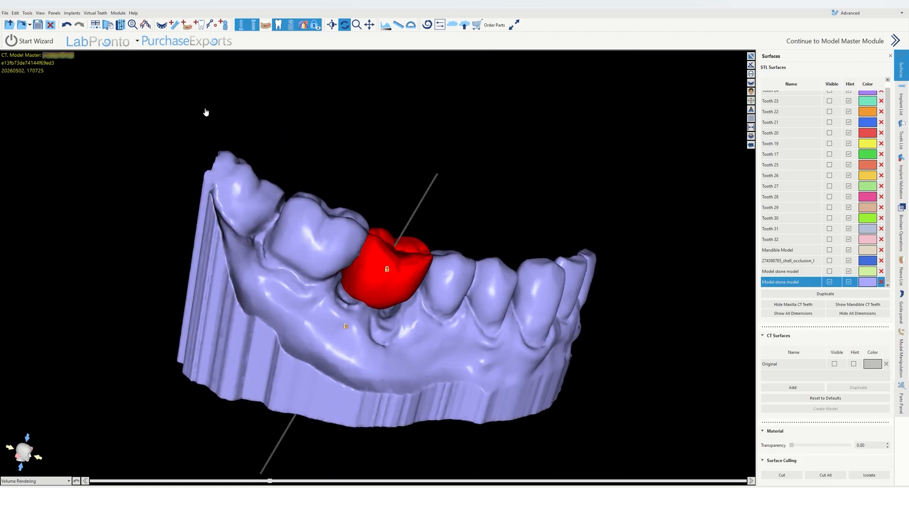
drag(205, 111, 227, 156)
click(751, 56)
click(751, 56)
click(751, 56)
drag(275, 369, 284, 351)
drag(751, 177, 751, 169)
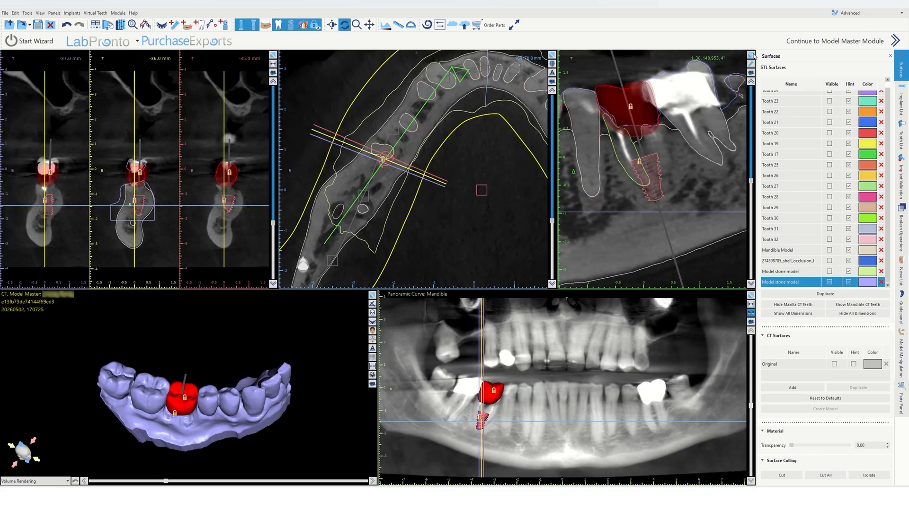
click(751, 56)
drag(751, 256, 751, 156)
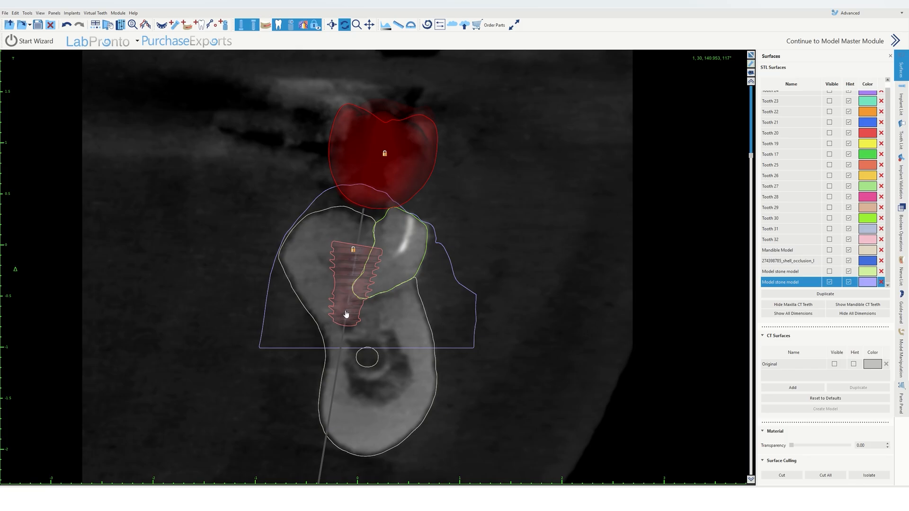
click(751, 55)
Step: Rotate the implant in the enlarged cross-section to adjust its angulation within the bone
drag(642, 176, 648, 177)
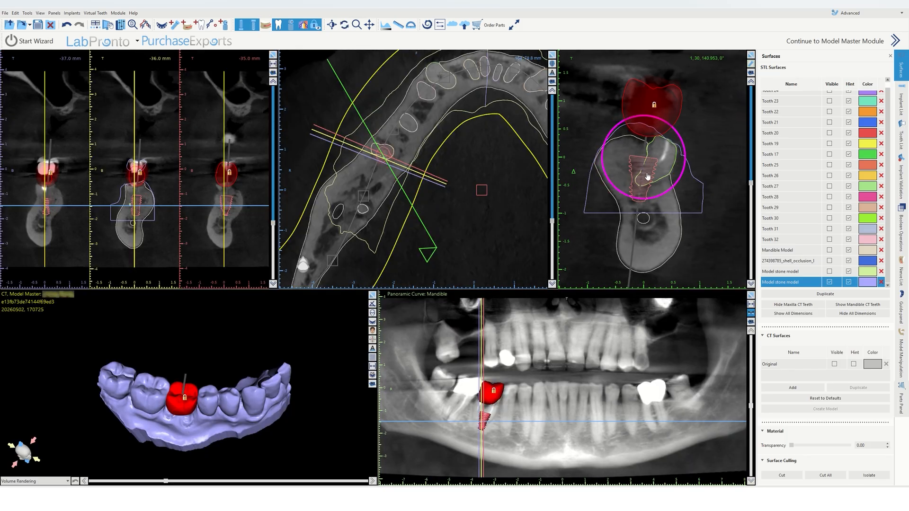
drag(751, 184, 748, 107)
scroll(663, 174, up, 3)
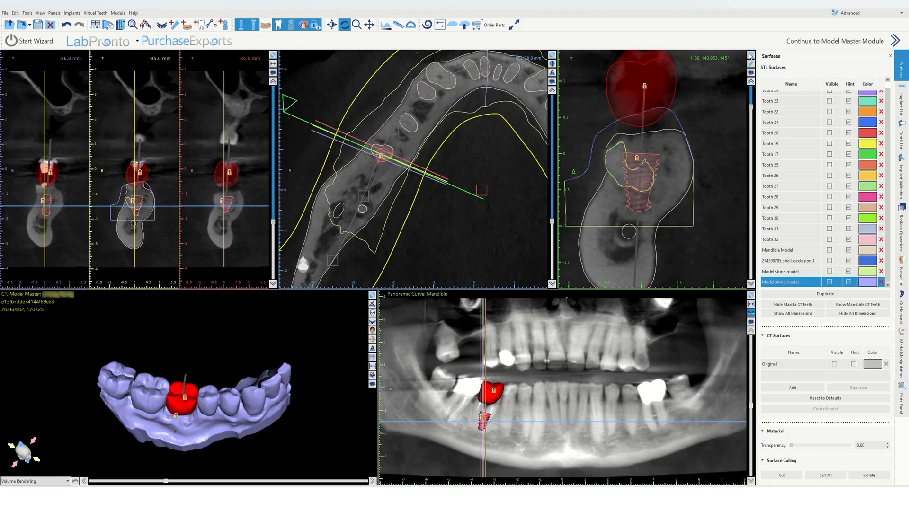
click(751, 55)
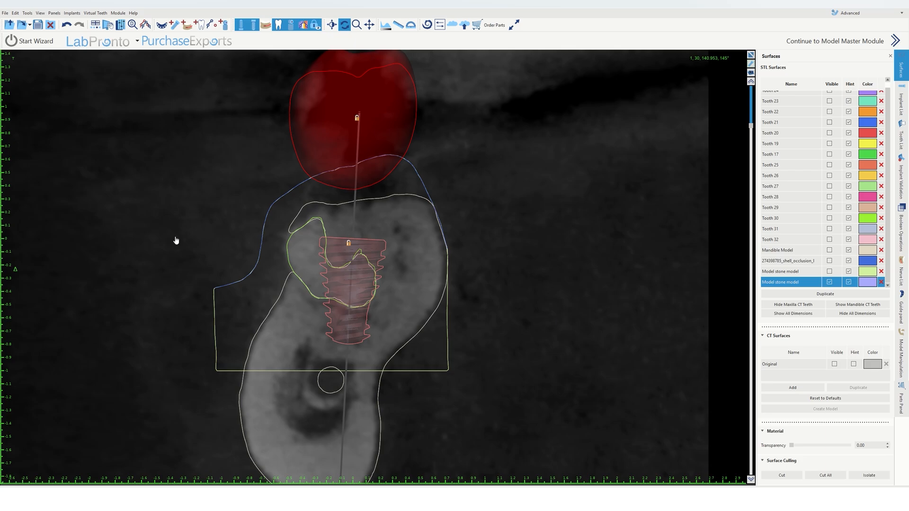
right_click(360, 307)
click(382, 318)
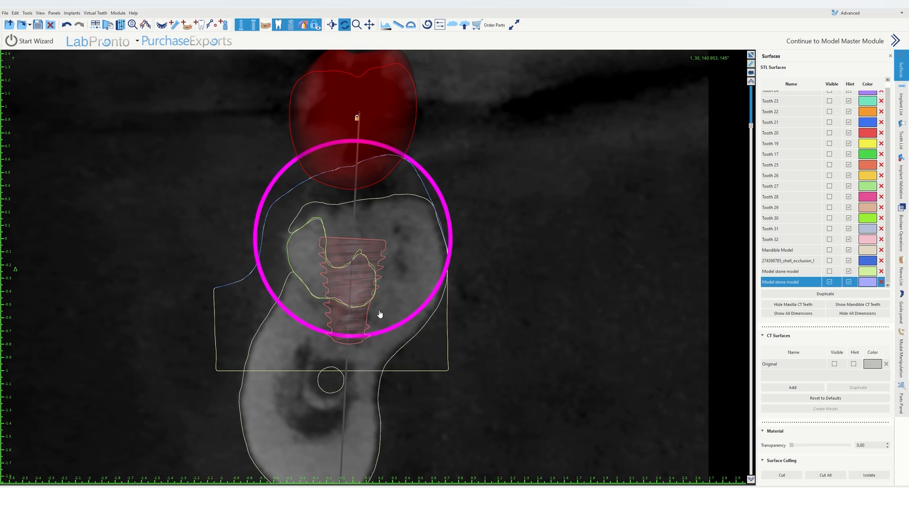
drag(388, 334, 392, 334)
right_drag(494, 249, 503, 301)
click(503, 302)
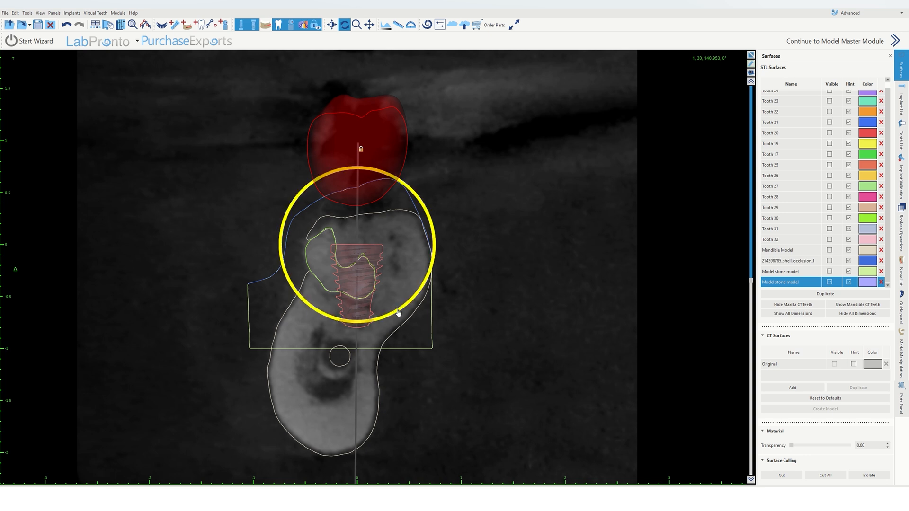
drag(399, 312, 380, 264)
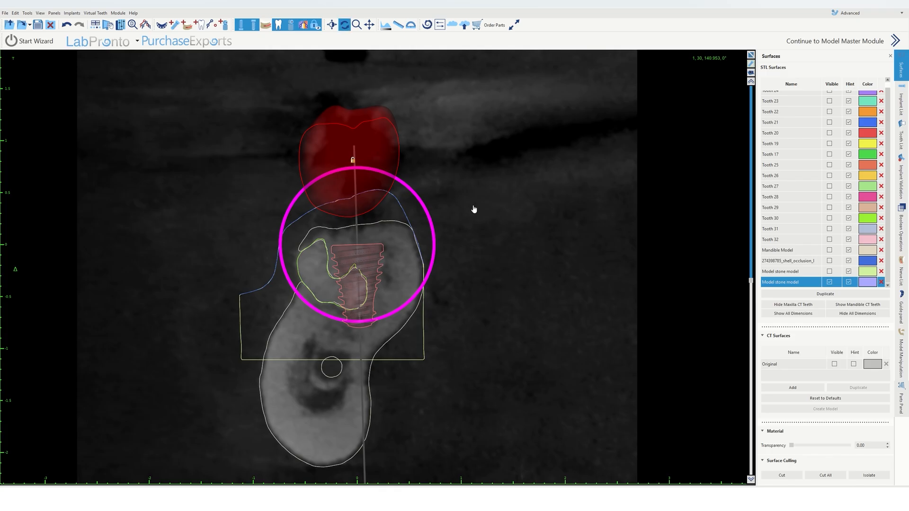
Step: Inspect the crown and implant axis from buccal and occlusal angles in the enlarged 3D view
drag(751, 281, 761, 158)
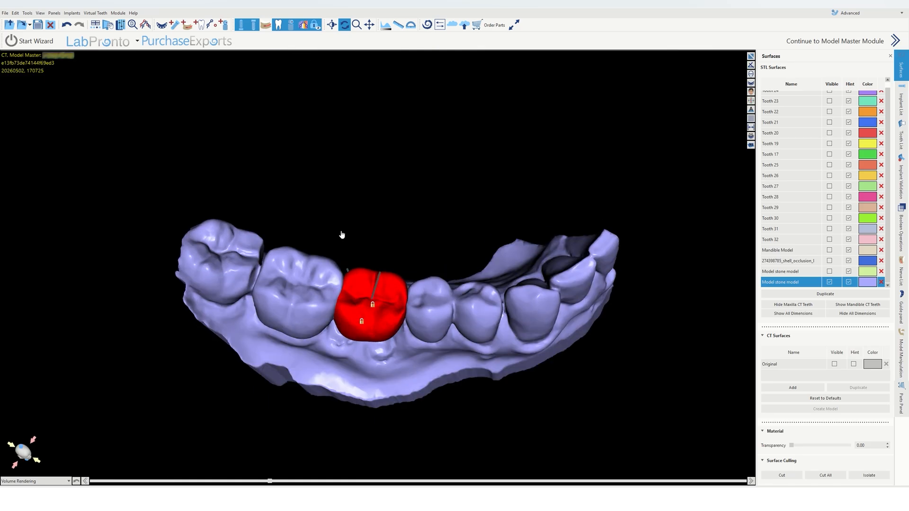
scroll(426, 241, up, 5)
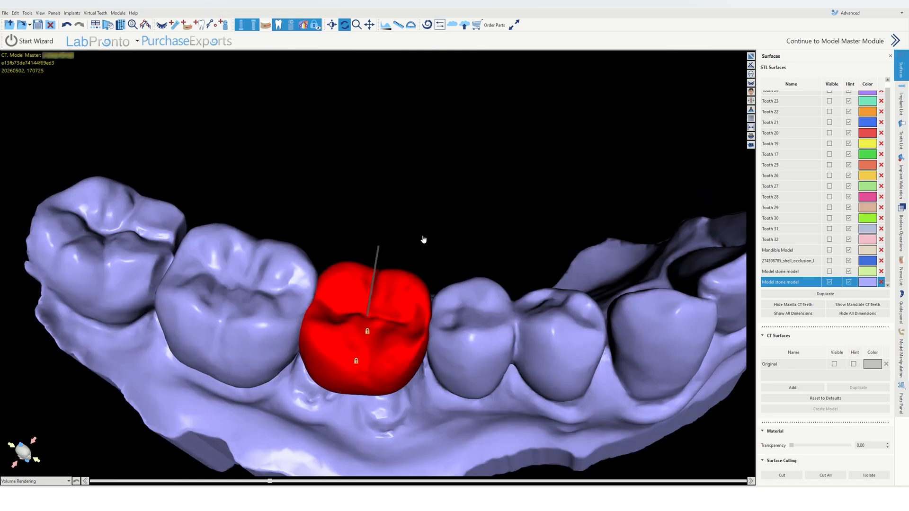
drag(423, 239, 399, 213)
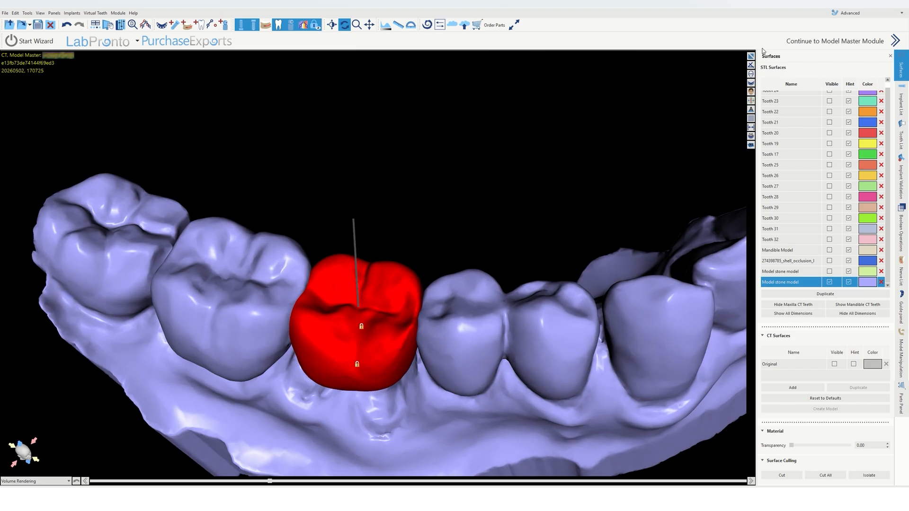
drag(374, 294, 375, 358)
scroll(374, 357, up, 5)
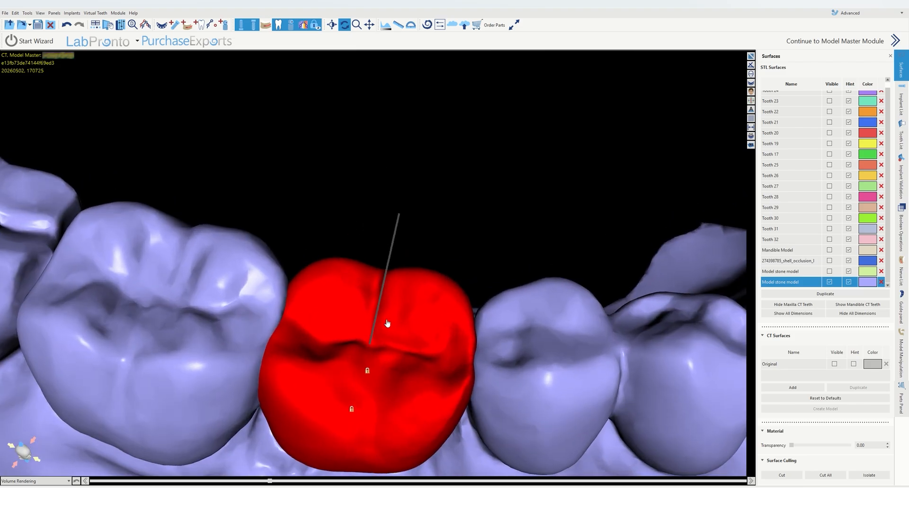
drag(386, 321, 389, 199)
drag(377, 249, 339, 270)
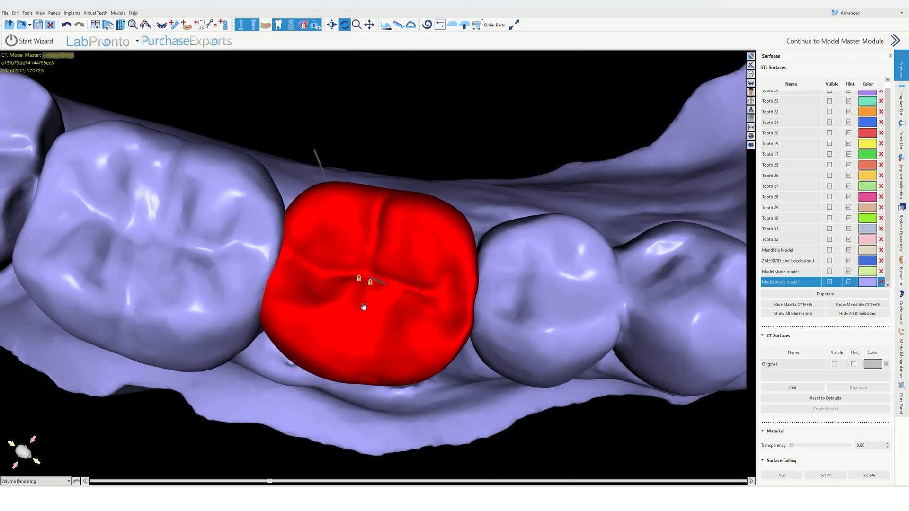
Step: Examine the implant in the cross-section while rotating the cross-section plane to different angles
click(752, 55)
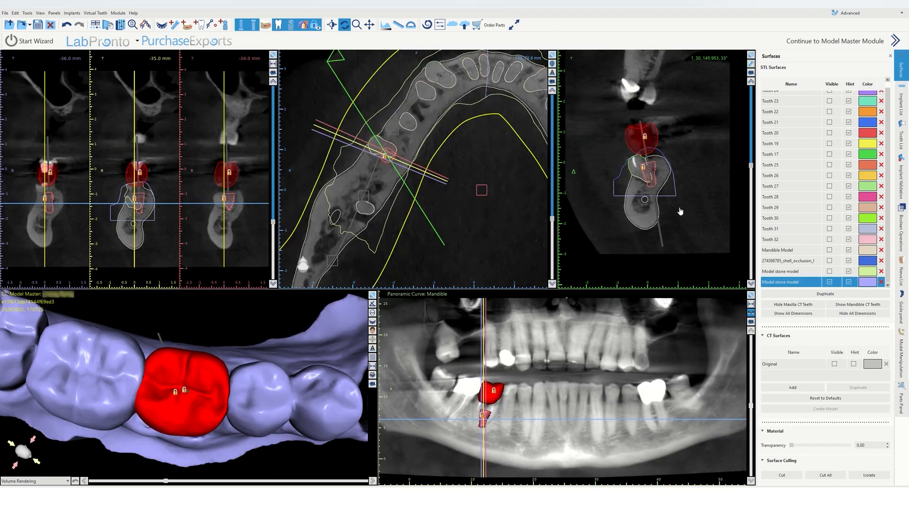
scroll(681, 212, up, 4)
middle_drag(684, 148, 698, 140)
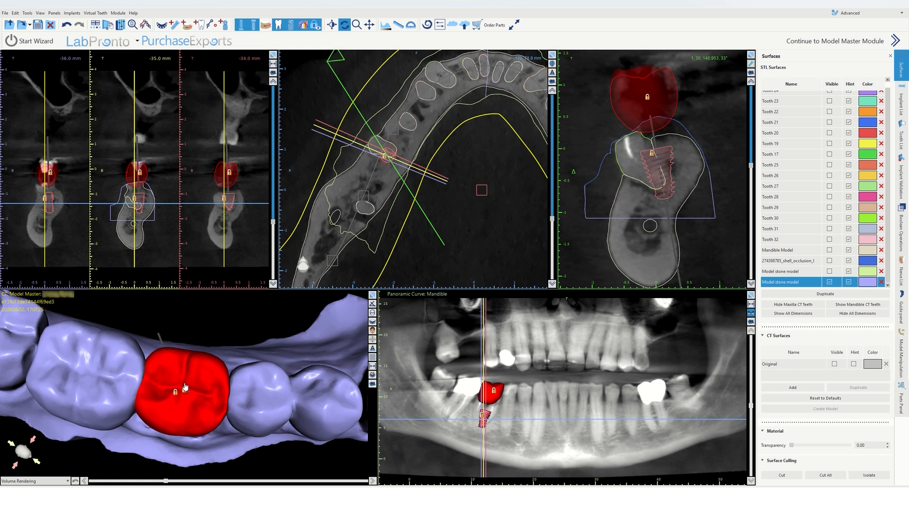
drag(203, 371, 167, 371)
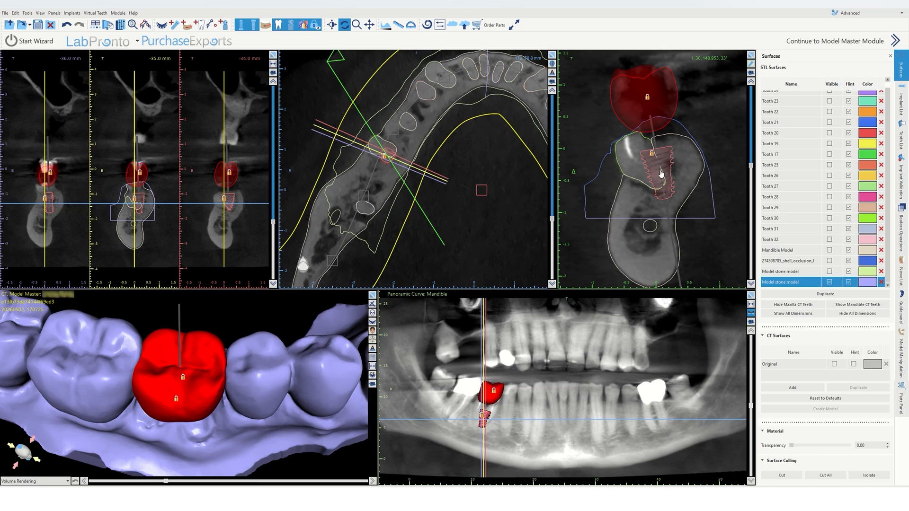
drag(751, 166, 753, 188)
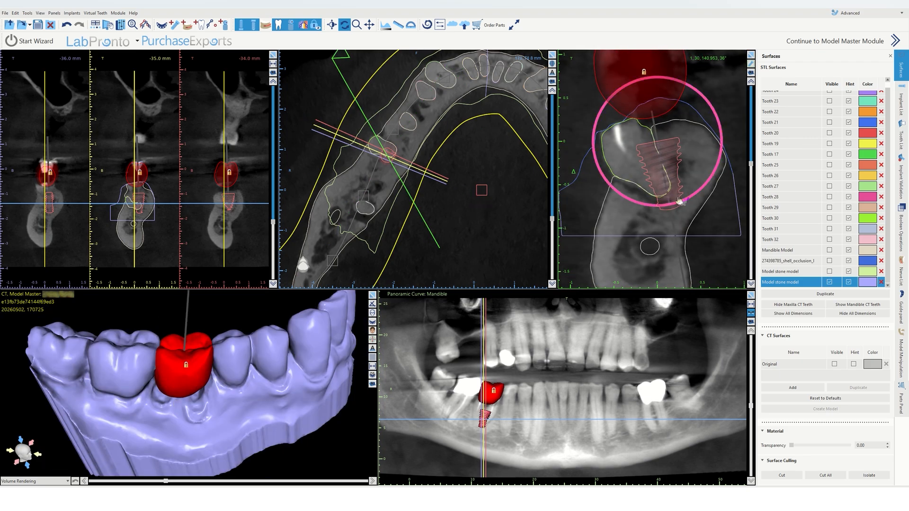
drag(680, 200, 679, 177)
scroll(686, 175, down, 5)
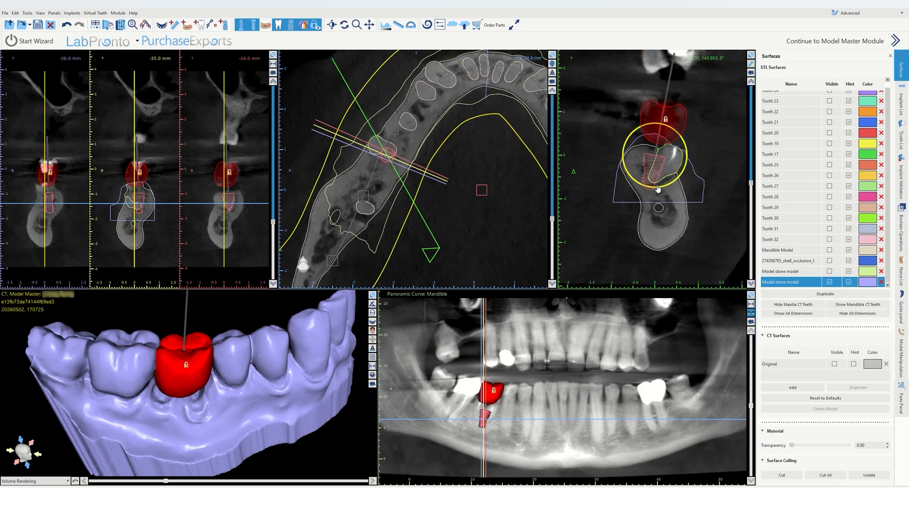
drag(751, 184, 691, 198)
scroll(698, 189, up, 4)
drag(341, 71, 304, 116)
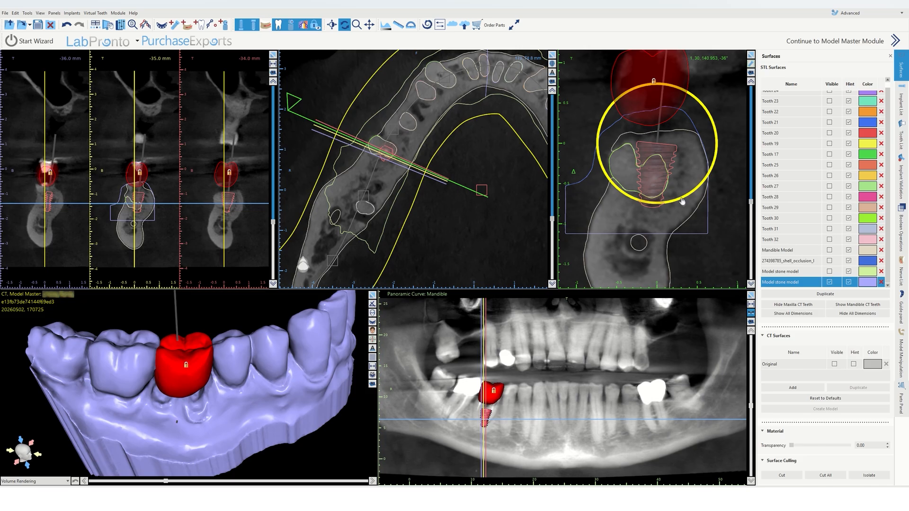
Step: Select the implant and review it across several cross-section slices
drag(682, 199, 686, 197)
click(647, 181)
drag(751, 183, 749, 141)
scroll(737, 203, down, 2)
drag(656, 165, 656, 169)
mouse_move(751, 184)
mouse_down()
mouse_move(743, 86)
mouse_move(742, 219)
mouse_move(743, 197)
mouse_up()
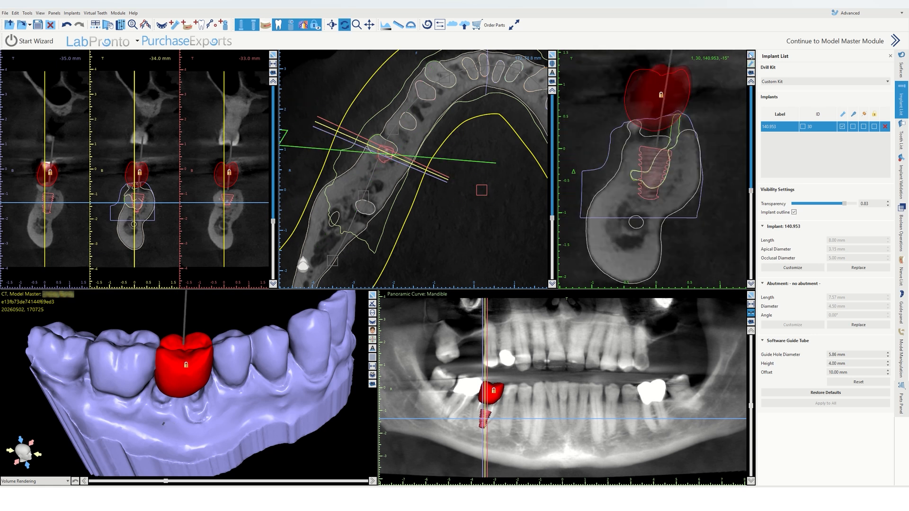
Step: Enlarge the cross-section, zoom in on the implant and lock the implant in place
click(751, 55)
scroll(483, 176, up, 3)
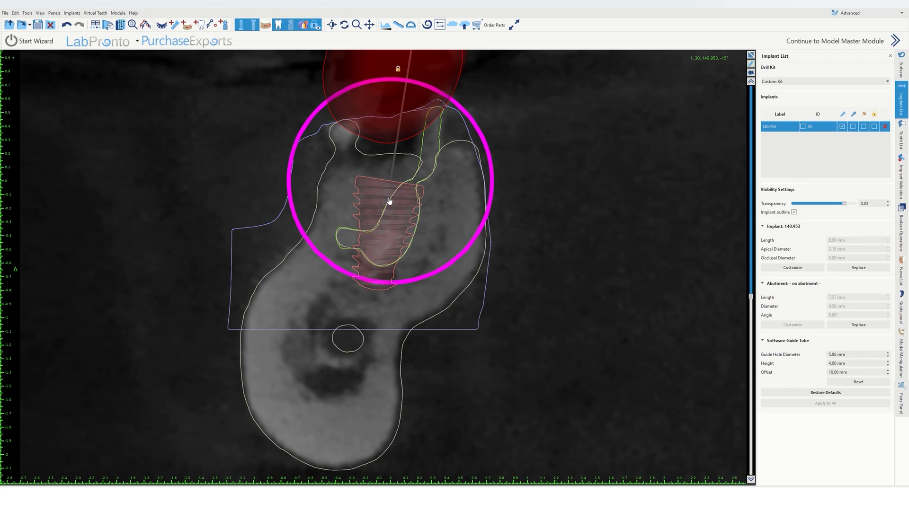
mouse_move(388, 203)
mouse_down()
mouse_move(390, 194)
mouse_move(389, 202)
mouse_up()
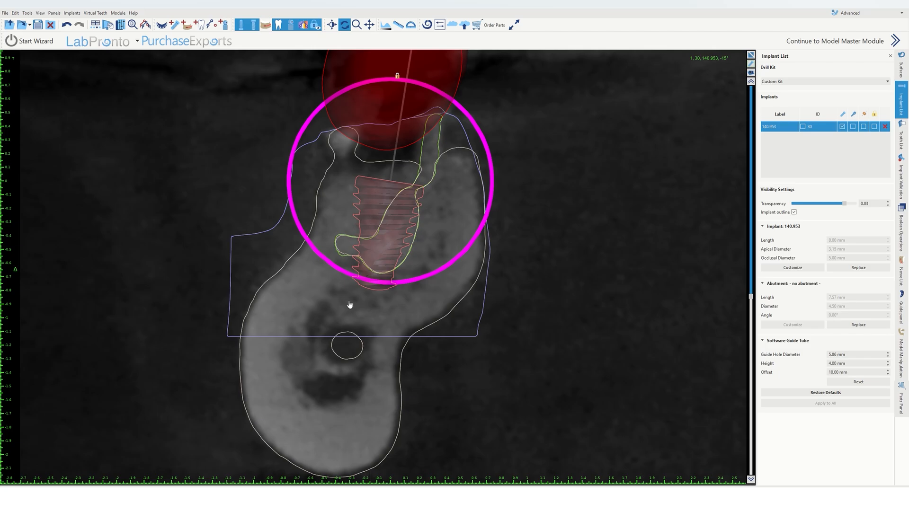
right_click(383, 208)
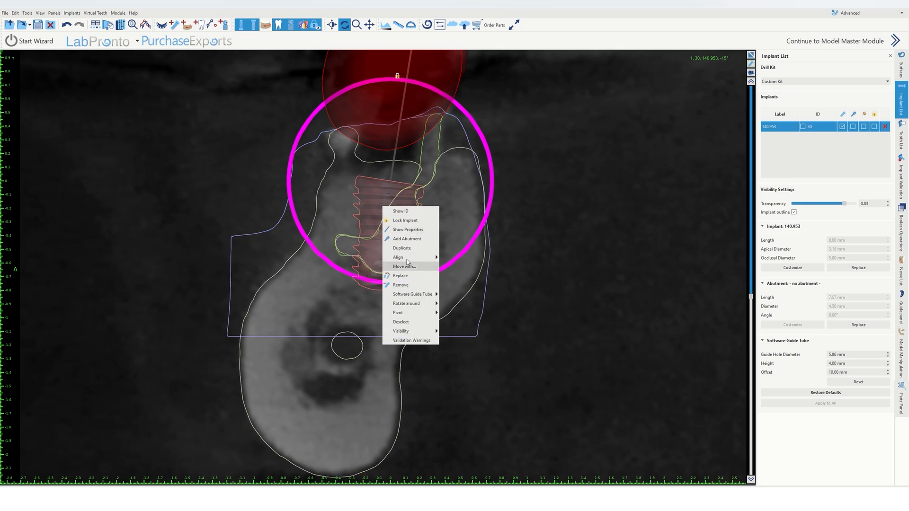
click(406, 221)
Step: Replace the implant with the GM Helix Acqua 140.954 model, 10.00 mm long, keeping the 5.00 platform
right_click(388, 220)
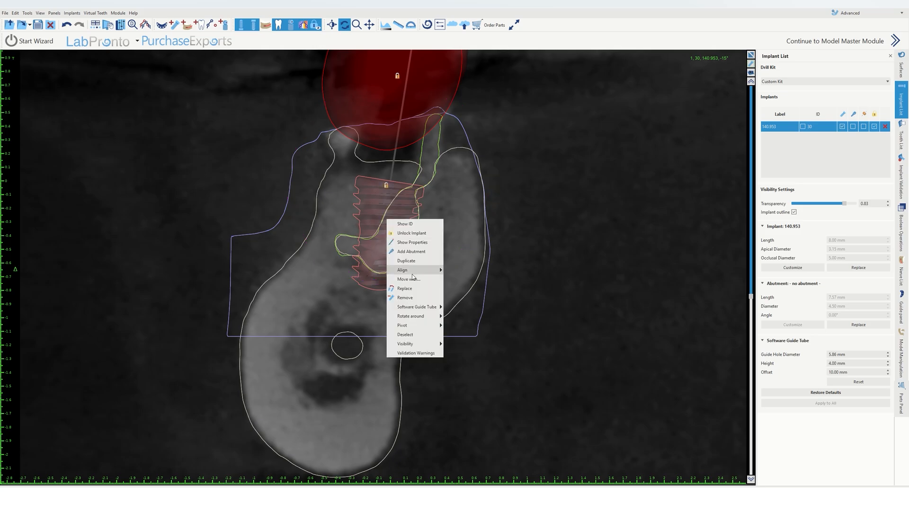
click(405, 288)
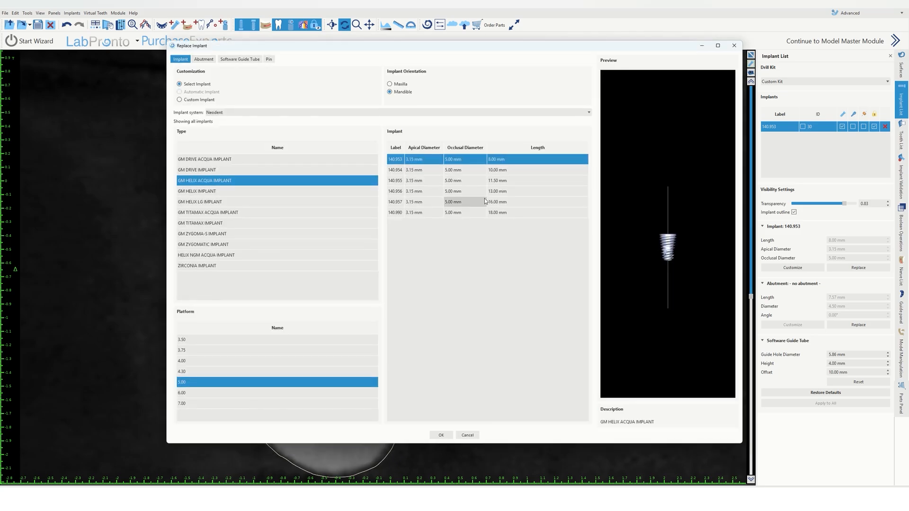
click(492, 171)
click(442, 436)
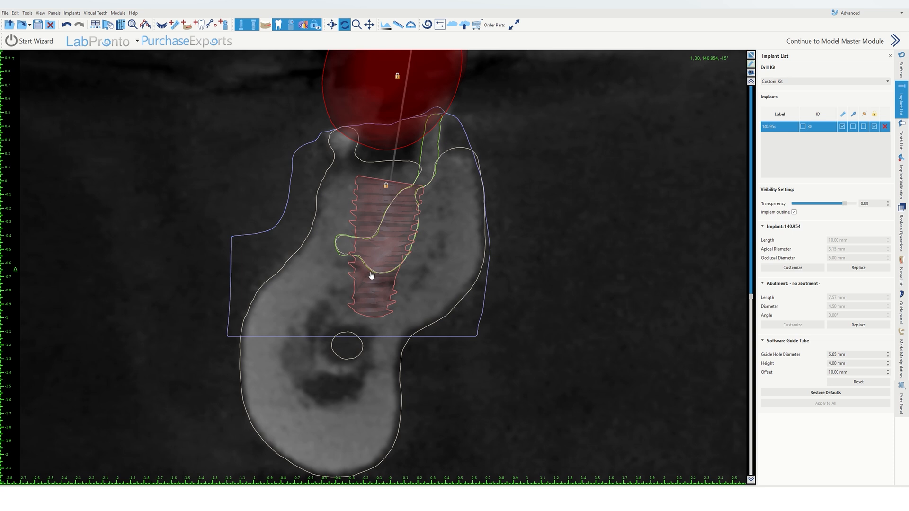
Step: Inspect the new implant by rotating the cross-section plane and orbiting the 3D view
scroll(509, 298, down, 3)
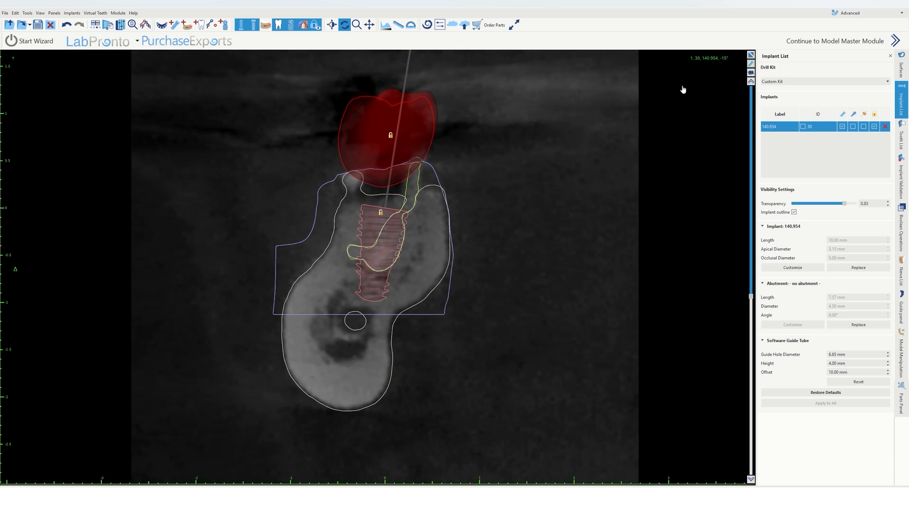
click(751, 55)
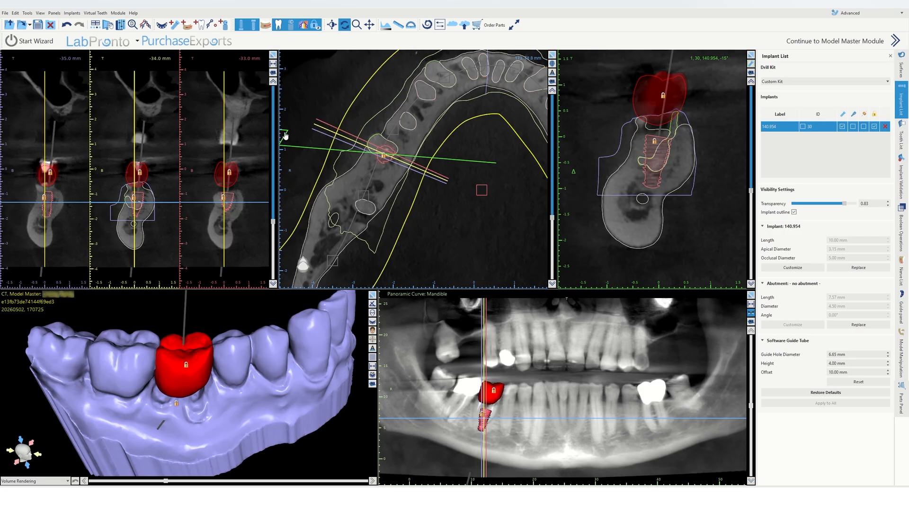
drag(286, 136, 295, 101)
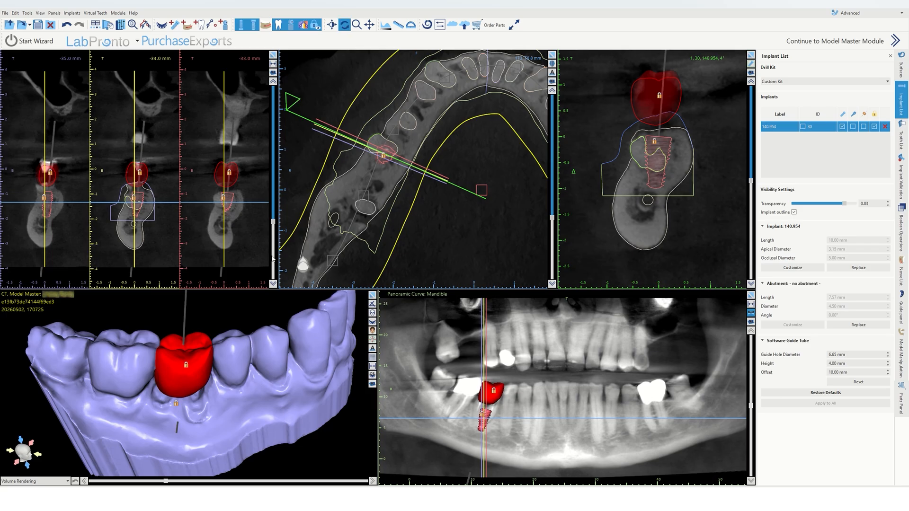
drag(208, 300, 204, 380)
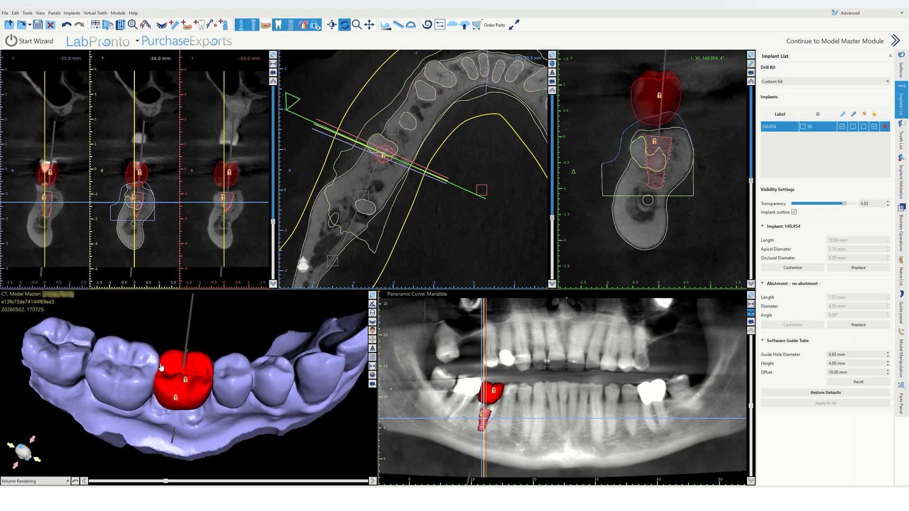
drag(242, 414, 279, 381)
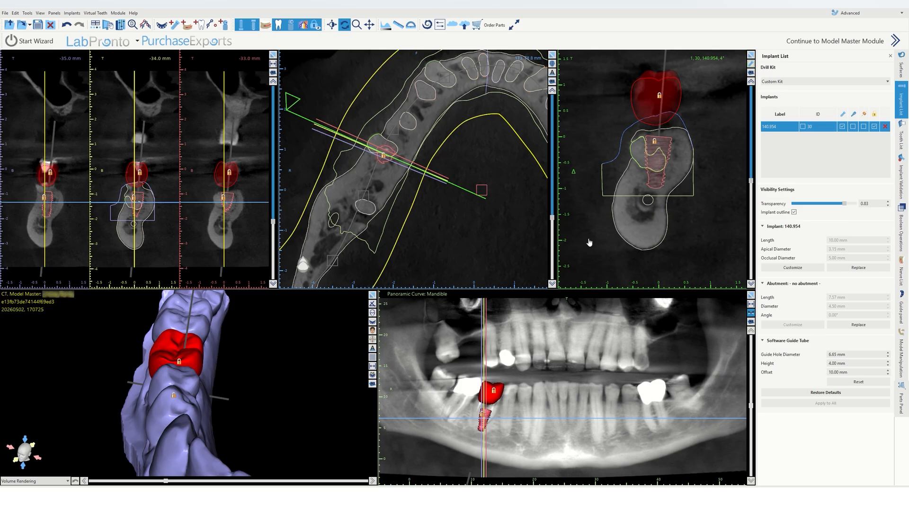
scroll(671, 199, up, 3)
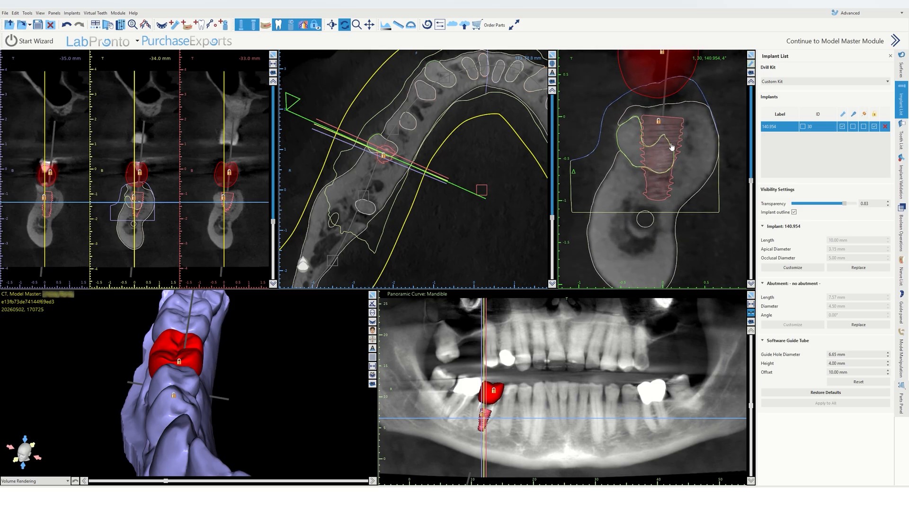
Step: Unlock the implant, nudge its position slightly in the cross-section, and lock it again
right_click(664, 180)
click(676, 191)
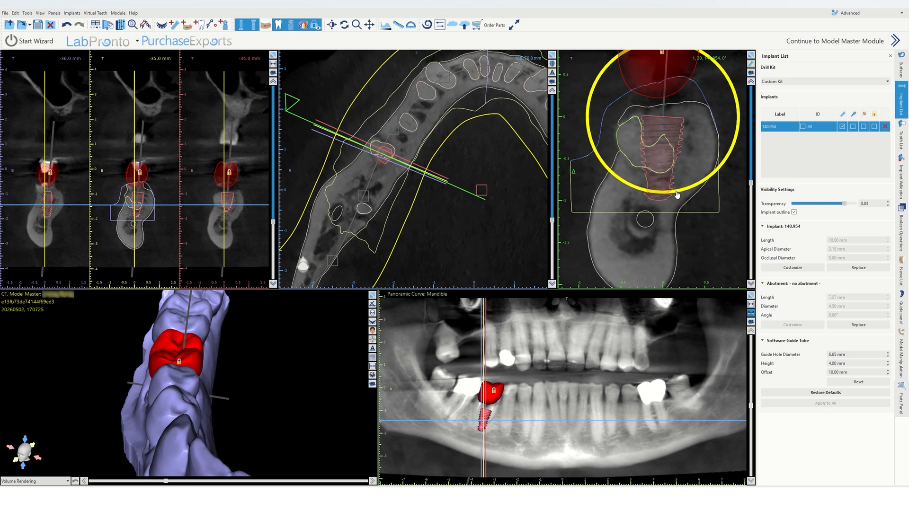
right_click(677, 198)
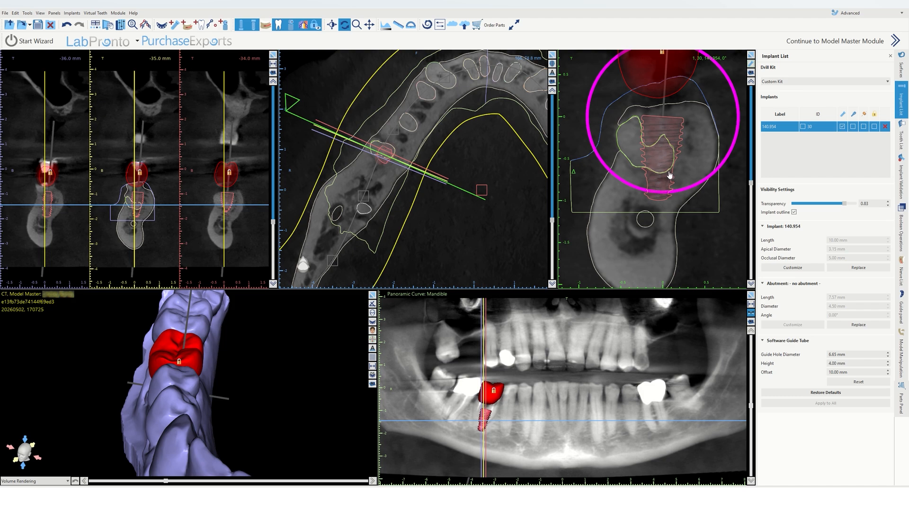
key(space)
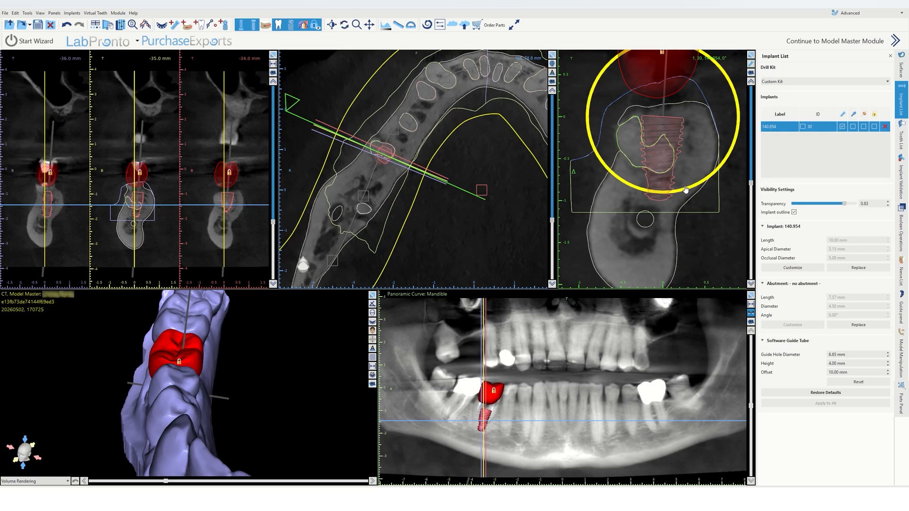
drag(665, 174, 667, 174)
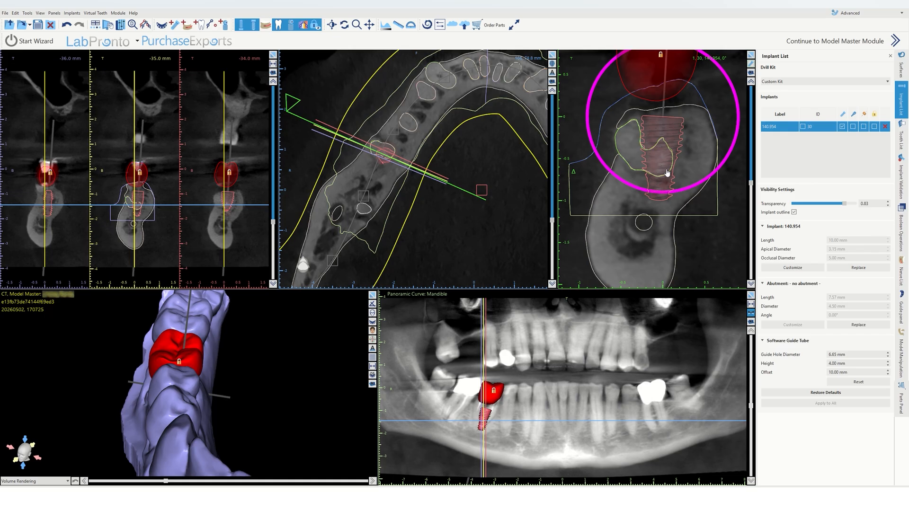
right_click(662, 178)
click(675, 189)
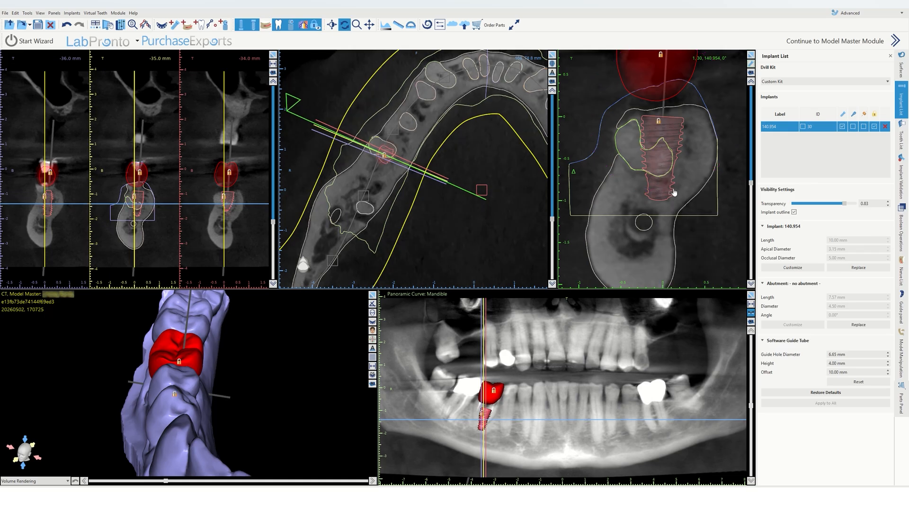
Step: Examine the implant in the enlarged cross-section while turning the plane through to 180°
click(751, 54)
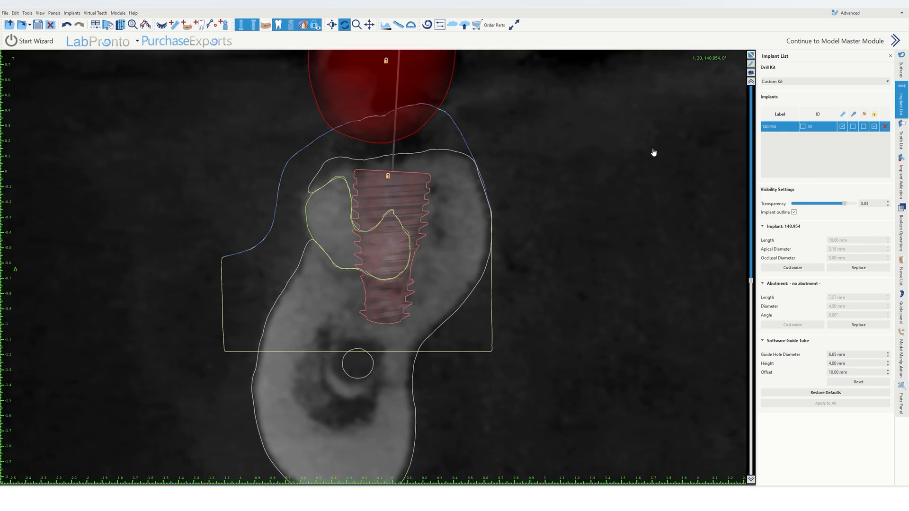
drag(759, 273, 726, 291)
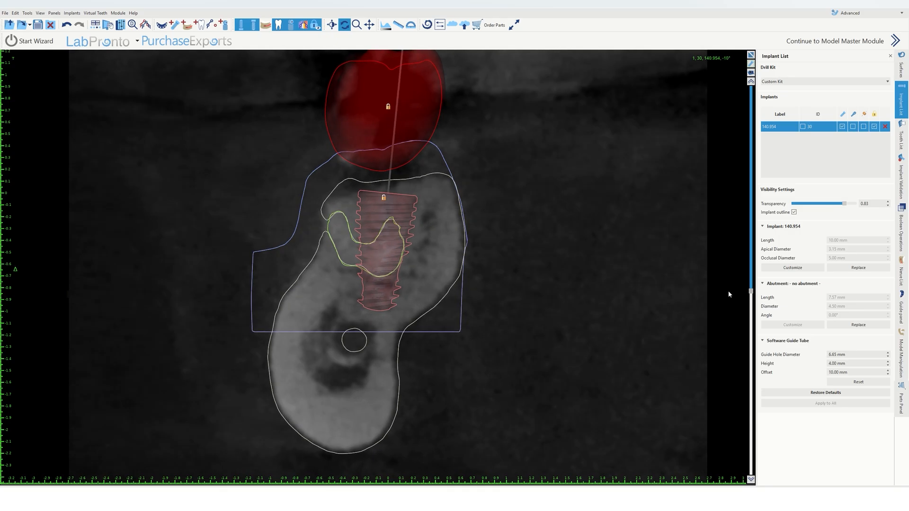
drag(728, 291, 715, 469)
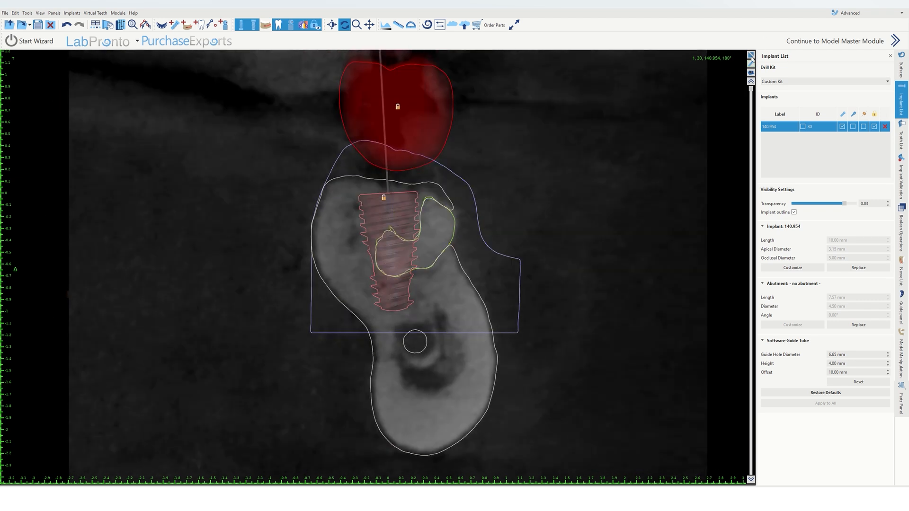
click(752, 56)
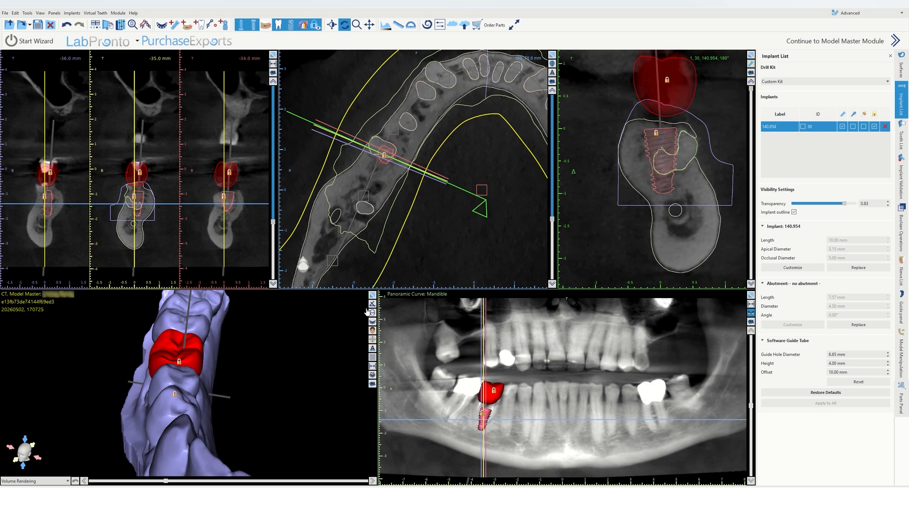
Step: In the enlarged 3D view, hide the virtual crown and stone model and show the segmented mandible model
click(372, 295)
drag(556, 290, 383, 218)
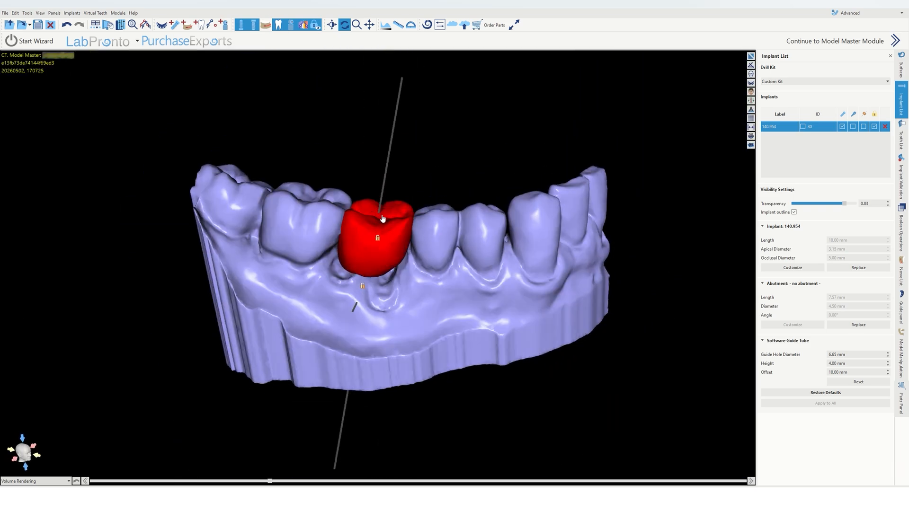
click(281, 27)
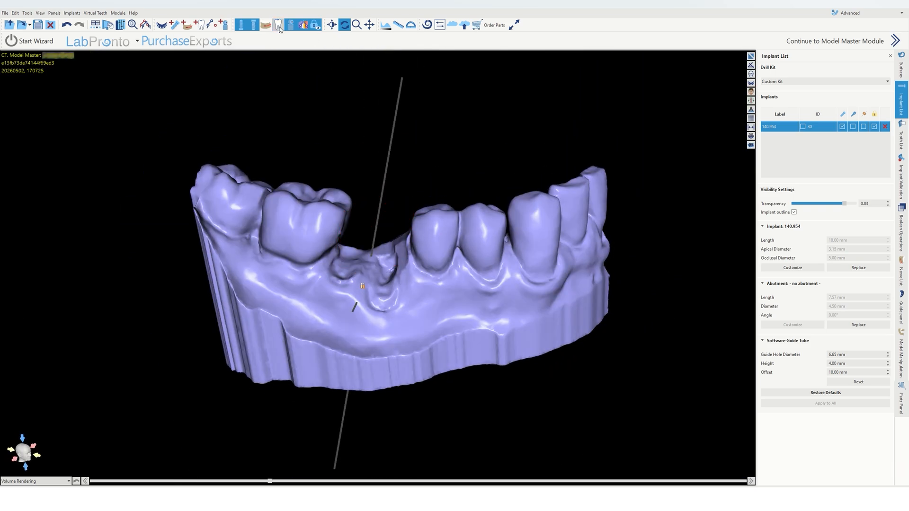
click(902, 67)
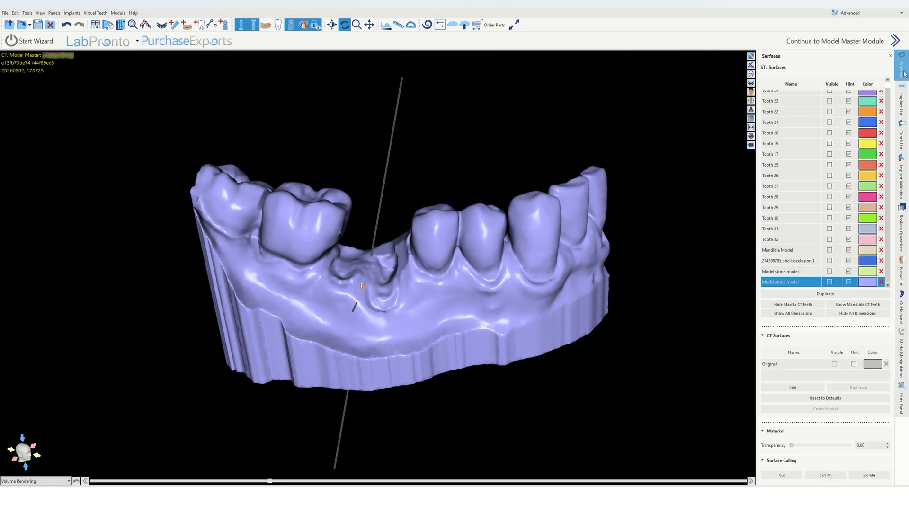
click(830, 250)
click(830, 284)
Step: Inspect the implant seated in the mandible bone surface from several angles in the 3D view
drag(366, 182, 325, 96)
scroll(356, 269, up, 4)
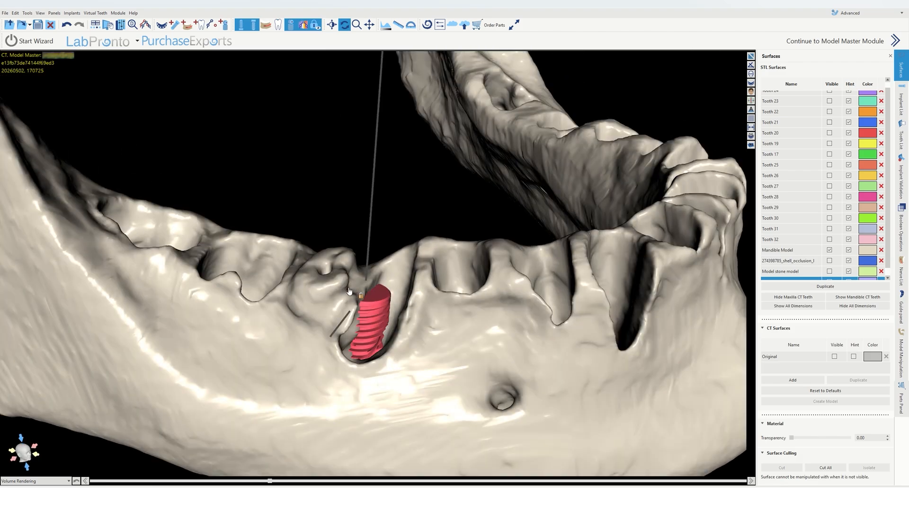
drag(311, 296, 392, 406)
scroll(392, 233, up, 5)
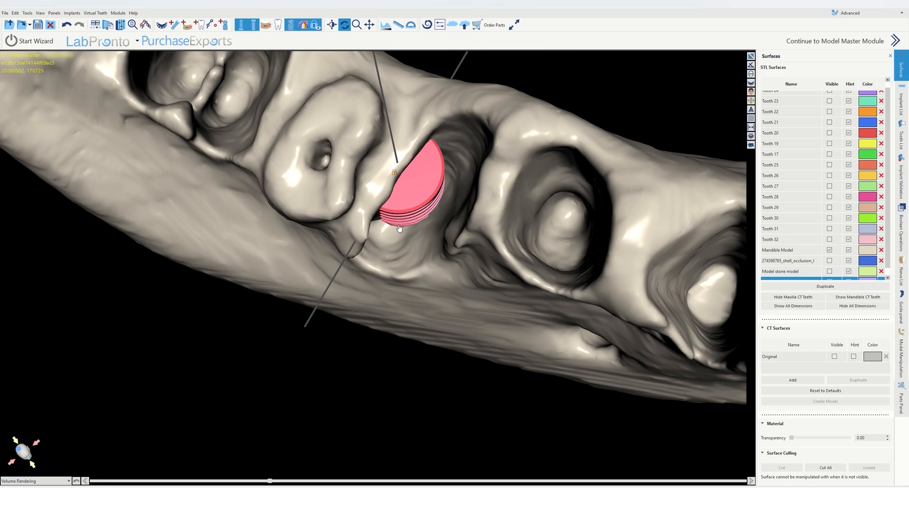
mouse_move(378, 305)
mouse_down()
mouse_move(274, 157)
mouse_move(319, 314)
mouse_move(557, 375)
mouse_move(656, 229)
mouse_move(379, 336)
mouse_move(367, 310)
mouse_up()
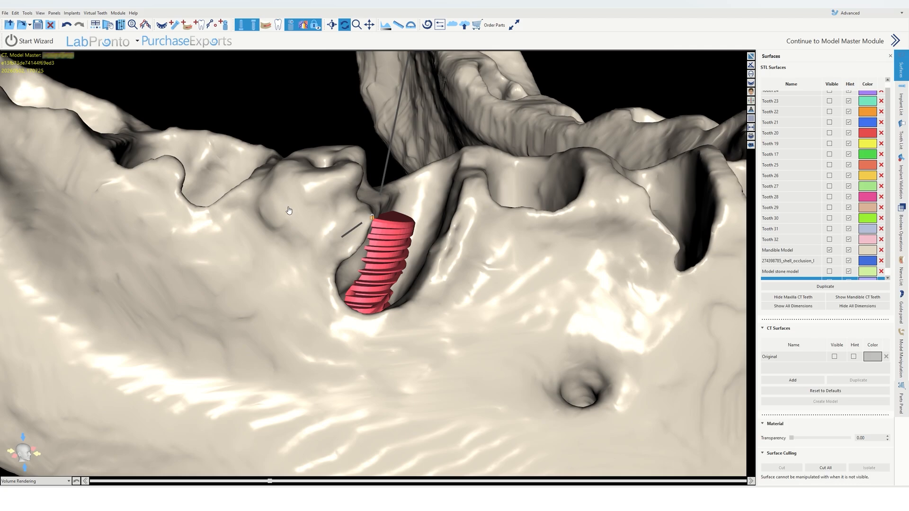
click(752, 56)
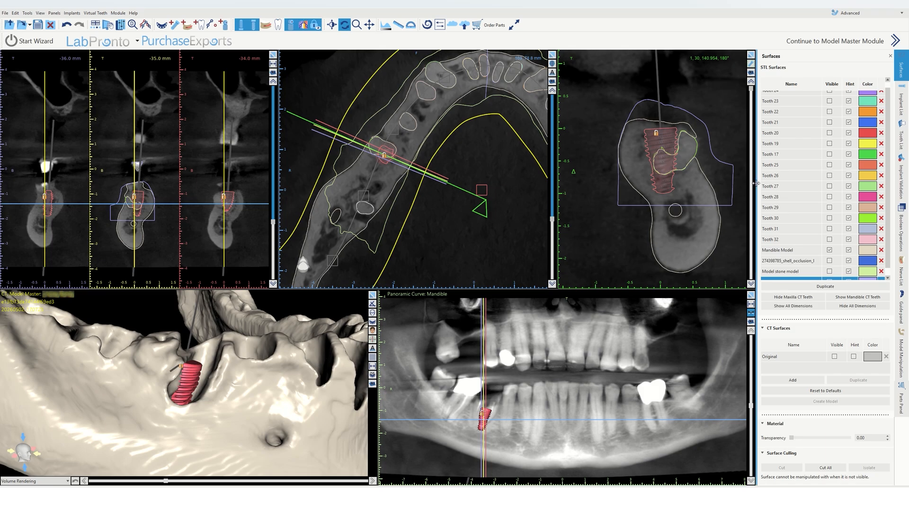
Step: Review the implant in cross-sections at various plane angles alongside the 3D mandible view
drag(753, 89, 736, 223)
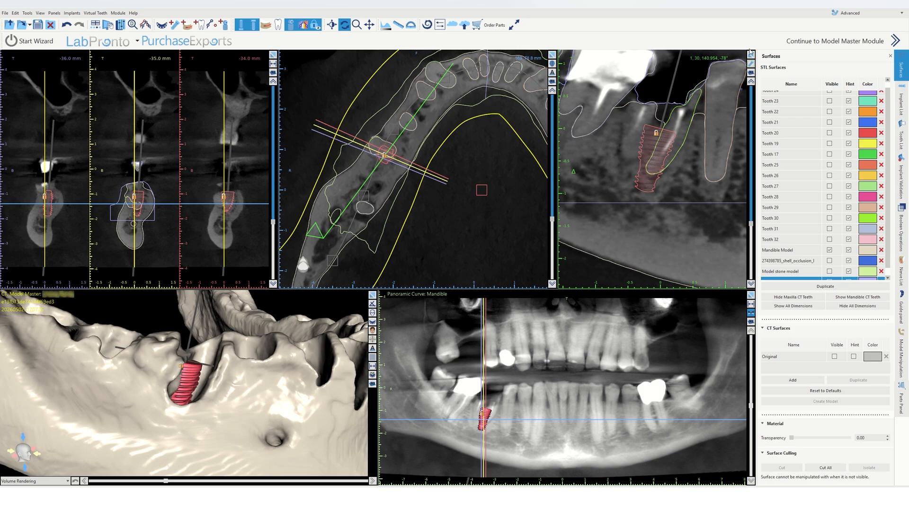
right_drag(719, 167, 677, 114)
middle_drag(651, 87, 658, 130)
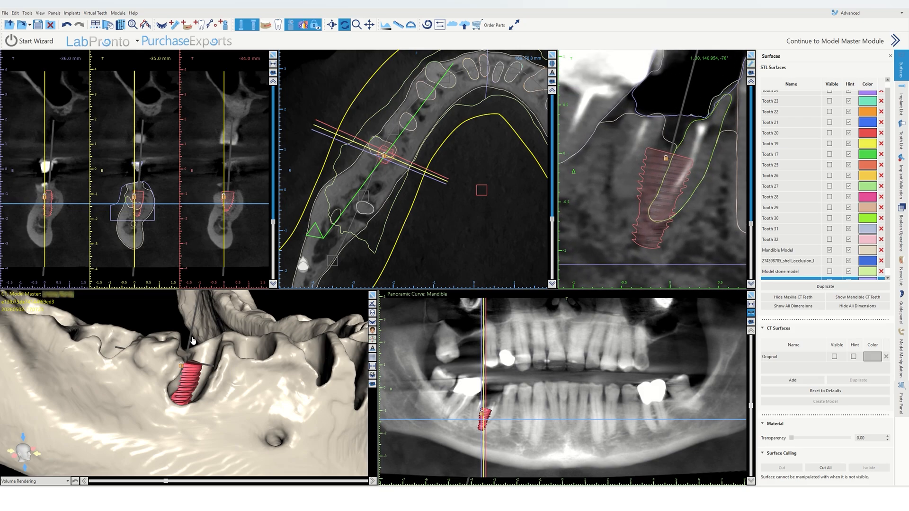
drag(228, 391, 164, 356)
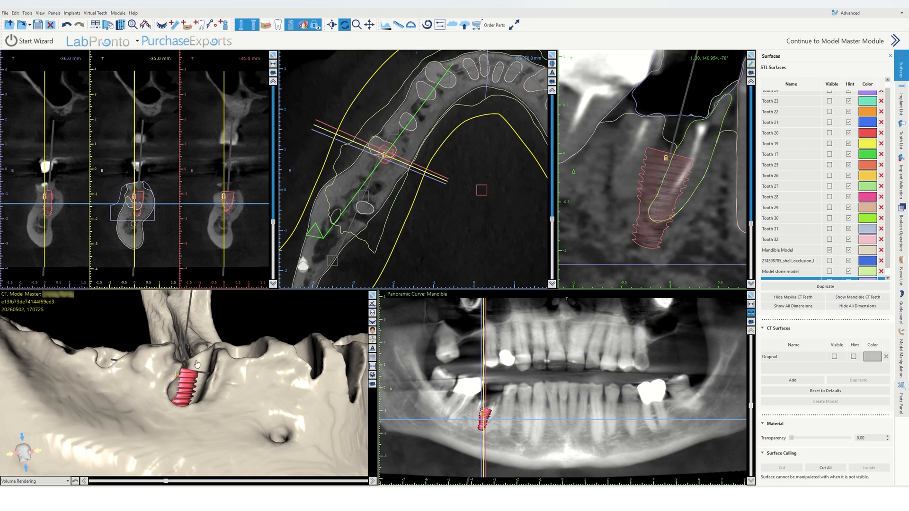
drag(196, 364, 196, 422)
drag(183, 348, 175, 397)
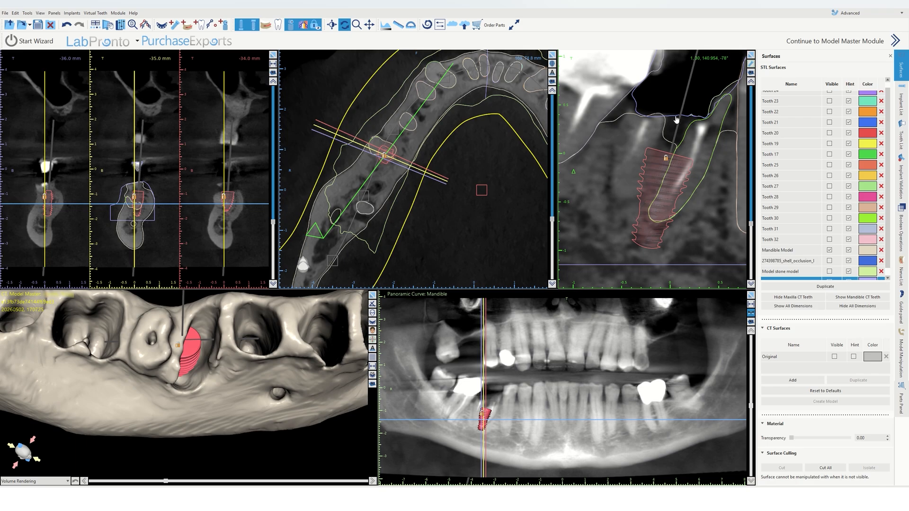
scroll(675, 192, down, 3)
drag(752, 224, 752, 55)
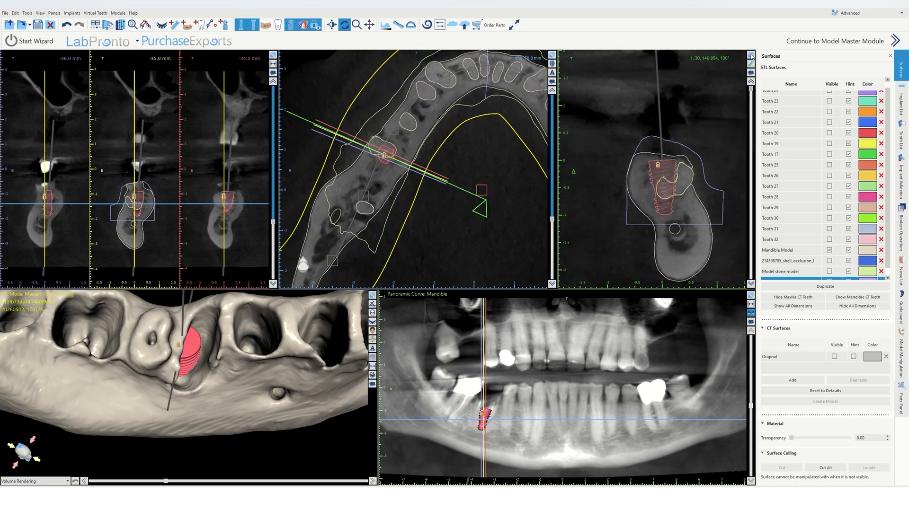
click(751, 55)
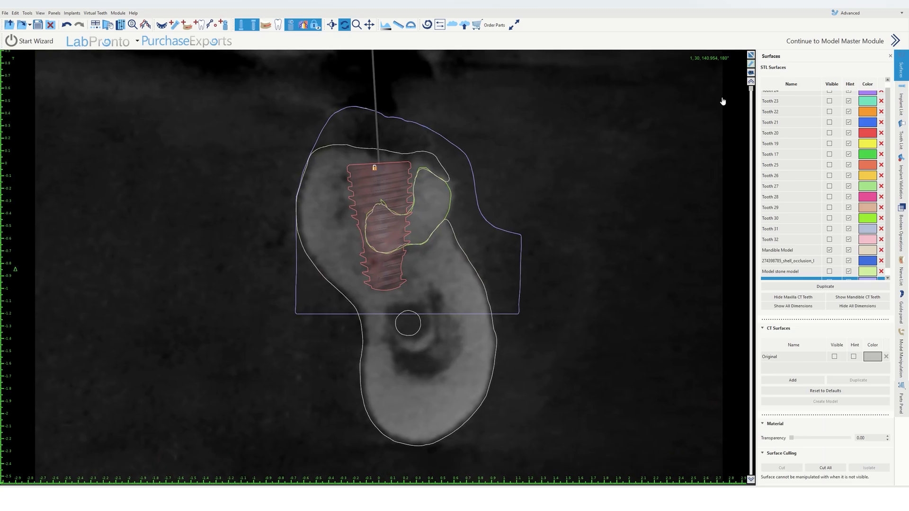
drag(752, 90, 752, 108)
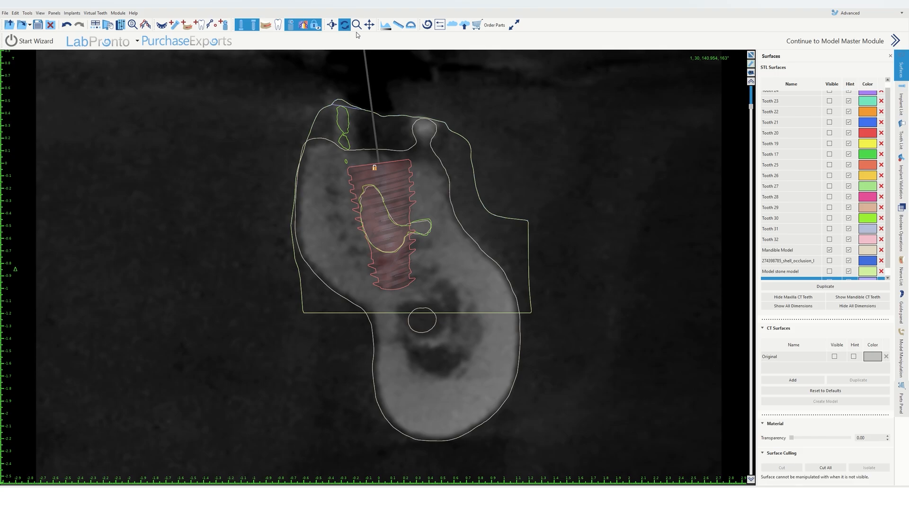
Step: Measure the distance from the implant's platform edge to the bone crest in the cross-section
click(398, 25)
drag(412, 164, 442, 166)
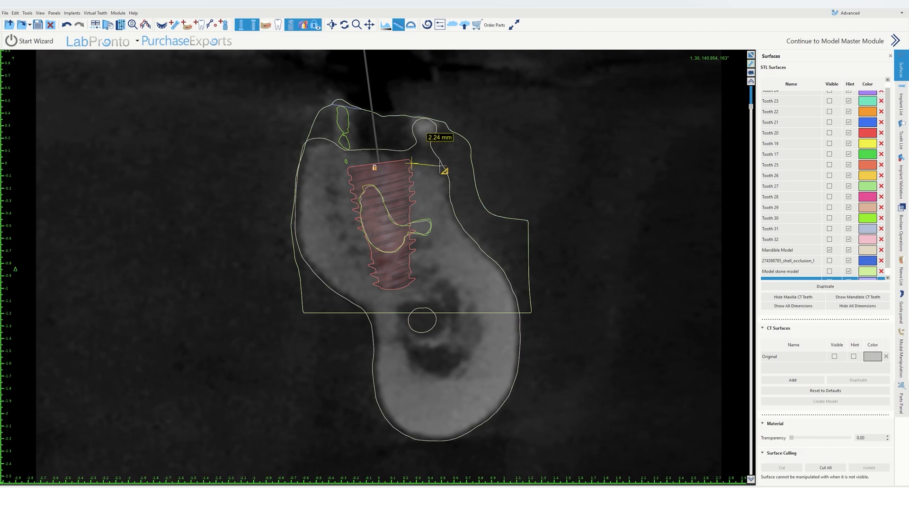
click(396, 27)
Step: Review the implant in cross-sections while turning the plane through several angles
scroll(735, 161, down, 5)
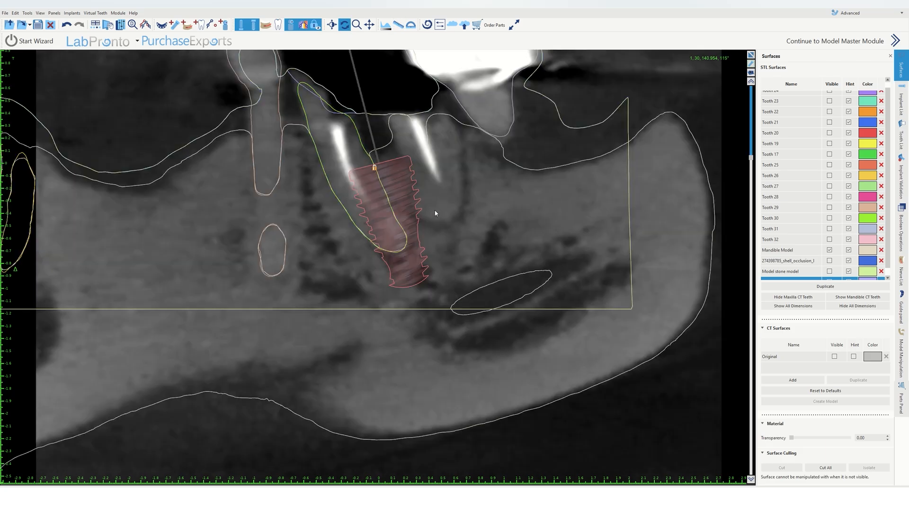
drag(751, 158, 702, 361)
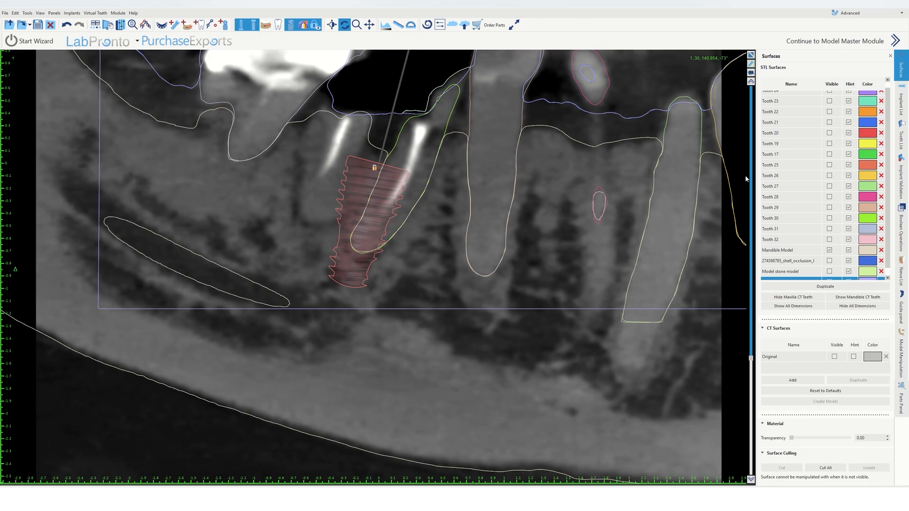
drag(752, 359, 760, 54)
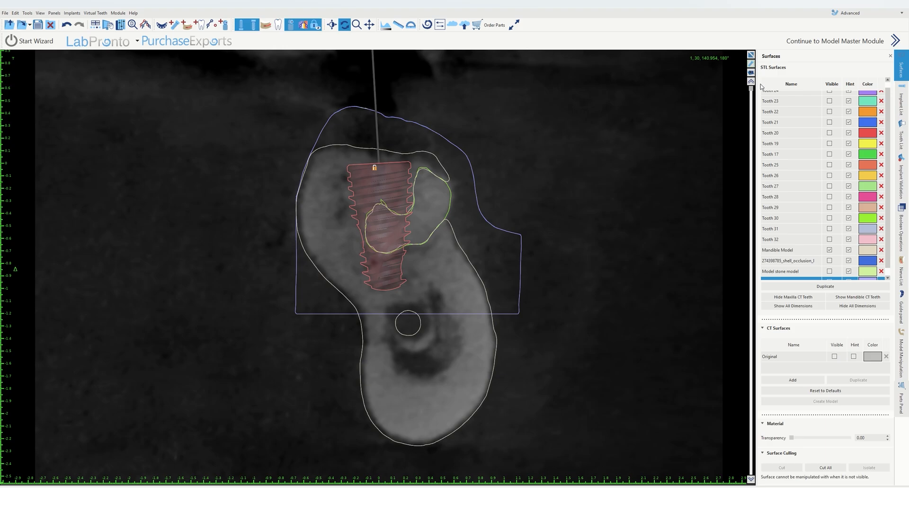
drag(761, 87, 678, 374)
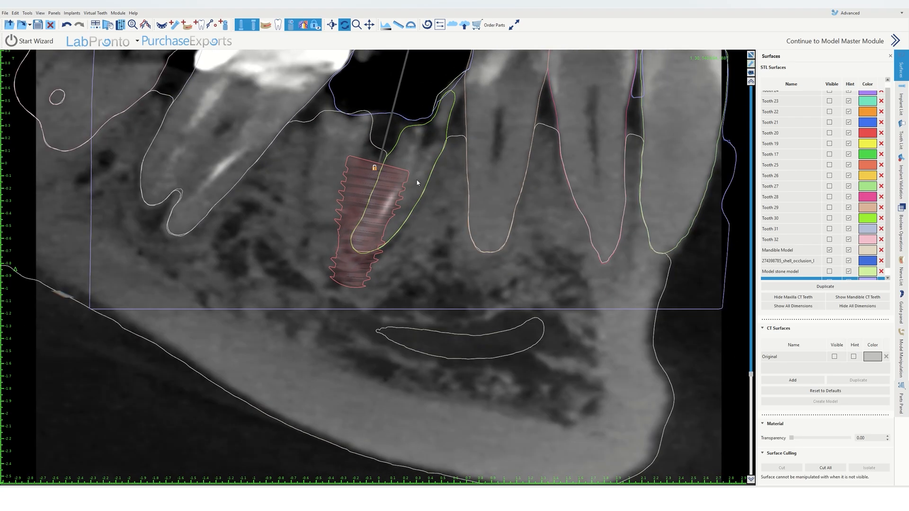
Step: Show the implant's software guide tube and set its guide hole diameter to 5.86 mm
click(902, 102)
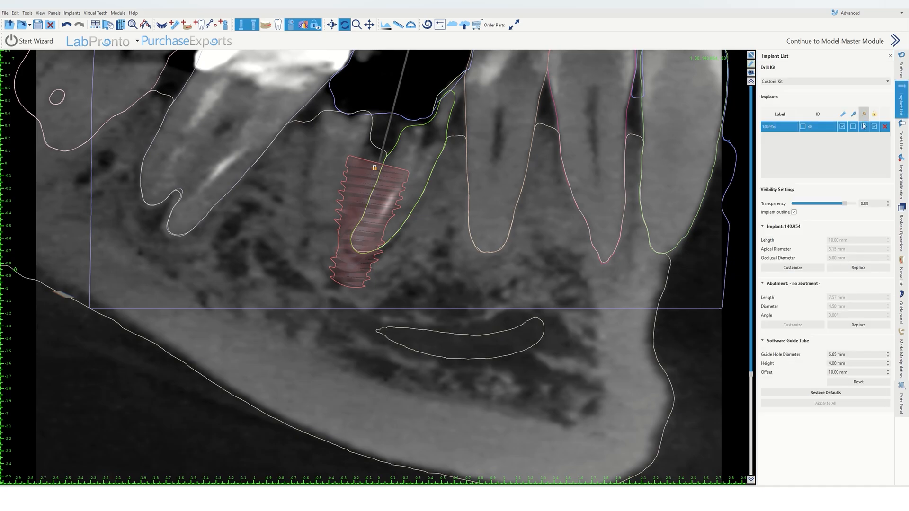
scroll(432, 266, down, 2)
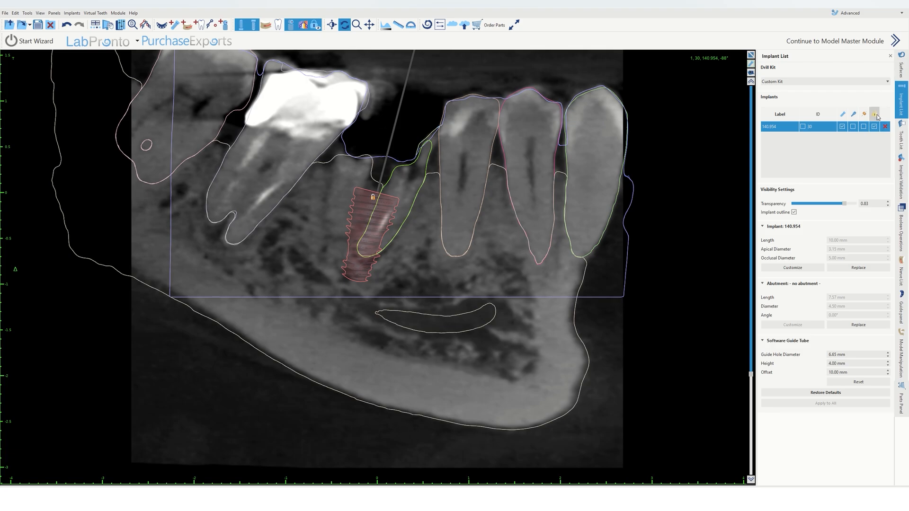
click(864, 126)
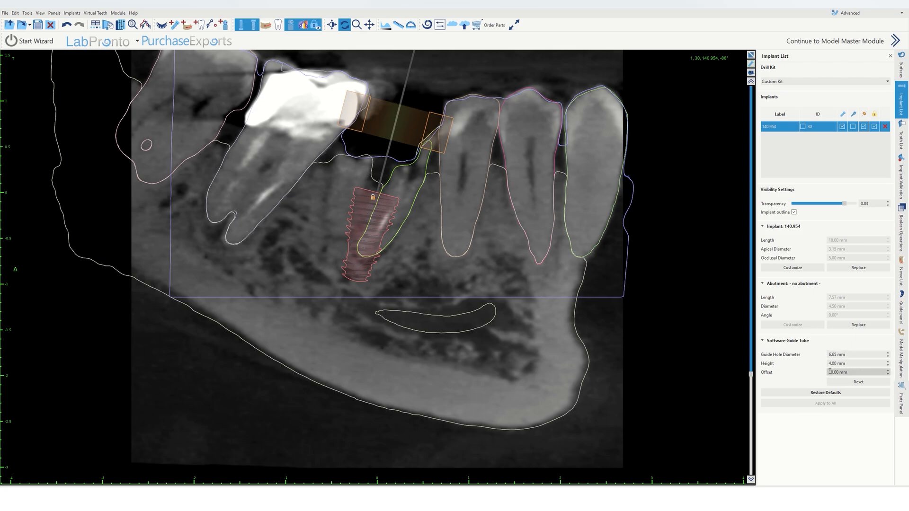
drag(858, 355, 823, 355)
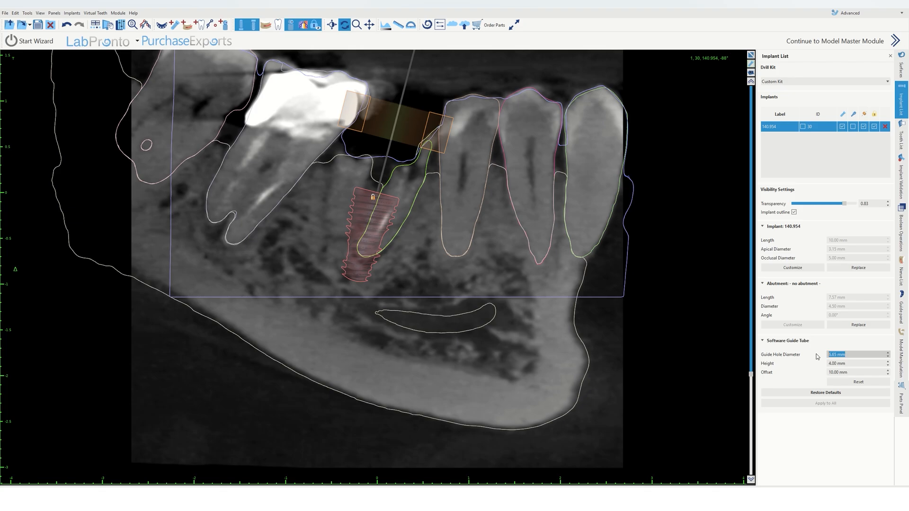
text(5.86)
key(Return)
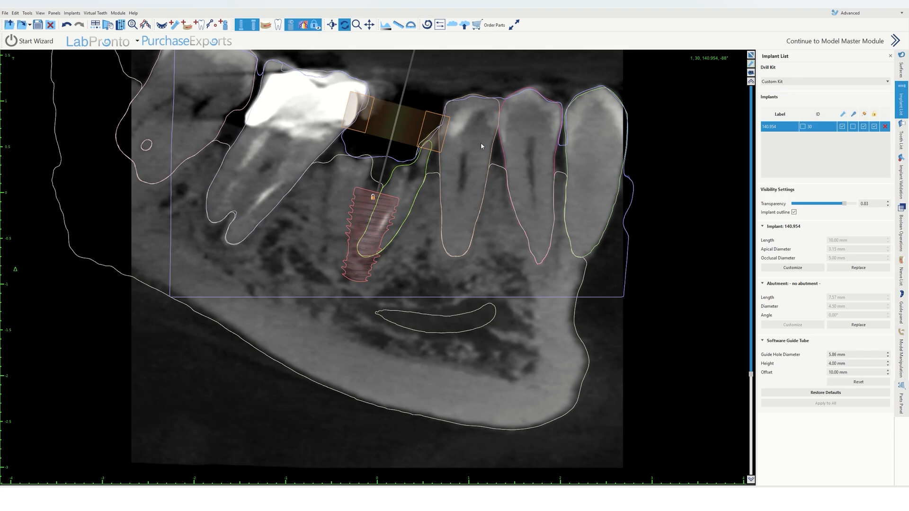
Step: Measure the distance from the guide sleeve to the implant platform in the cross-section
middle_drag(481, 144, 489, 194)
click(399, 25)
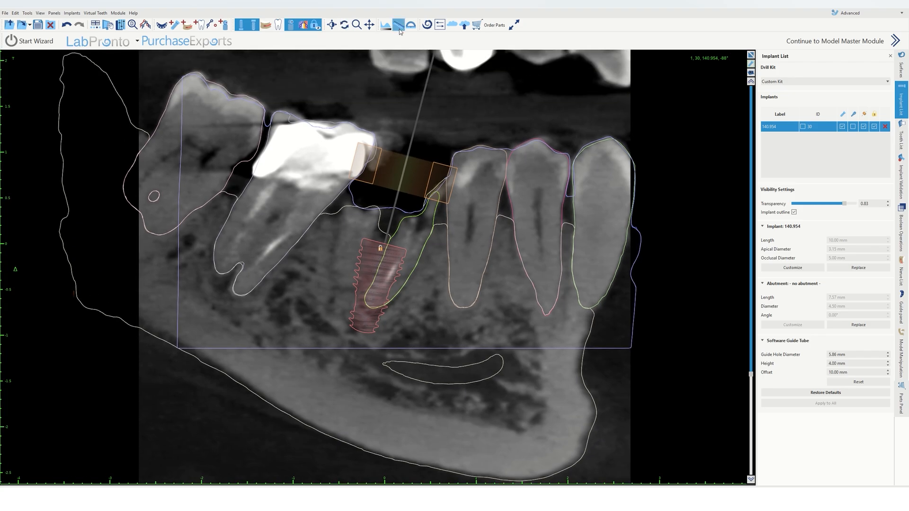
click(408, 157)
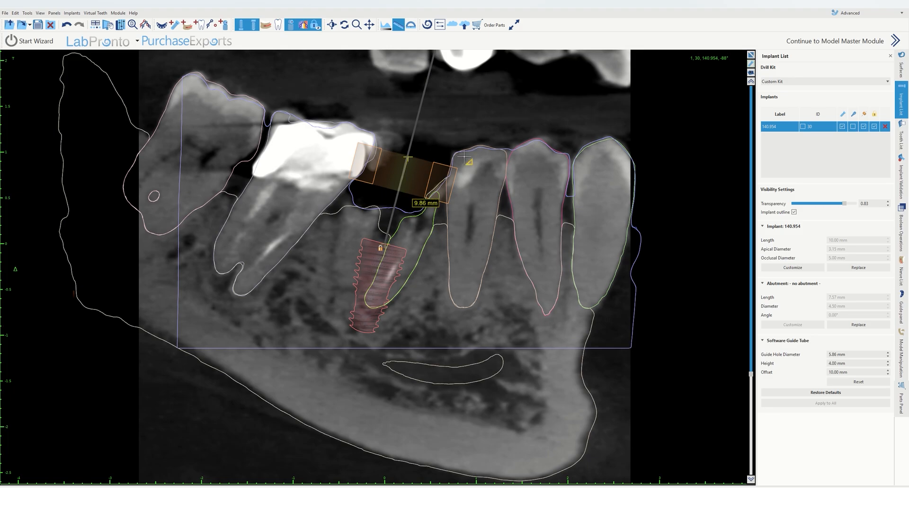
click(401, 26)
Step: Zoom in and re-measure the distance from the sleeve's top to the implant platform
right_drag(464, 195, 466, 74)
middle_drag(465, 77, 457, 120)
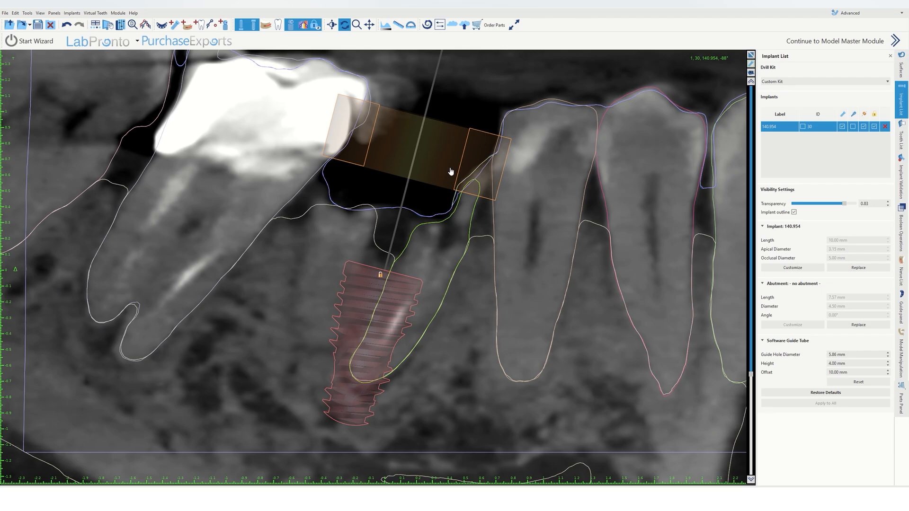
scroll(450, 173, up, 2)
click(399, 26)
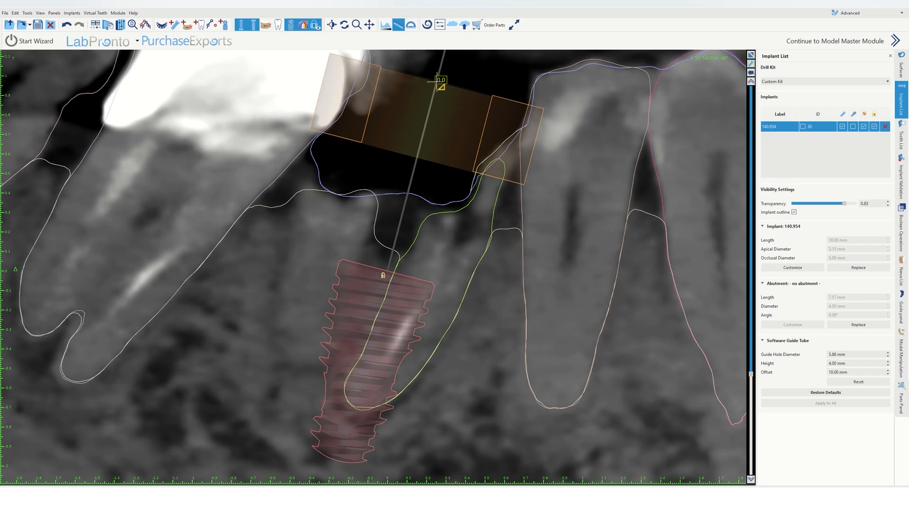
mouse_move(437, 83)
mouse_down()
mouse_move(417, 199)
mouse_move(386, 274)
mouse_up()
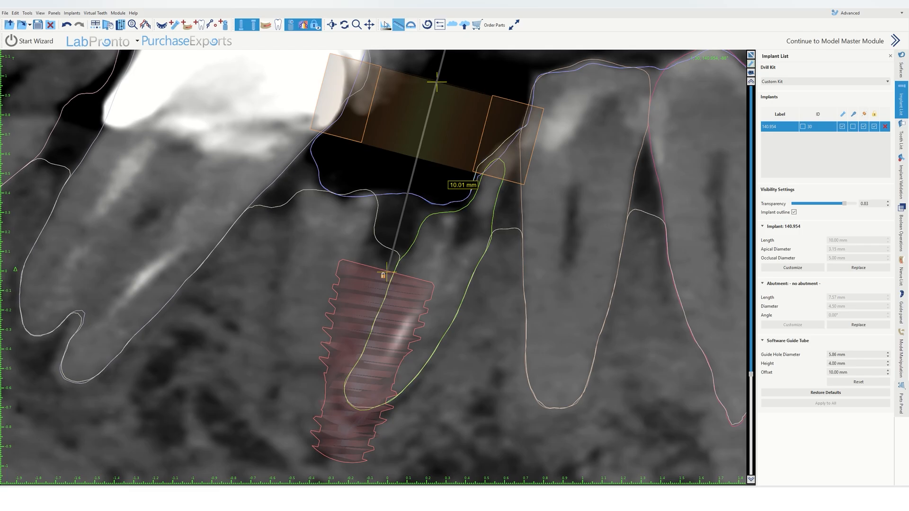
click(401, 25)
scroll(505, 258, down, 2)
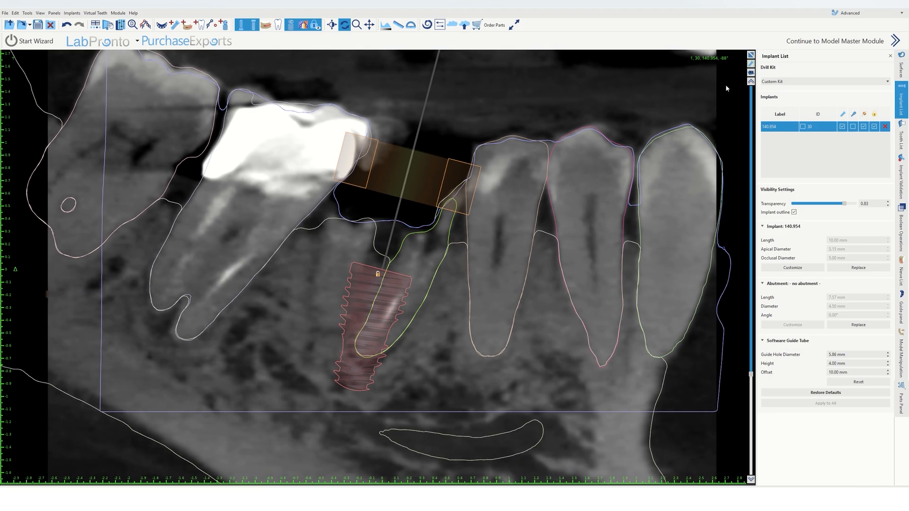
Step: Enlarge the 3D view of the mandible and hide the implant and guide sleeve
click(751, 55)
click(372, 295)
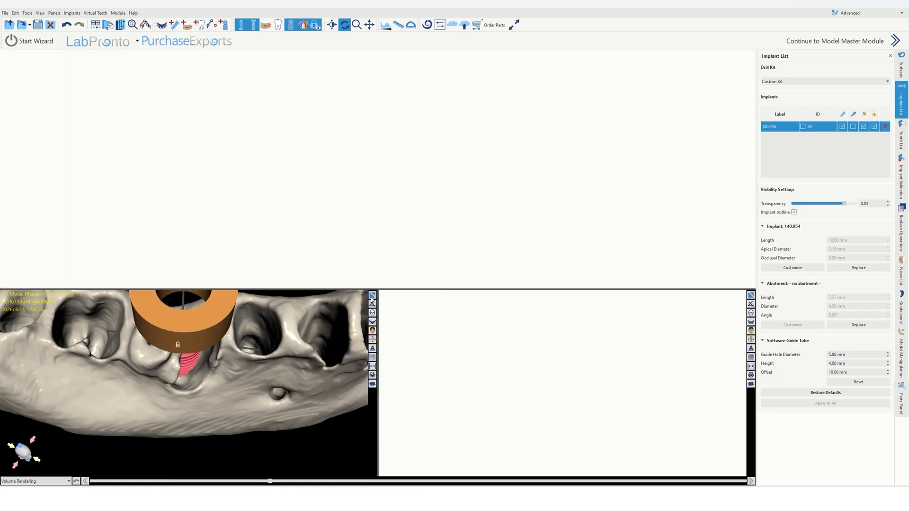
scroll(381, 329, up, 3)
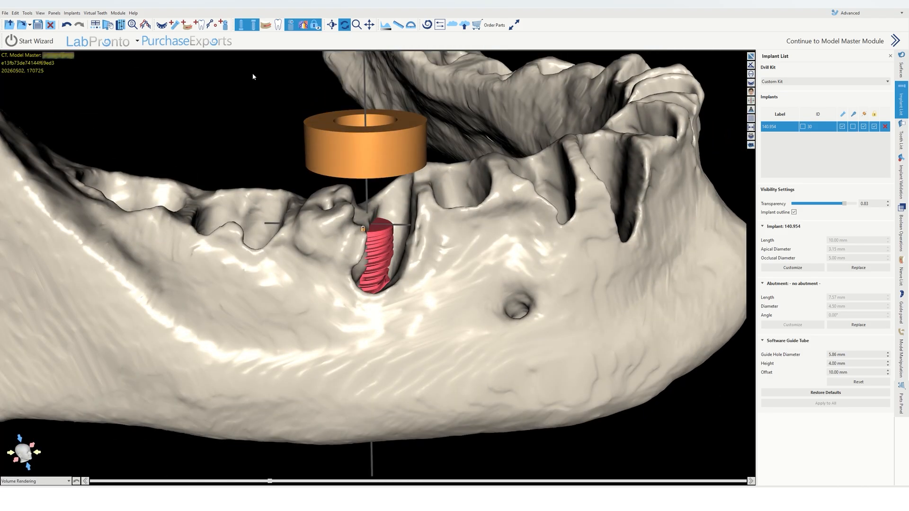
click(901, 67)
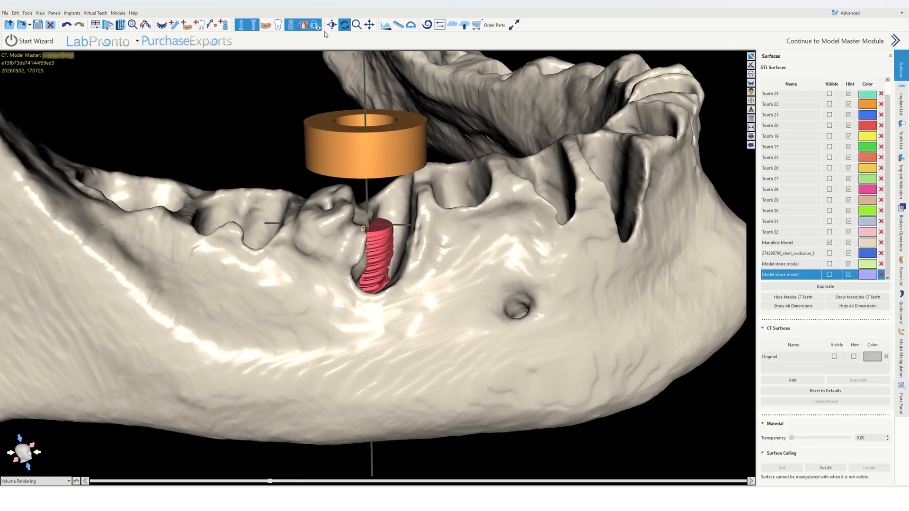
click(254, 26)
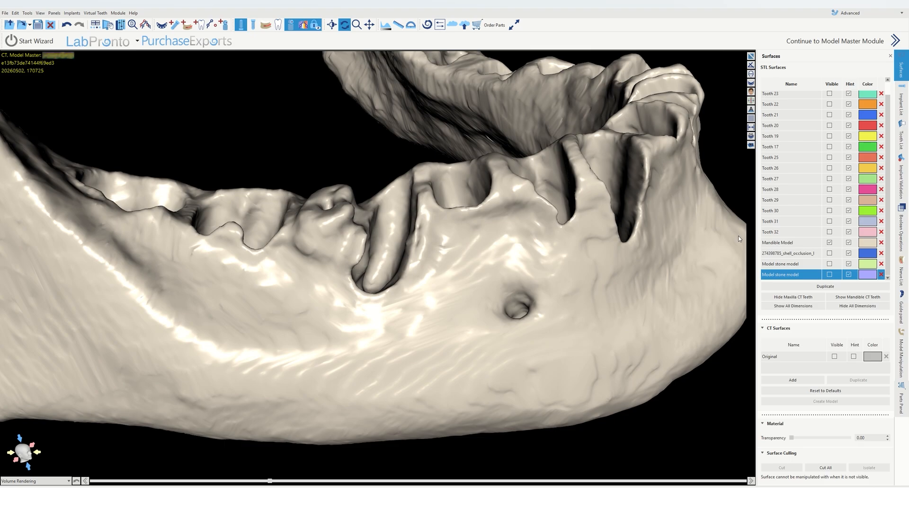
scroll(738, 294, down, 3)
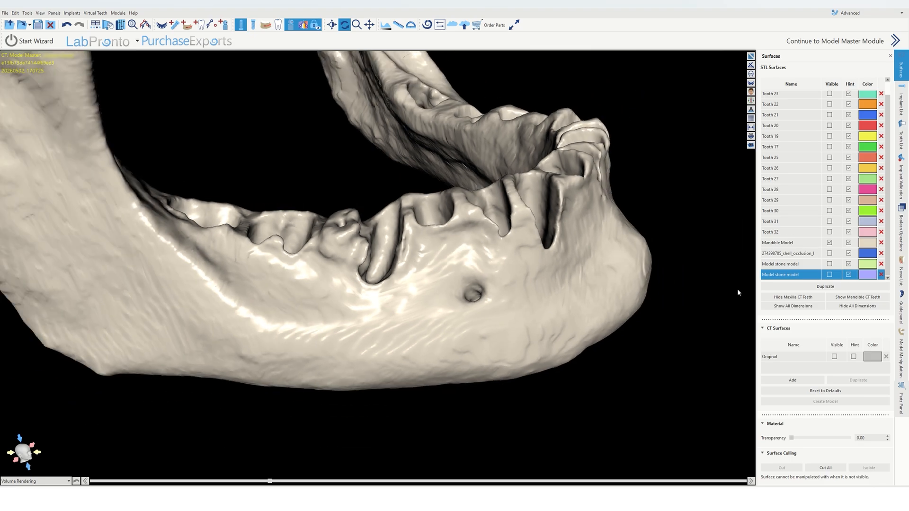
Step: Hide the mandible model and show the second stone model in place of the first
click(830, 254)
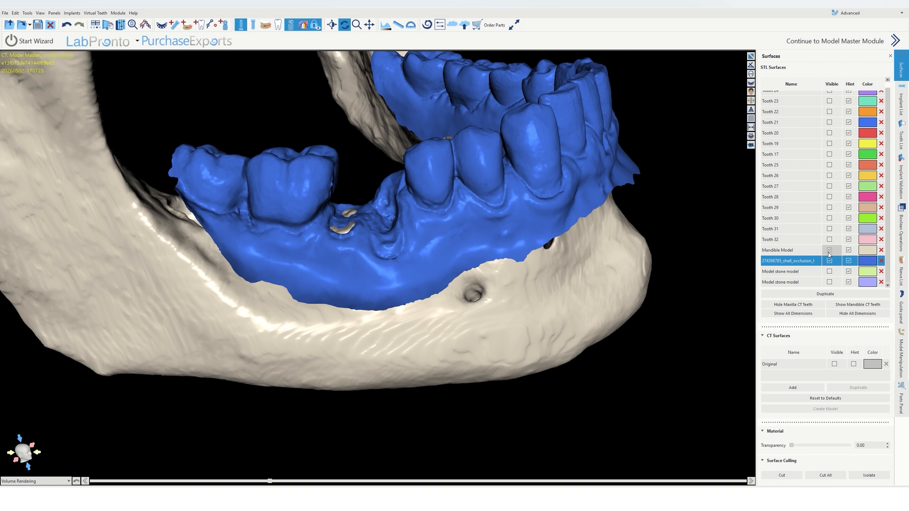
click(829, 255)
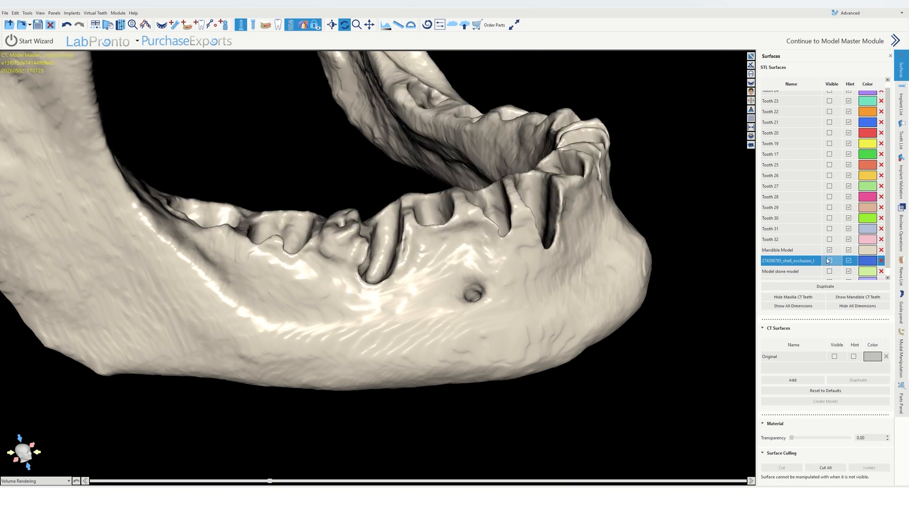
click(829, 252)
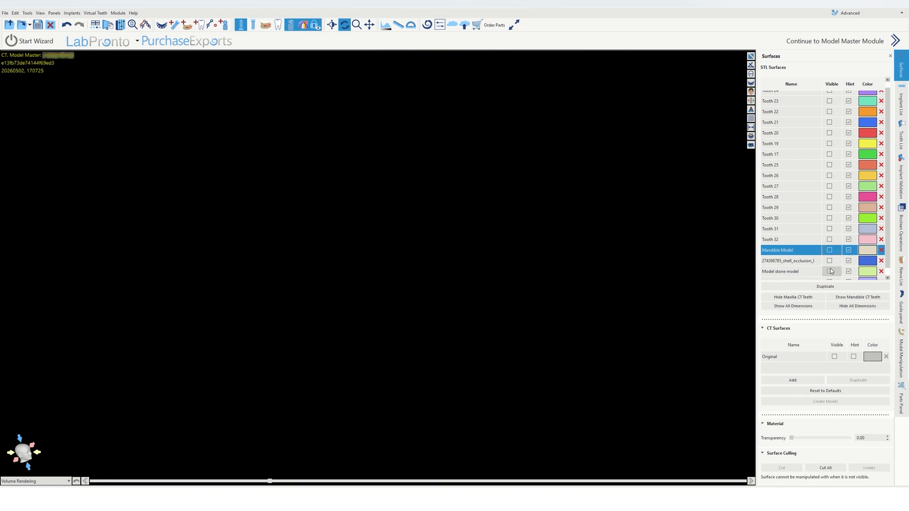
click(830, 271)
drag(575, 174, 552, 266)
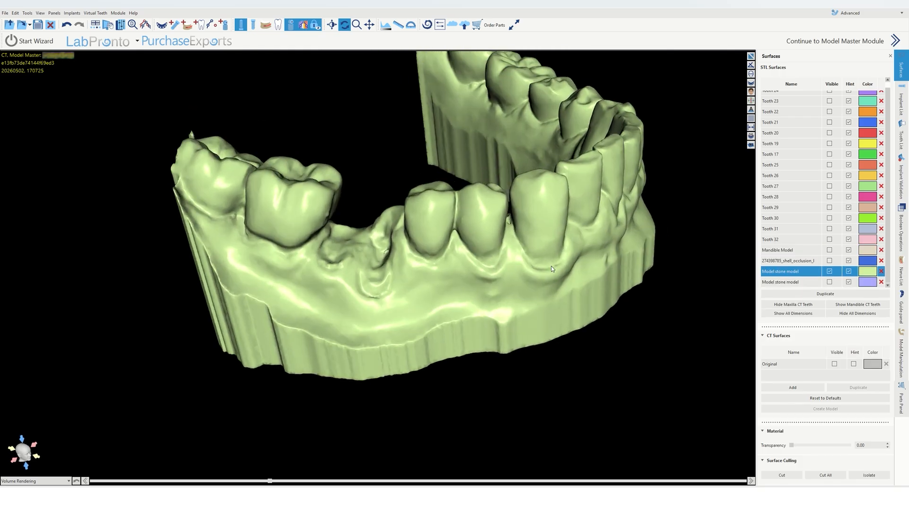
click(830, 272)
click(830, 282)
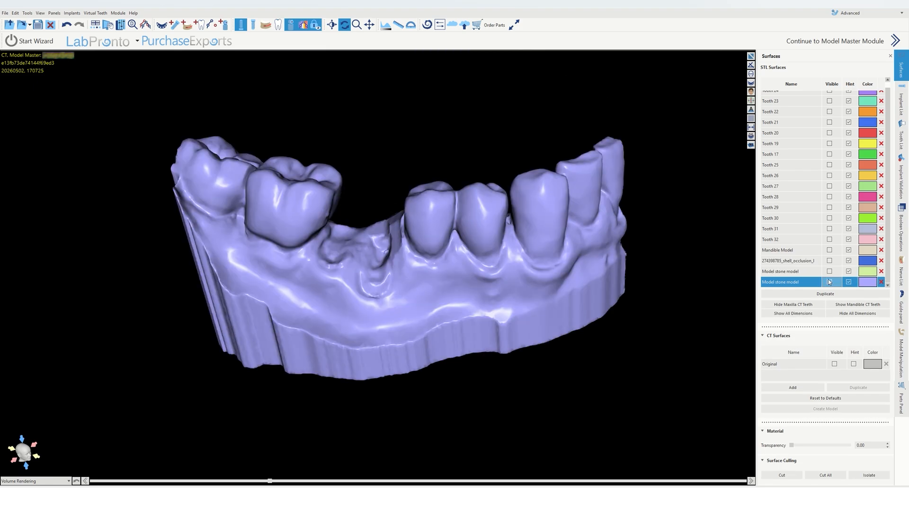
scroll(387, 235, up, 2)
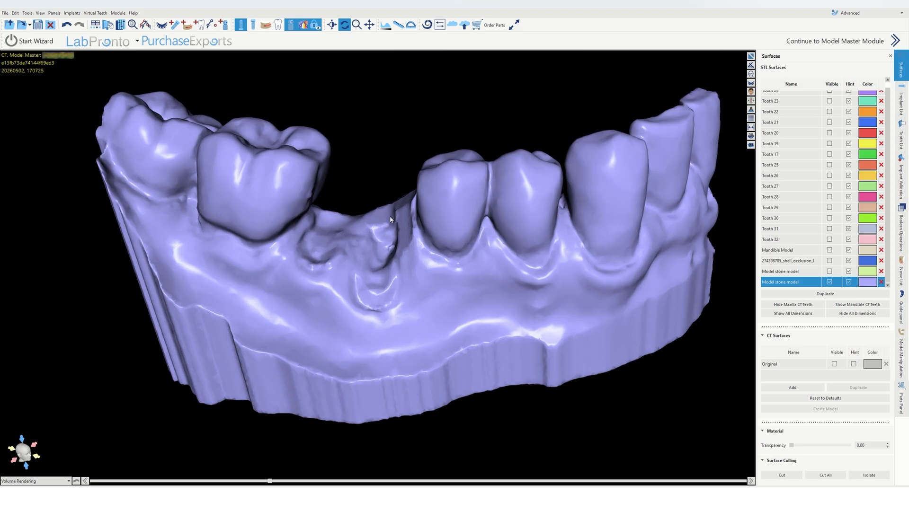
Step: Compare the two stone models by toggling the first stone model's visibility on and off
click(830, 272)
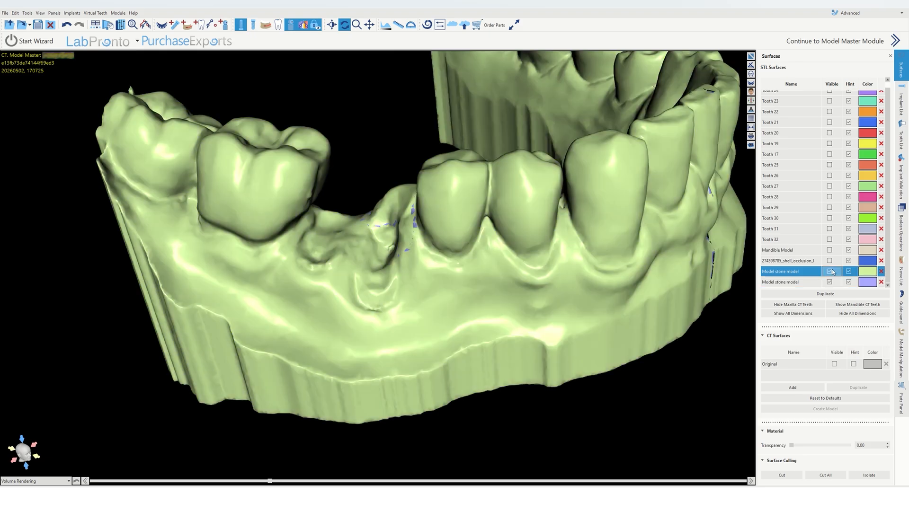
click(831, 272)
click(832, 272)
drag(403, 242, 379, 221)
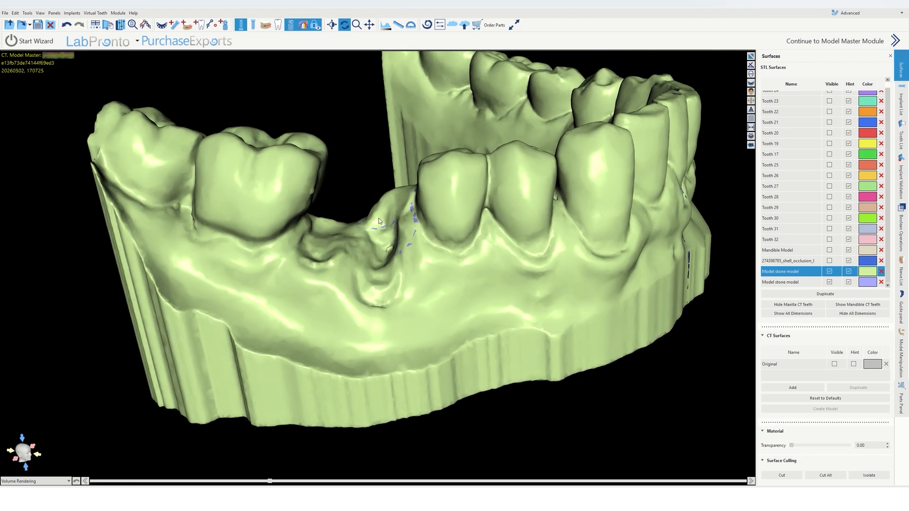
click(830, 272)
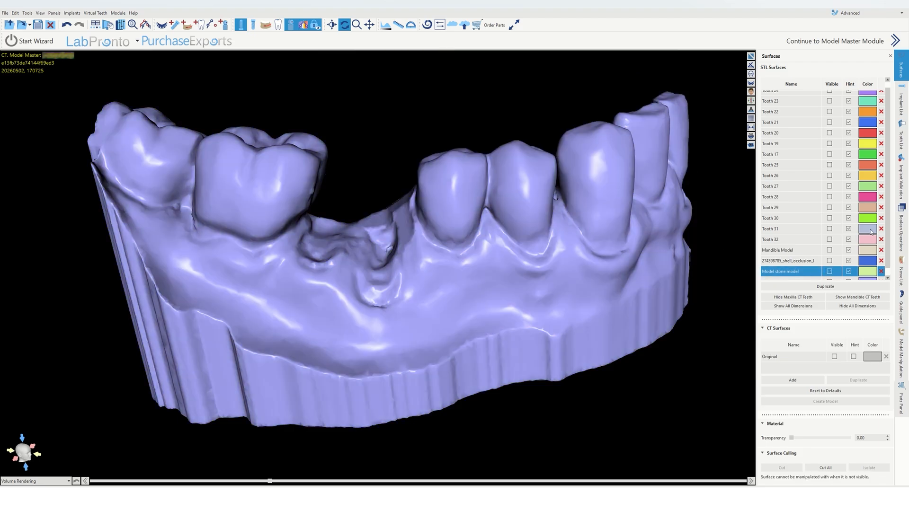
Step: Show the implant and guide sleeve on the stone model and turn the view to inspect them
click(253, 26)
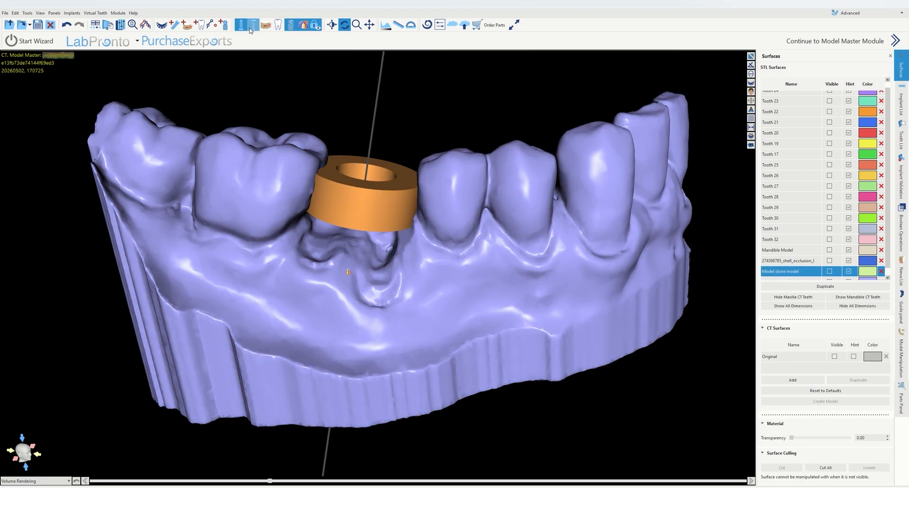
drag(417, 107, 391, 145)
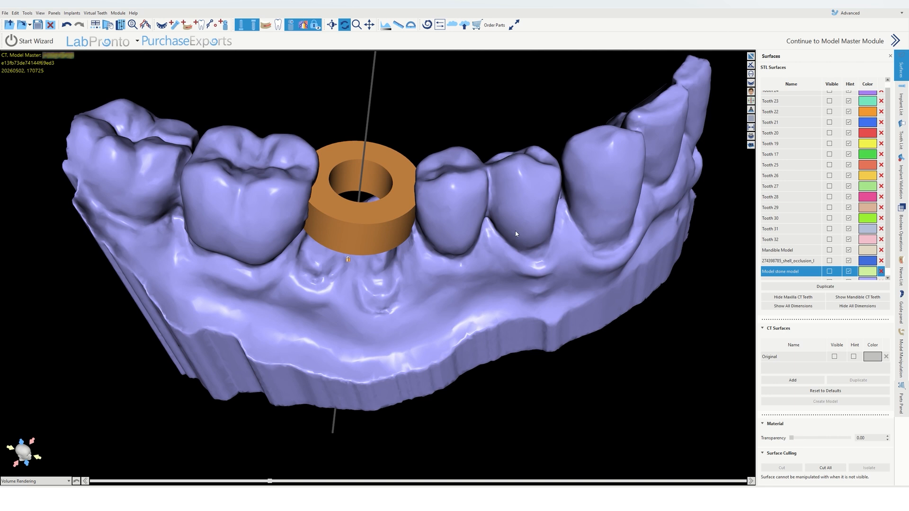
Step: Check the guide panel's fabrication settings and return to the surfaces list
click(901, 313)
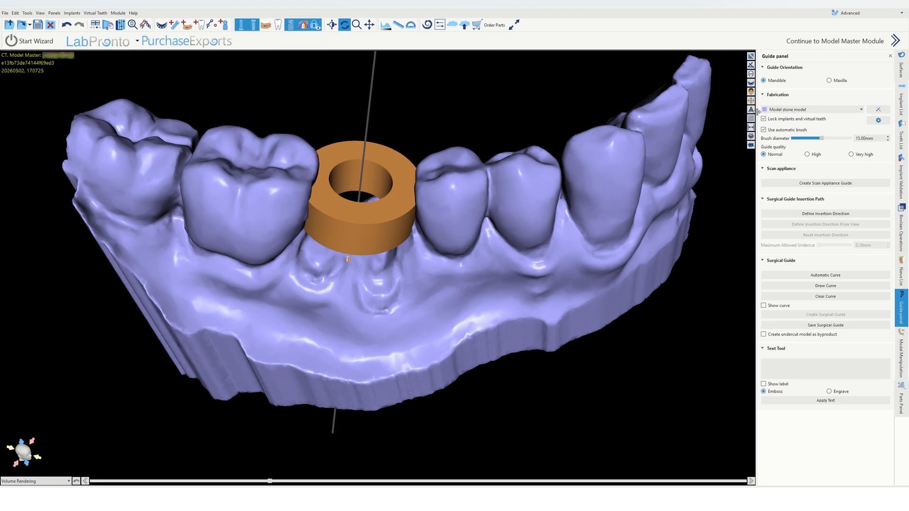
click(903, 71)
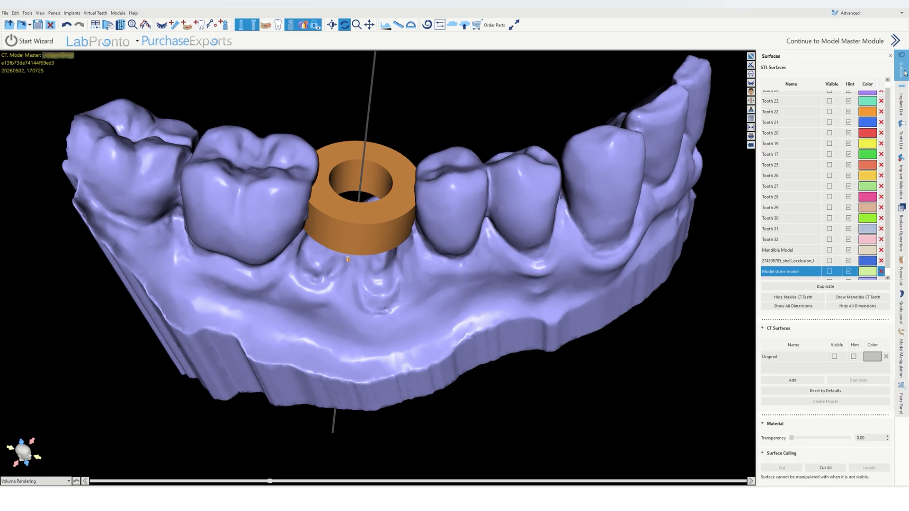
scroll(822, 261, down, 2)
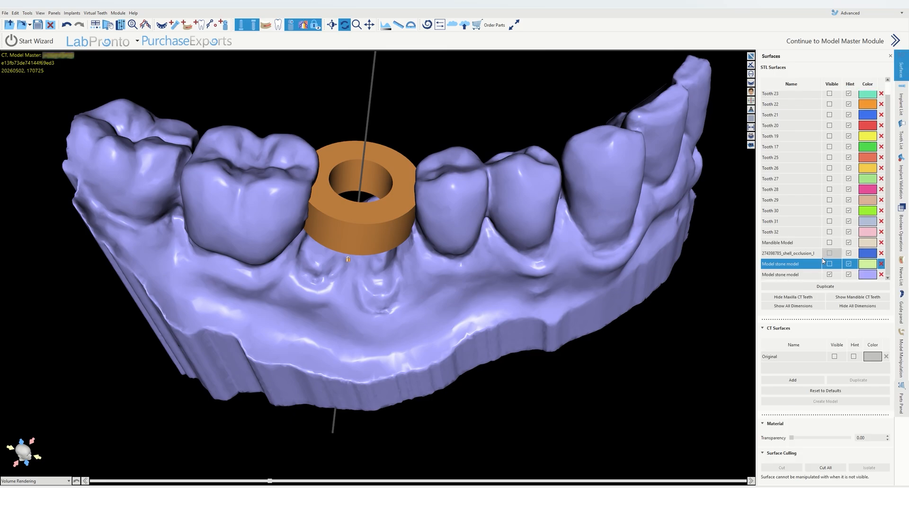
Step: Rename the second stone model to "Model stone model- TRIMMED"
scroll(808, 278, up, 1)
scroll(809, 278, down, 1)
double_click(808, 283)
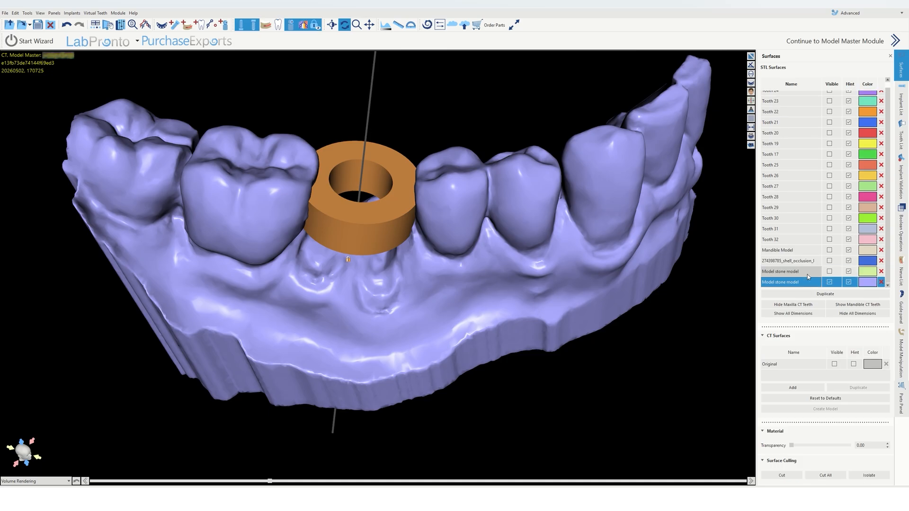
click(809, 283)
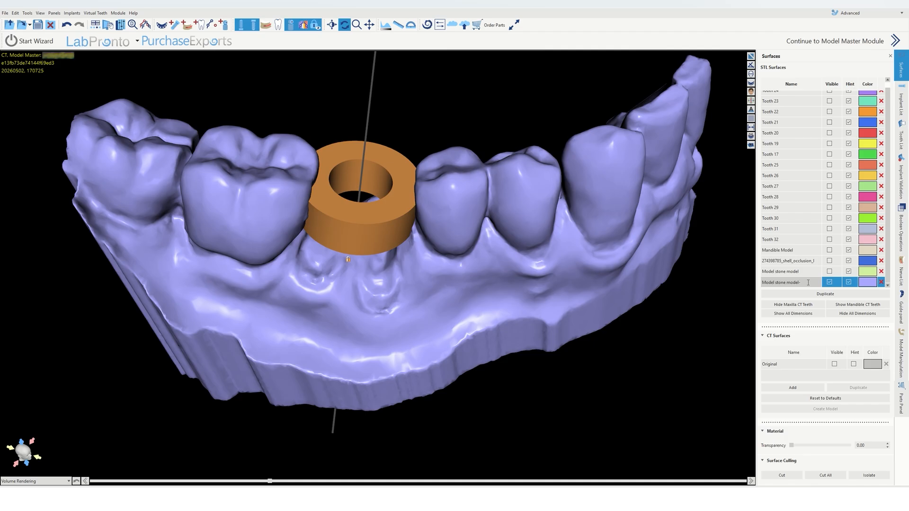
key(Return)
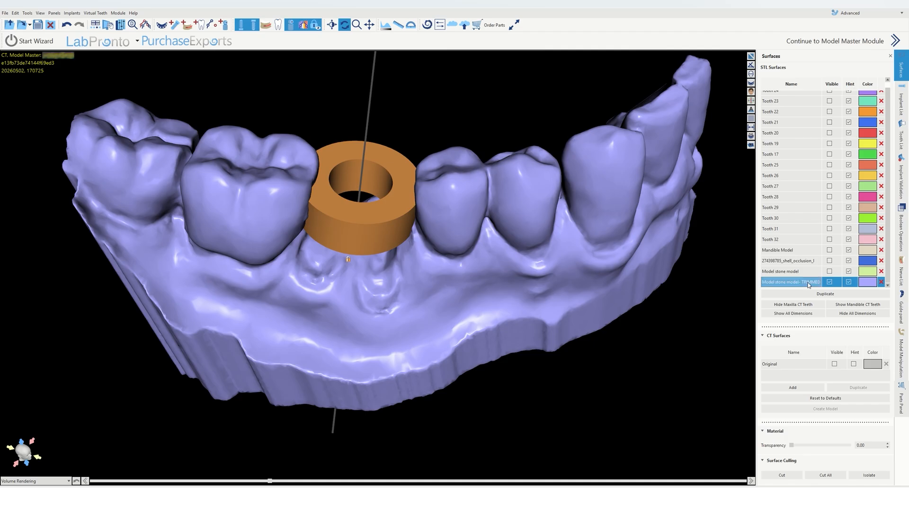
Step: Rename the first stone model to "MAND closed mod"
click(782, 274)
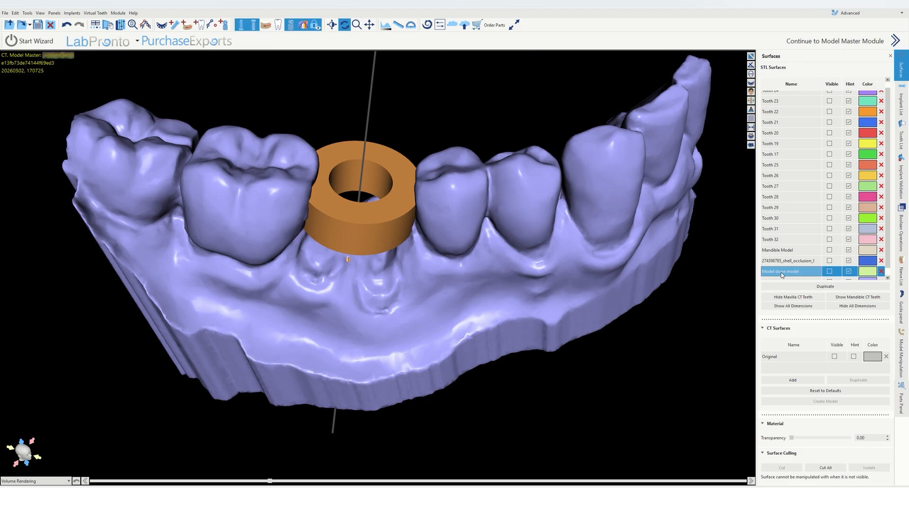
click(782, 273)
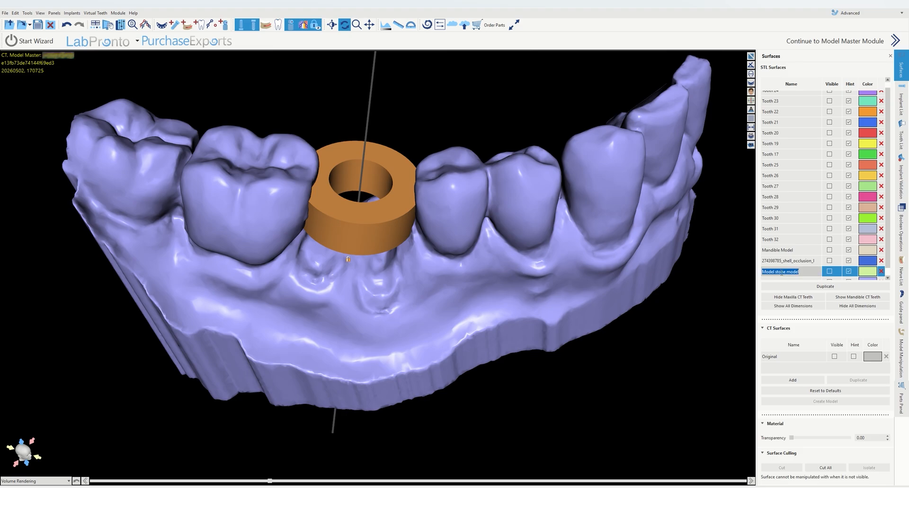
text(MAND closed mod)
key(Return)
Step: Copy the new name onto the trimmed stone model so it reads "MAND closed mod- TRIMMED"
scroll(784, 270, down, 1)
click(786, 280)
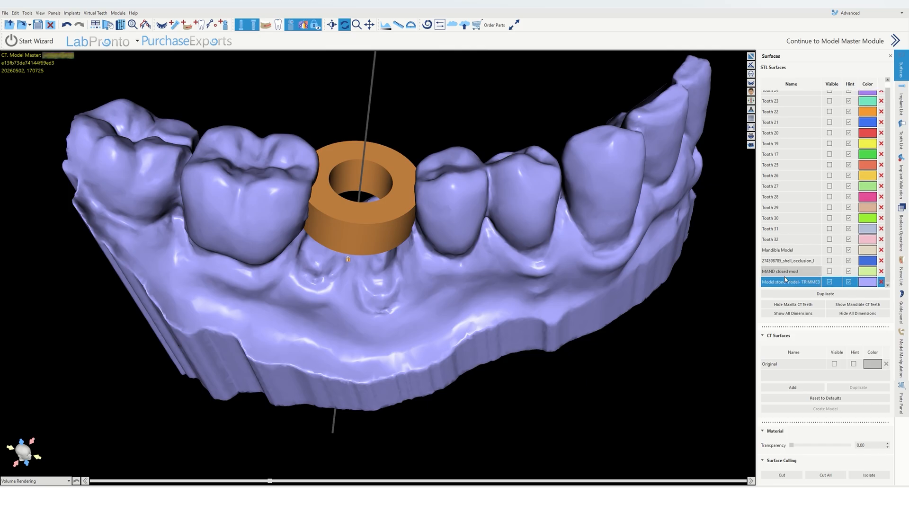
click(797, 273)
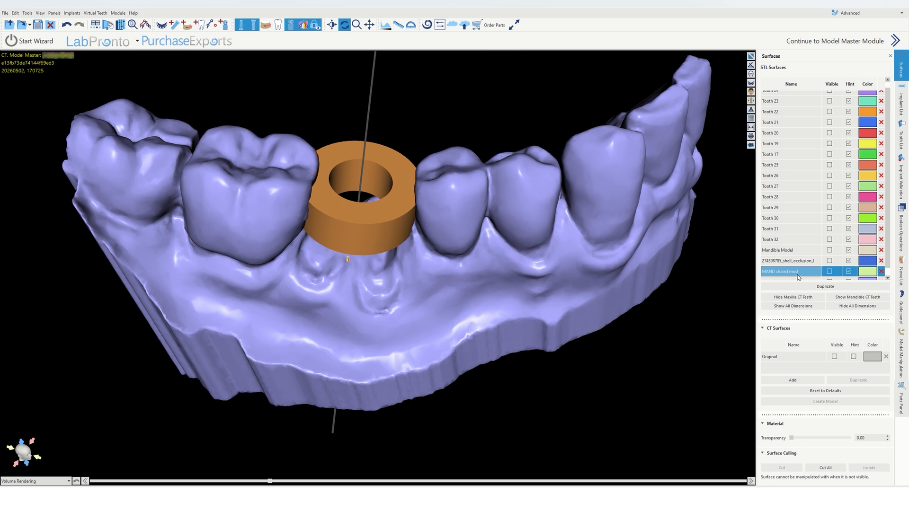
click(798, 275)
key(ctrl+c)
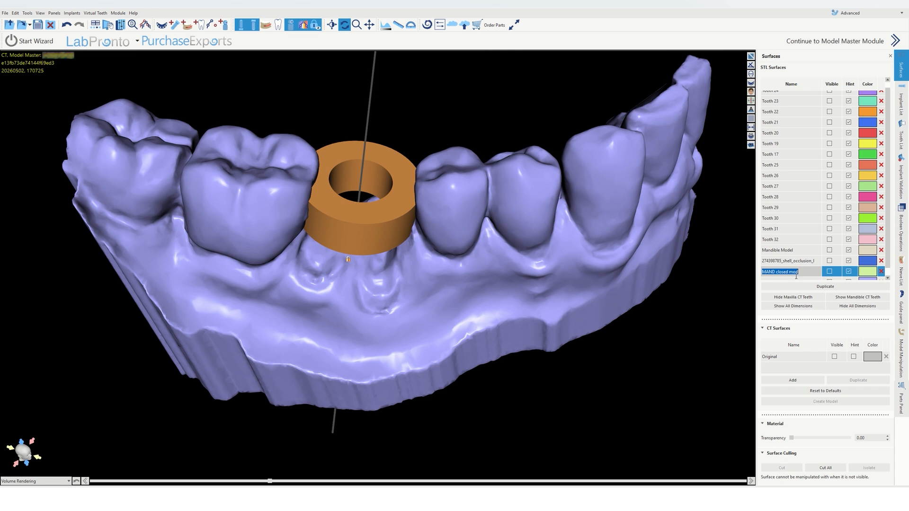
click(798, 273)
scroll(799, 277, down, 1)
double_click(799, 280)
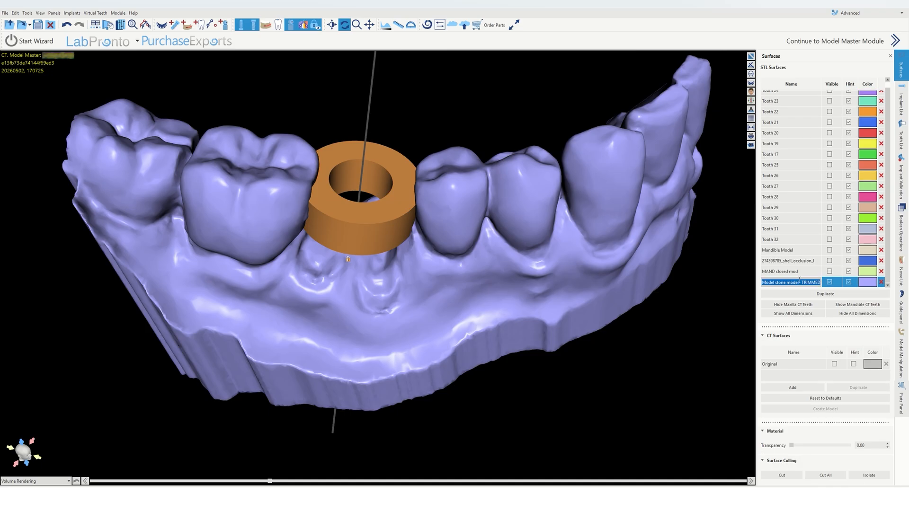
drag(800, 282, 760, 283)
key(ctrl+v)
click(805, 250)
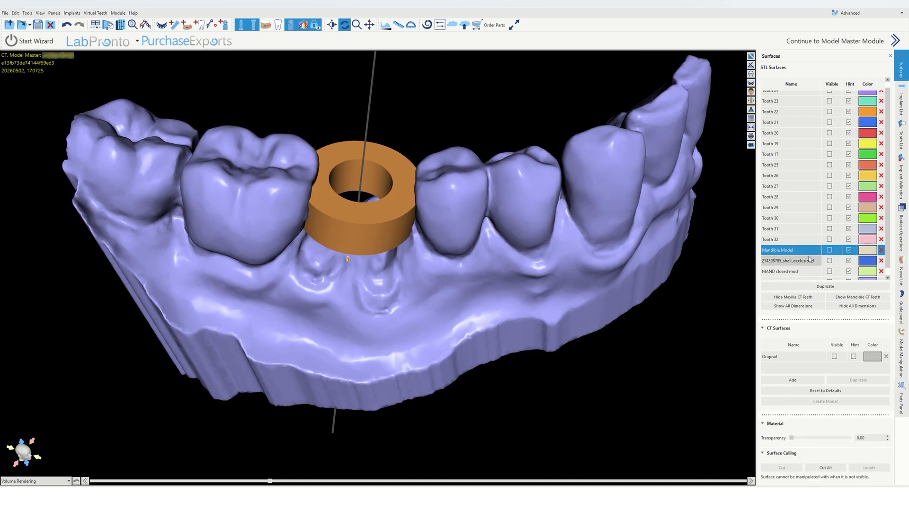
scroll(810, 270, down, 1)
click(808, 274)
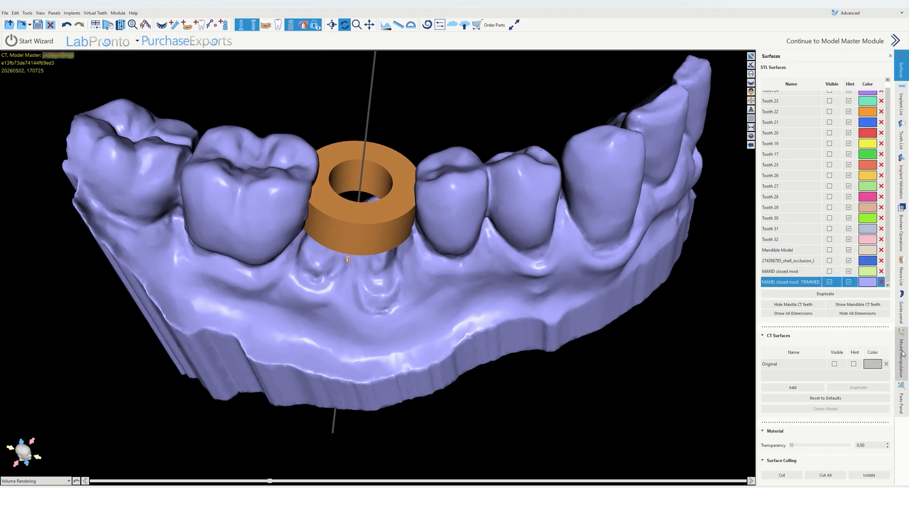
Step: In the guide panel, start a surgical guide curve on the trimmed model, placing points from a posterior cusp along the buccal gingiva
click(902, 313)
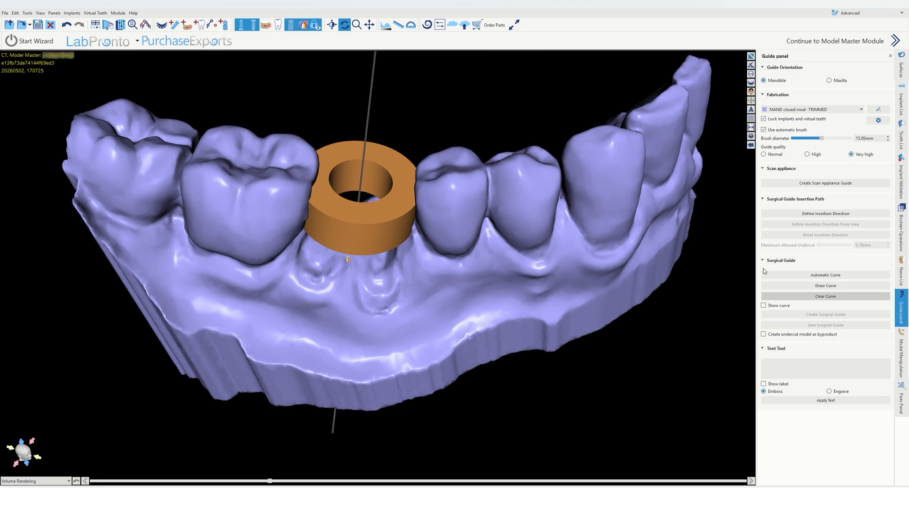
drag(411, 164, 400, 244)
right_drag(399, 105, 352, 285)
drag(383, 143, 373, 87)
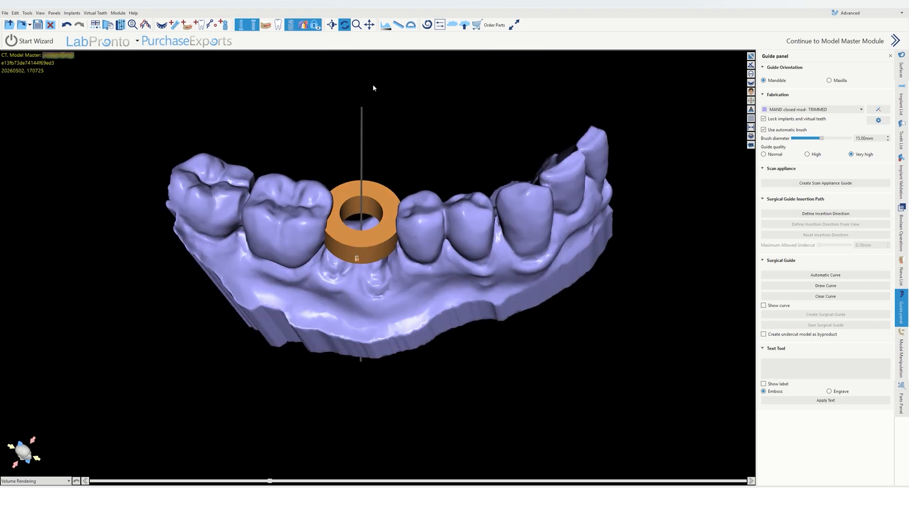
click(828, 286)
drag(433, 280, 500, 192)
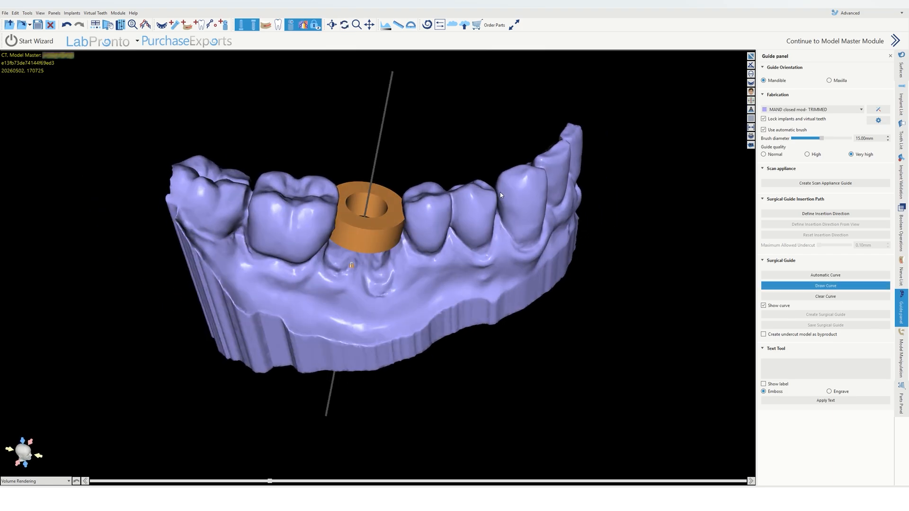
drag(282, 291, 275, 252)
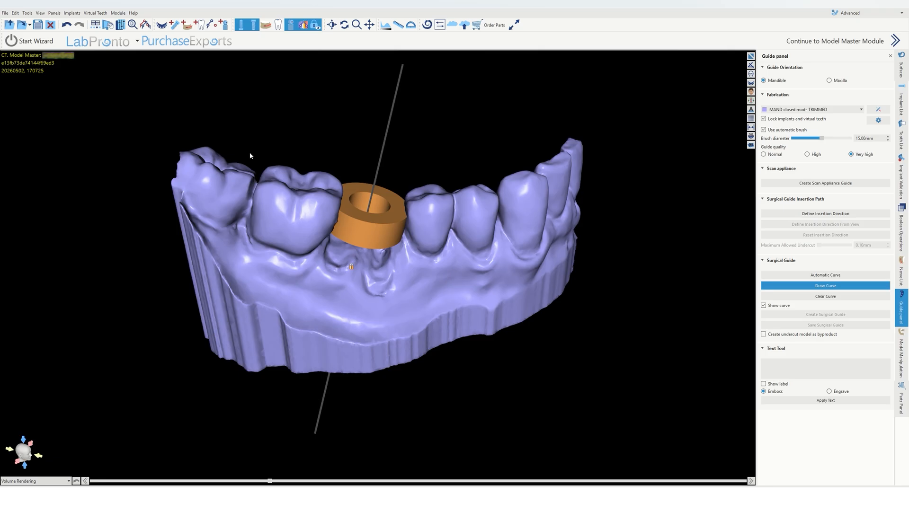
drag(250, 156, 234, 256)
drag(267, 221, 249, 177)
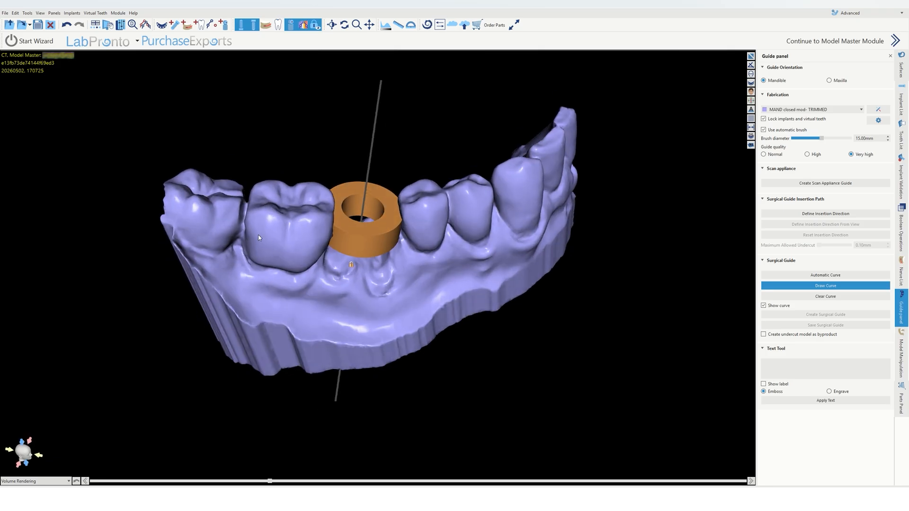
drag(259, 237, 314, 219)
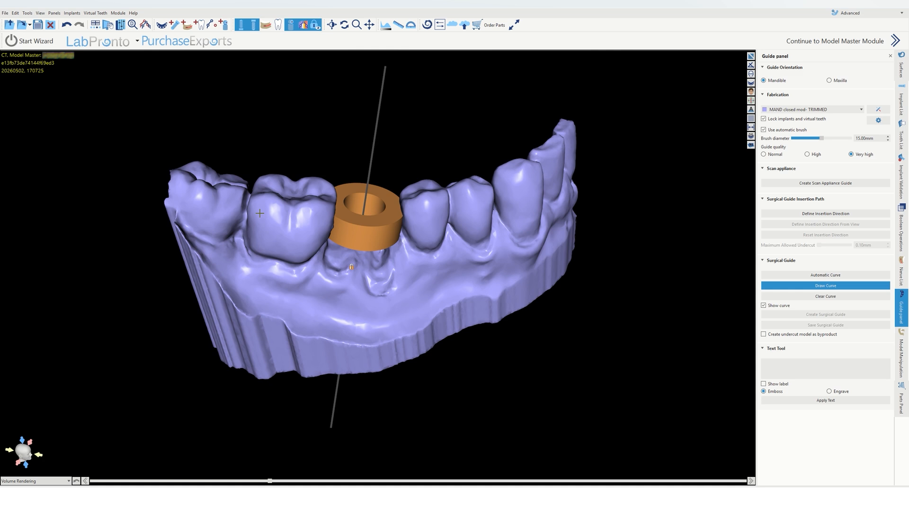
click(259, 214)
click(260, 243)
click(264, 272)
click(311, 281)
click(353, 283)
click(409, 277)
Step: Continue the guide curve along the buccal side past the sleeve and up onto the opposite end tooth
right_drag(348, 285, 309, 191)
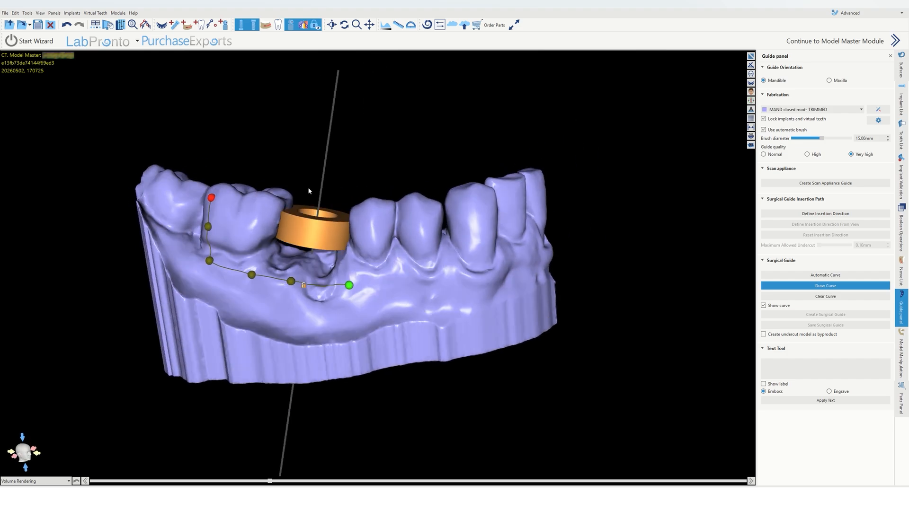
click(380, 279)
click(430, 285)
click(475, 255)
click(480, 226)
click(472, 200)
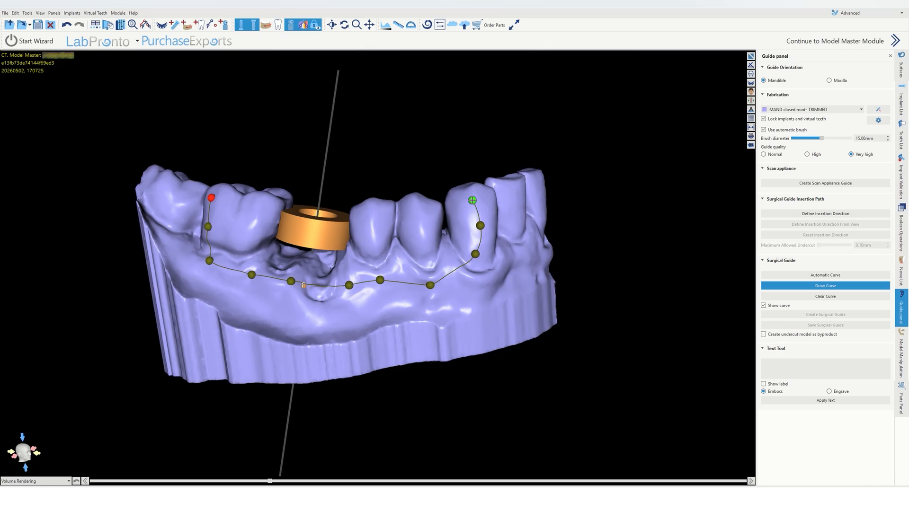
Step: Turn the model and place curve points along the lingual side of the teeth, then end the placement
right_drag(458, 148, 472, 316)
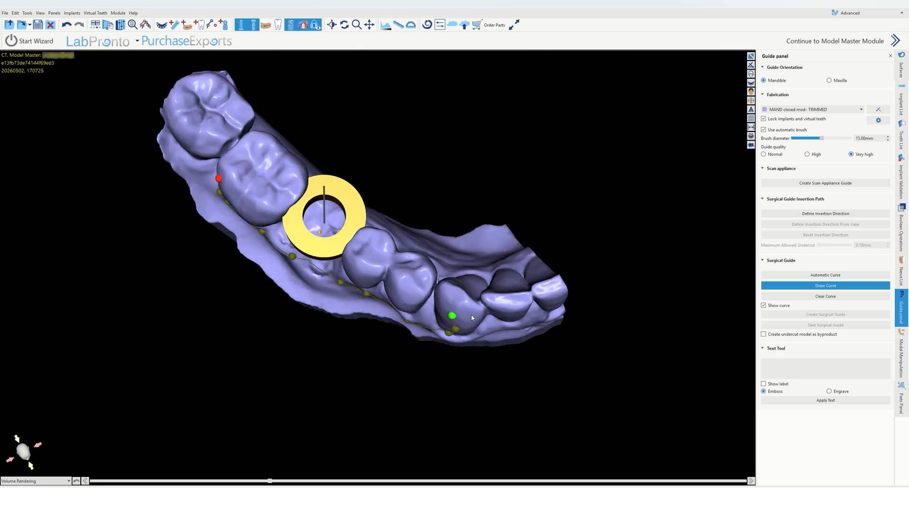
click(452, 295)
right_drag(546, 295, 322, 297)
click(264, 265)
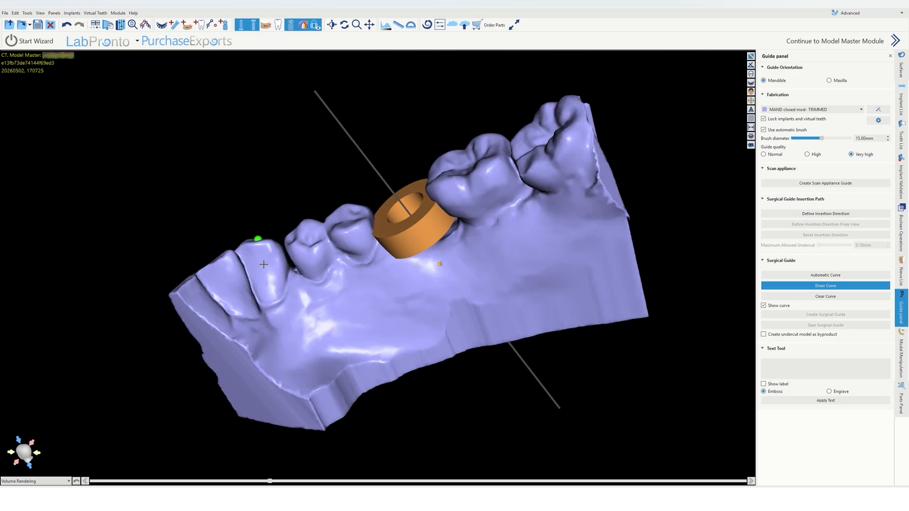
click(281, 288)
click(308, 296)
click(347, 291)
click(380, 276)
click(406, 273)
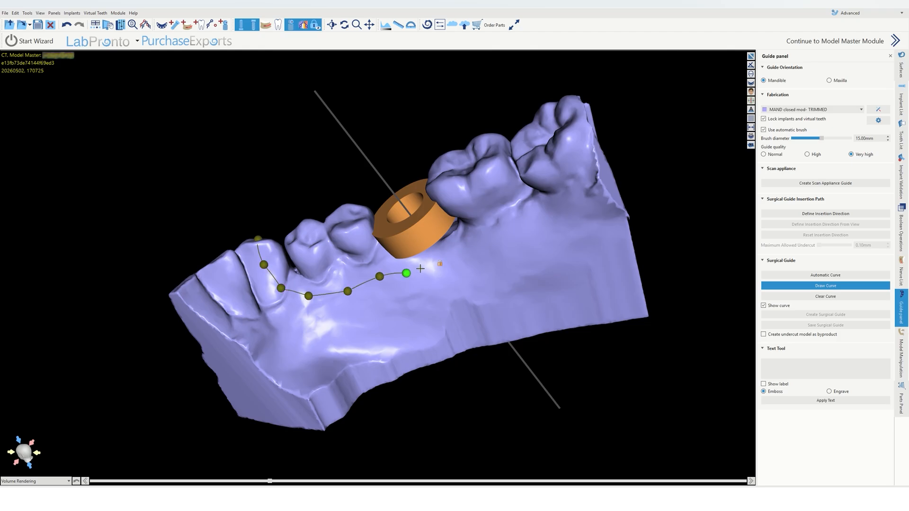
click(441, 260)
click(482, 243)
click(488, 241)
click(498, 232)
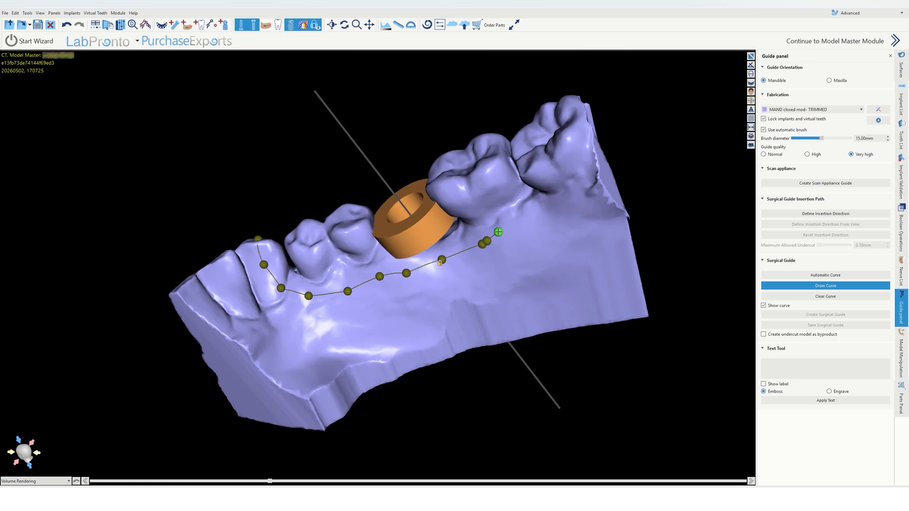
right_click(488, 243)
Step: Close the guide curve over the distal molar and reposition its end points
drag(587, 195, 596, 366)
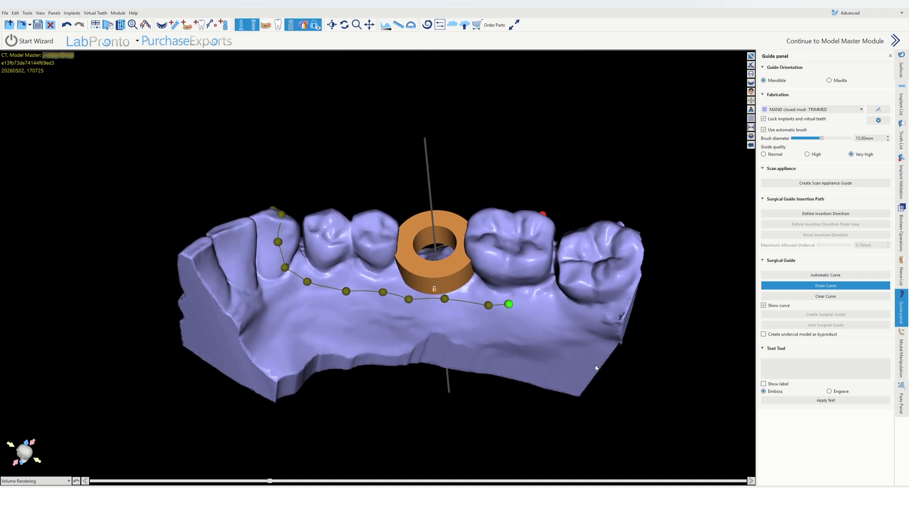
click(508, 275)
click(509, 242)
right_drag(545, 237, 422, 396)
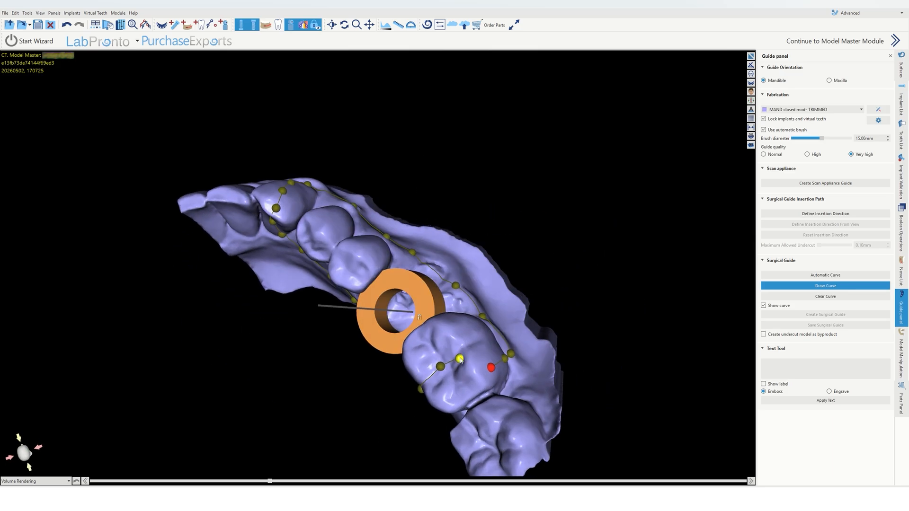
drag(459, 359, 476, 375)
right_drag(448, 386, 502, 218)
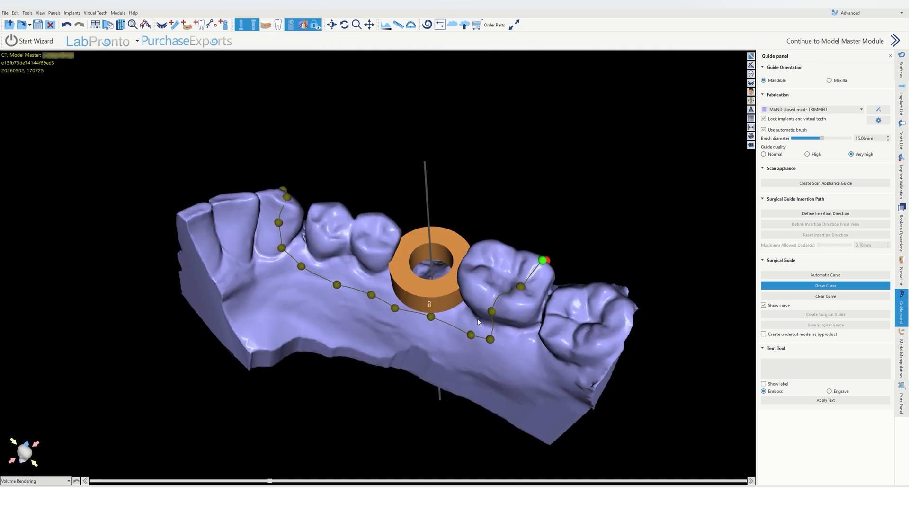
drag(491, 314, 504, 340)
right_drag(292, 337, 298, 417)
right_drag(445, 201, 424, 261)
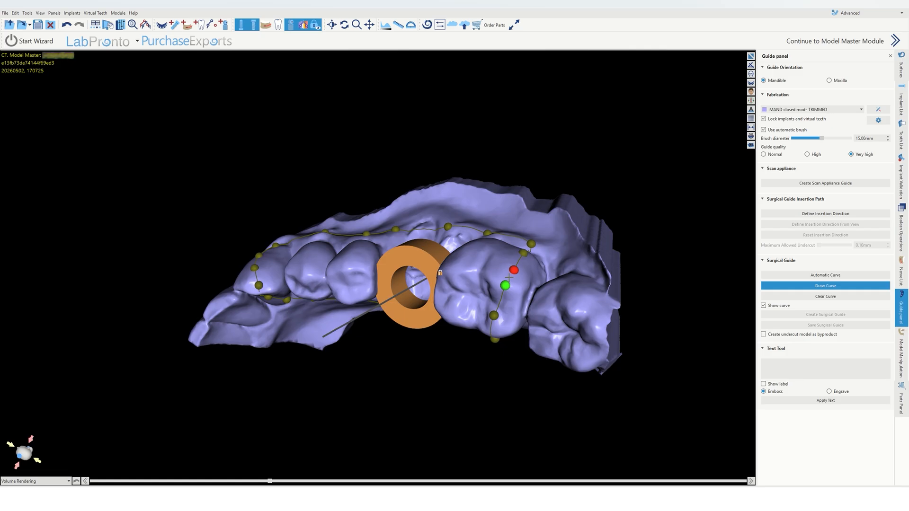
click(509, 277)
right_drag(428, 252, 470, 237)
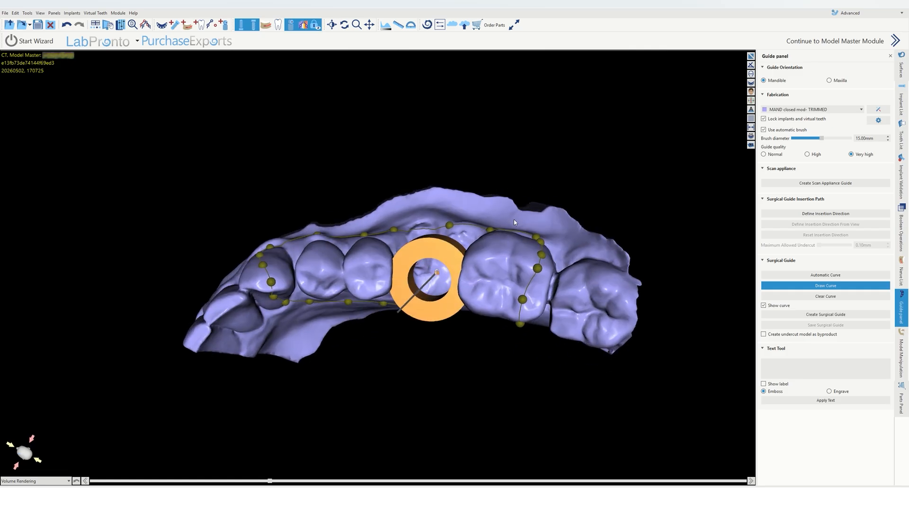
Step: Hide the implant and sleeve and drag the curve's control points to refine the outline around the teeth
right_drag(333, 163, 454, 265)
click(256, 27)
drag(521, 302, 487, 299)
right_drag(377, 158, 322, 317)
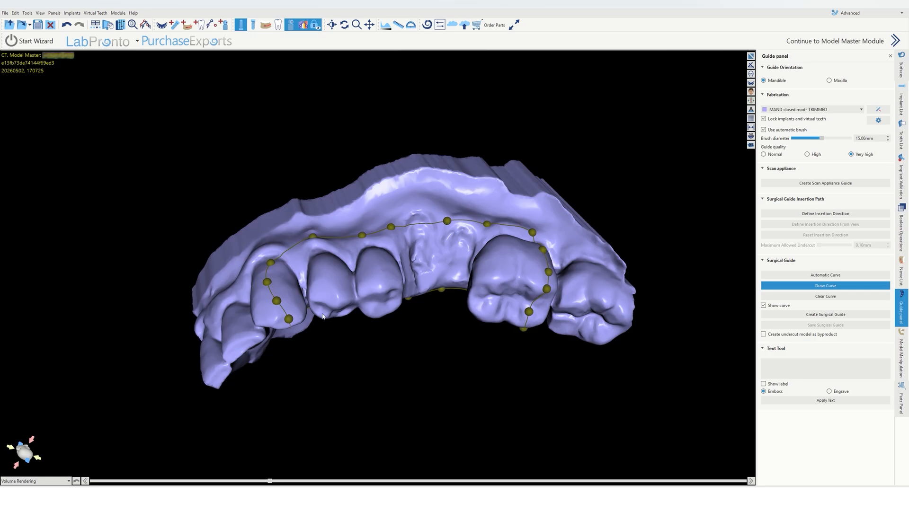
drag(314, 237, 317, 246)
drag(270, 264, 274, 272)
right_drag(380, 417, 401, 147)
right_drag(522, 280, 518, 244)
right_drag(468, 264, 470, 292)
drag(486, 237, 501, 246)
drag(534, 253, 528, 264)
drag(542, 273, 538, 280)
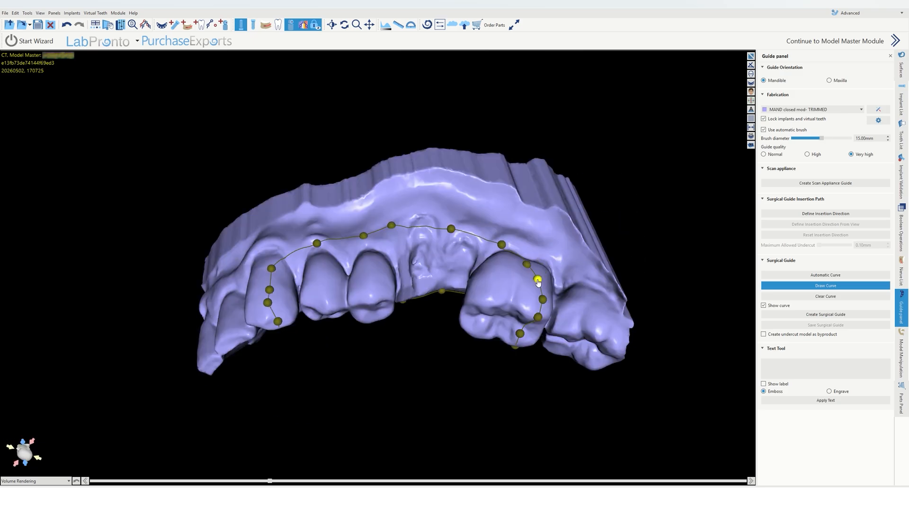
Step: Turn the model to inspect the guide curve from the occlusal side
right_drag(438, 397, 400, 373)
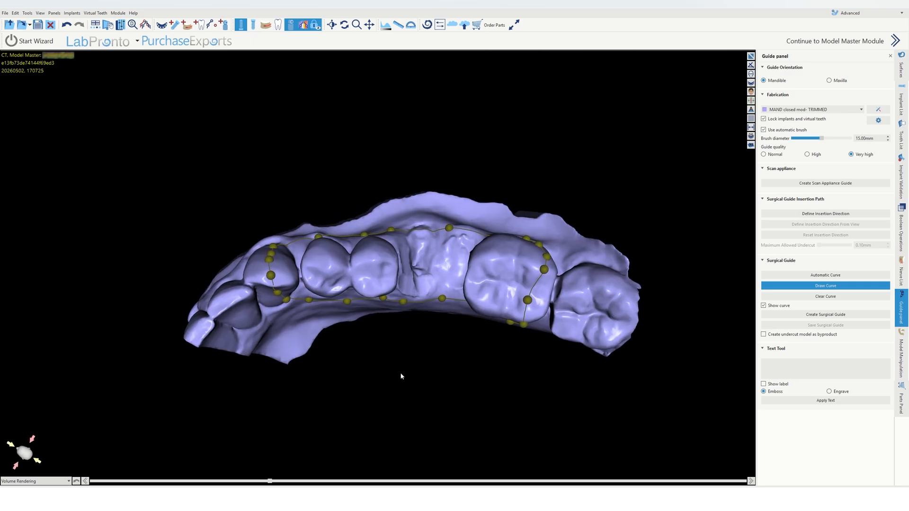
right_drag(658, 261, 654, 251)
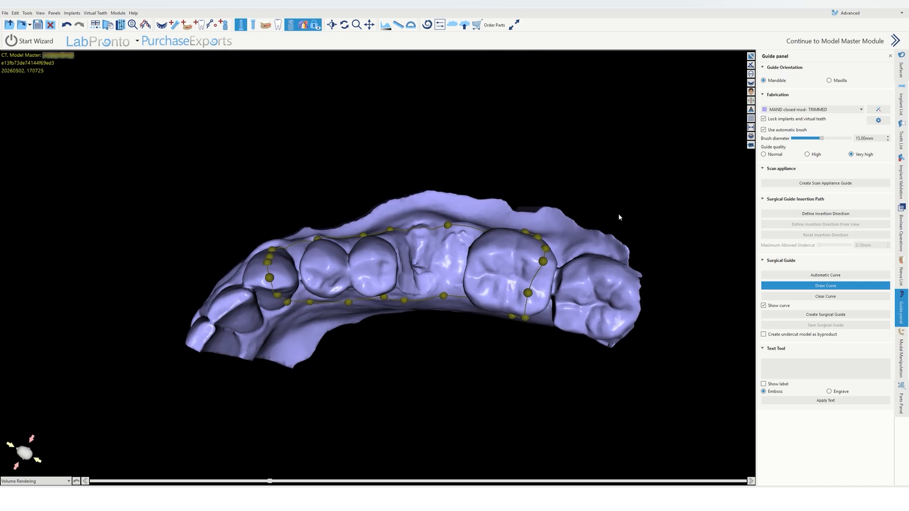
right_drag(619, 214, 626, 213)
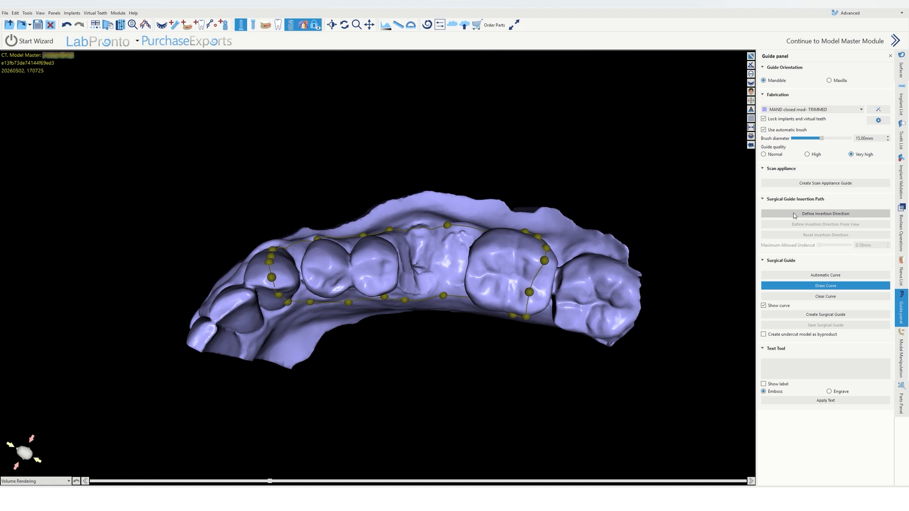
right_drag(370, 183, 373, 214)
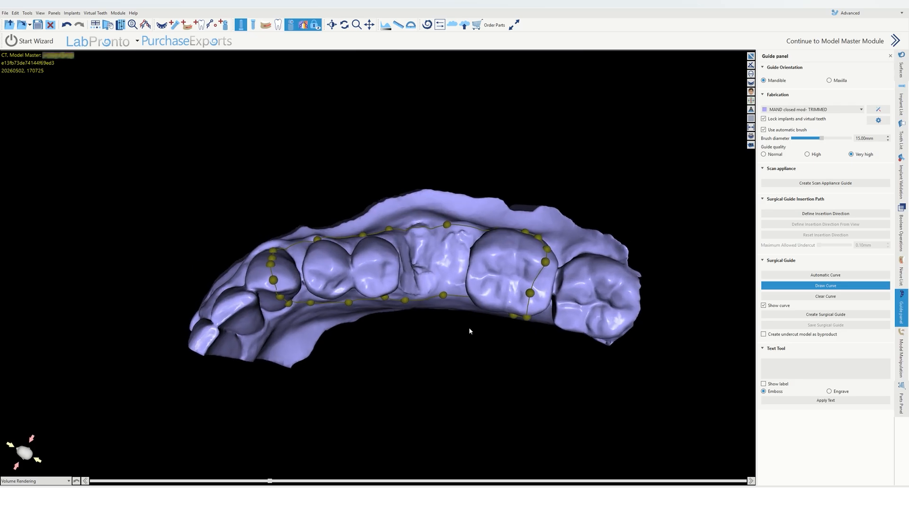
right_drag(469, 329, 378, 190)
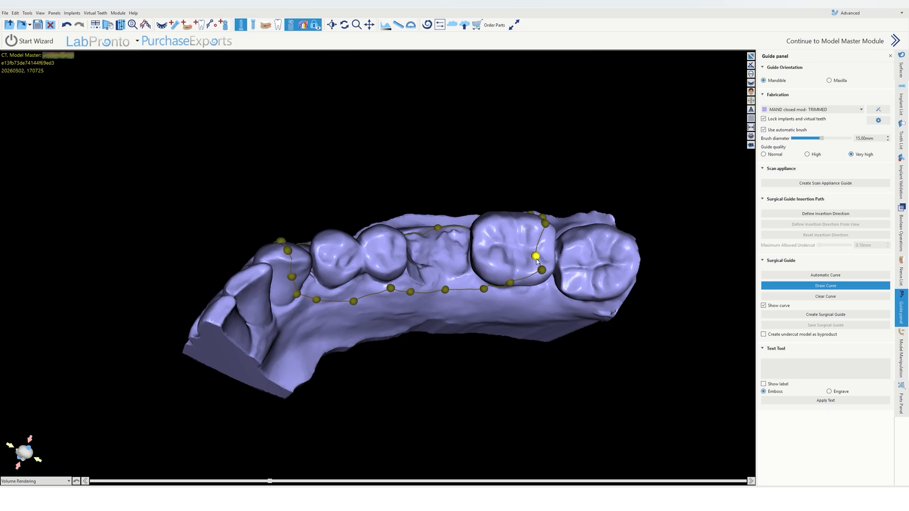
Step: Nudge the curve point beside the distal molar and turn the model to check the outline from the side
drag(536, 259, 546, 257)
right_drag(408, 201, 406, 298)
drag(524, 236, 494, 222)
right_drag(504, 279, 494, 337)
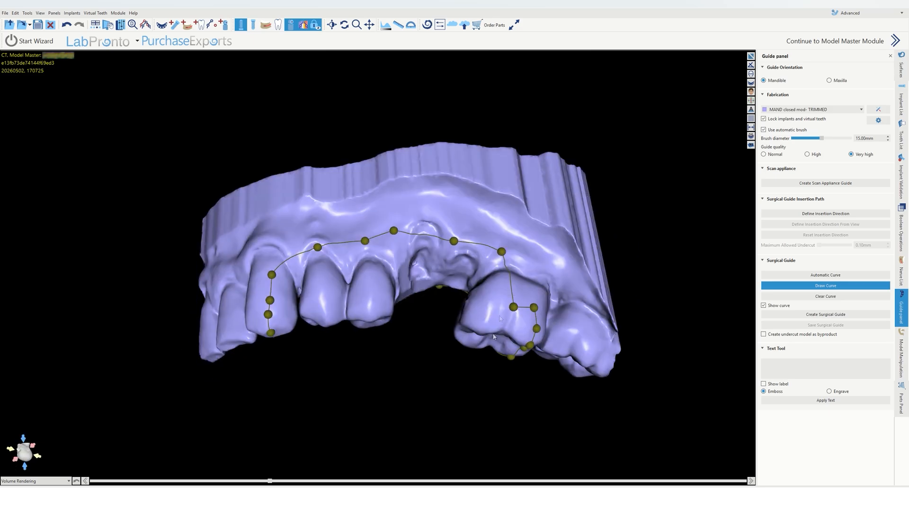
right_drag(507, 284, 405, 251)
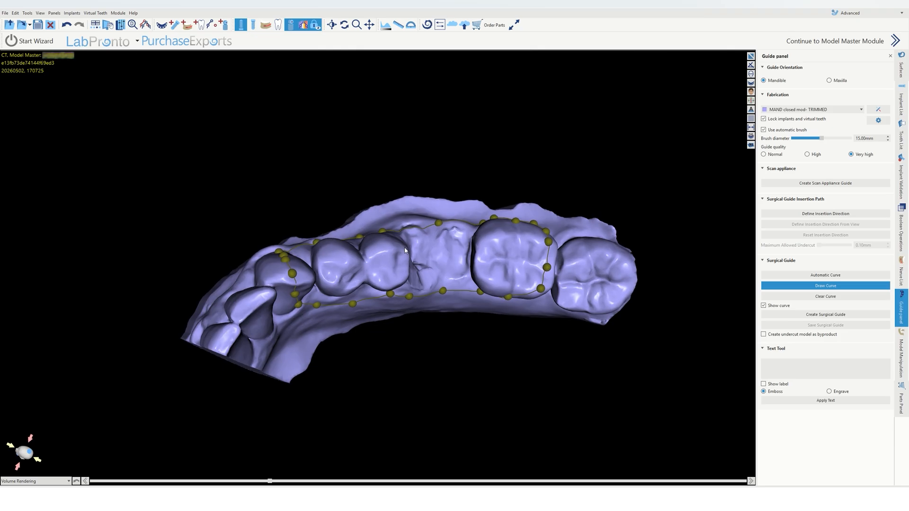
Step: Define the guide's insertion direction from the current occlusal view
click(794, 215)
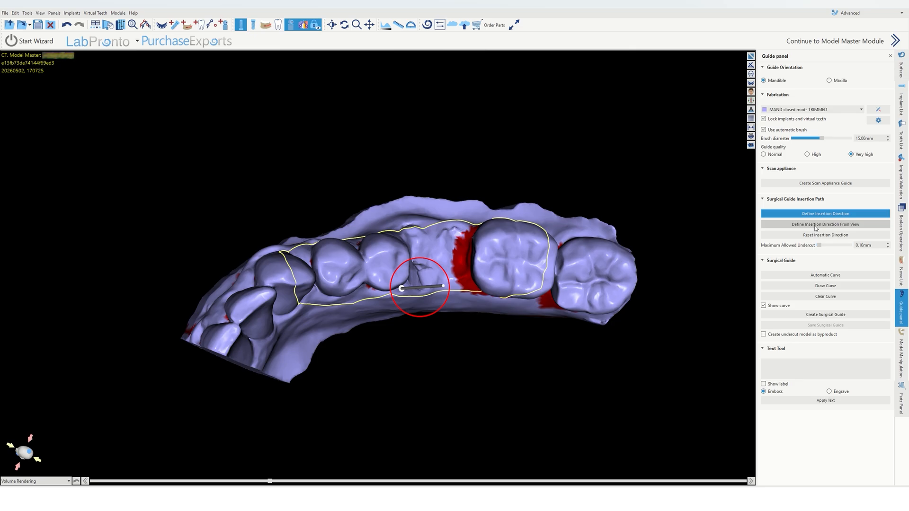
click(815, 226)
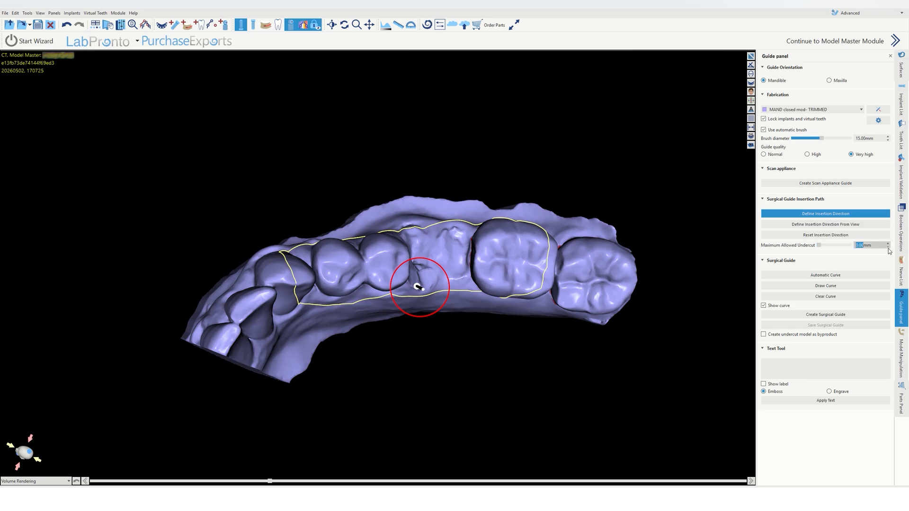
click(852, 260)
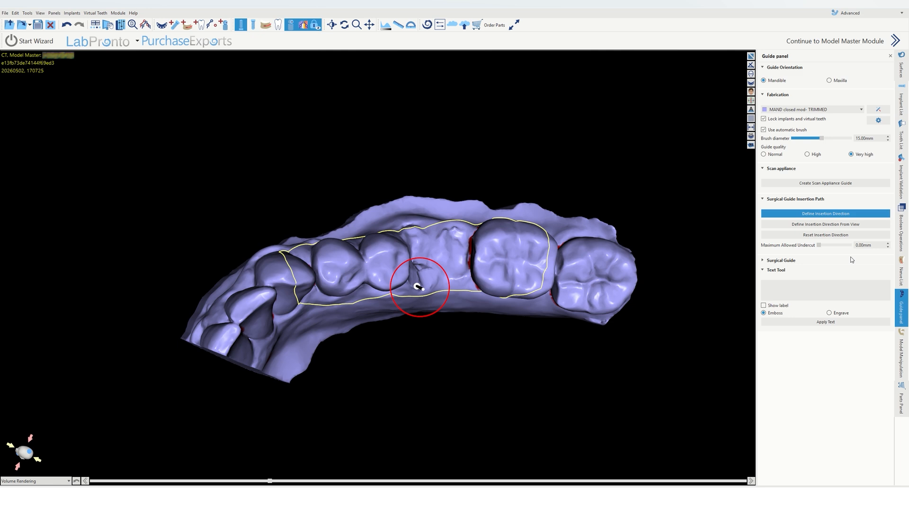
click(788, 261)
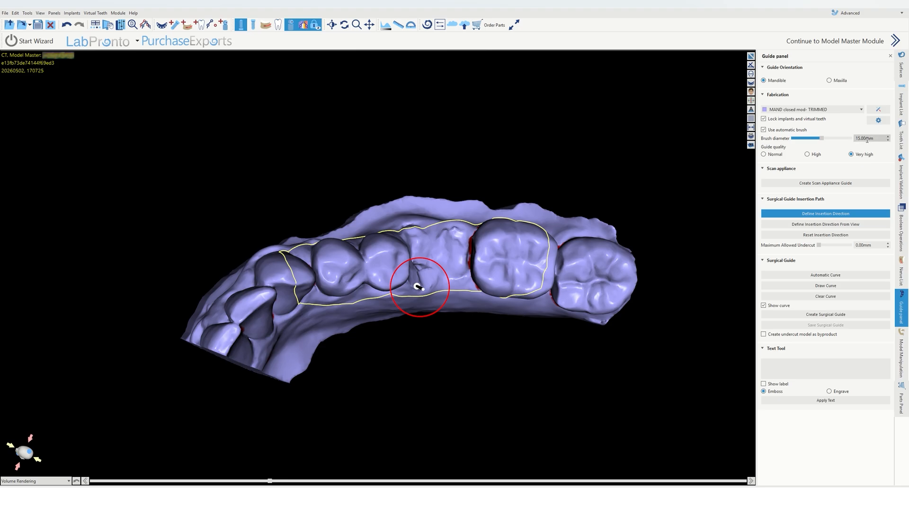
Step: Create the surgical guide from the curve and turn the model to view it
click(821, 315)
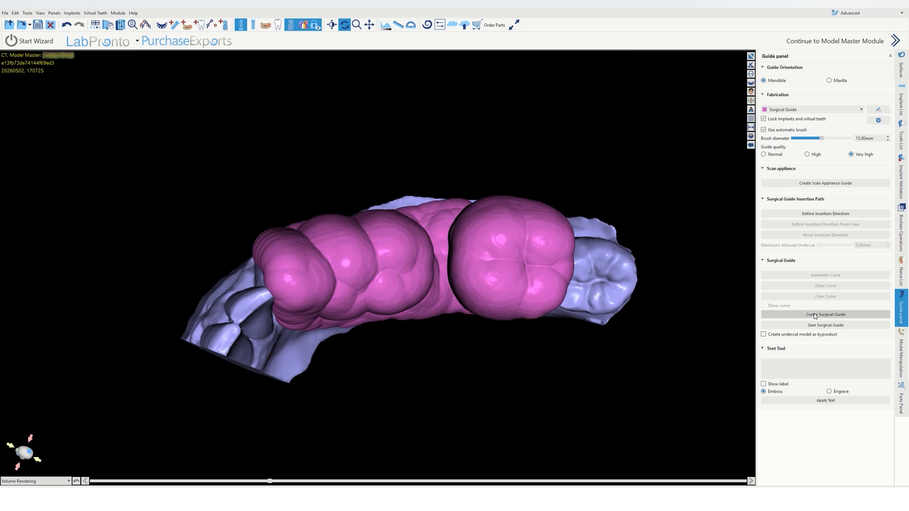
drag(458, 424, 427, 451)
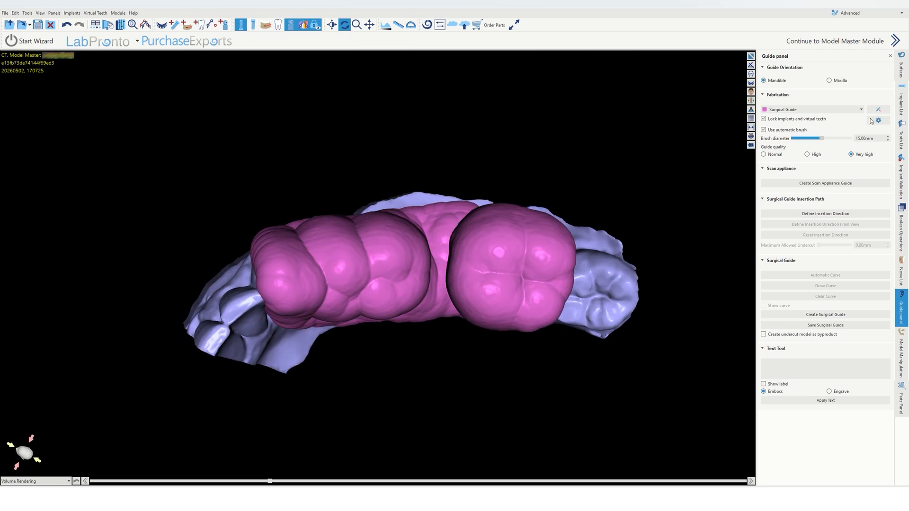
Step: Delete the generated Surgical Guide surface from the surfaces list
click(901, 67)
click(850, 273)
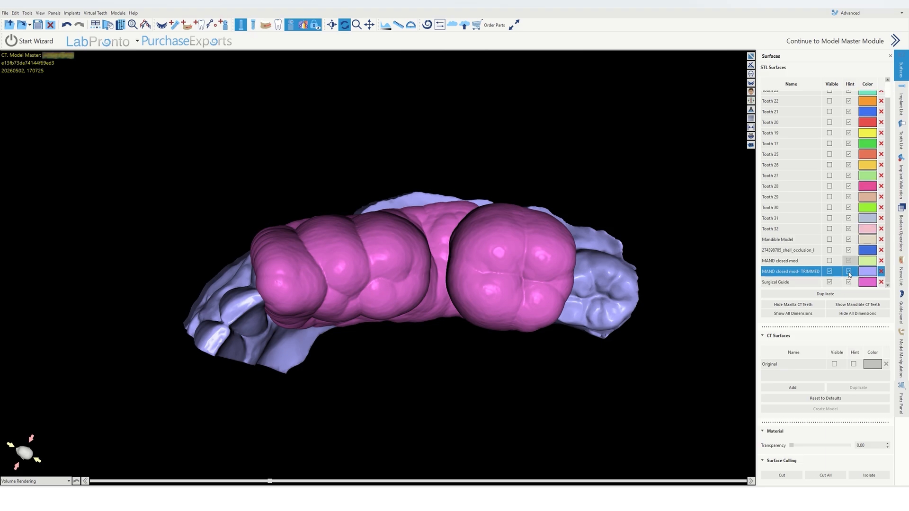
click(881, 282)
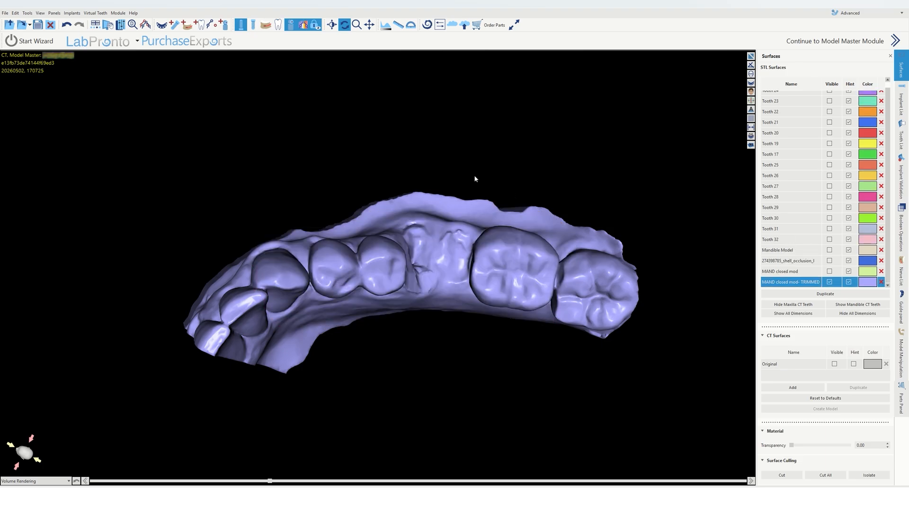
Step: Reopen the guide curve and display the implant sleeve to compare it with the outline
click(905, 356)
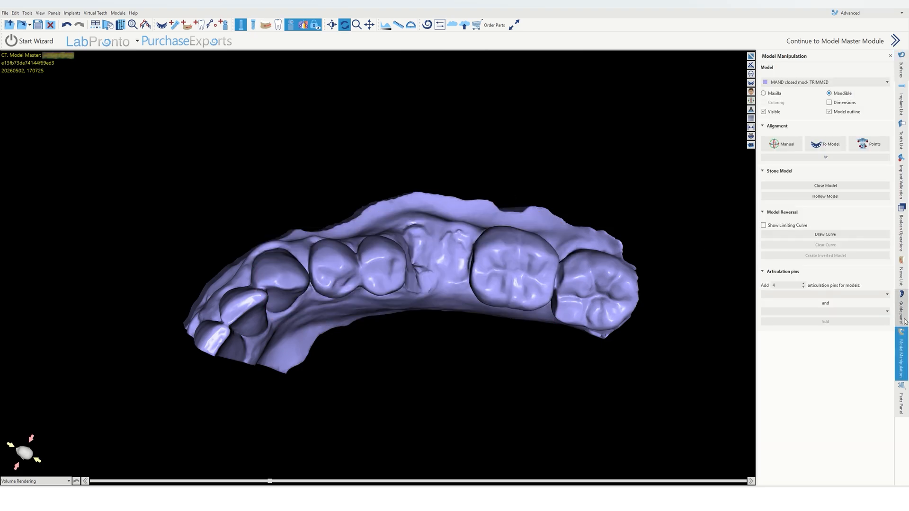
click(901, 313)
click(846, 286)
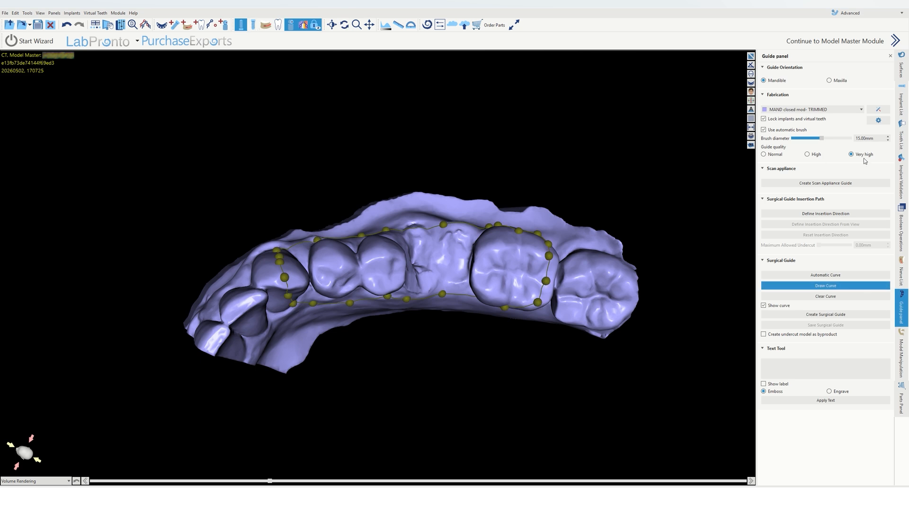
click(901, 102)
click(863, 126)
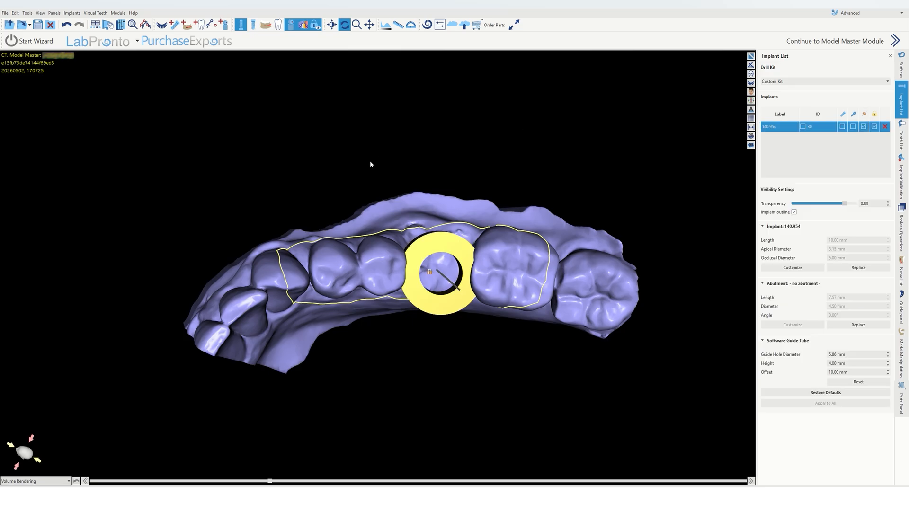
click(252, 29)
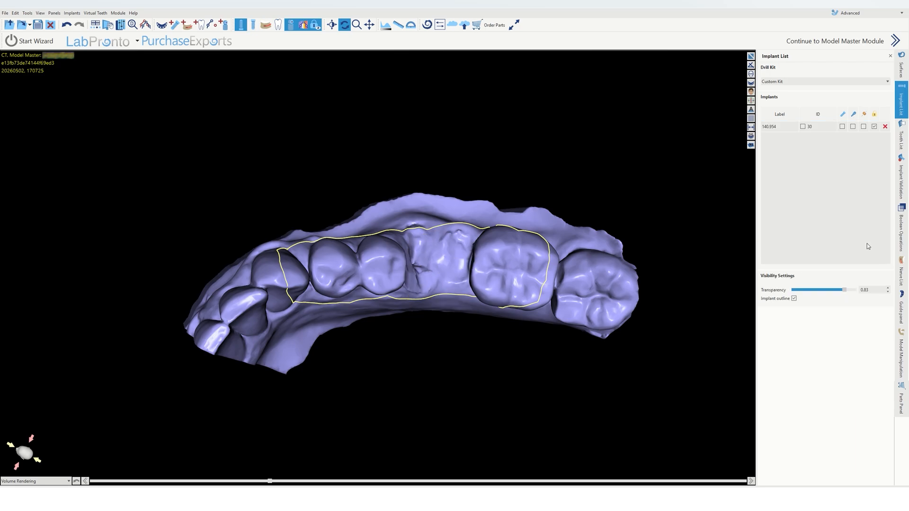
Step: Show the guide curve points again and zoom in on the outline around the teeth
click(901, 308)
click(847, 286)
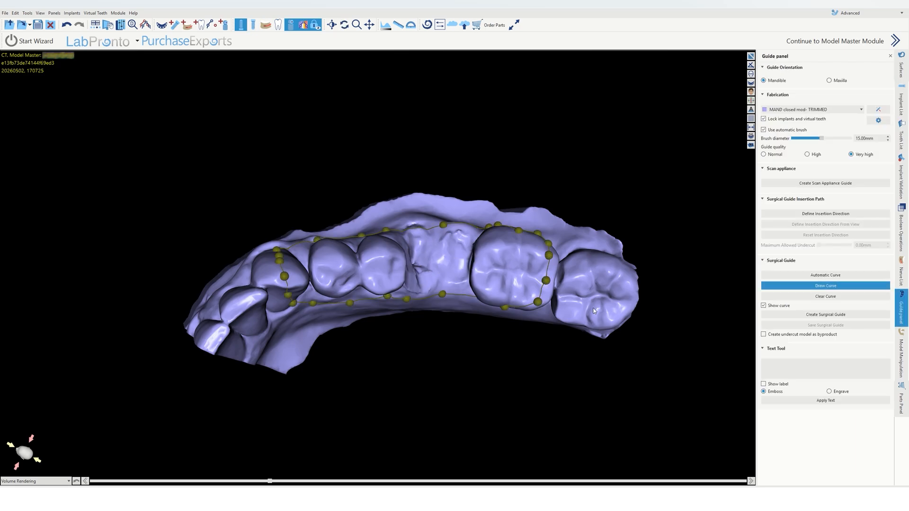
scroll(409, 353, up, 2)
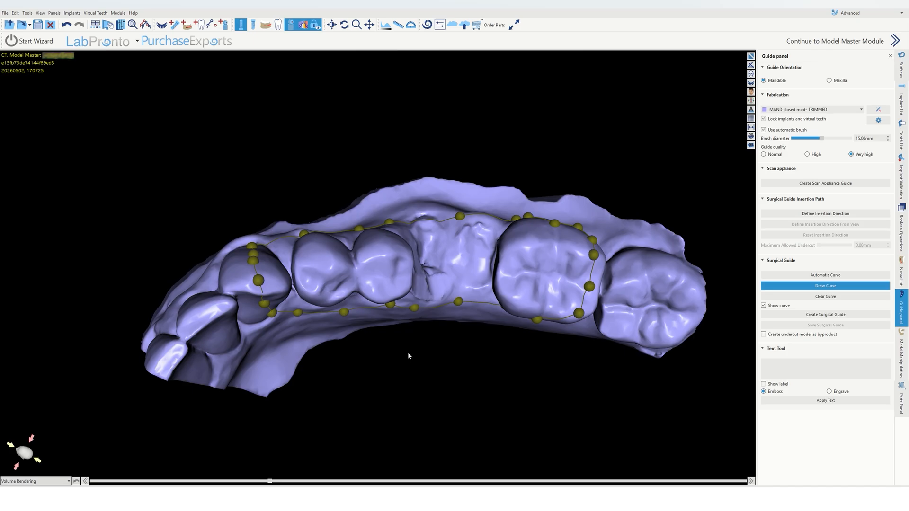
middle_drag(408, 353, 359, 327)
right_drag(359, 328, 360, 333)
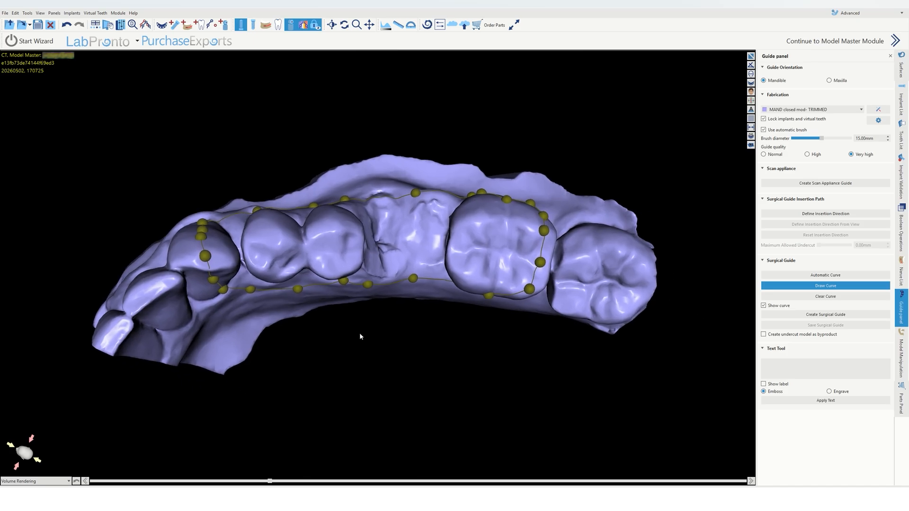
Step: Display the implant, set the insertion direction and create the surgical guide
click(902, 102)
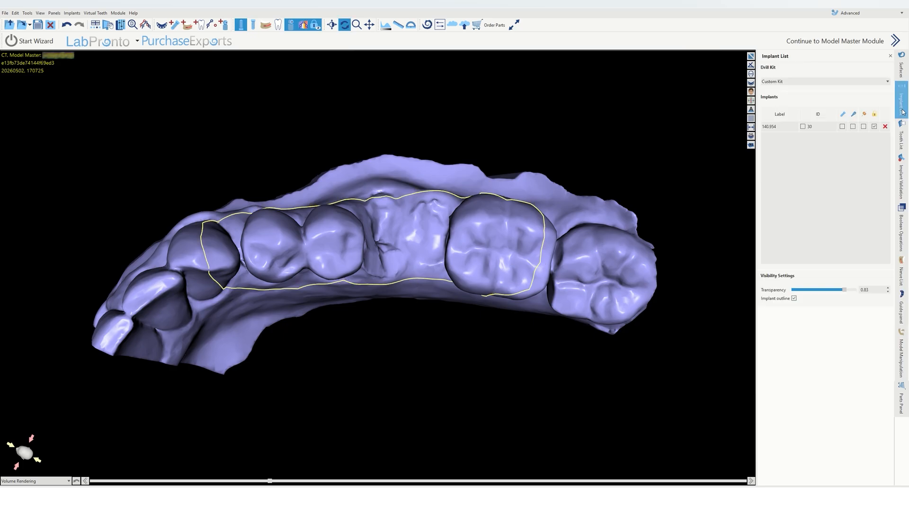
click(864, 127)
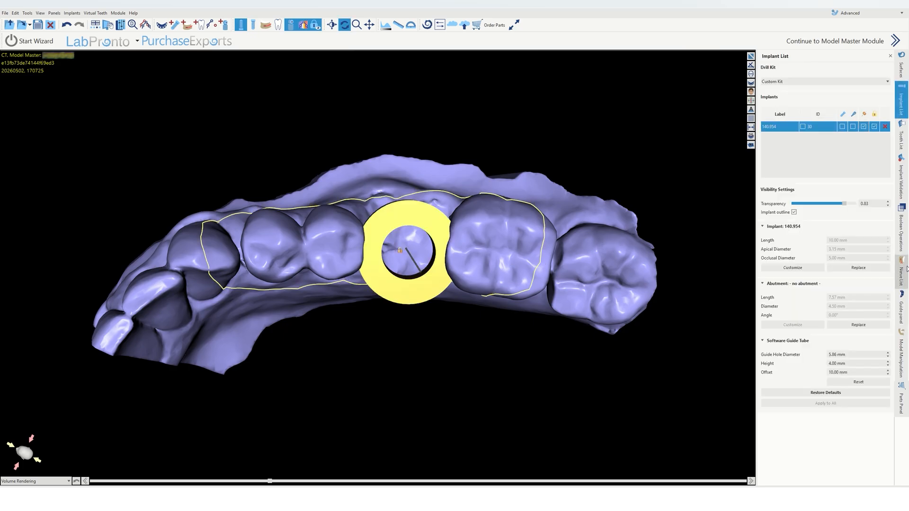
click(902, 310)
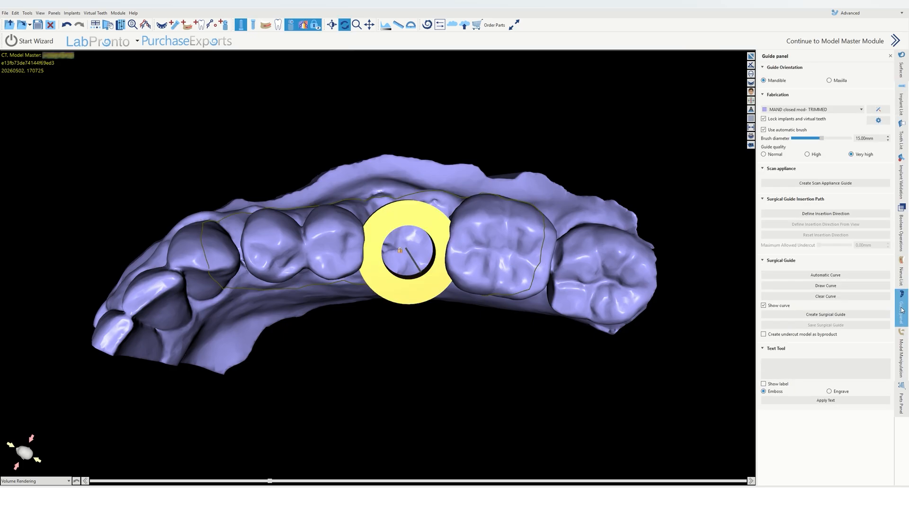
click(828, 215)
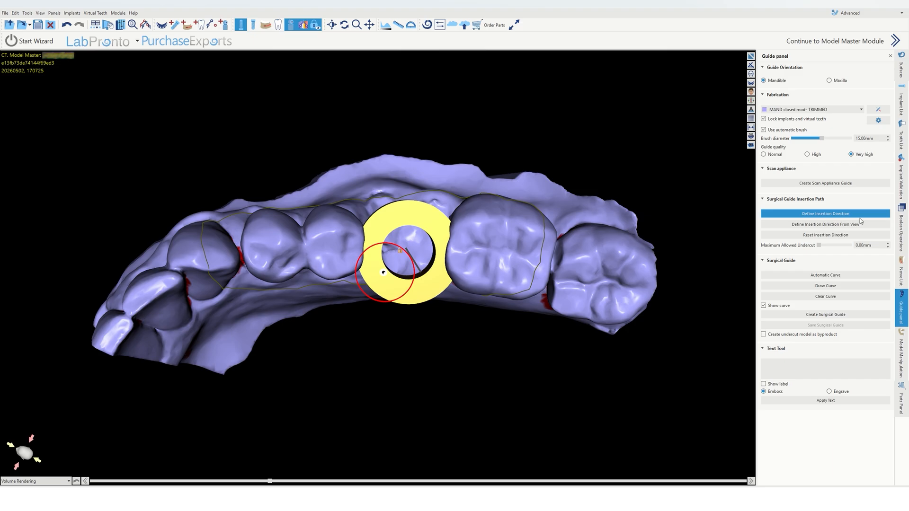
click(836, 315)
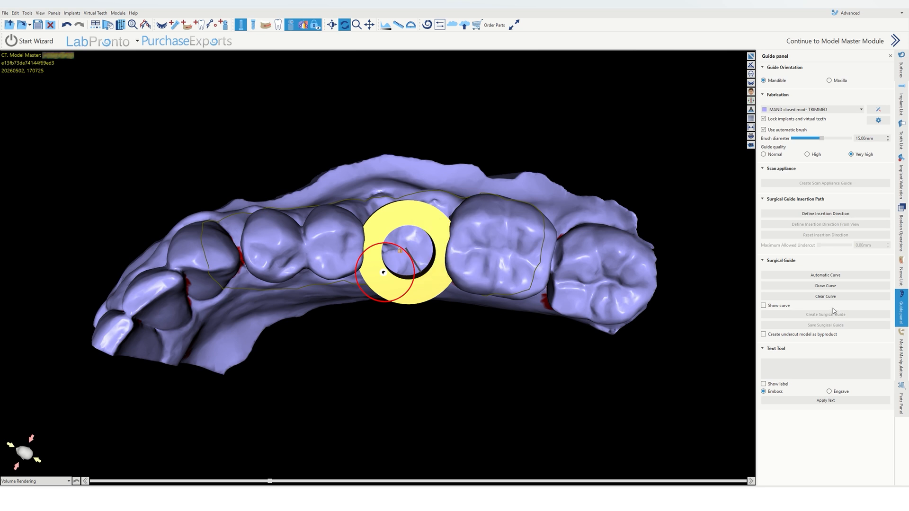
Step: Select the implant and examine the finished guide and sleeve hole from several angles
click(902, 102)
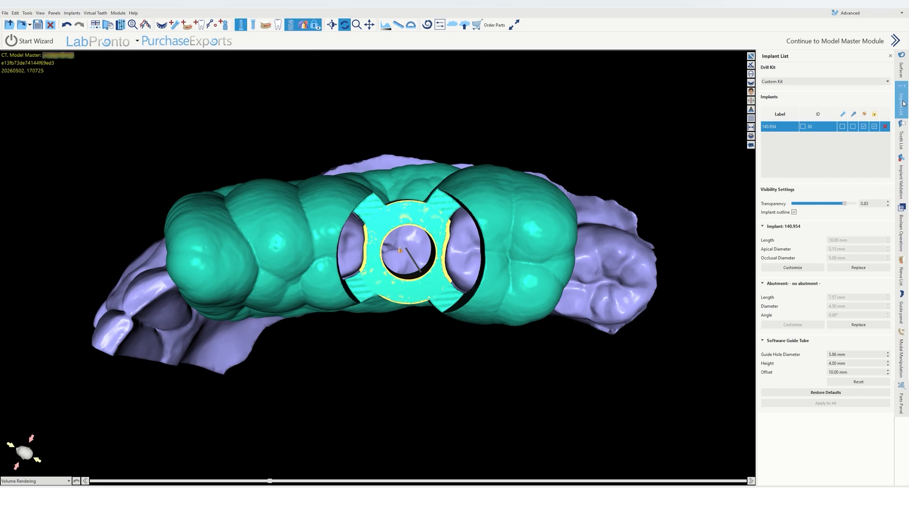
click(864, 126)
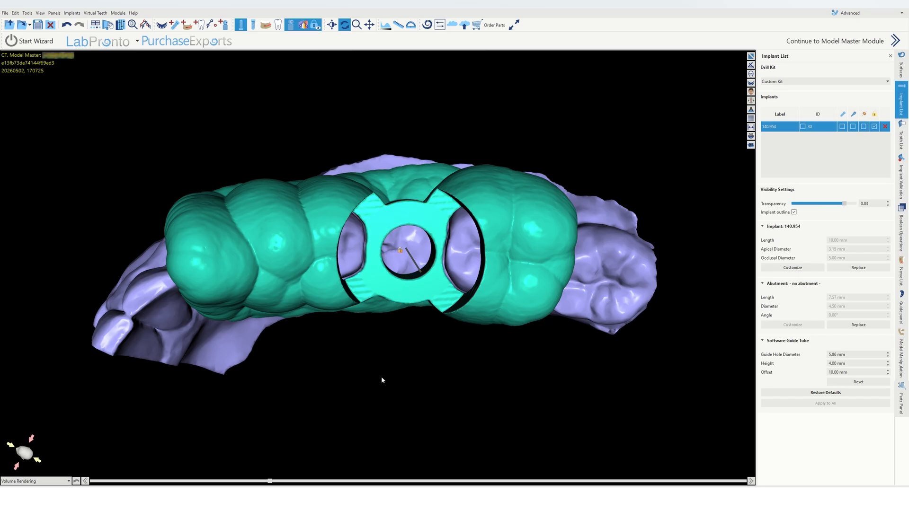
drag(382, 379, 285, 299)
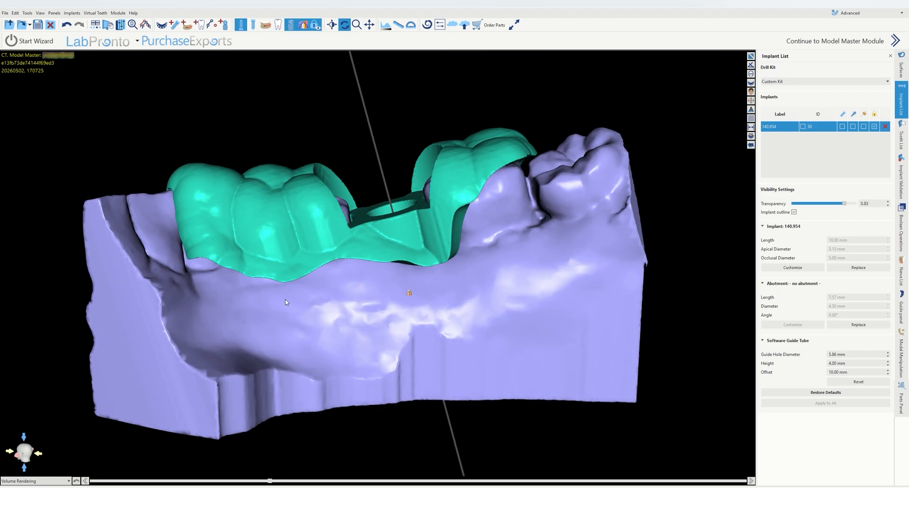
scroll(440, 239, up, 3)
drag(440, 239, 607, 192)
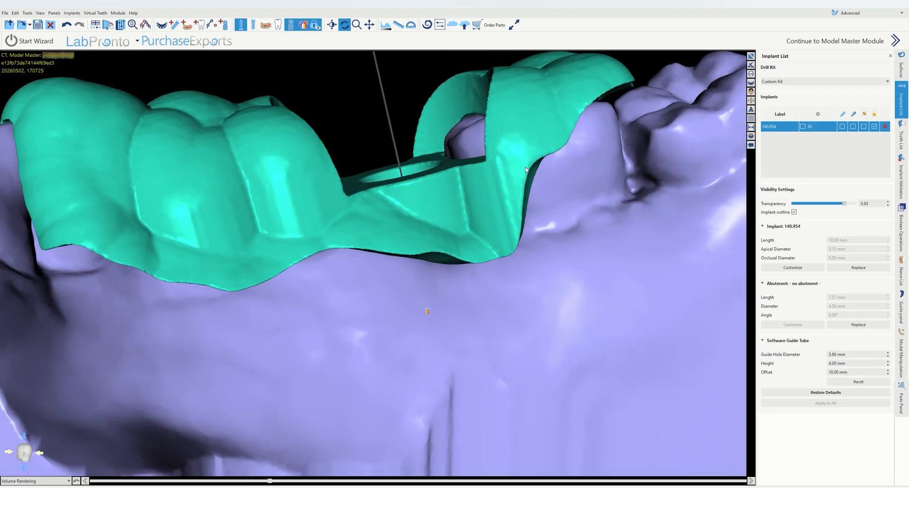
mouse_move(503, 165)
mouse_down()
mouse_move(545, 174)
mouse_move(517, 186)
mouse_move(507, 173)
mouse_up()
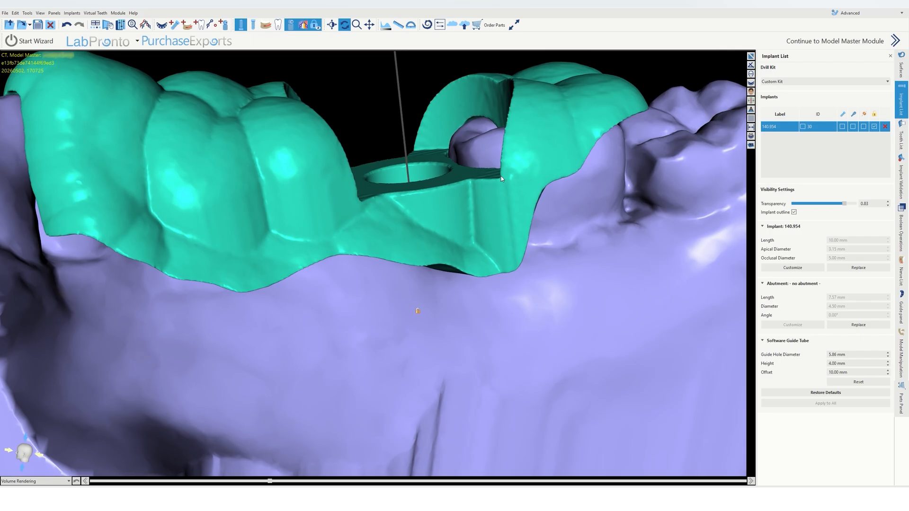
scroll(531, 198, down, 2)
drag(531, 199, 488, 224)
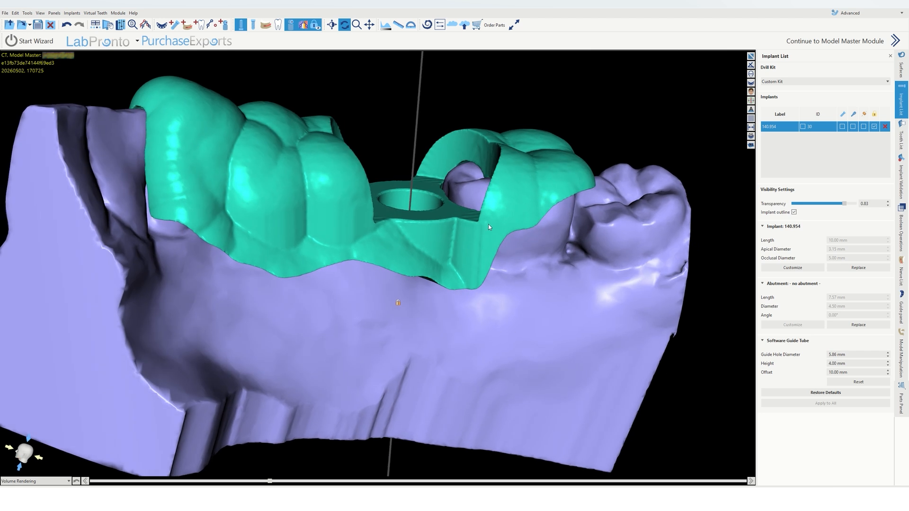
scroll(554, 194, up, 3)
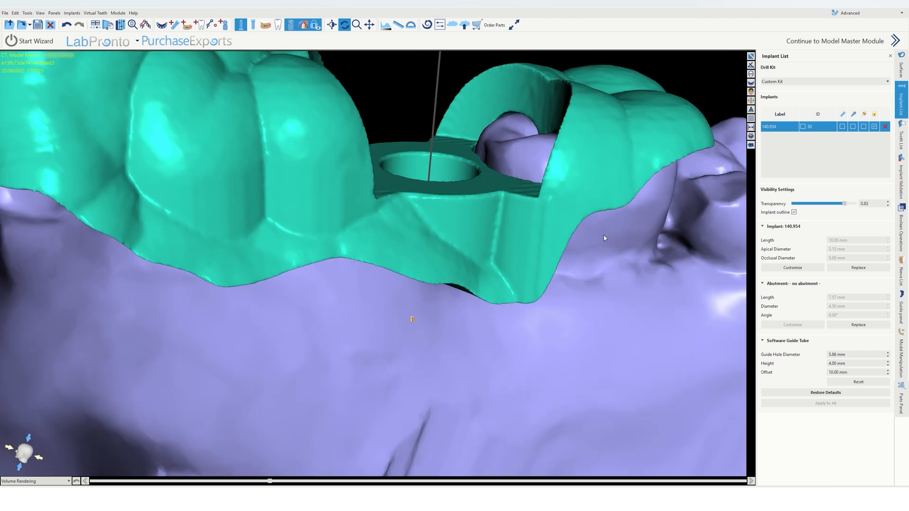
scroll(579, 221, down, 2)
drag(579, 223, 365, 435)
scroll(354, 278, down, 3)
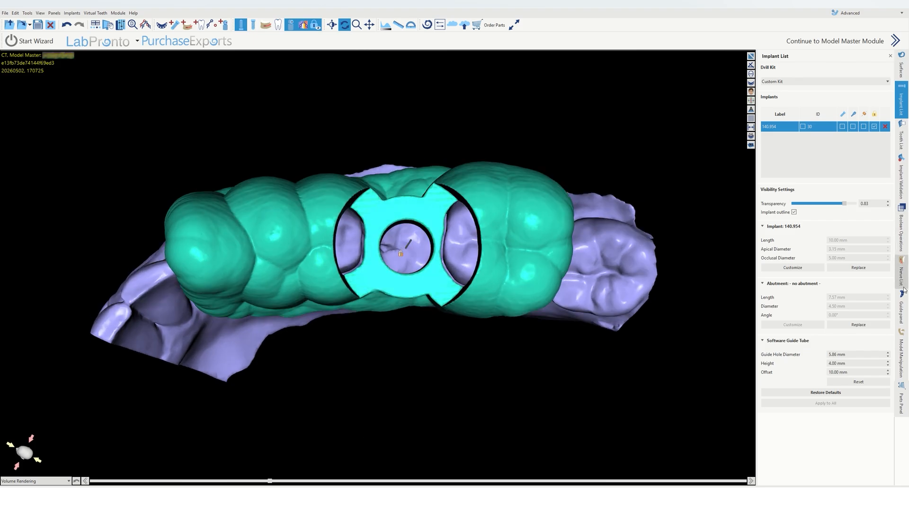
Step: Set the fabrication model back to MAND closed mod- TRIMMED in the guide panel
click(902, 307)
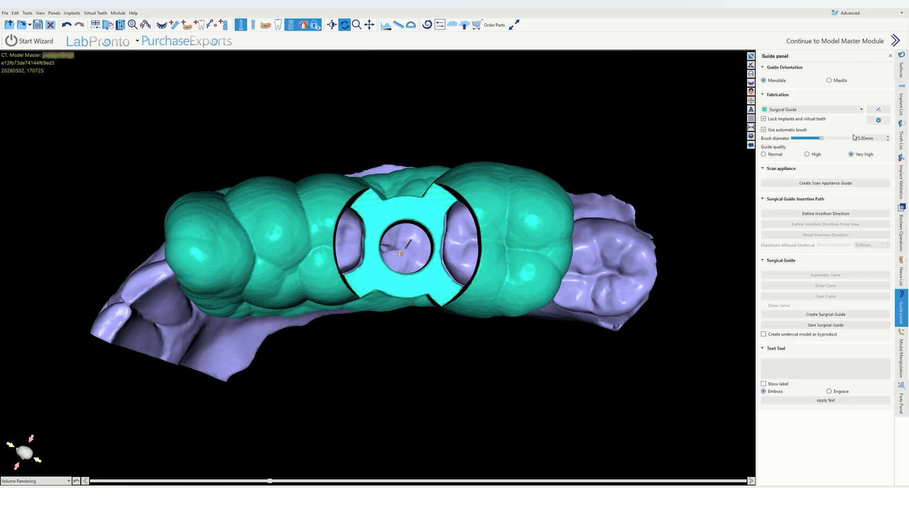
click(821, 109)
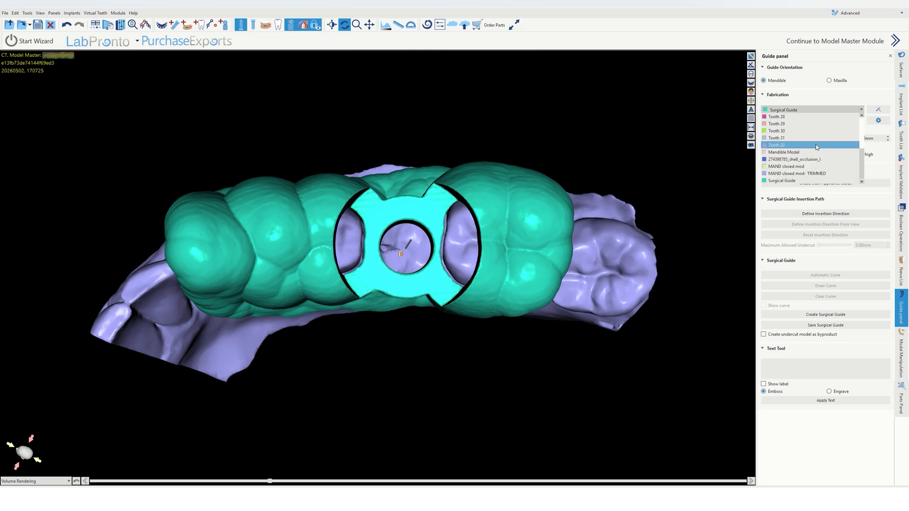
click(818, 174)
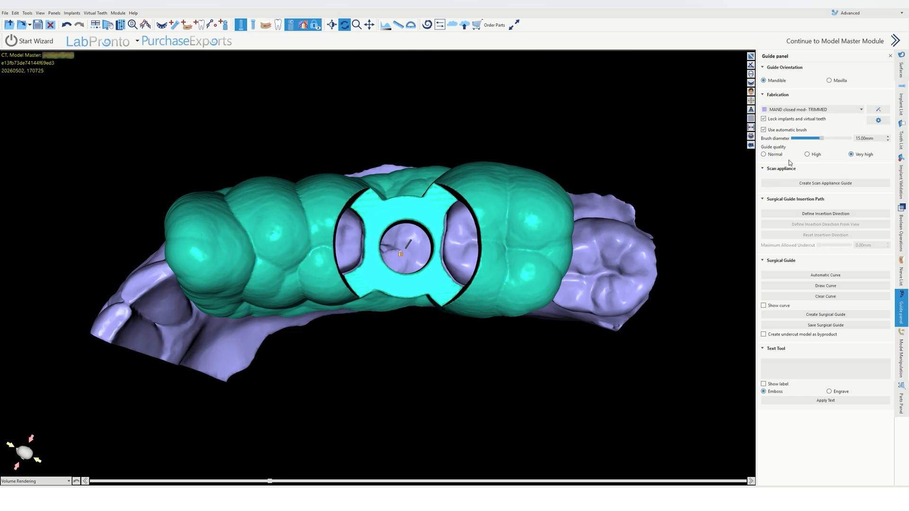
Step: Turn the model to inspect the guide around the sleeve from the buccal side
drag(390, 251, 386, 253)
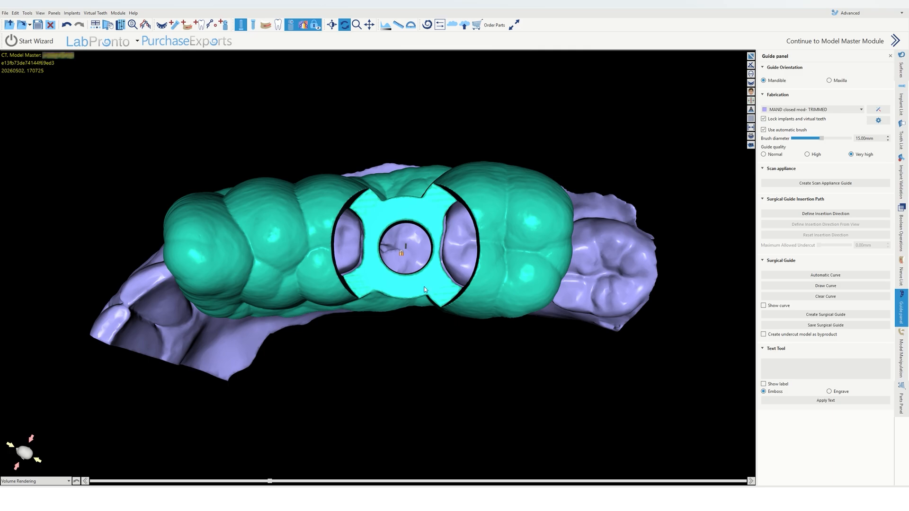
drag(425, 290, 445, 166)
drag(440, 243, 430, 191)
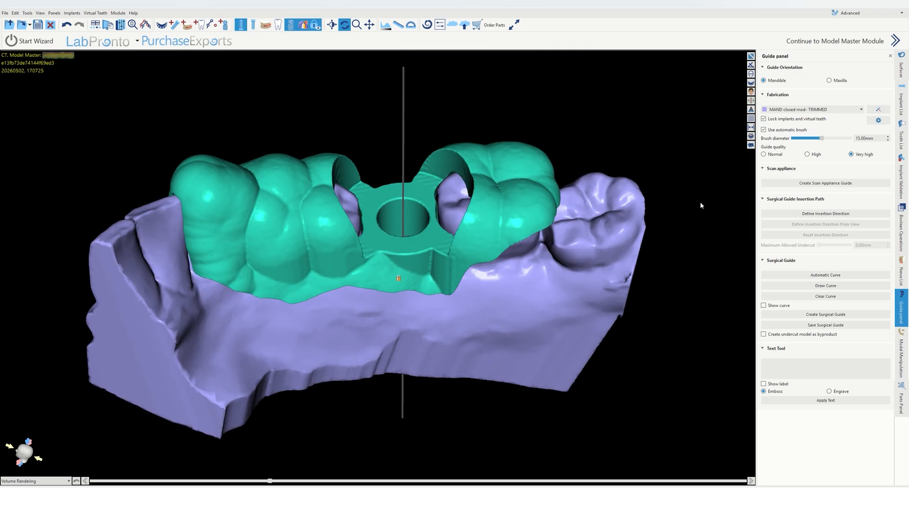
Step: Delete the existing surgical guide surface from the model's surface list
scroll(495, 237, up, 3)
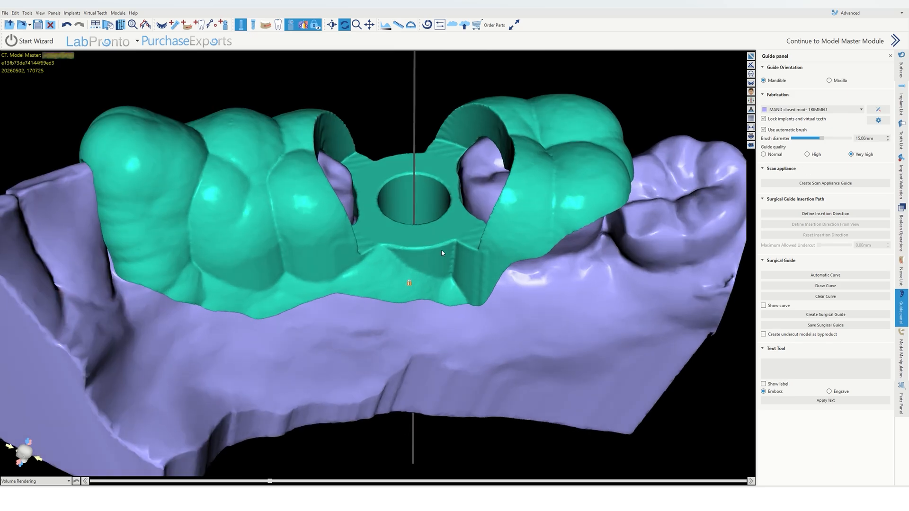
drag(443, 253, 577, 260)
click(902, 70)
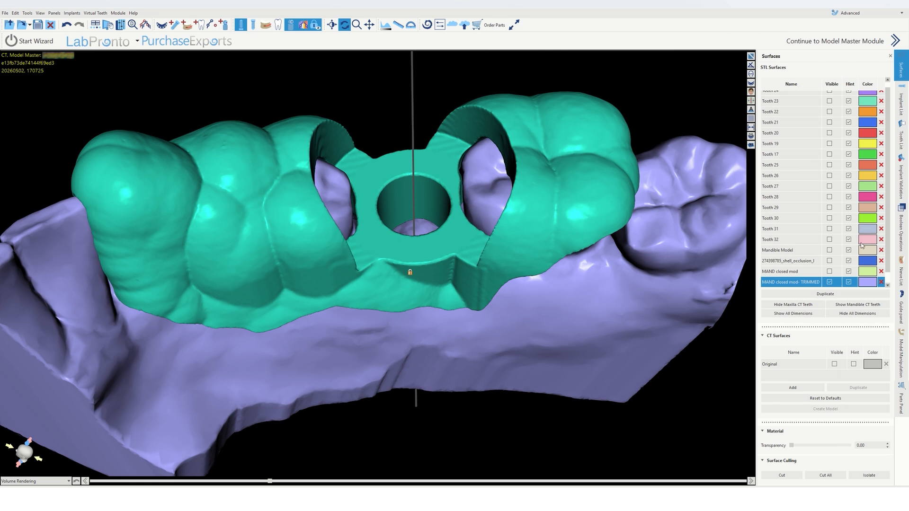
scroll(856, 259, down, 2)
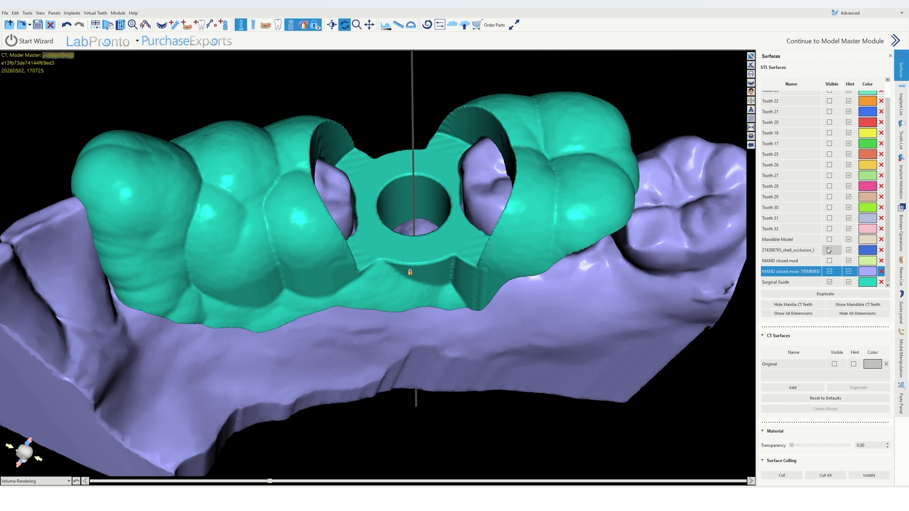
click(881, 283)
drag(411, 130, 406, 268)
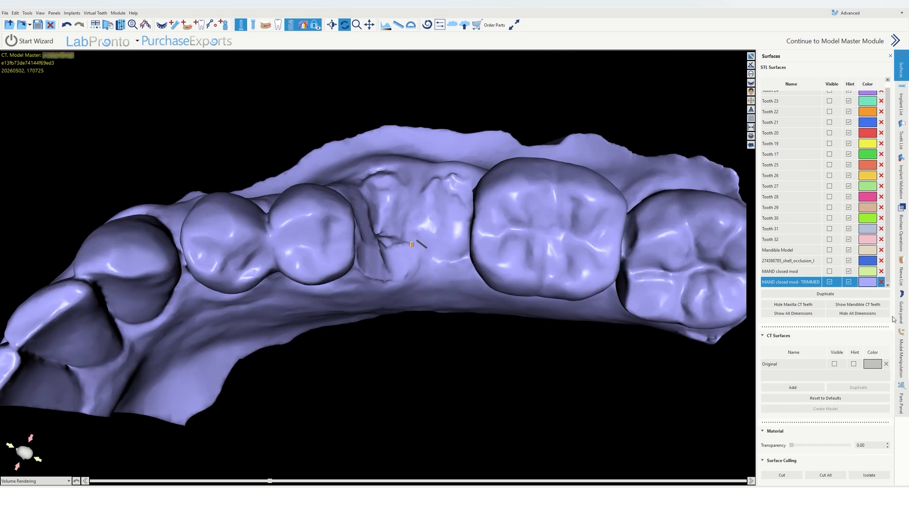
Step: Set the guide brush diameter to 12.50 mm and start drawing the guide boundary curve
click(902, 310)
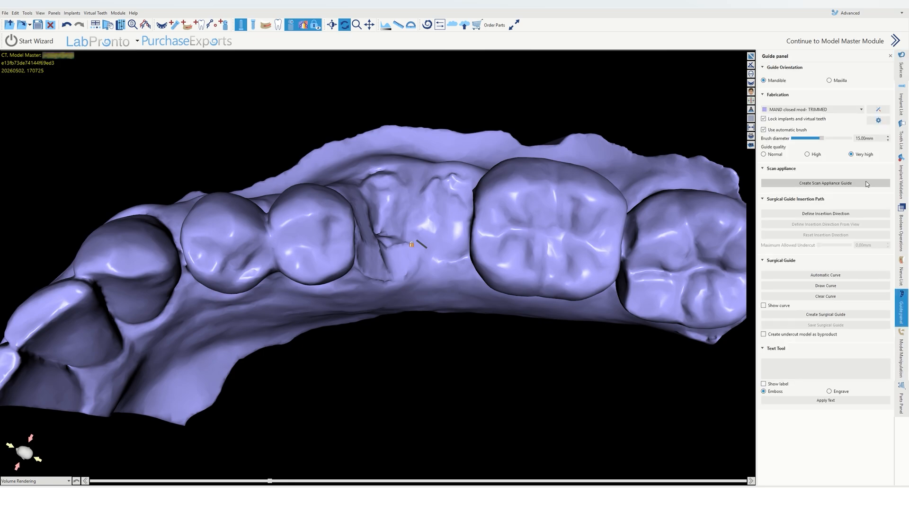
click(888, 141)
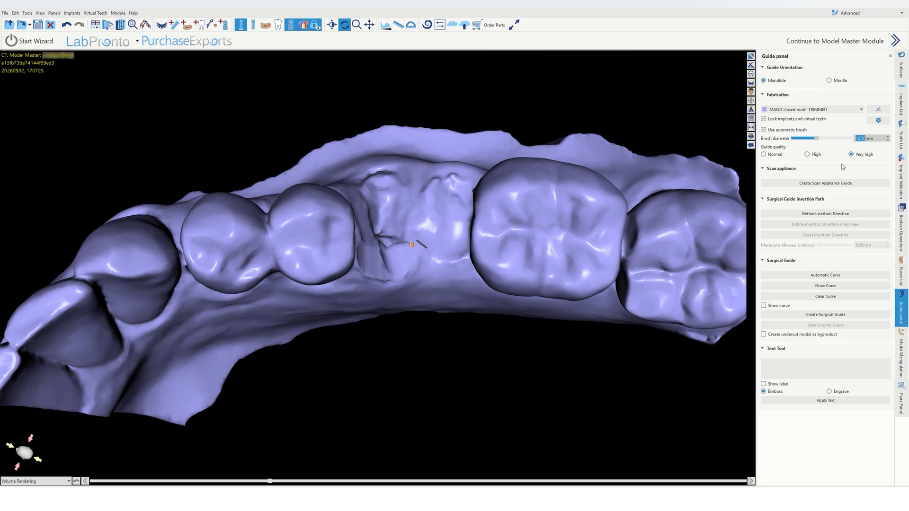
click(774, 83)
click(821, 286)
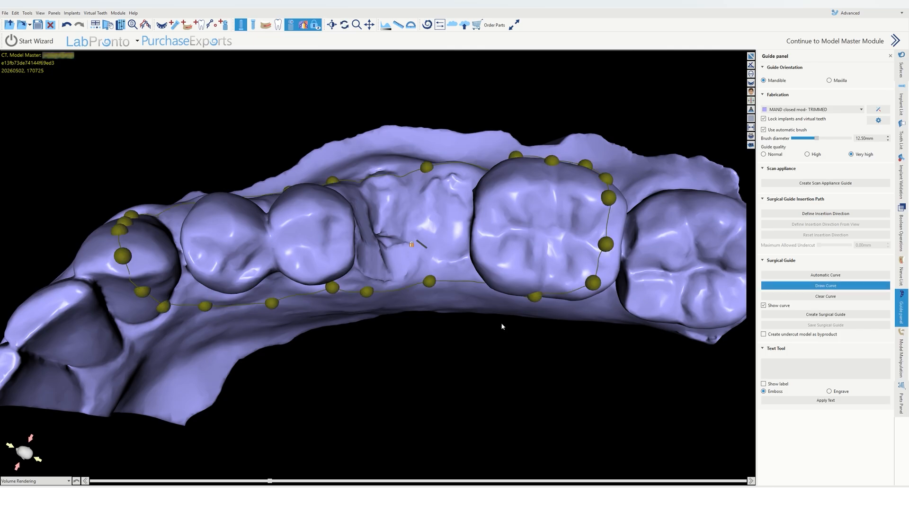
drag(302, 358, 296, 351)
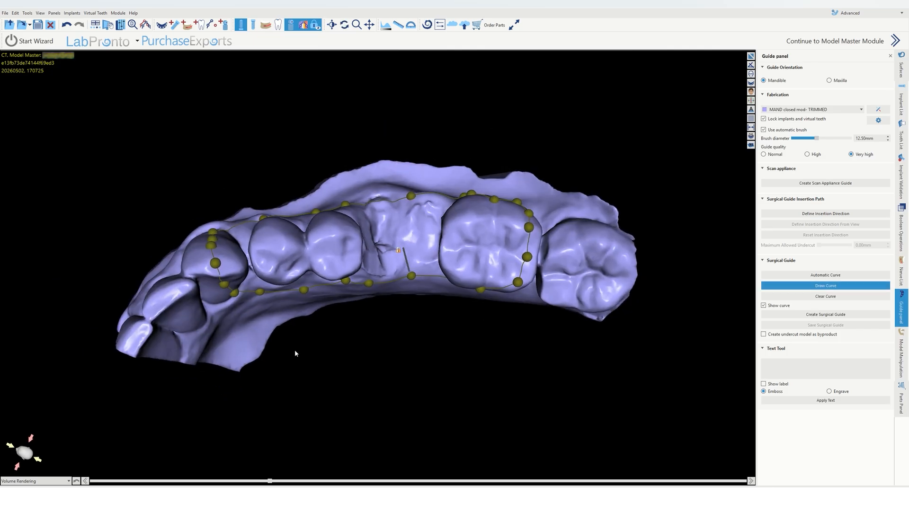
drag(474, 369, 471, 370)
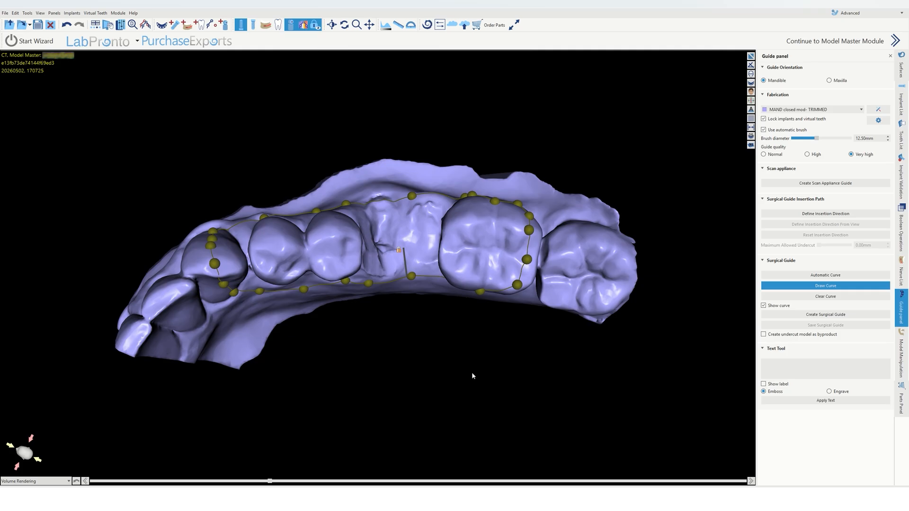
Step: Define the guide's insertion direction and display the implant's guide tube
click(836, 215)
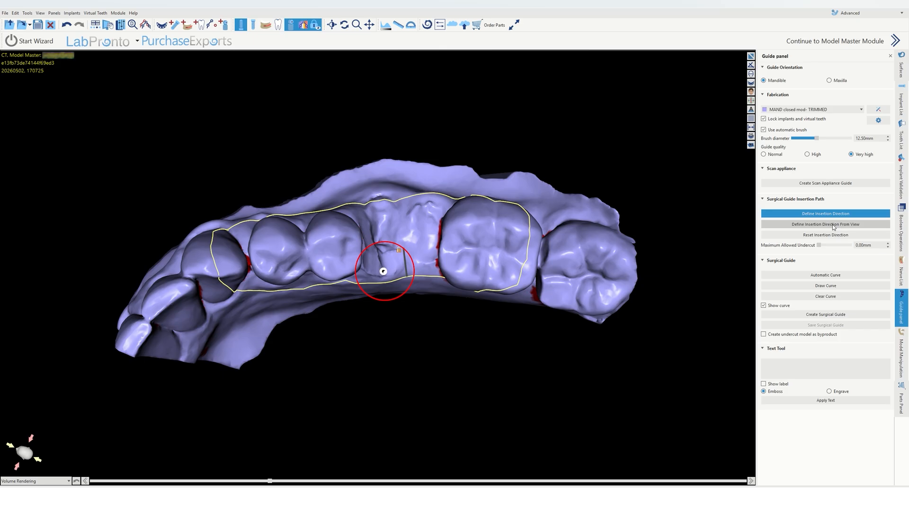
click(902, 102)
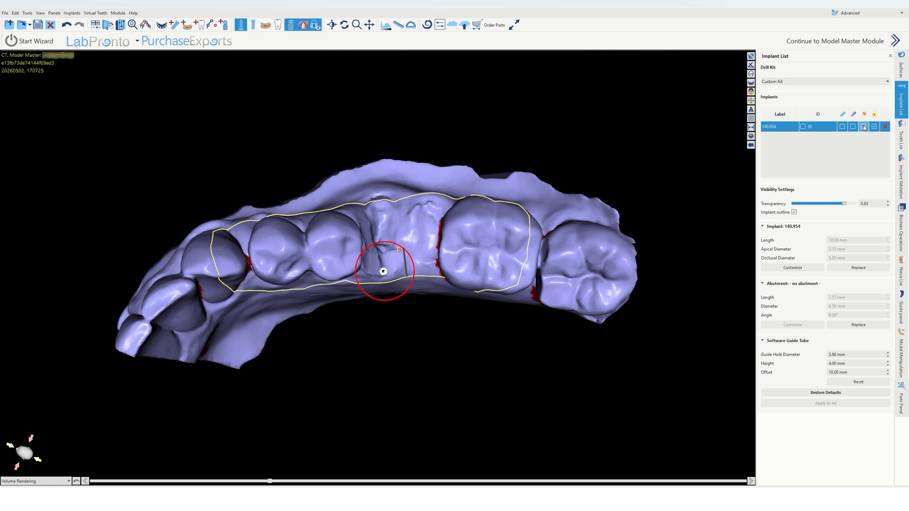
click(864, 127)
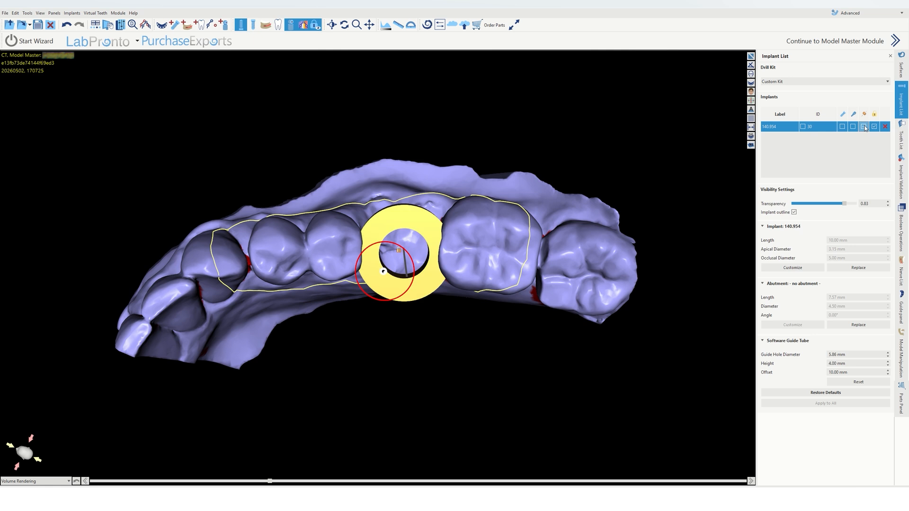
Step: Create the surgical guide and toggle the implant's guide tube display
click(901, 309)
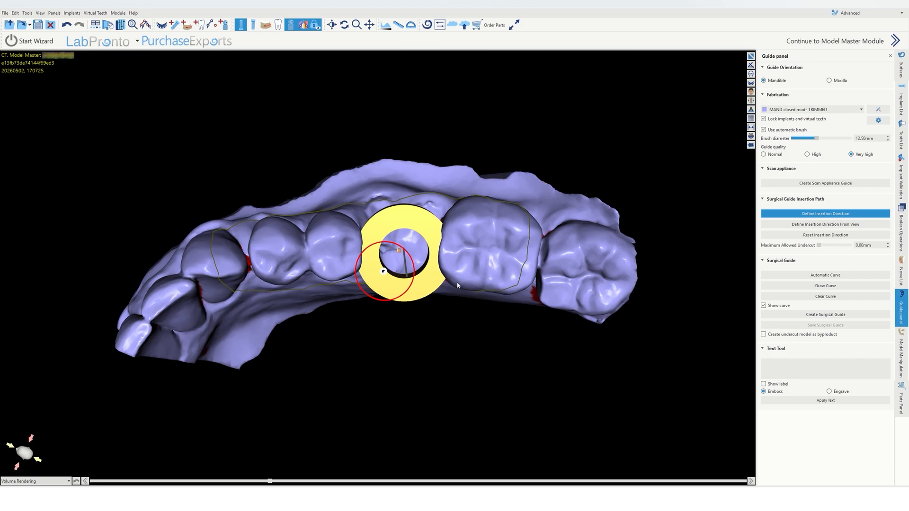
click(824, 316)
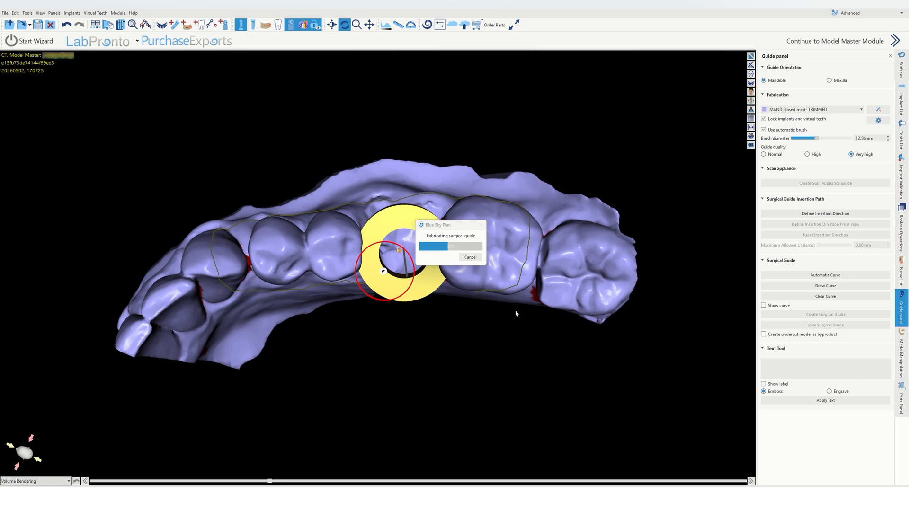
click(906, 104)
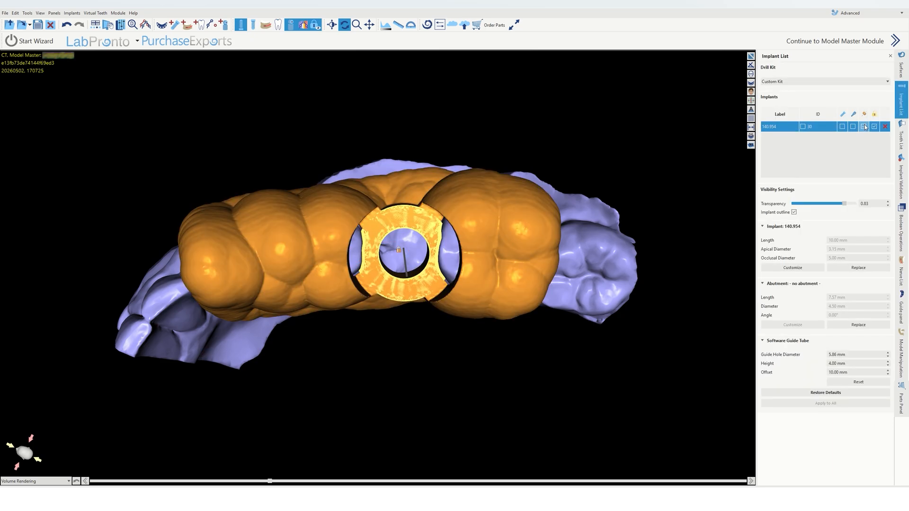
click(865, 127)
Step: Turn the model to examine the new guide and its sleeve hole from several angles
drag(373, 383, 393, 308)
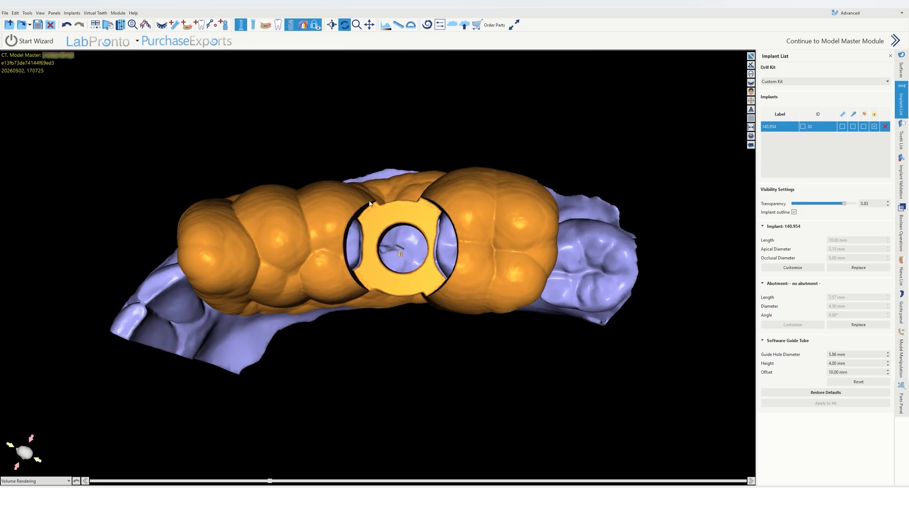
drag(366, 254, 374, 257)
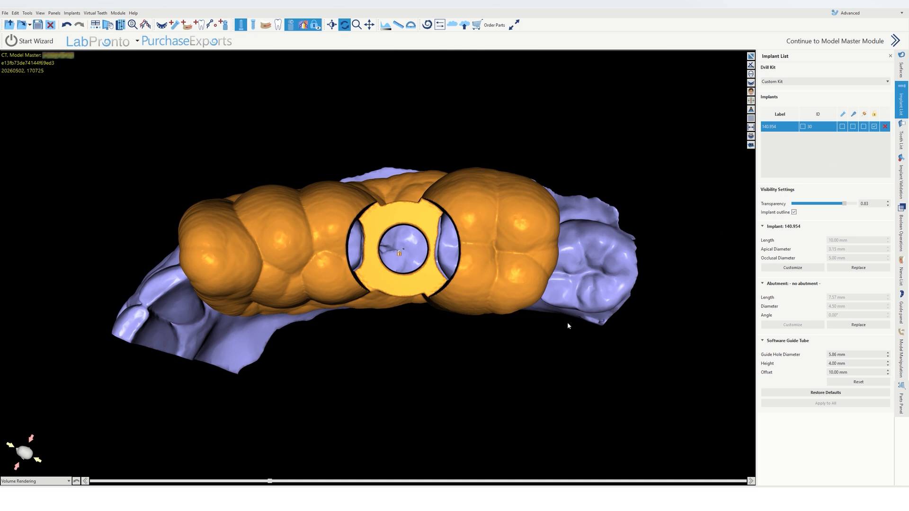
drag(403, 355, 336, 259)
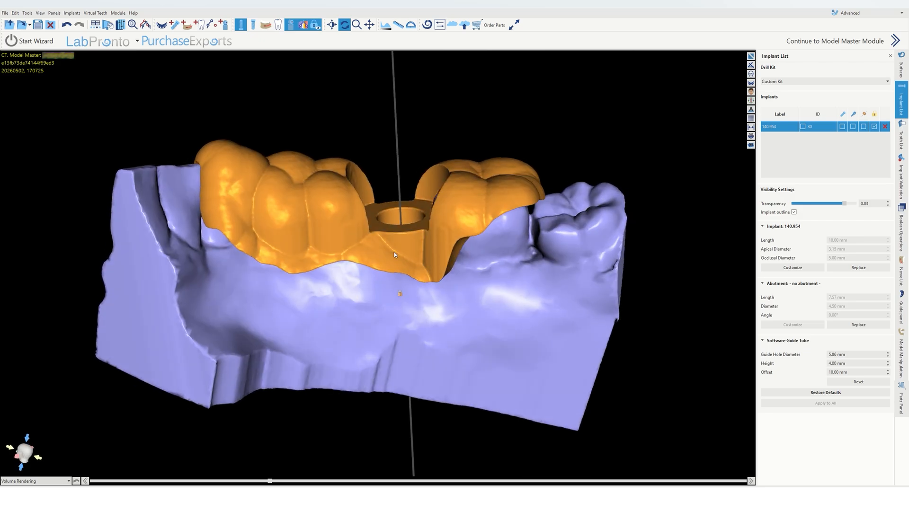
drag(394, 254, 371, 178)
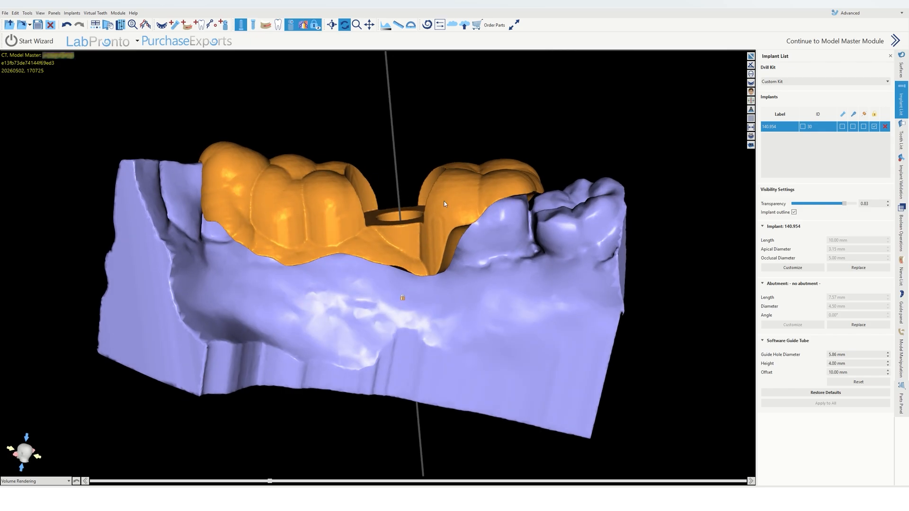
drag(453, 171, 433, 214)
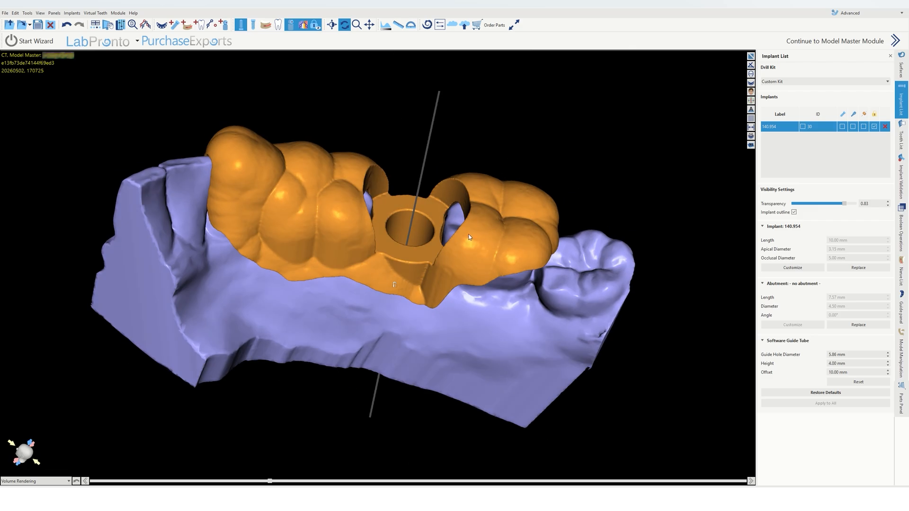
drag(398, 234, 339, 223)
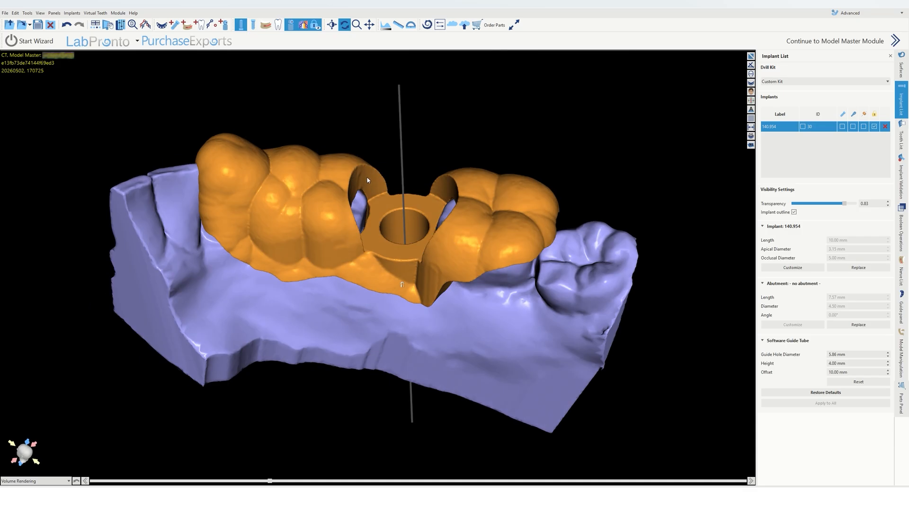
drag(327, 172, 325, 237)
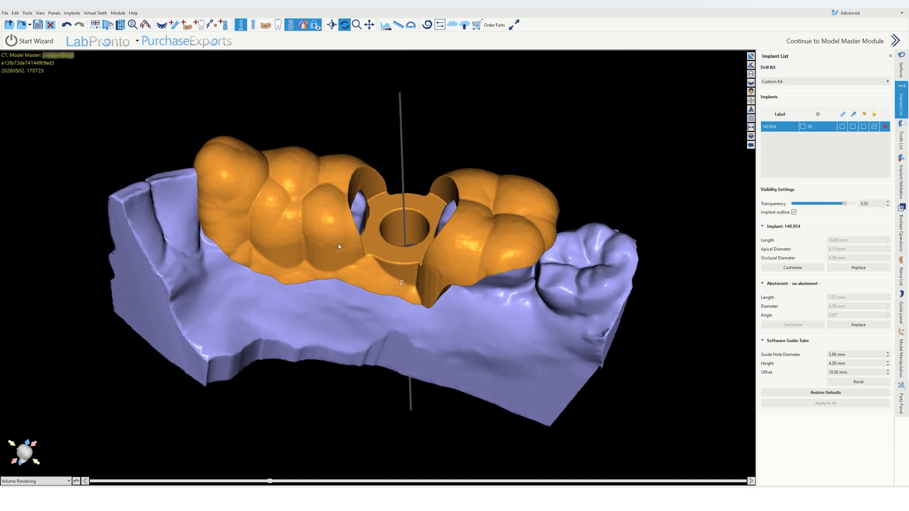
drag(385, 224, 451, 194)
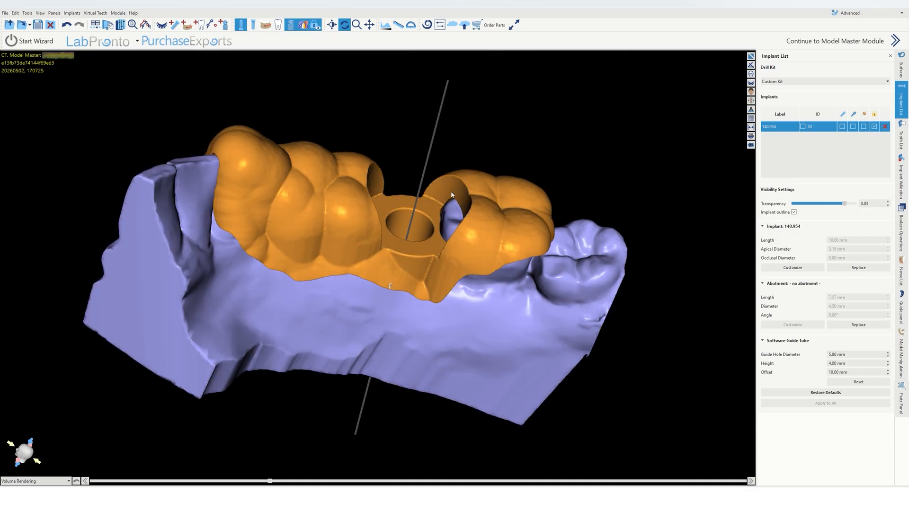
drag(496, 231, 357, 224)
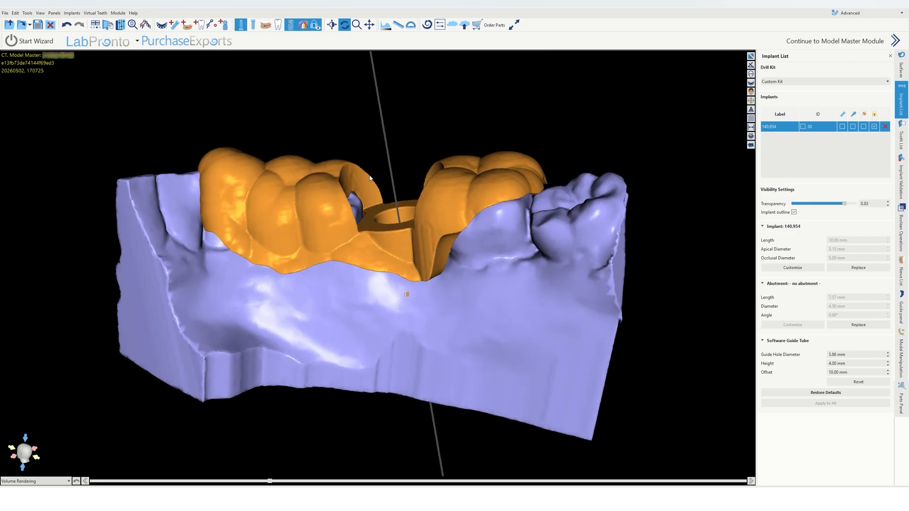
Step: Rename the surgical guide surface as SG_#30
click(901, 69)
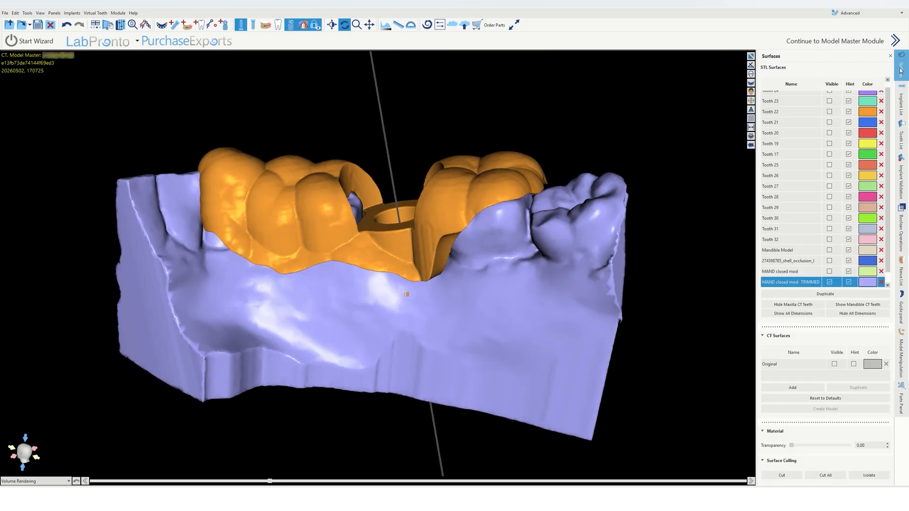
double_click(804, 283)
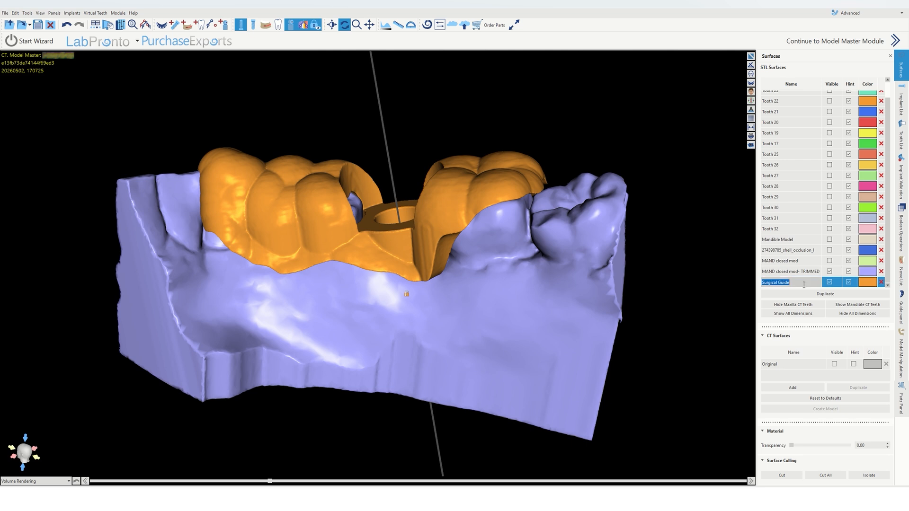
text(SG_#30)
key(Return)
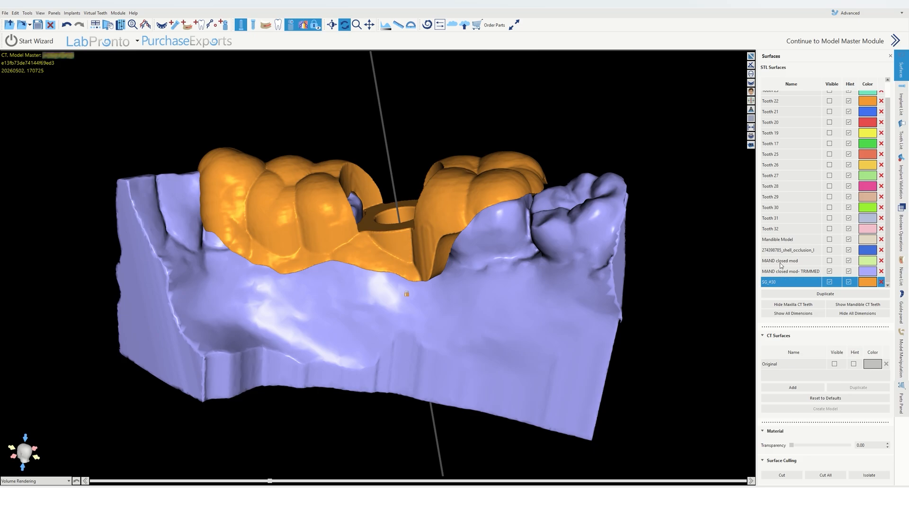
Step: Set the surgical guide's transparency to 0.59
click(902, 364)
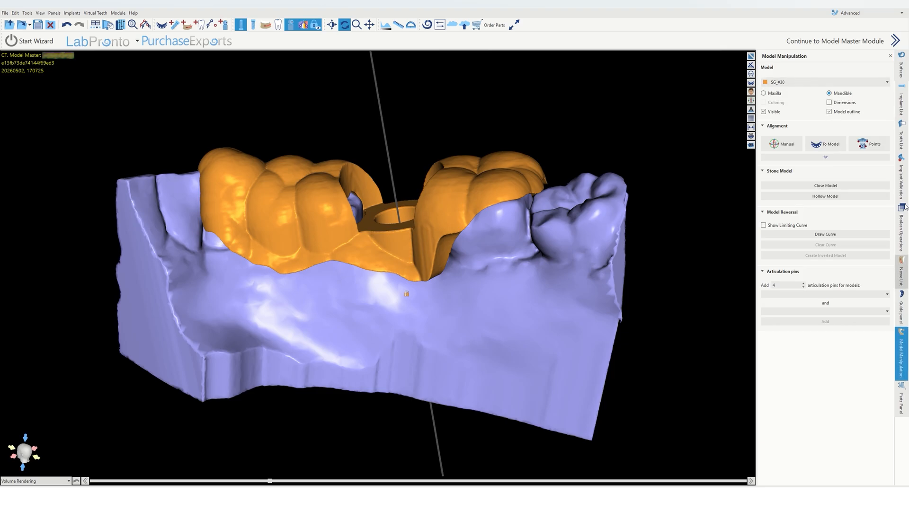
click(906, 70)
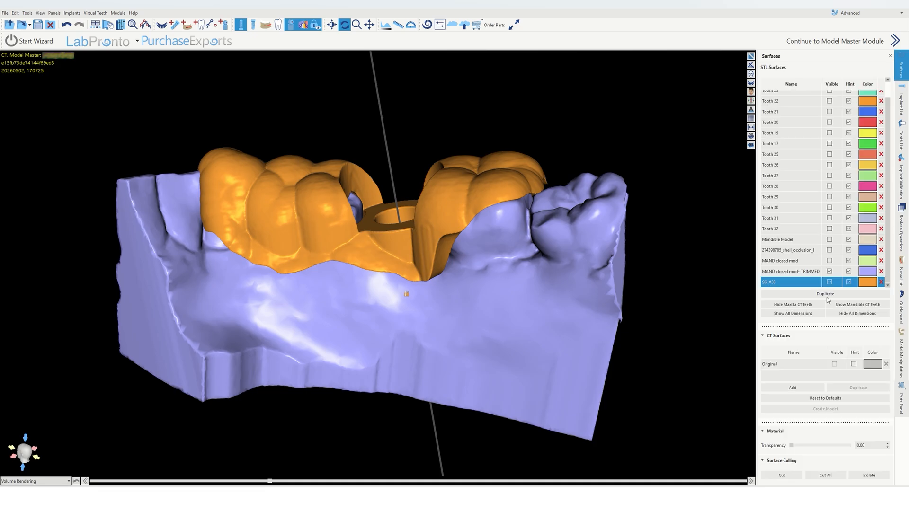
click(829, 272)
drag(790, 446, 825, 448)
drag(420, 342, 299, 176)
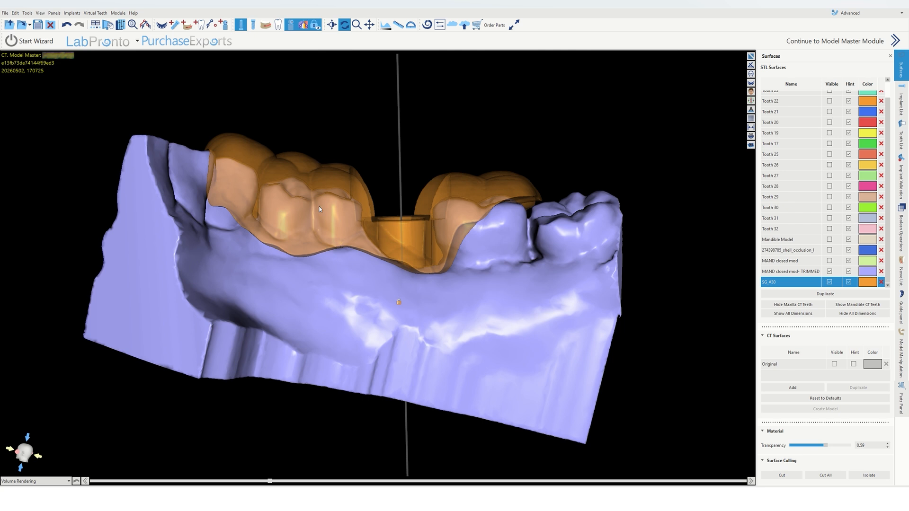
Step: Try cutting away part of the surgical guide with the Surface Culling Cut tool, and undo the cut
click(782, 274)
click(781, 282)
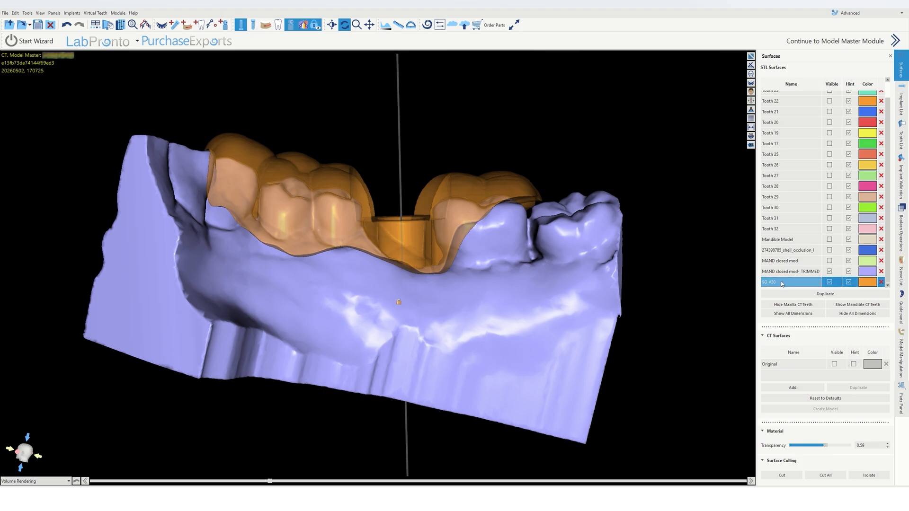
click(781, 274)
click(781, 283)
click(782, 475)
click(375, 214)
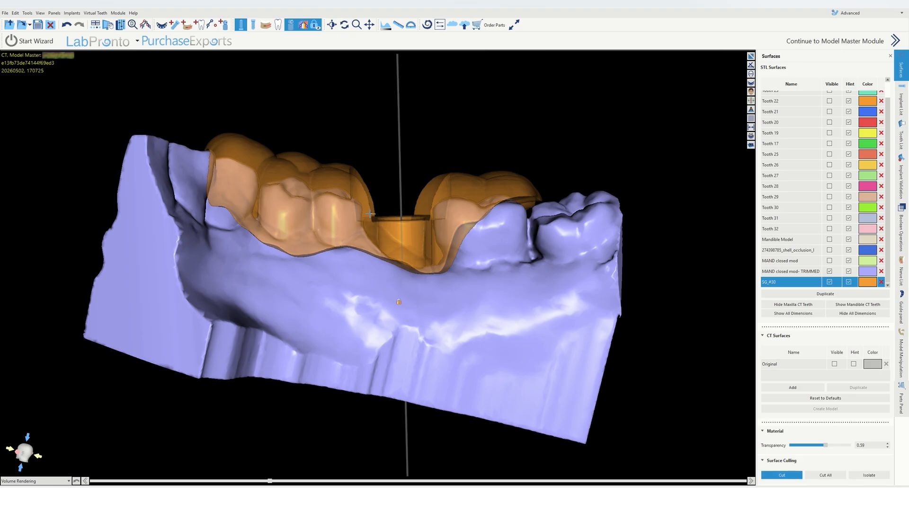
mouse_move(338, 211)
mouse_down()
mouse_move(304, 178)
mouse_move(463, 159)
mouse_up()
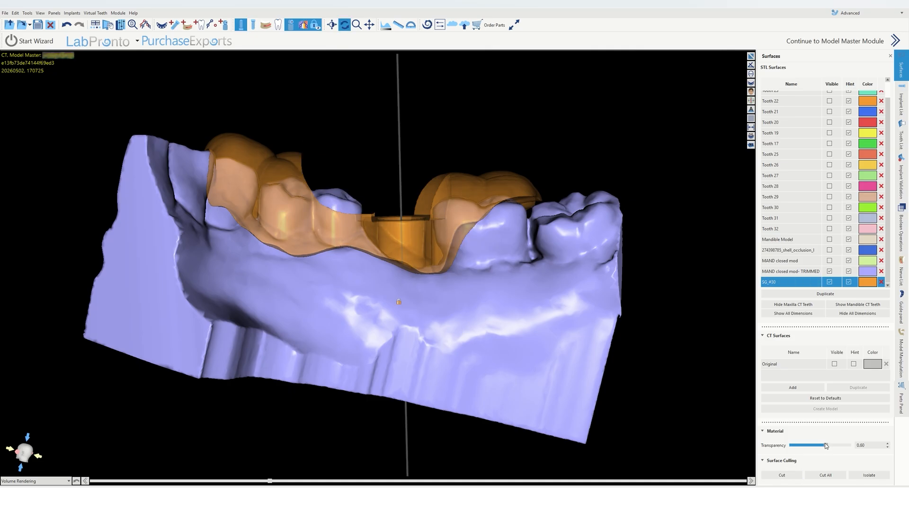
drag(827, 446, 786, 446)
drag(393, 122, 398, 141)
key(ctrl+z)
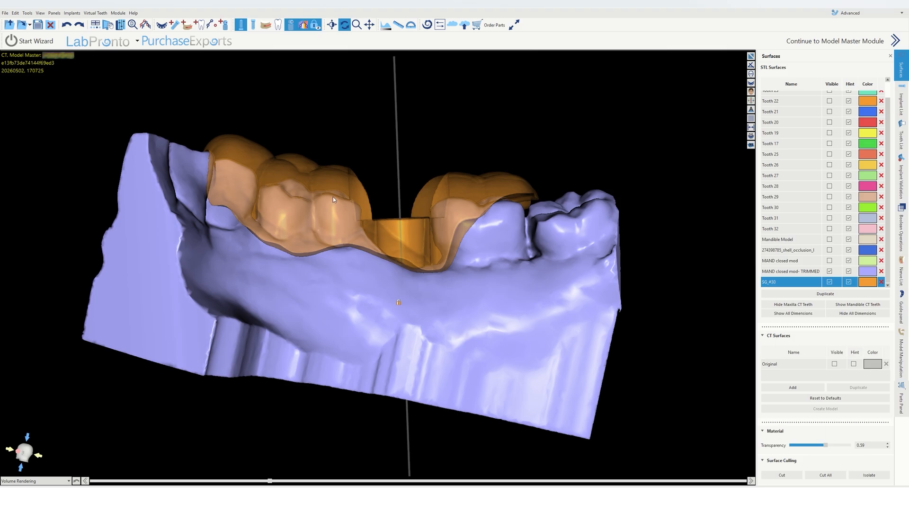
Step: Cut away a section of the surgical guide along a drawn line with the Surface Culling Cut tool
click(780, 476)
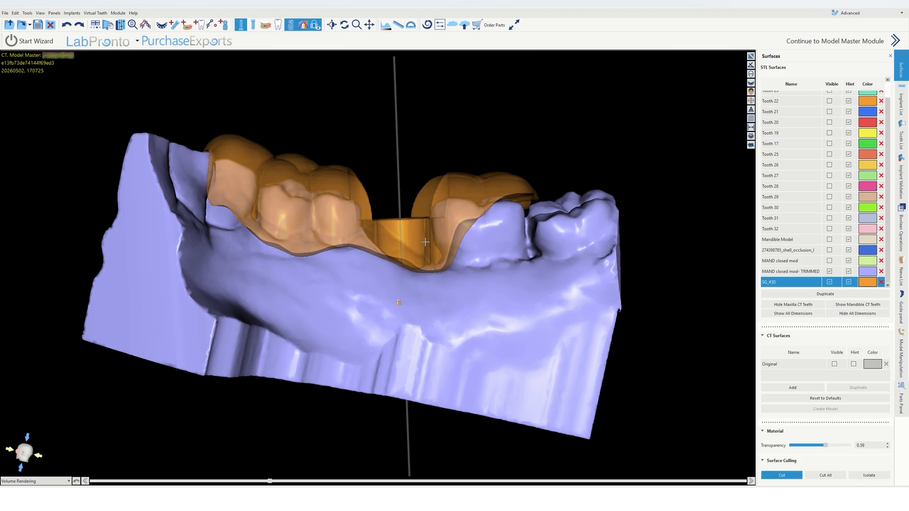
click(375, 218)
mouse_move(358, 217)
mouse_down()
mouse_move(339, 212)
mouse_move(331, 171)
mouse_move(405, 88)
mouse_up()
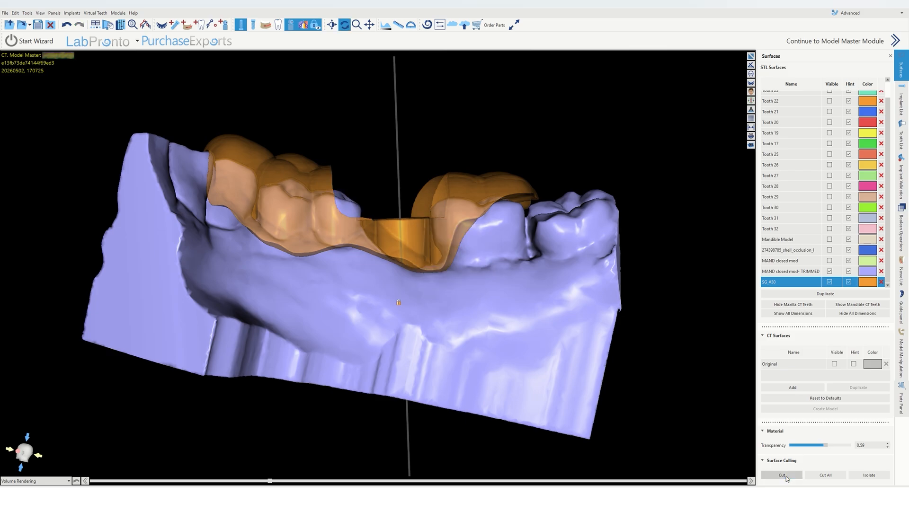
drag(463, 150, 321, 299)
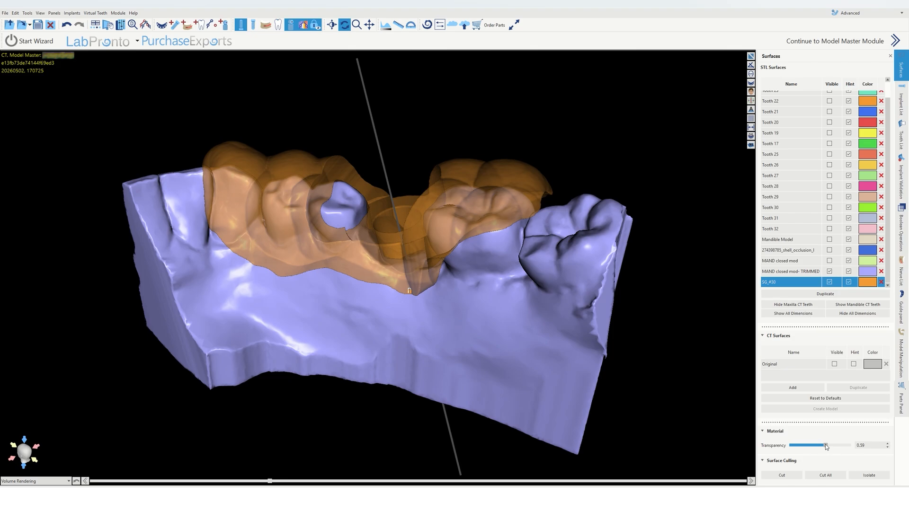
Step: Set the surgical guide's transparency to 0 and examine the guide around the sleeve hole from several angles
drag(826, 447, 792, 445)
drag(442, 138, 393, 175)
scroll(396, 174, up, 3)
middle_drag(396, 174, 394, 286)
drag(394, 285, 404, 179)
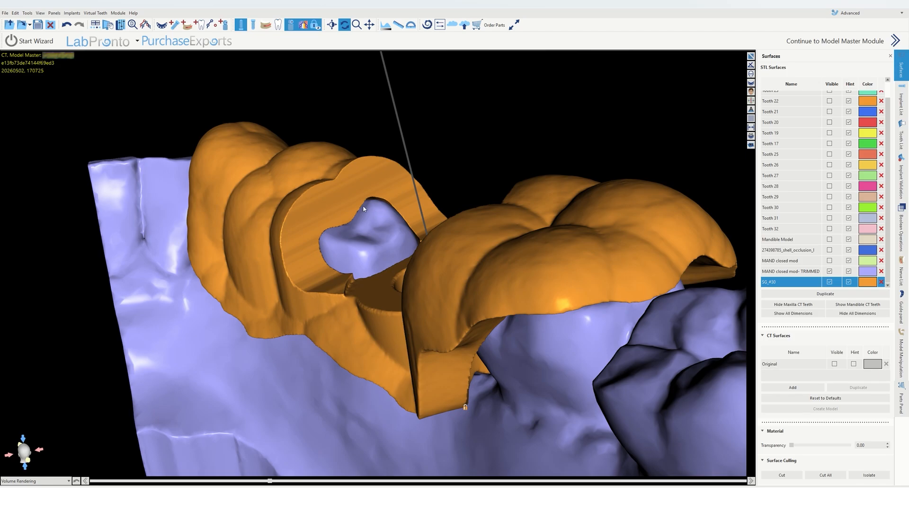
drag(362, 255, 445, 197)
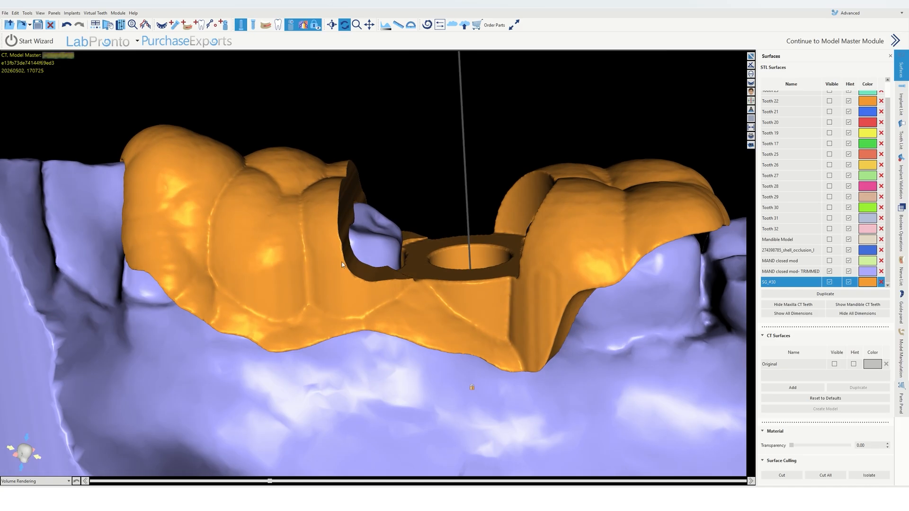
drag(343, 265, 369, 181)
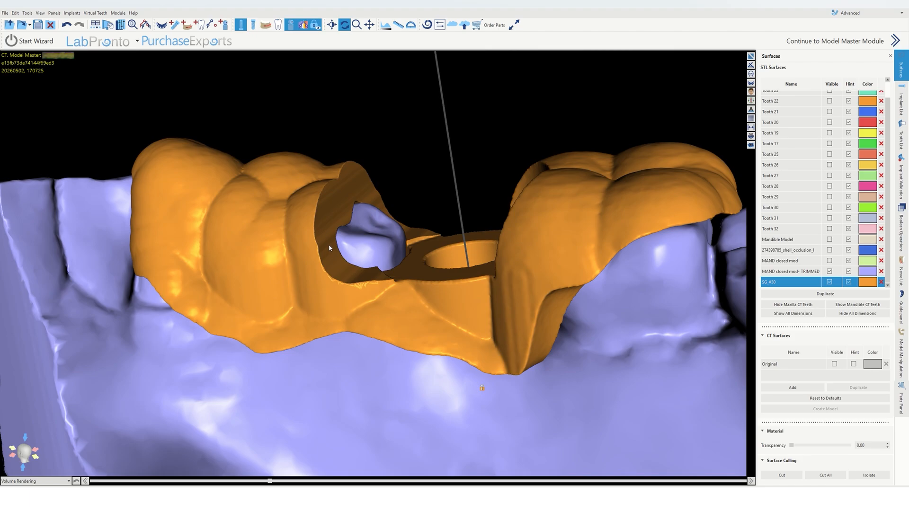
drag(331, 247, 264, 255)
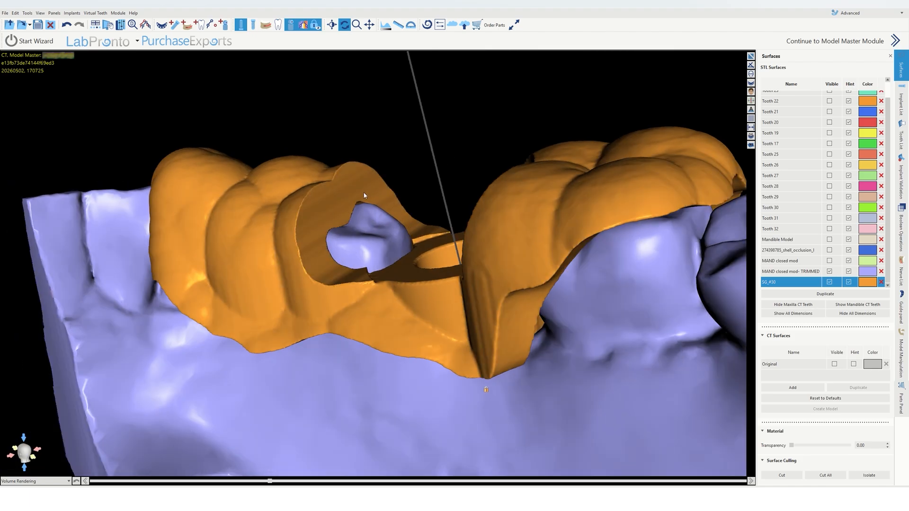
drag(371, 220, 509, 242)
drag(499, 307, 290, 203)
drag(474, 250, 467, 197)
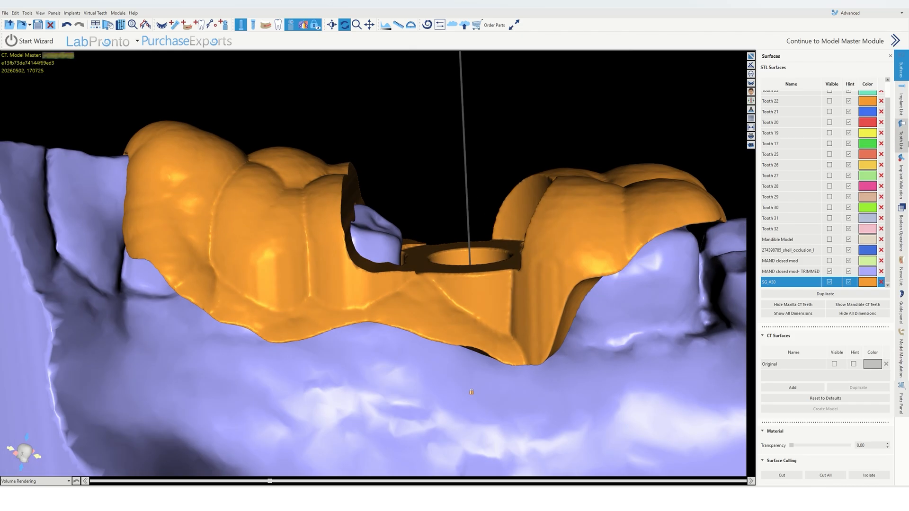
Step: Hide the trimmed stone model and the implant, and examine the surgical guide on its own from above and below
click(830, 272)
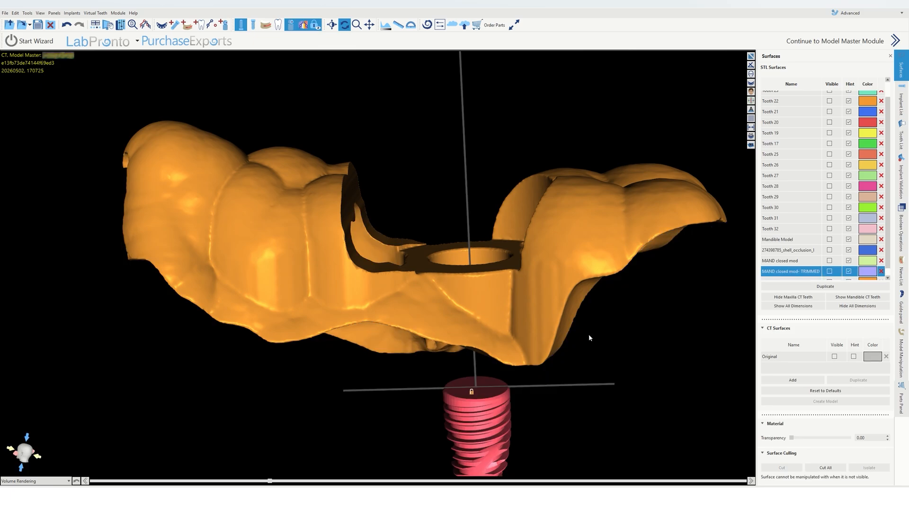
click(254, 25)
drag(469, 314, 523, 263)
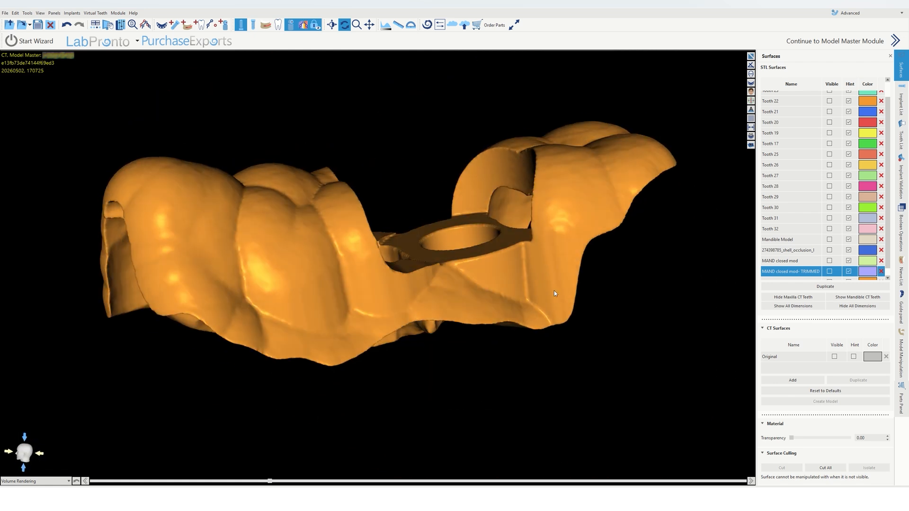
drag(554, 293, 600, 240)
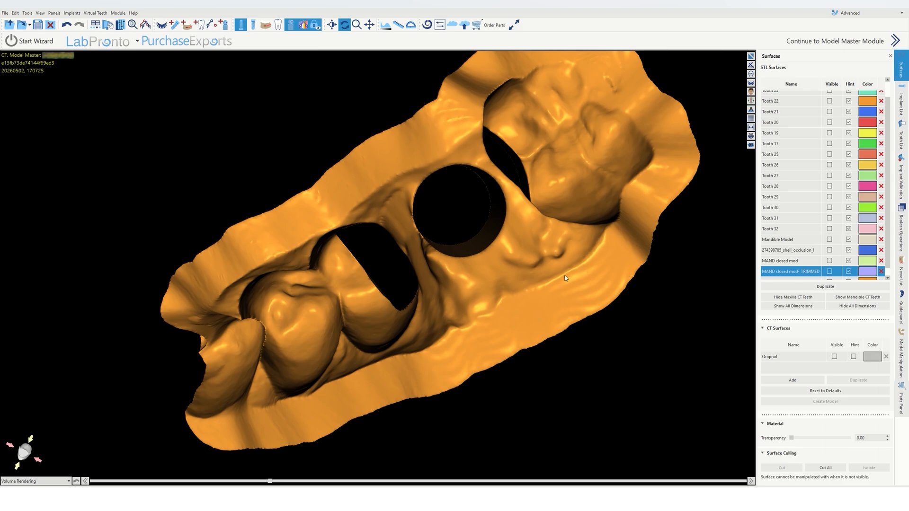
drag(565, 278, 359, 93)
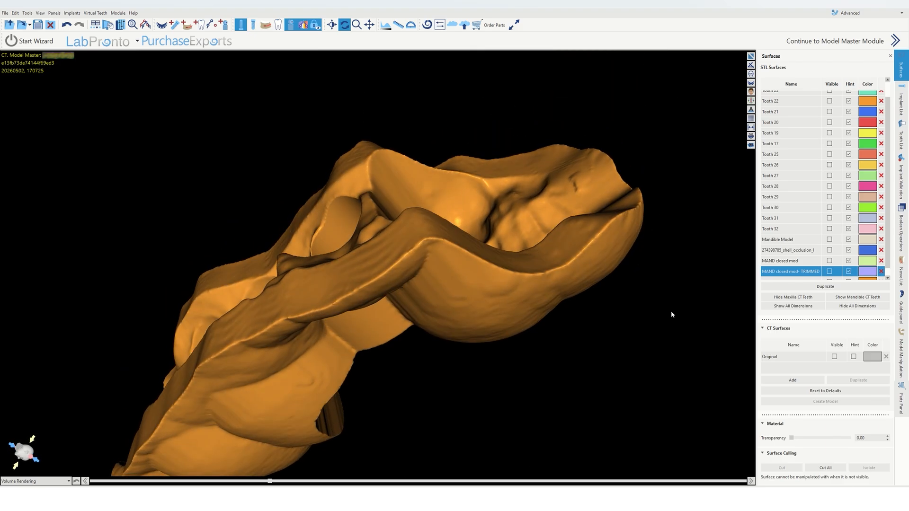
Step: Select the SG_#30 surface and cut off another section of the guide with the Surface Culling Cut tool
scroll(785, 263, down, 1)
click(792, 281)
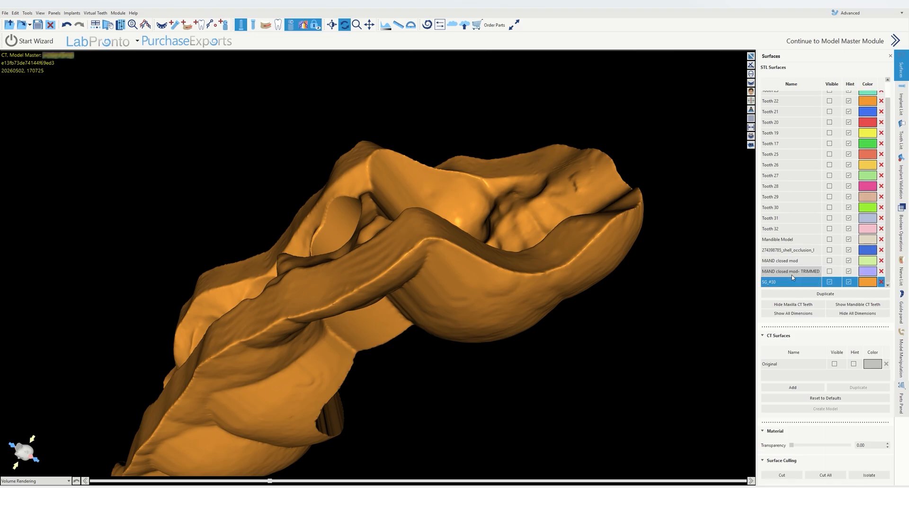
click(779, 476)
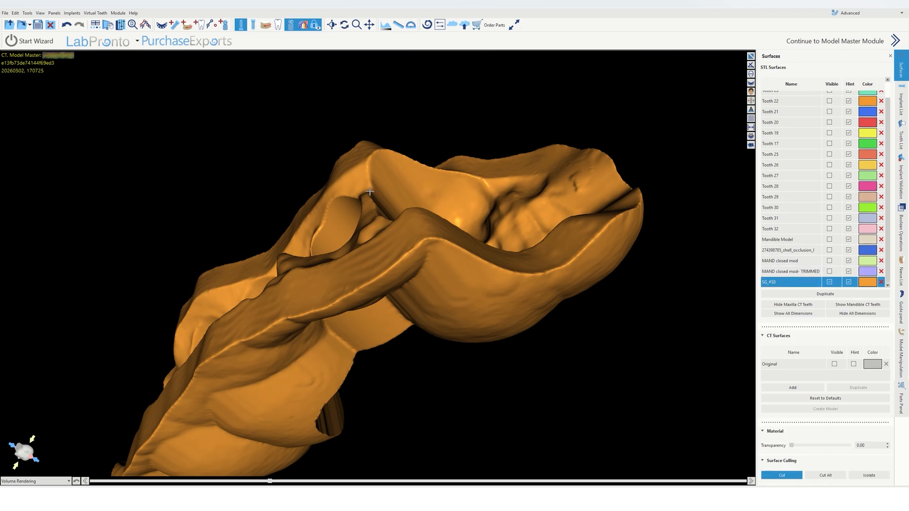
mouse_move(305, 199)
mouse_down()
mouse_move(326, 149)
mouse_move(381, 125)
mouse_move(447, 143)
mouse_up()
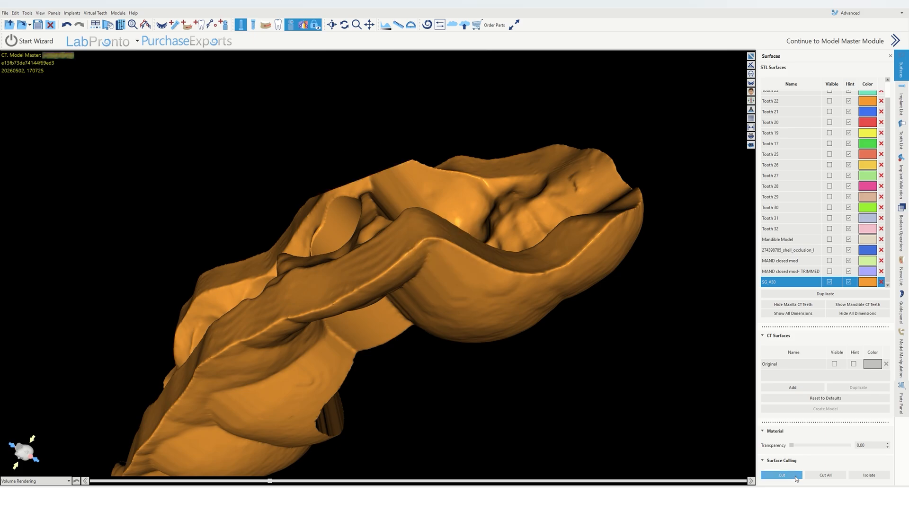
drag(379, 93, 468, 309)
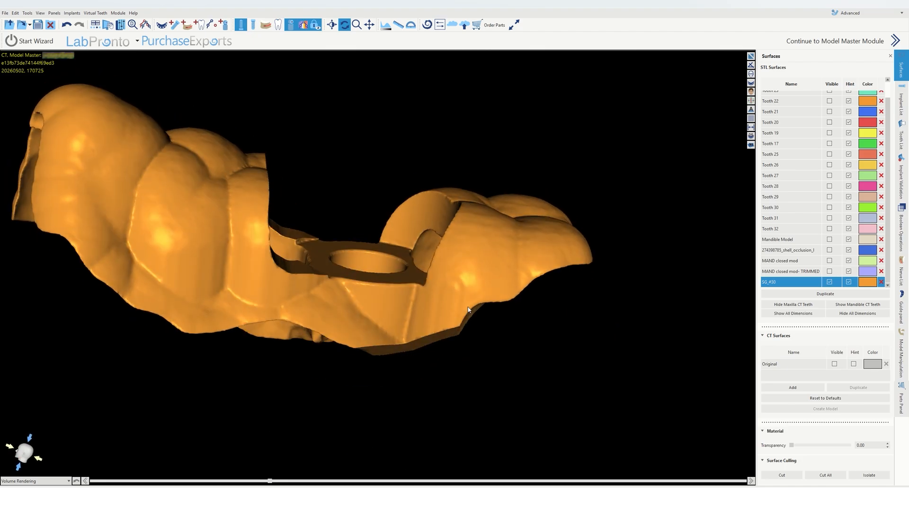
drag(309, 192, 186, 190)
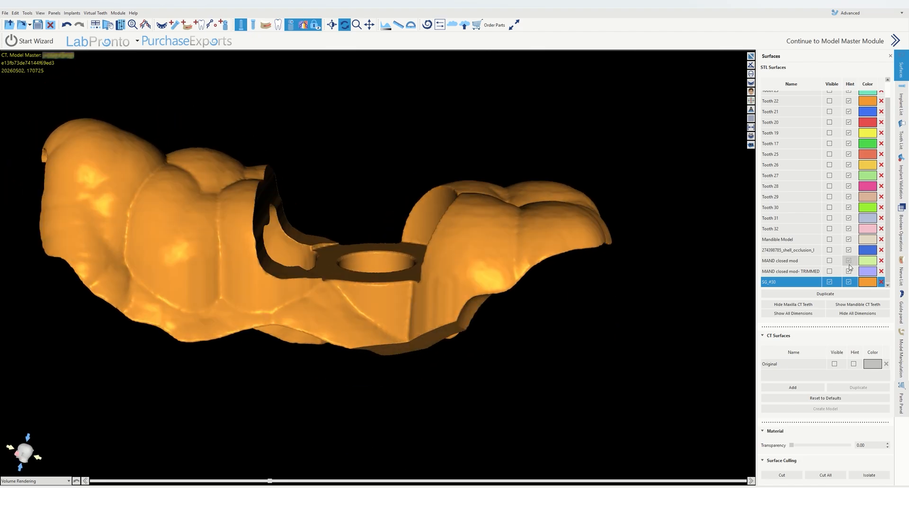
Step: Show the trimmed stone model again and inspect how the guide seats on the teeth
click(830, 272)
drag(493, 278, 358, 386)
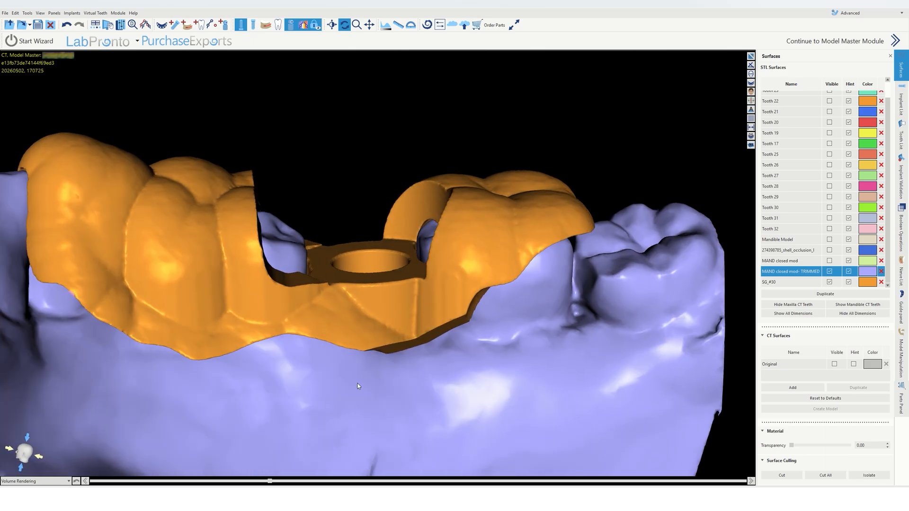
drag(180, 367, 391, 366)
scroll(391, 366, down, 2)
middle_drag(391, 366, 330, 249)
scroll(331, 249, down, 2)
drag(331, 248, 189, 265)
drag(502, 221, 449, 196)
drag(478, 147, 425, 193)
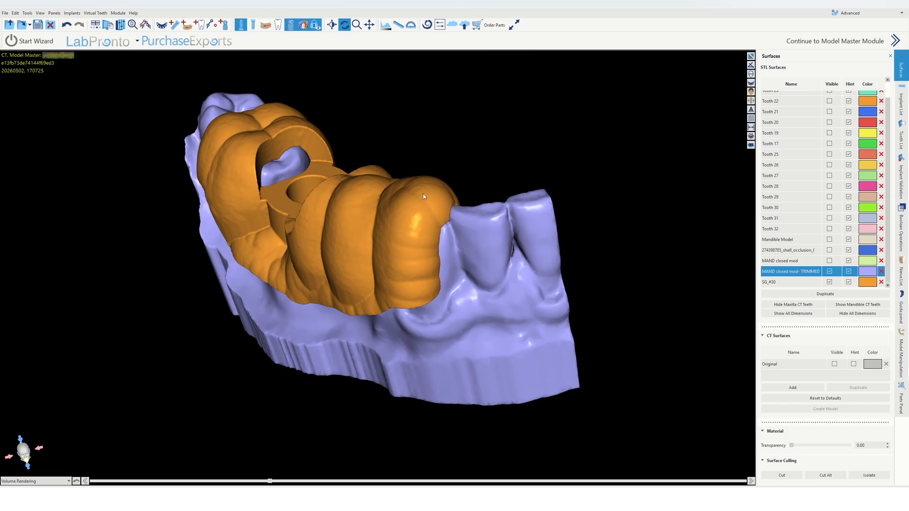
drag(331, 246, 442, 161)
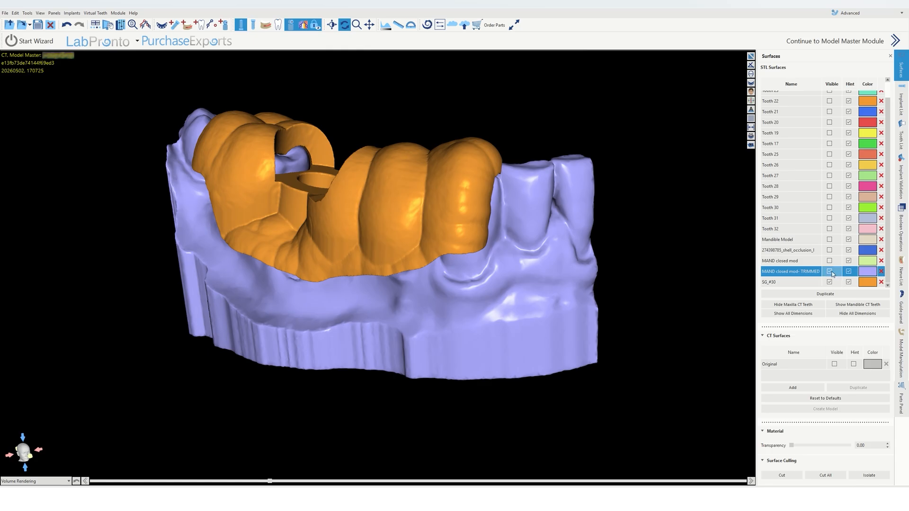
Step: Set the surgical guide's transparency to 0.52 and view it over the model
click(800, 283)
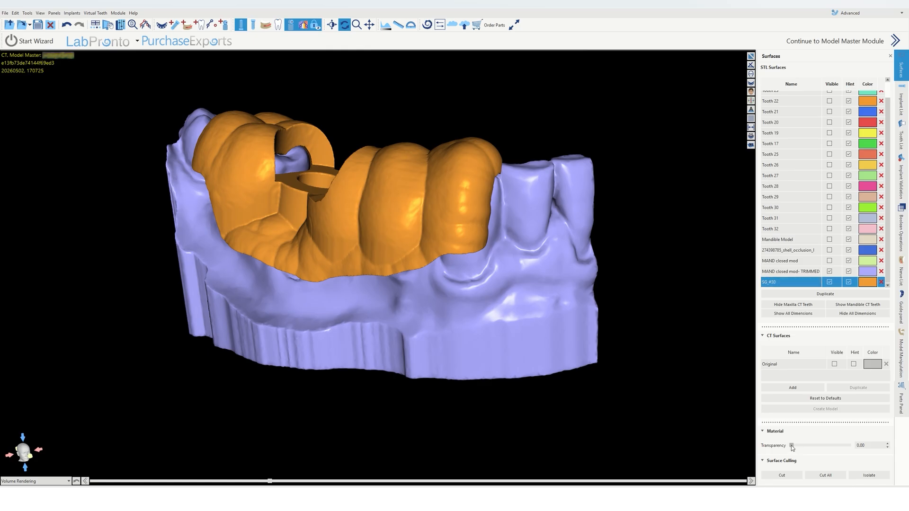
drag(796, 447, 821, 445)
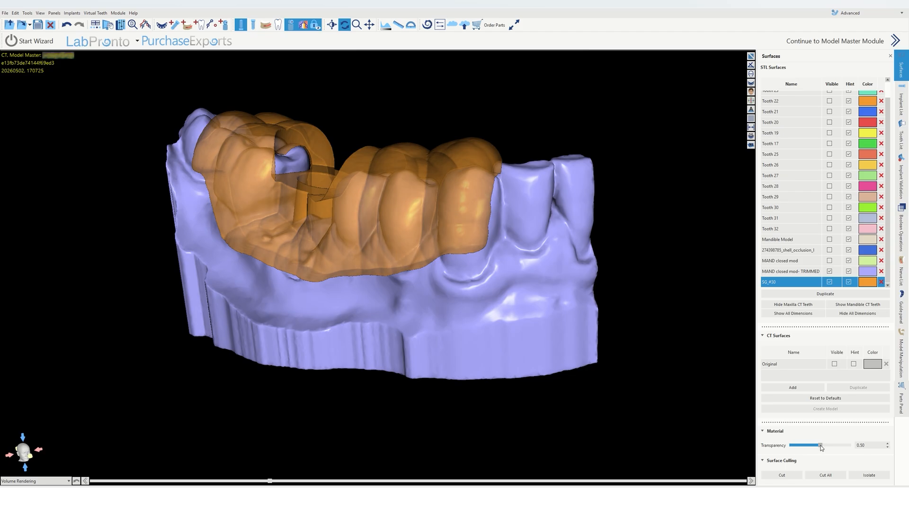
drag(358, 301, 272, 288)
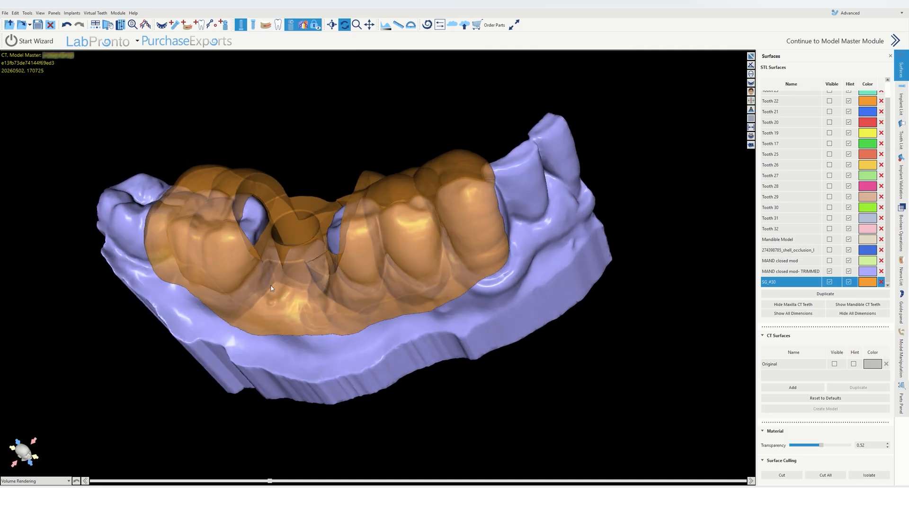
drag(258, 226, 468, 182)
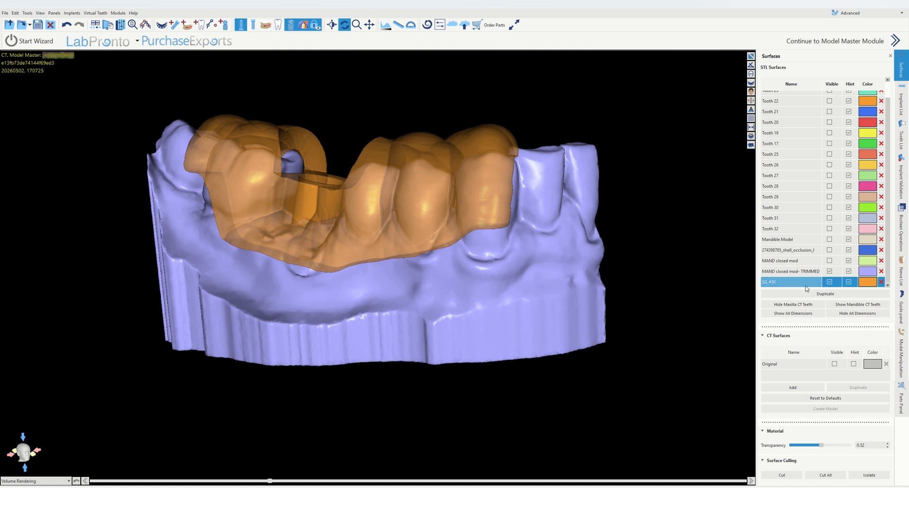
Step: Cut the guide's distal end off vertically with the Surface Culling Cut tool
click(781, 476)
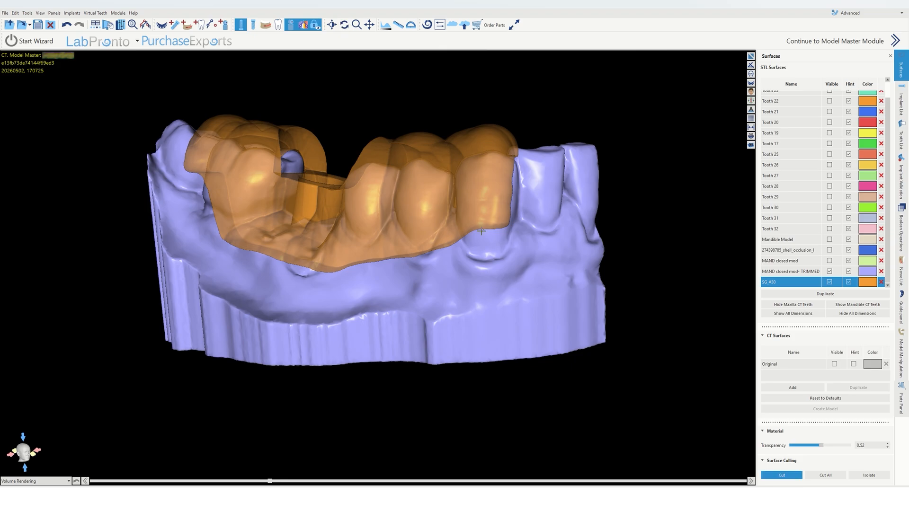
mouse_move(489, 233)
mouse_down()
mouse_move(556, 207)
mouse_move(556, 126)
mouse_move(505, 90)
mouse_move(489, 92)
mouse_up()
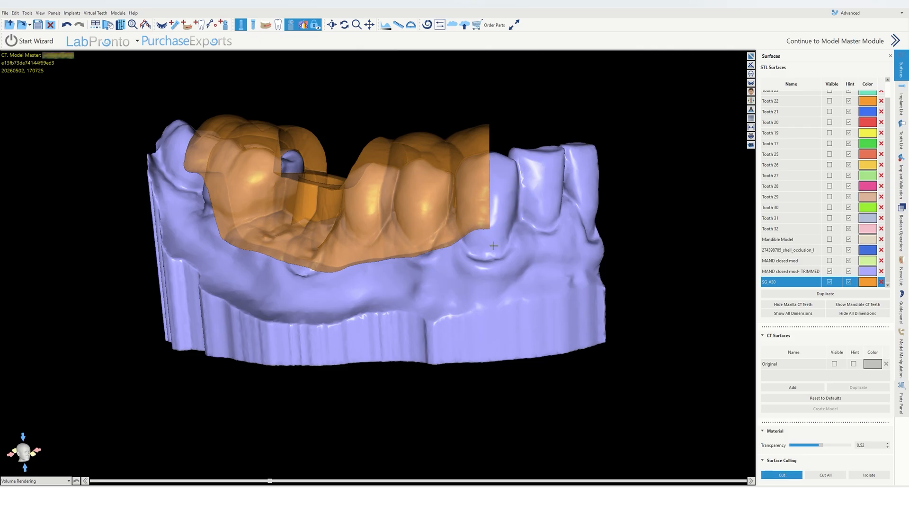
mouse_move(471, 238)
mouse_down()
mouse_move(505, 225)
mouse_move(501, 169)
mouse_up()
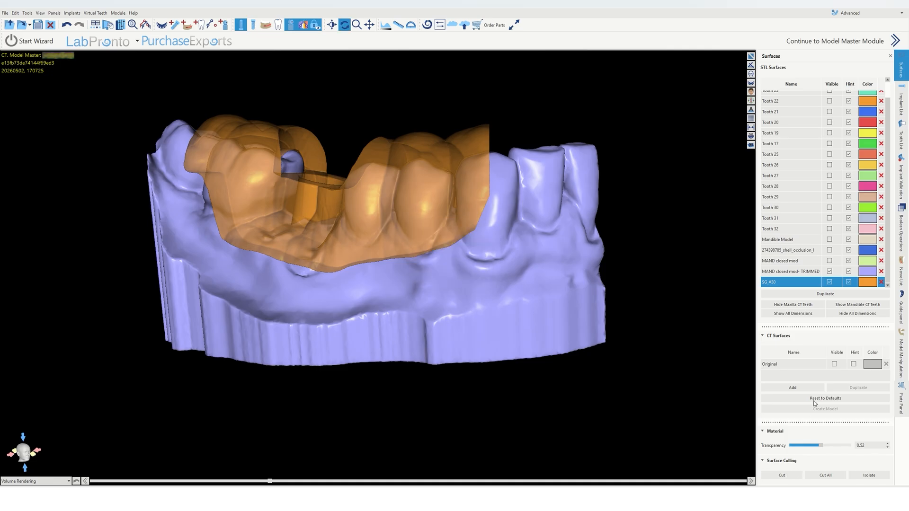
Step: Set the guide's transparency to 0 and examine the trimmed guide on the model from several angles
drag(824, 447, 782, 448)
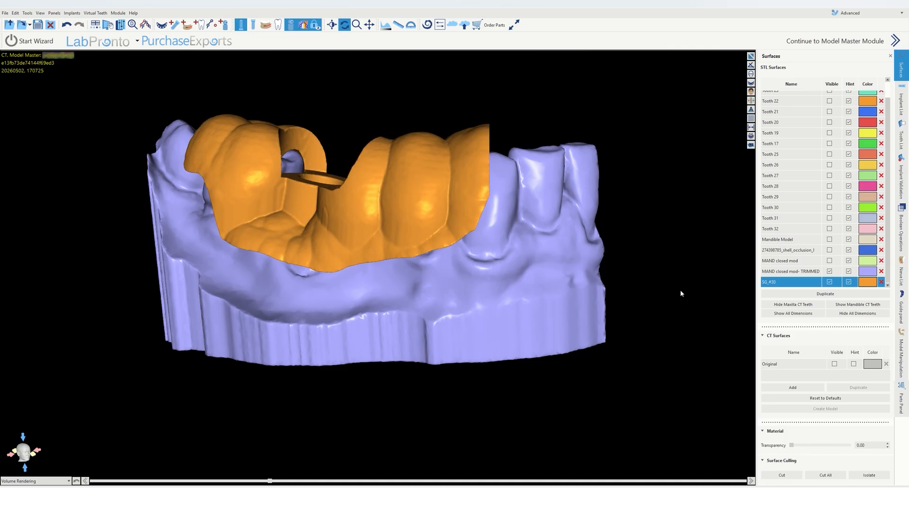
drag(681, 293, 283, 164)
scroll(519, 167, up, 3)
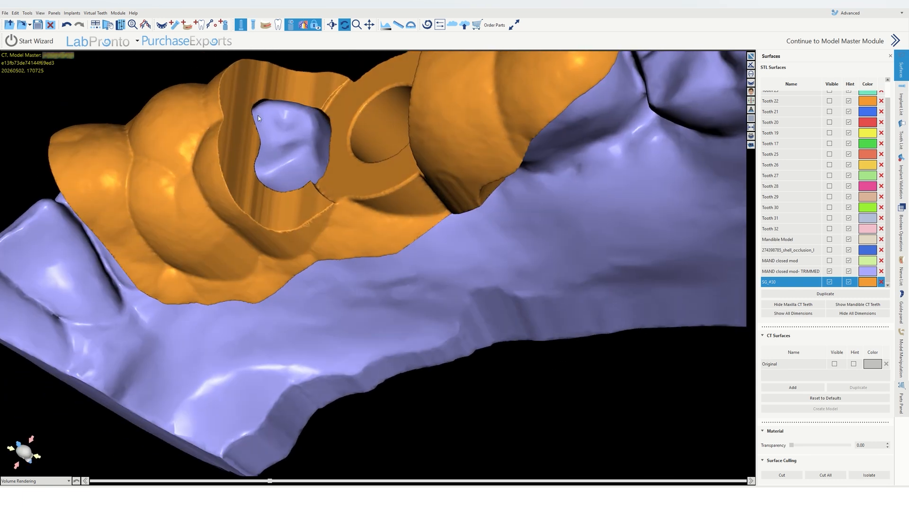
drag(258, 118, 327, 311)
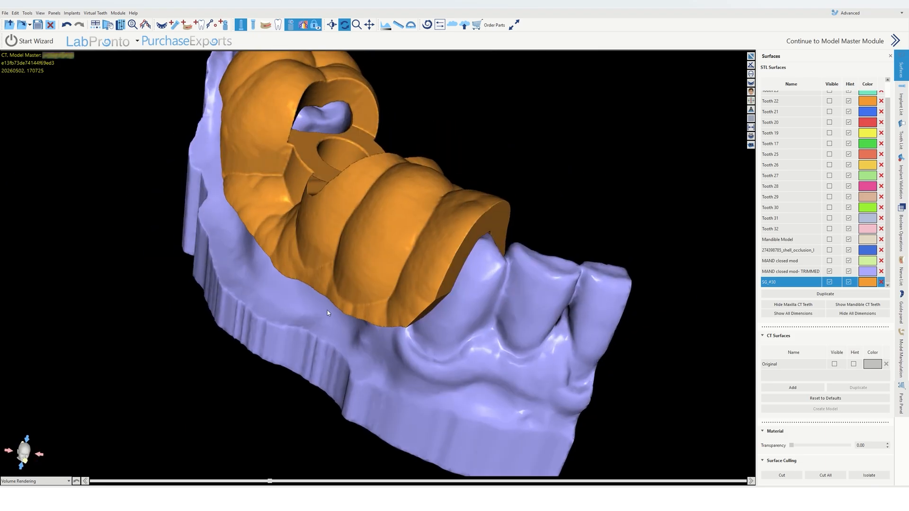
drag(515, 265, 559, 288)
drag(245, 219, 373, 280)
drag(423, 216, 473, 237)
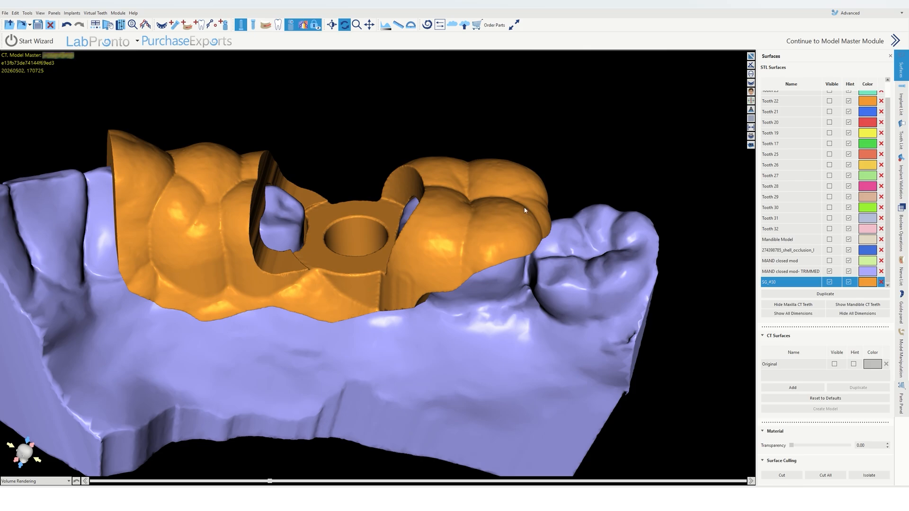
drag(428, 376, 363, 212)
drag(437, 273, 438, 266)
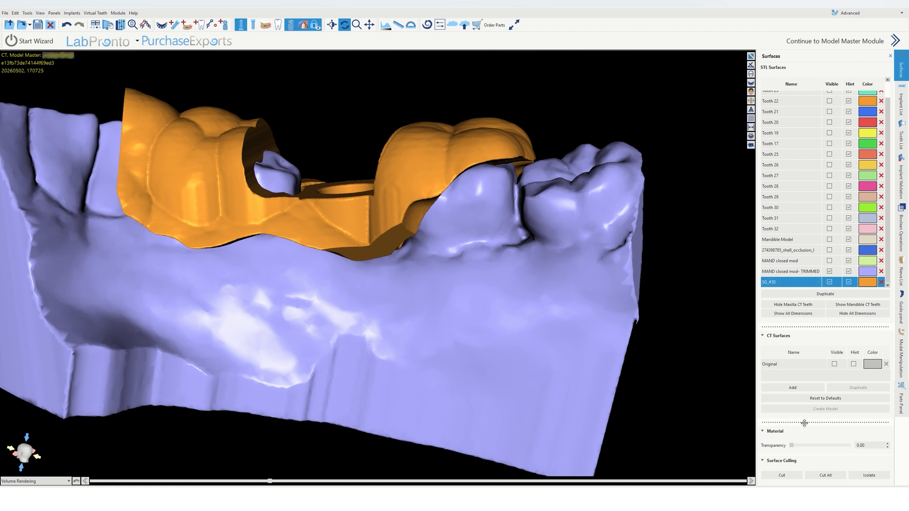
Step: Cut another slice off the guide's distal end with the Surface Culling Cut tool
click(790, 476)
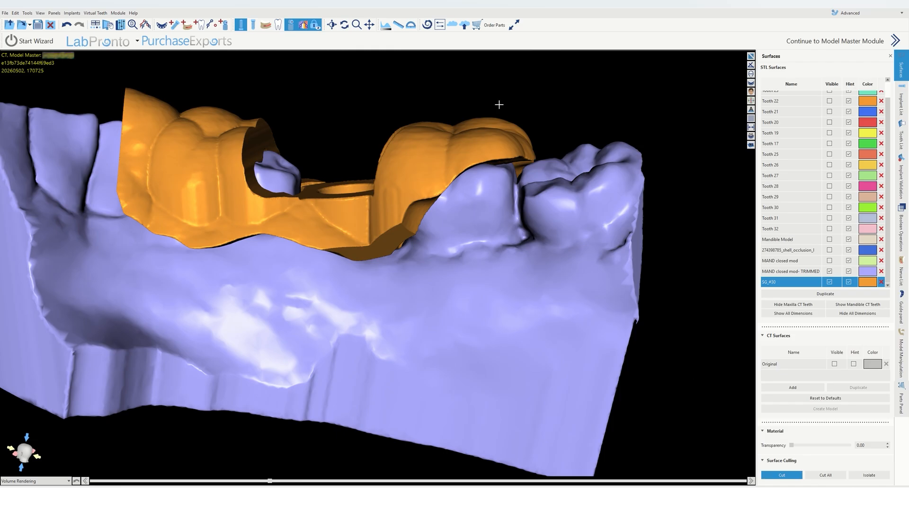
click(780, 475)
drag(530, 362, 547, 352)
drag(337, 268, 339, 262)
click(782, 476)
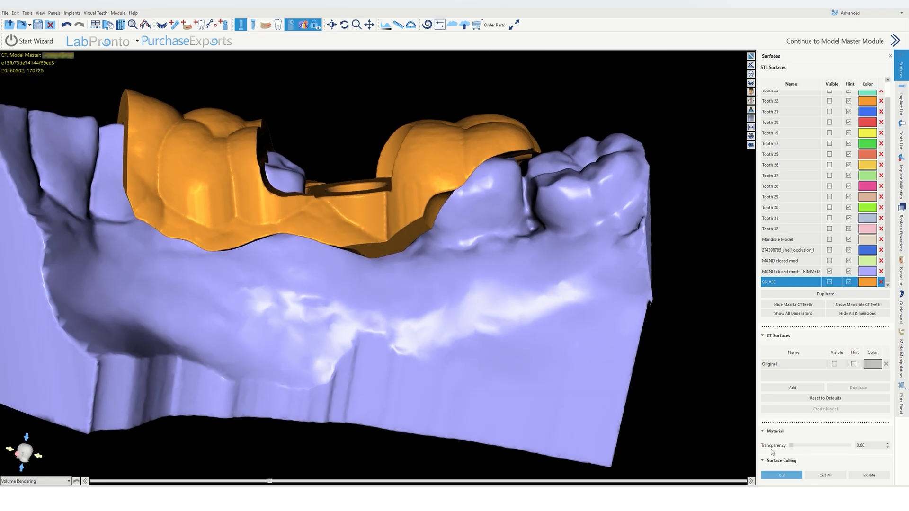
mouse_move(522, 176)
mouse_down()
mouse_move(576, 125)
mouse_move(550, 81)
mouse_move(513, 75)
mouse_up()
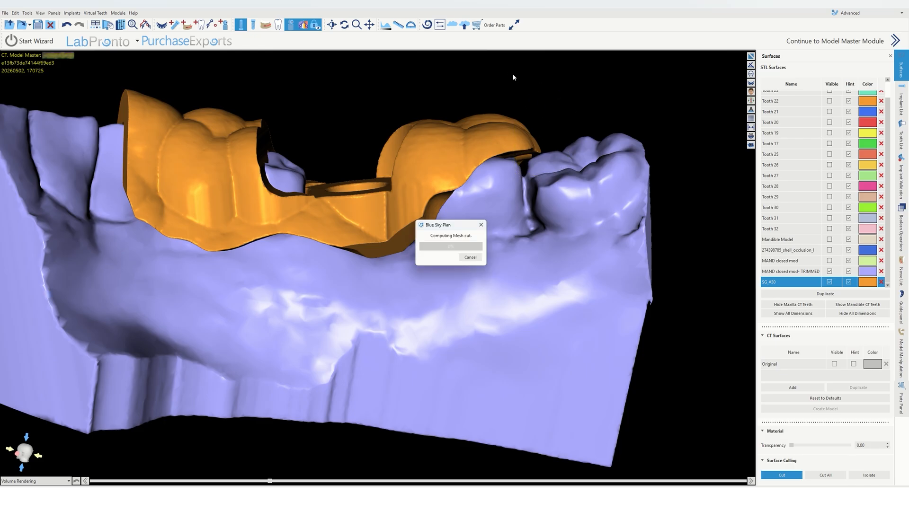
Step: Hide the trimmed stone model and examine the guide's intaglio surface on its own
click(787, 476)
drag(593, 240, 478, 343)
click(830, 272)
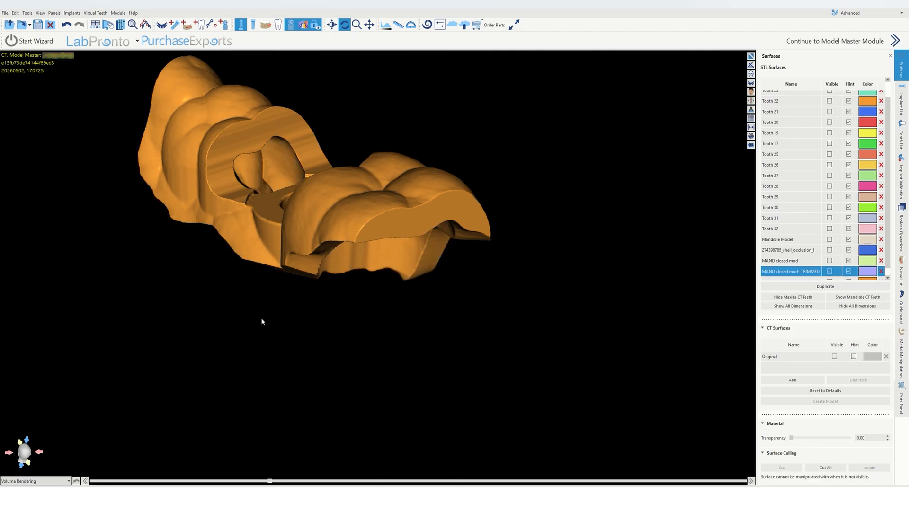
drag(261, 318, 483, 193)
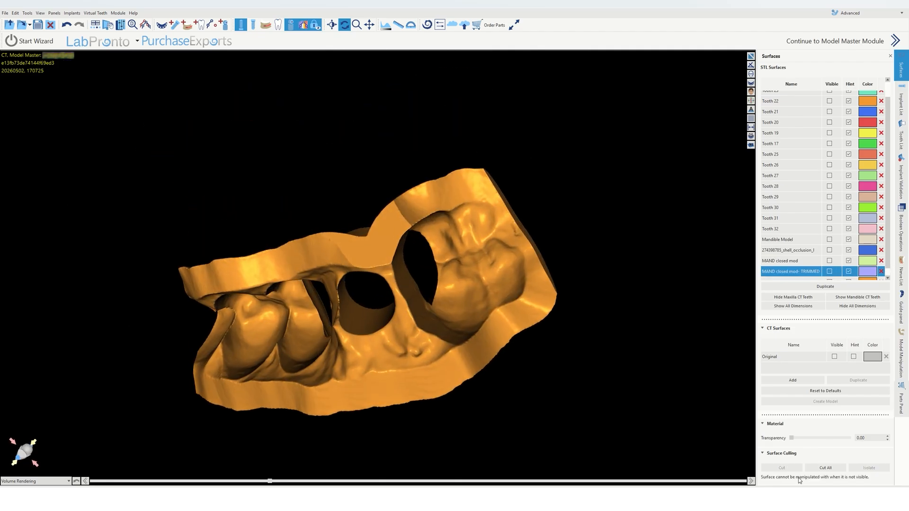
Step: Trim two more slivers off the guide's distal border with Surface Culling cuts on SG_#30
scroll(812, 271, down, 1)
click(803, 275)
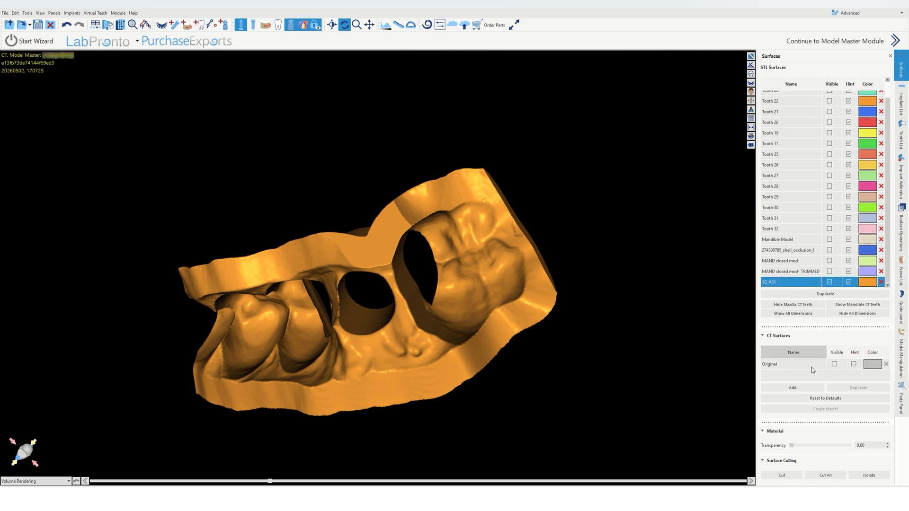
click(780, 474)
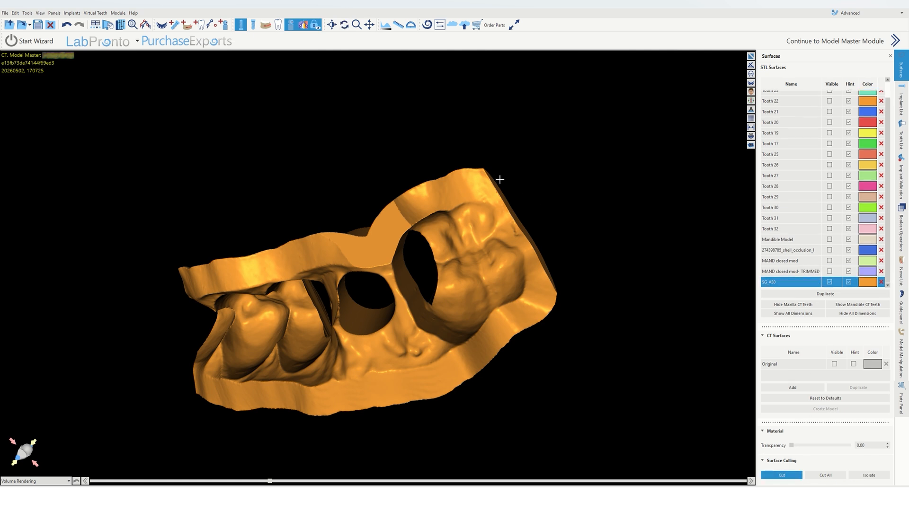
mouse_move(500, 181)
mouse_down()
mouse_move(443, 141)
mouse_move(417, 172)
mouse_up()
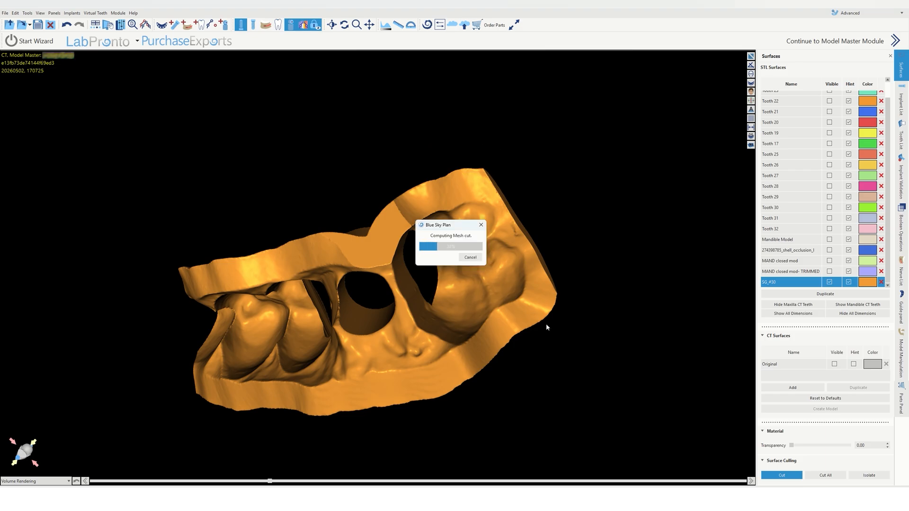
mouse_move(545, 323)
mouse_down()
mouse_move(568, 262)
mouse_move(558, 235)
mouse_up()
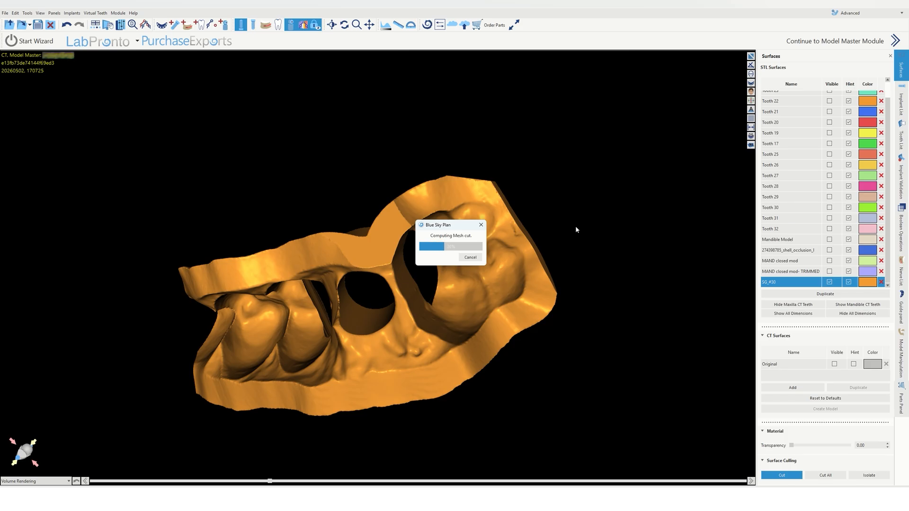
click(782, 477)
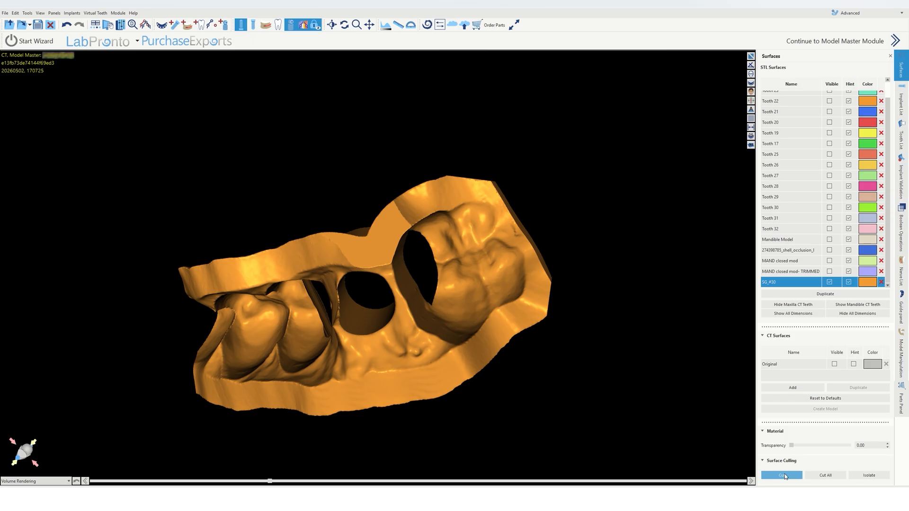
Step: Show the trimmed model again and examine the guide seated on it from several angles
drag(426, 146, 603, 271)
drag(509, 264, 194, 224)
click(829, 271)
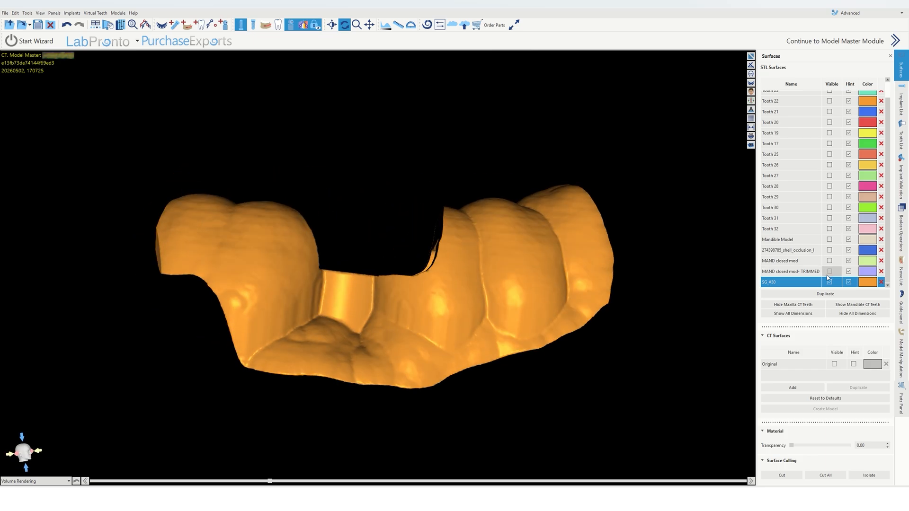
drag(366, 192, 346, 326)
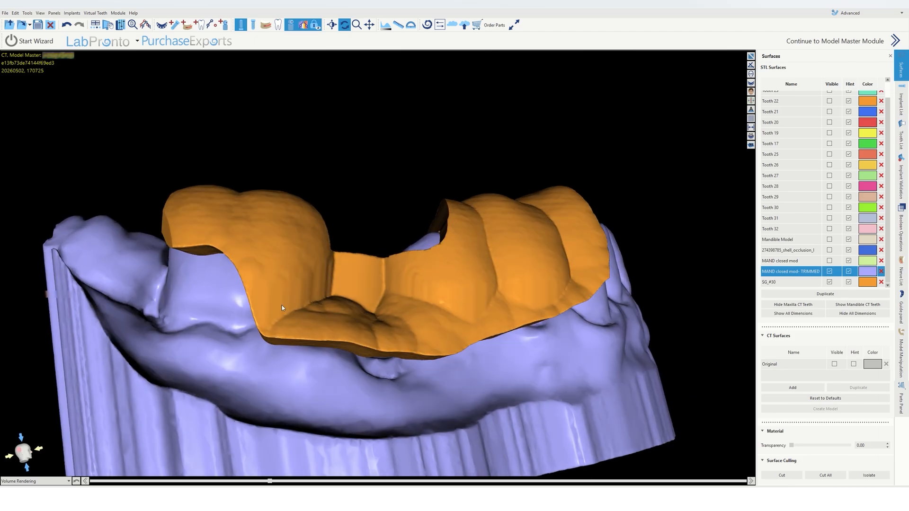
drag(250, 292, 243, 350)
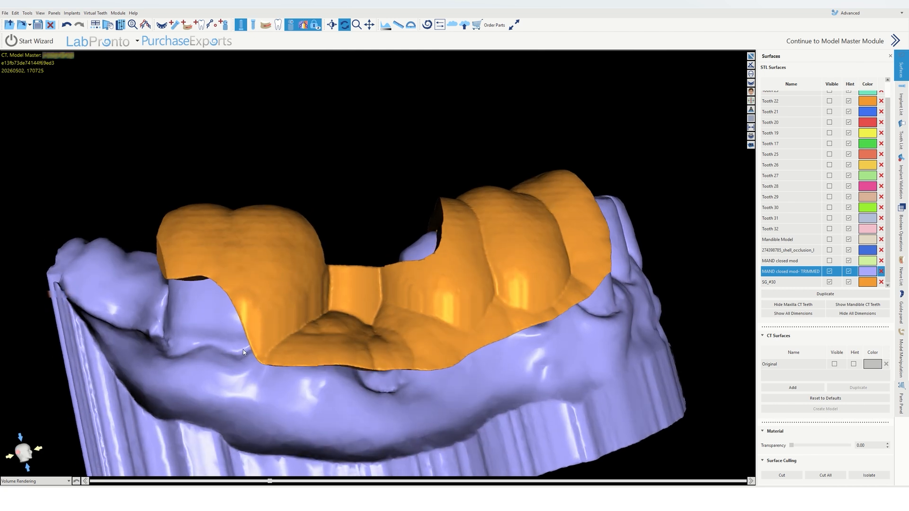
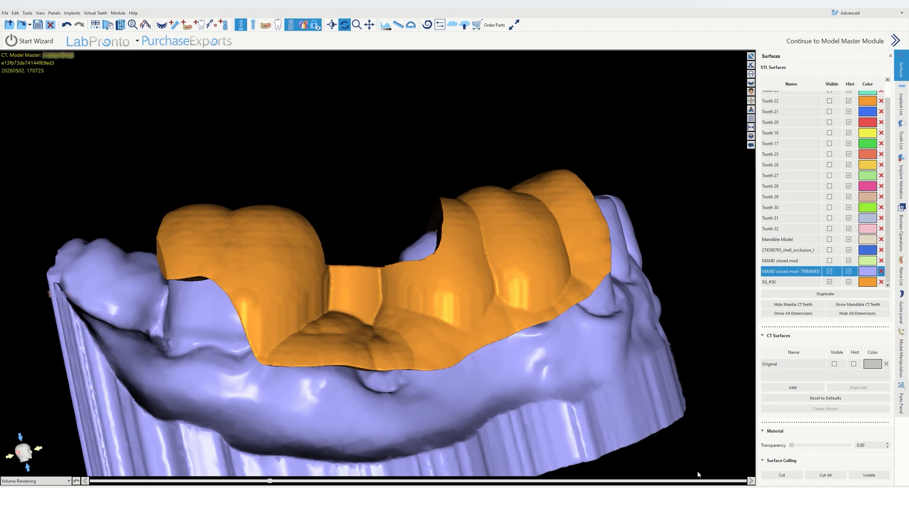
Step: Select SG_#30 and cut two slivers off the guide's lower buccal border with Surface Culling Cut
click(788, 477)
click(791, 283)
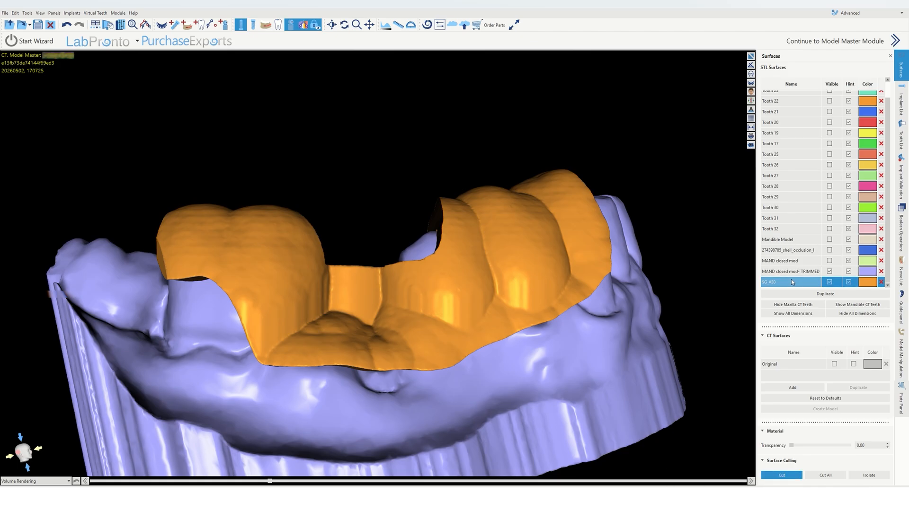
click(781, 480)
mouse_move(236, 326)
mouse_down()
mouse_move(274, 389)
mouse_move(349, 389)
mouse_move(361, 374)
mouse_up()
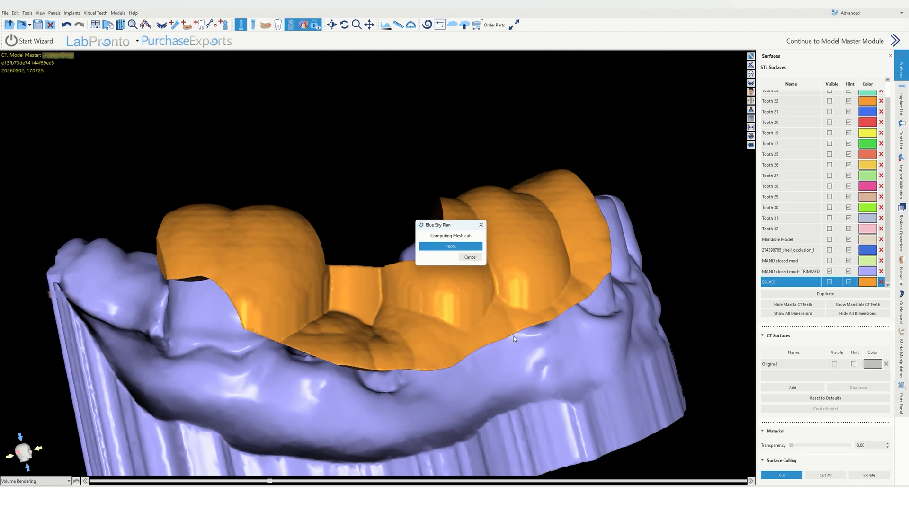
mouse_move(513, 337)
mouse_down()
mouse_move(506, 359)
mouse_move(450, 393)
mouse_move(341, 390)
mouse_move(306, 374)
mouse_move(288, 353)
mouse_up()
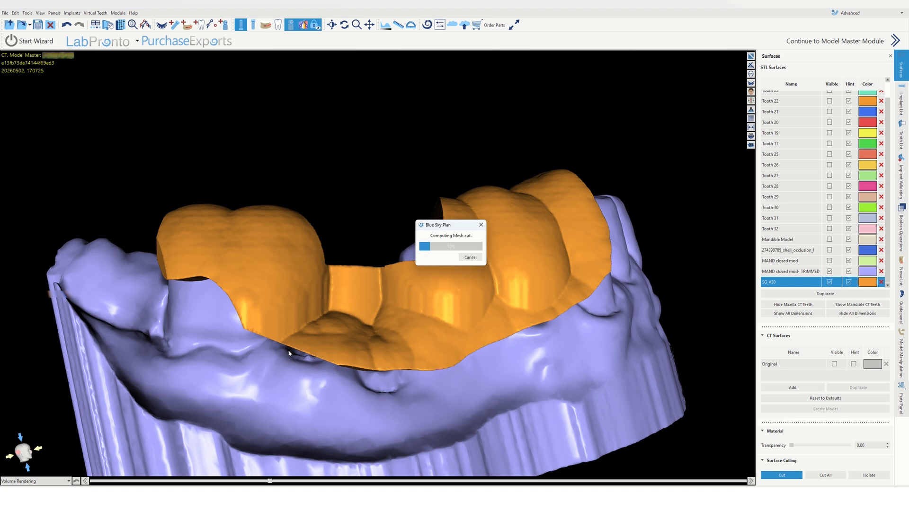
click(786, 477)
Step: Trim the guide's lower buccal border with three more Surface Culling cuts
drag(467, 209, 410, 479)
drag(379, 360, 417, 341)
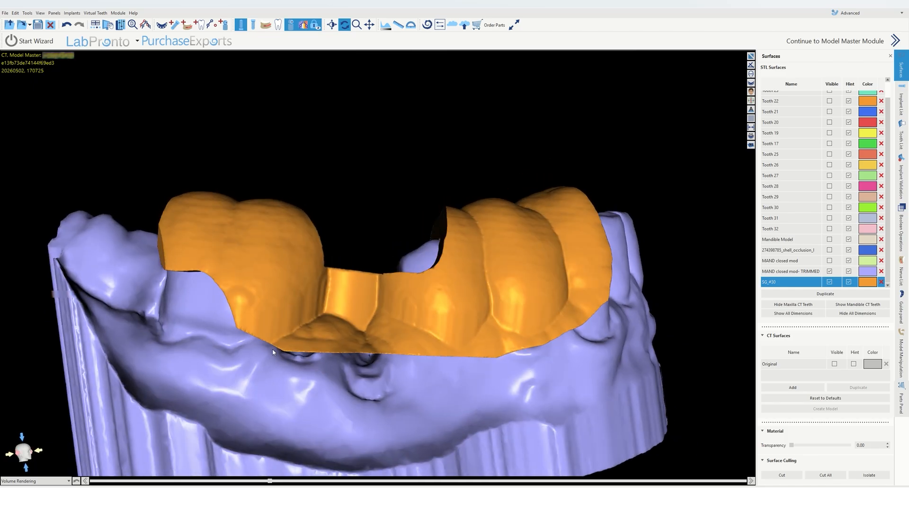
drag(359, 274, 385, 356)
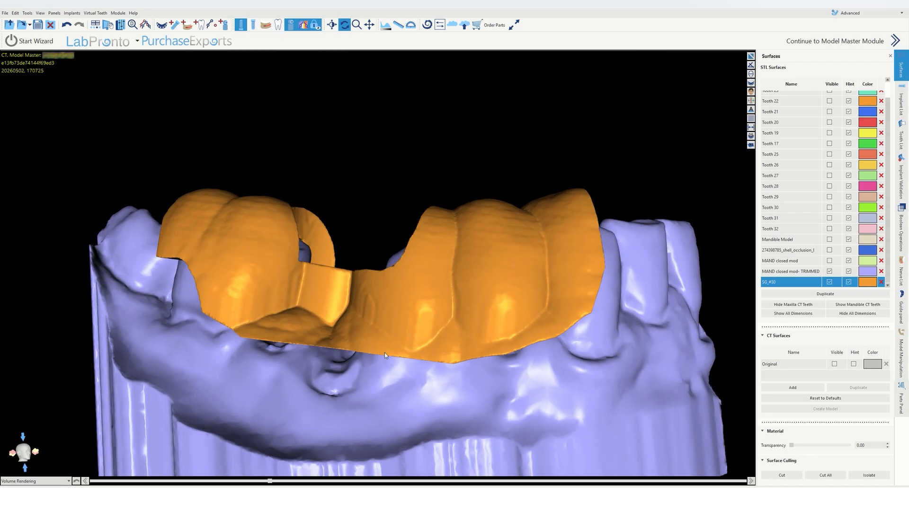
drag(491, 334, 453, 367)
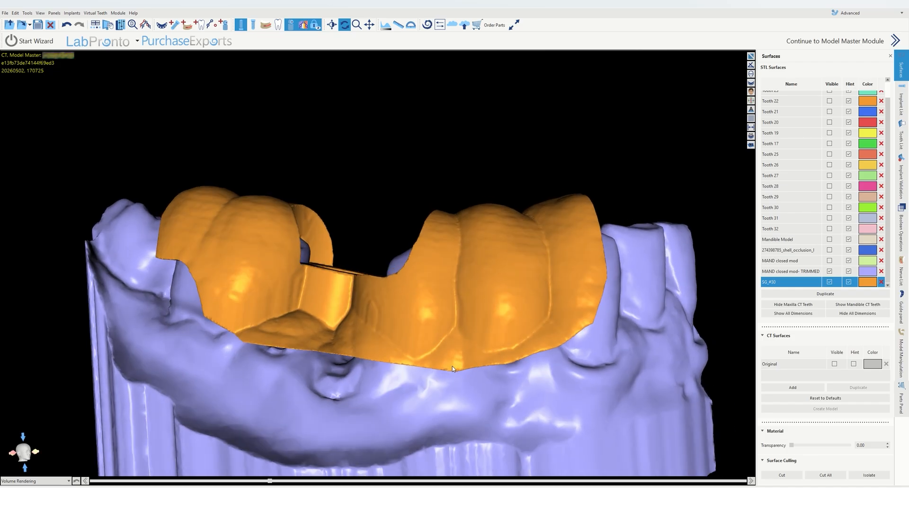
click(783, 475)
mouse_move(398, 366)
mouse_down()
mouse_move(519, 400)
mouse_move(608, 332)
mouse_move(611, 314)
mouse_up()
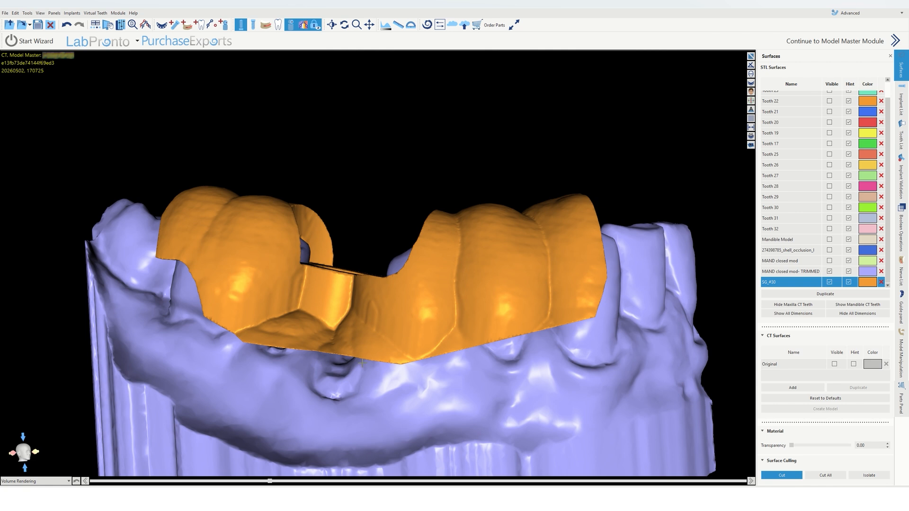
mouse_move(361, 362)
mouse_down()
mouse_move(393, 379)
mouse_move(459, 356)
mouse_up()
mouse_move(580, 325)
mouse_down()
mouse_move(602, 316)
mouse_move(619, 285)
mouse_up()
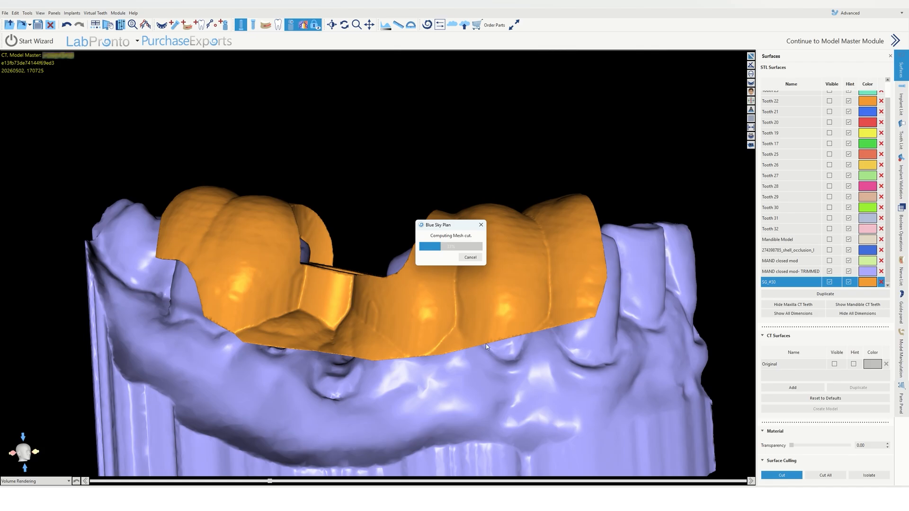
Step: Cut a slice off the guide's left end border with Surface Culling Cut
drag(362, 397, 447, 391)
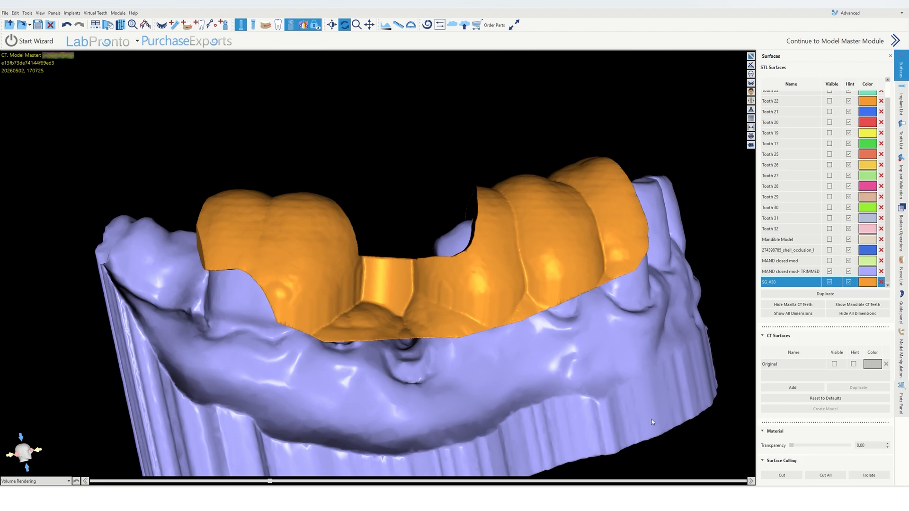
click(782, 475)
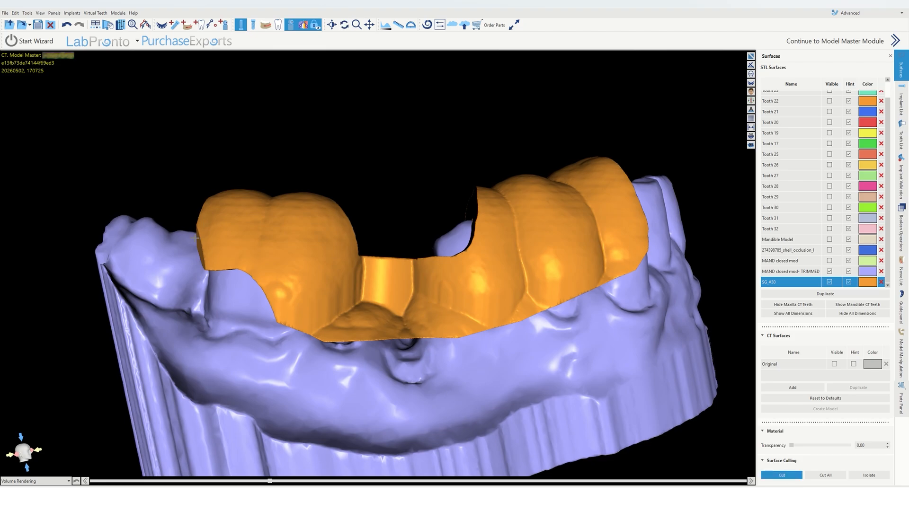
mouse_move(196, 238)
mouse_down()
mouse_move(201, 276)
mouse_move(242, 278)
mouse_up()
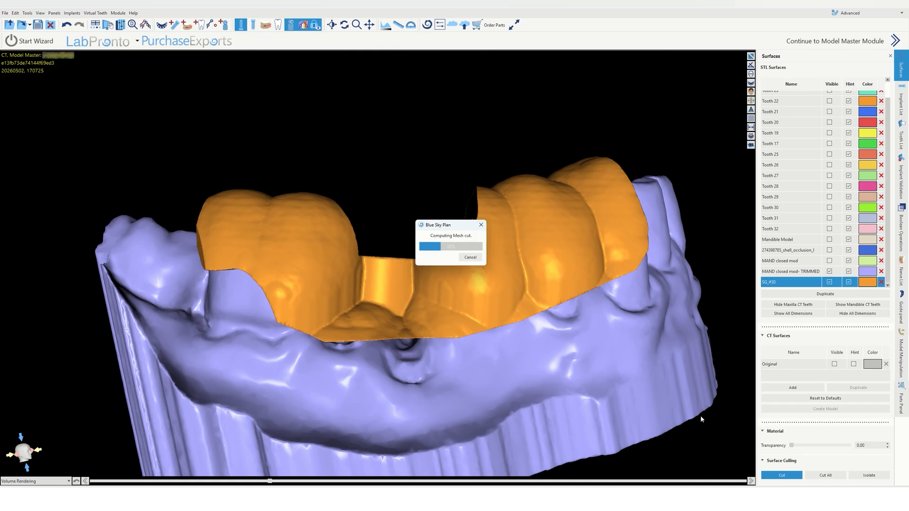
click(788, 477)
Step: Cut two more slivers off the guide's mesial end next to the adjacent tooth
drag(630, 434, 211, 269)
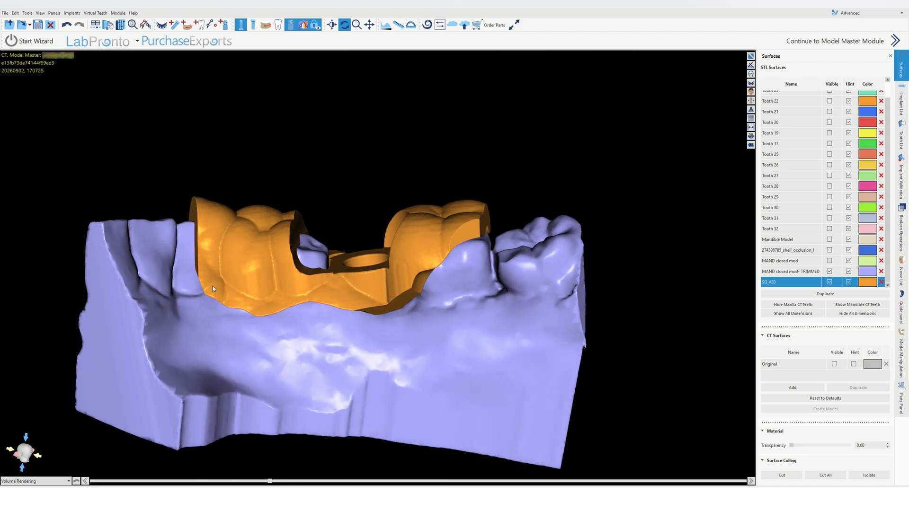
scroll(266, 311, up, 2)
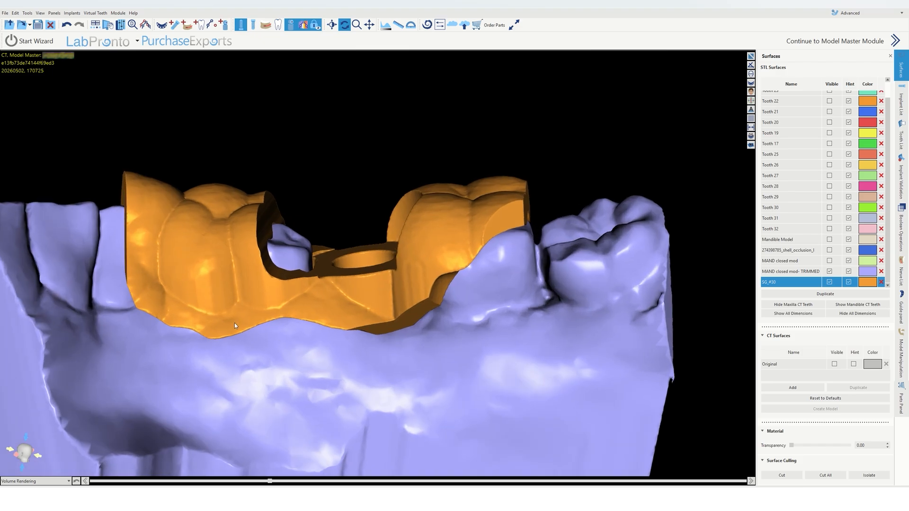
click(779, 476)
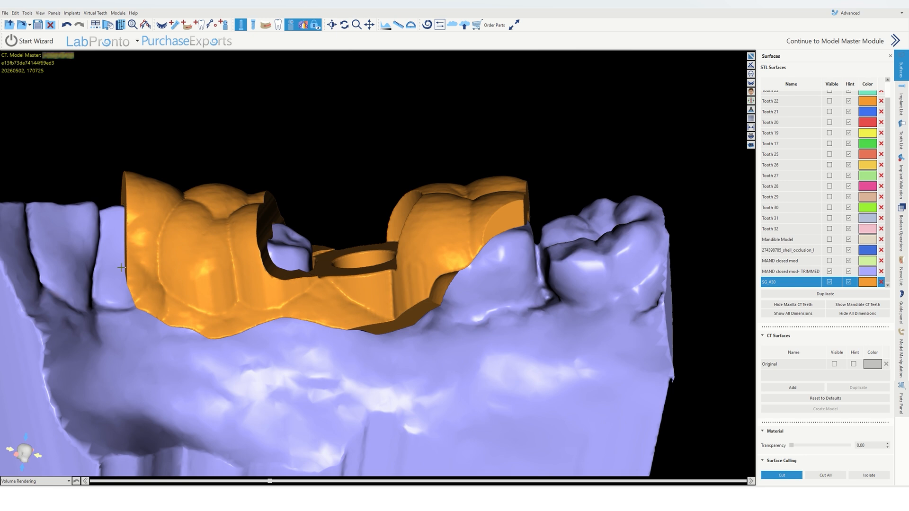
mouse_move(121, 268)
mouse_down()
mouse_move(135, 342)
mouse_move(260, 332)
mouse_move(242, 342)
mouse_move(192, 304)
mouse_up()
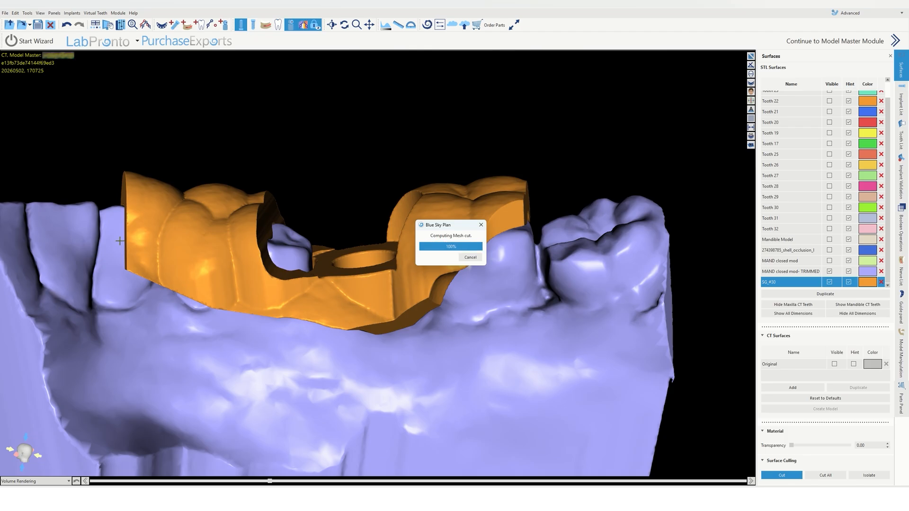
mouse_move(119, 242)
mouse_down()
mouse_move(109, 254)
mouse_move(113, 291)
mouse_move(161, 294)
mouse_up()
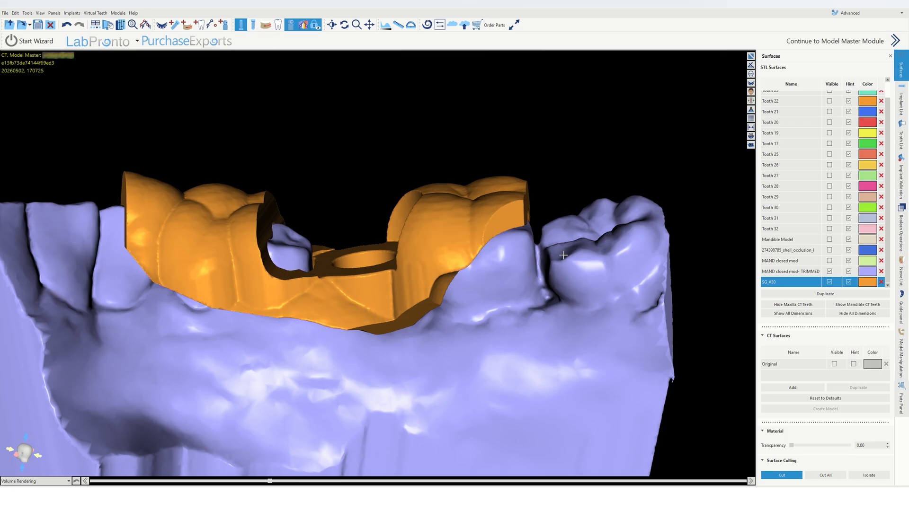
click(785, 477)
Step: Examine the trimmed guide seated on the stone model from several angles
drag(513, 330, 527, 278)
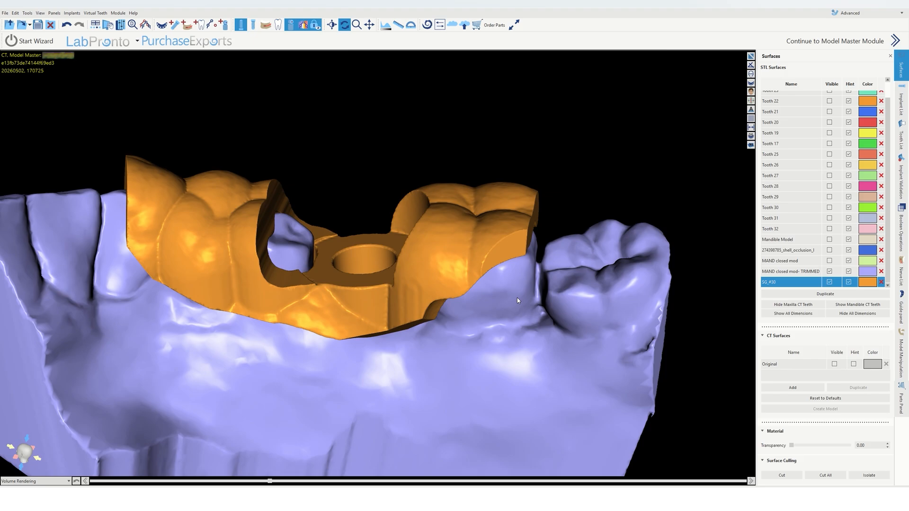
drag(477, 323, 282, 294)
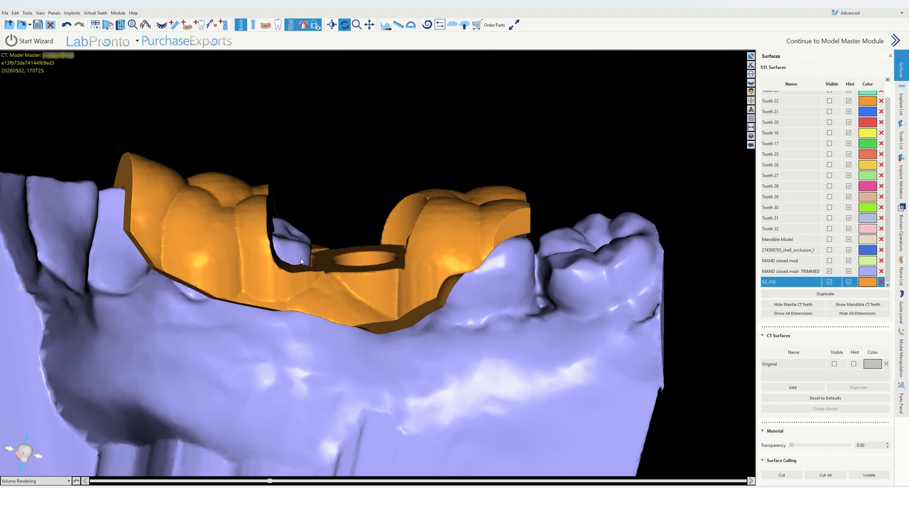
drag(400, 277, 290, 221)
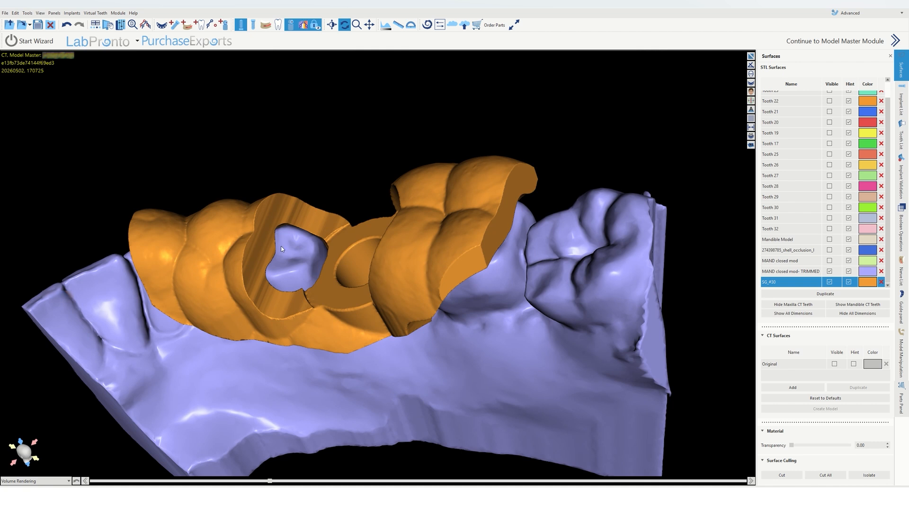
drag(279, 248, 447, 252)
drag(159, 207, 410, 363)
scroll(409, 363, up, 5)
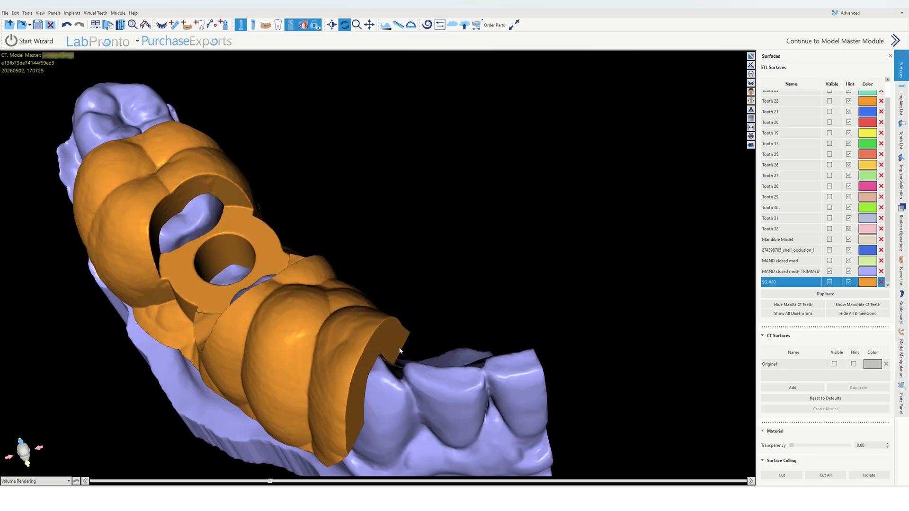
drag(344, 247, 308, 297)
scroll(308, 298, down, 4)
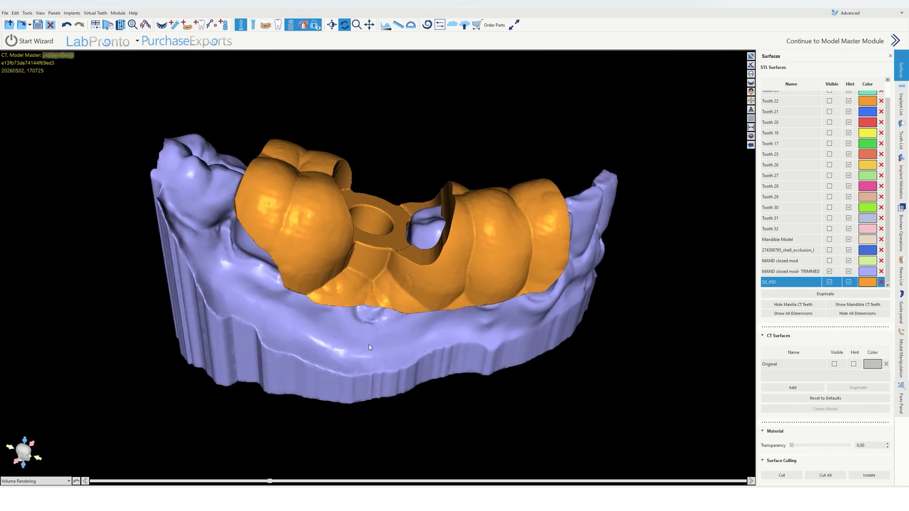
drag(368, 344, 370, 211)
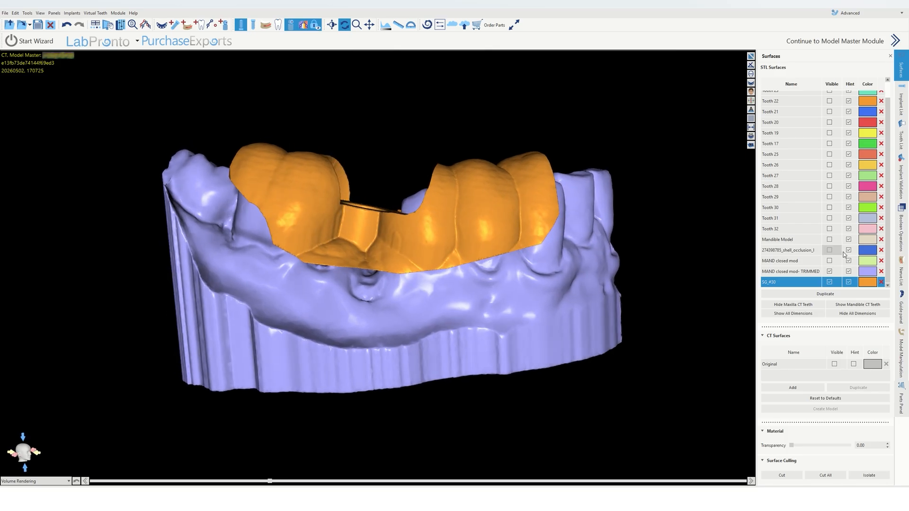
Step: Hide the trimmed stone model and emboss the label #30 onto the guide's buccal surface
click(829, 272)
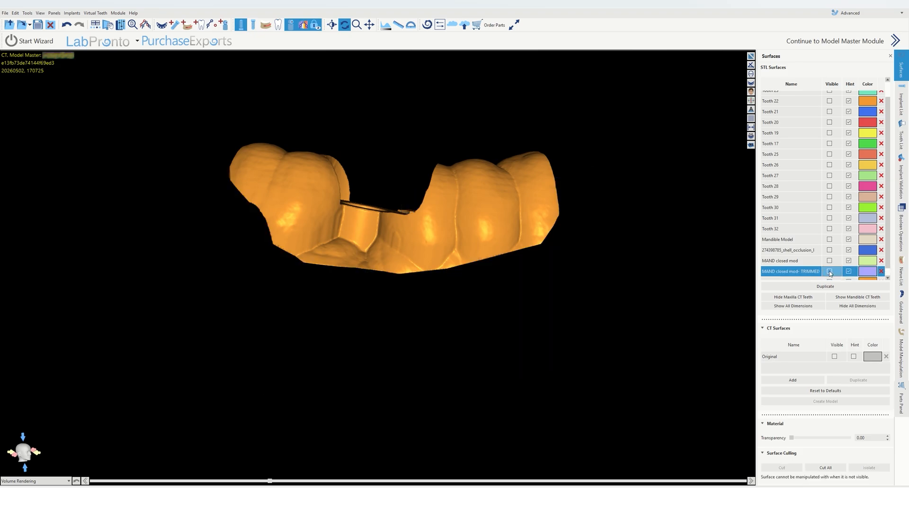
click(902, 309)
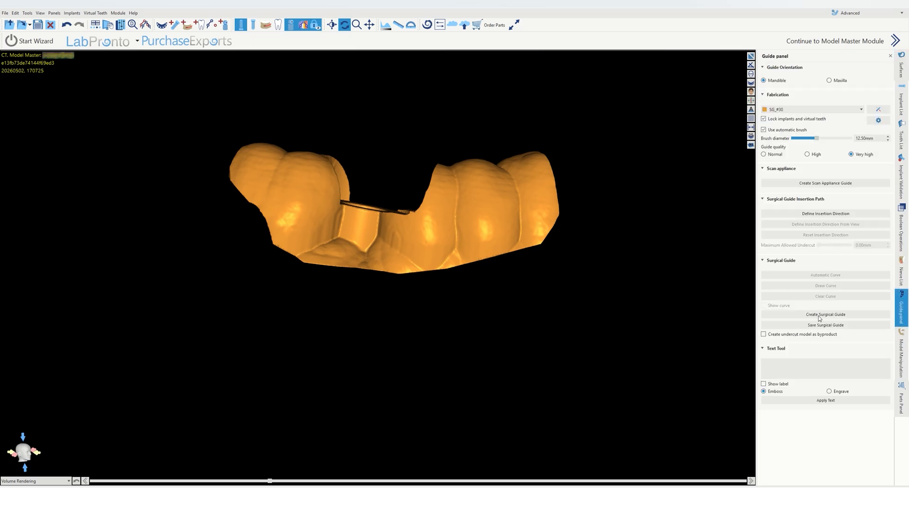
click(783, 368)
text(#30)
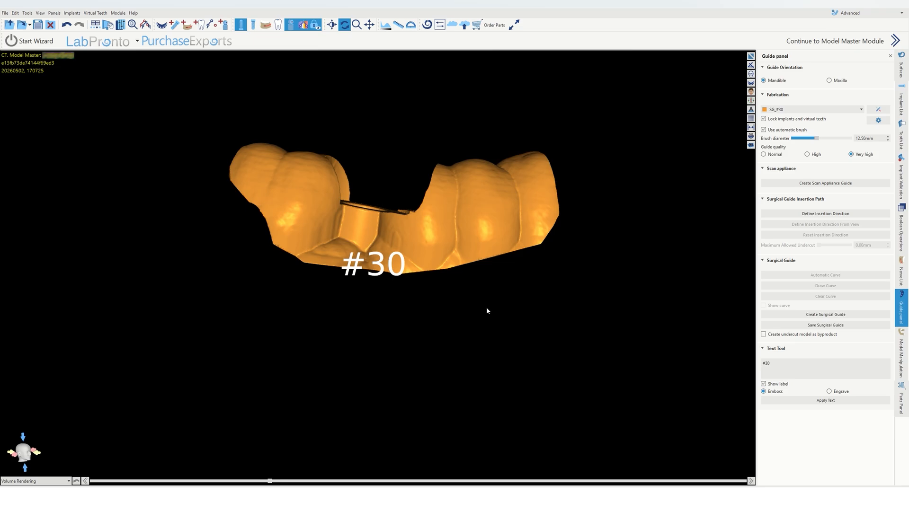
drag(487, 309, 426, 441)
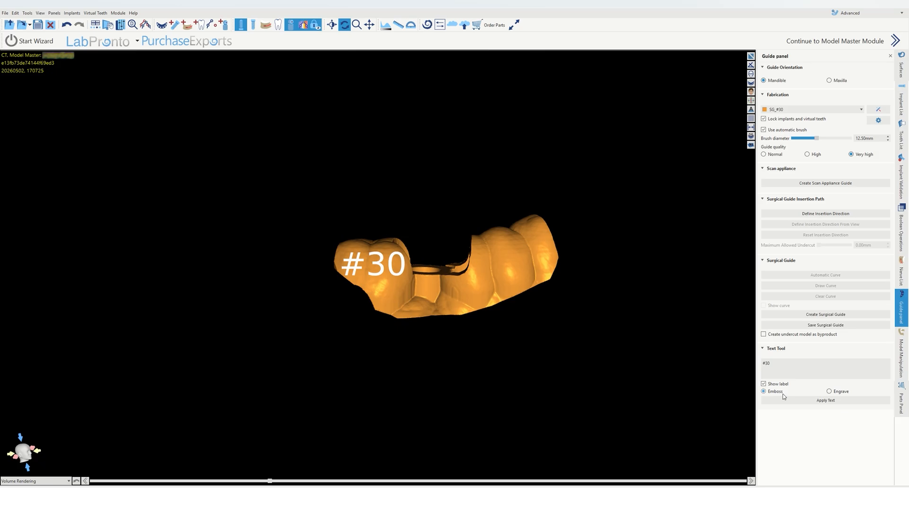
click(795, 403)
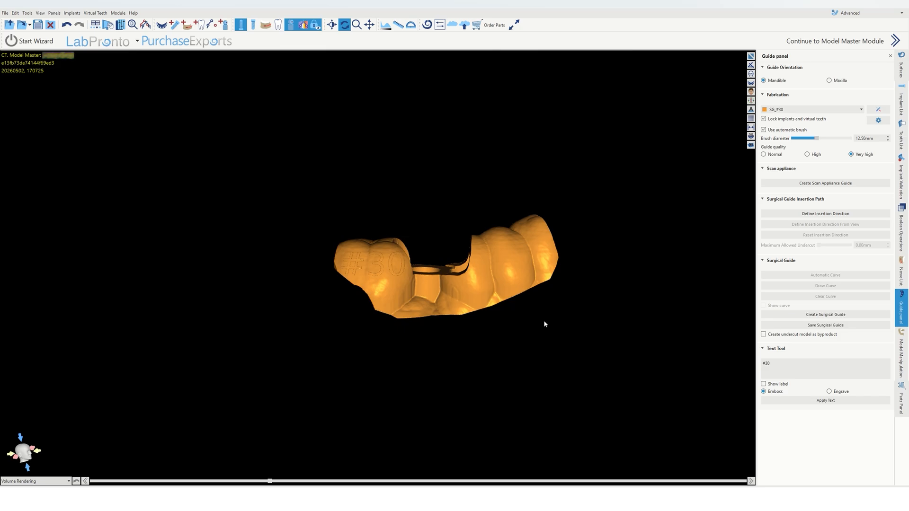
Step: Clear the #30 text from the label text field
drag(544, 320, 537, 349)
scroll(294, 293, up, 5)
click(787, 362)
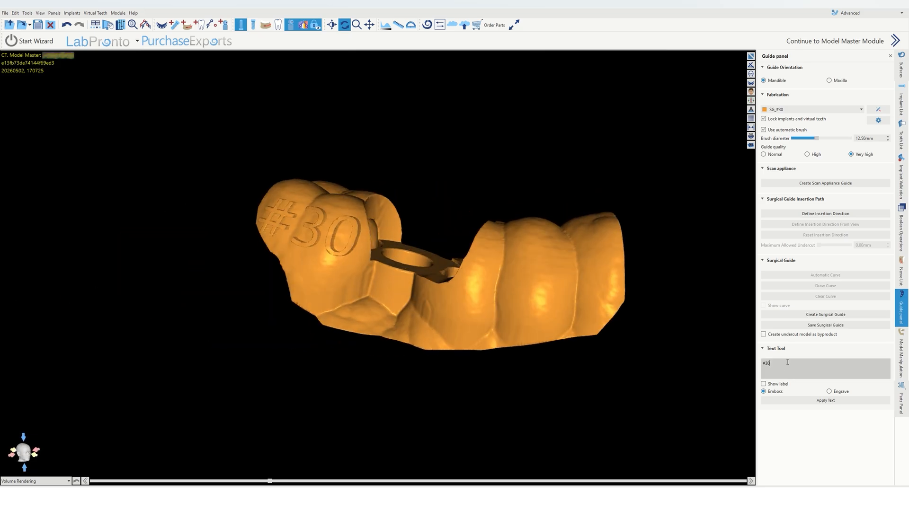
key(BackSpace)
key(BackSpace)
key(BackSpace)
Step: Select the implant in the implant list to check its size, then hide the mandibular implants
click(901, 102)
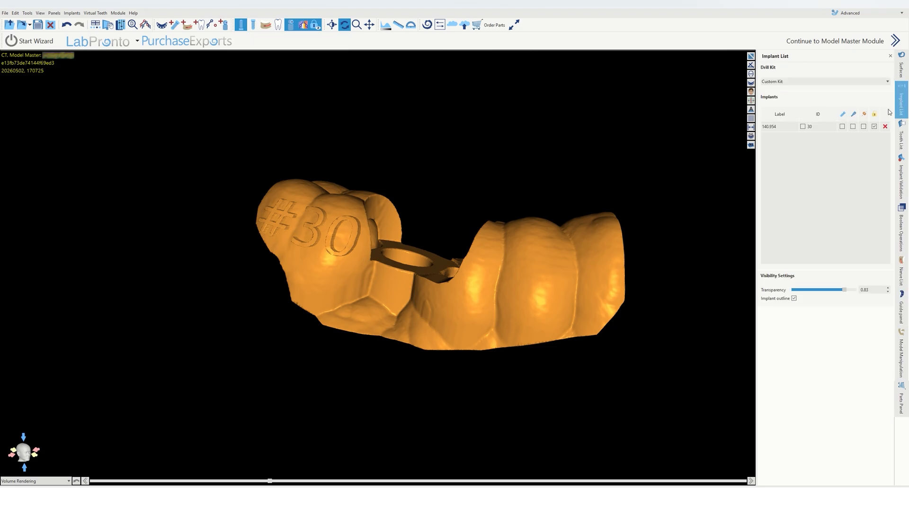
click(818, 127)
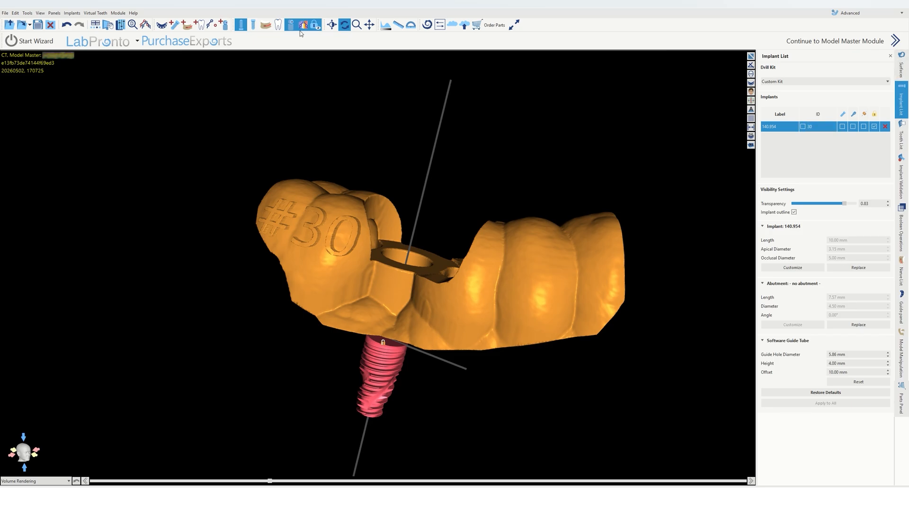
click(255, 26)
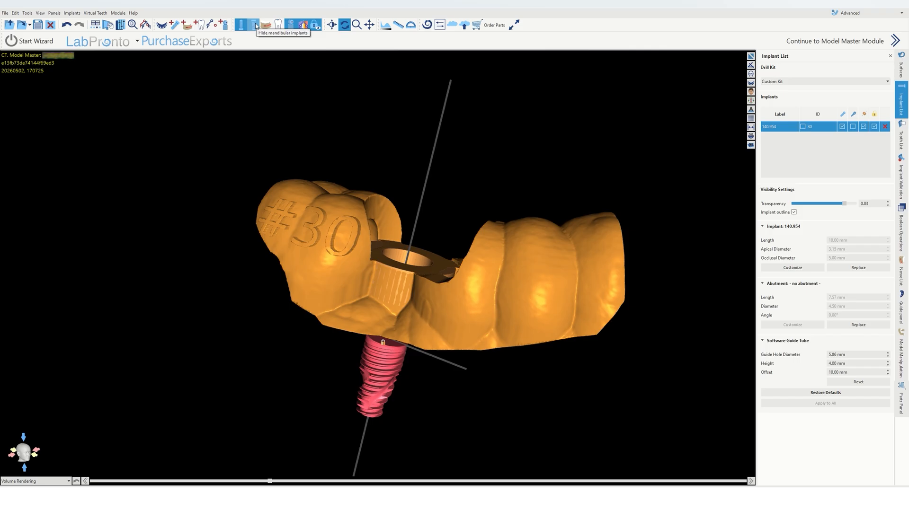
click(255, 26)
Step: Emboss the implant size label 5.0 x 10 onto the guide's buccal surface beside the implant sleeve
click(902, 309)
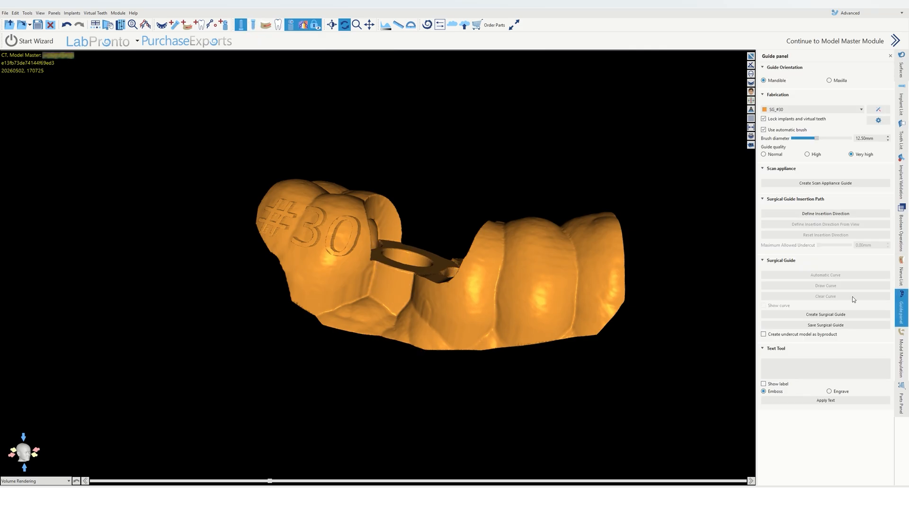
middle_drag(640, 281, 603, 280)
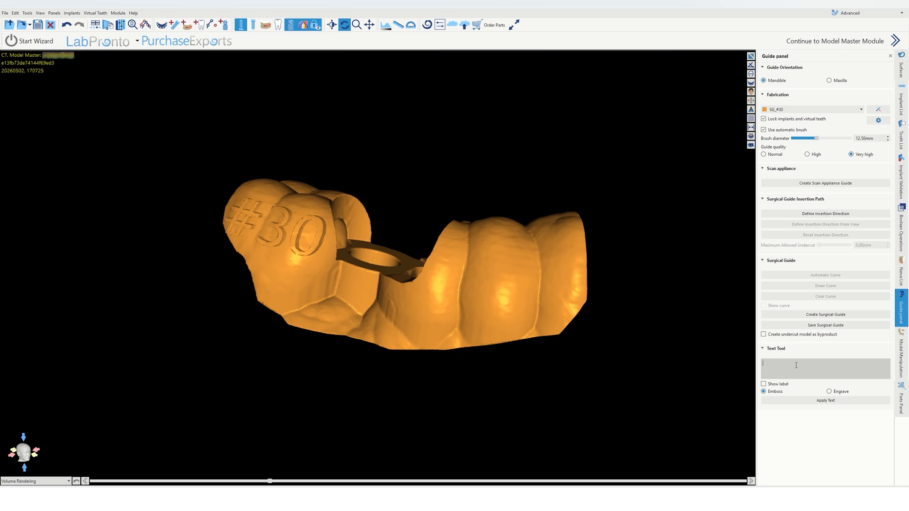
text(5.0)
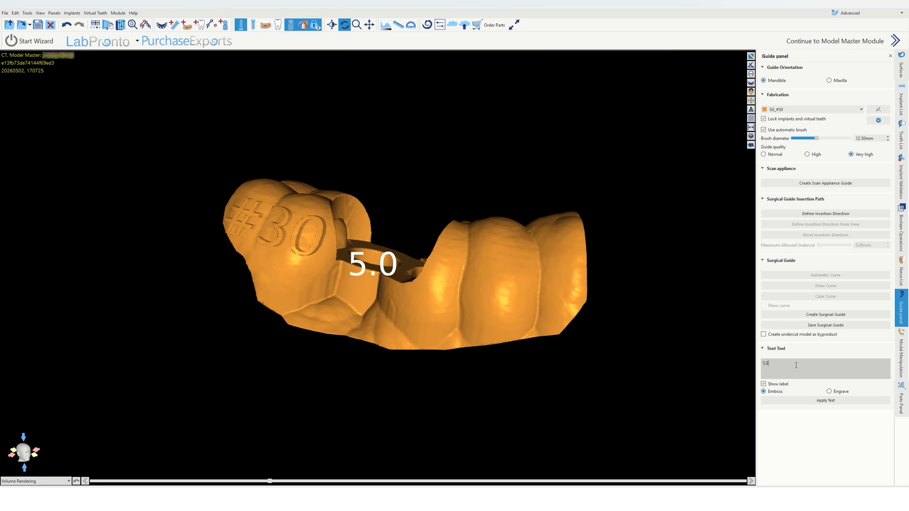
text( x 10)
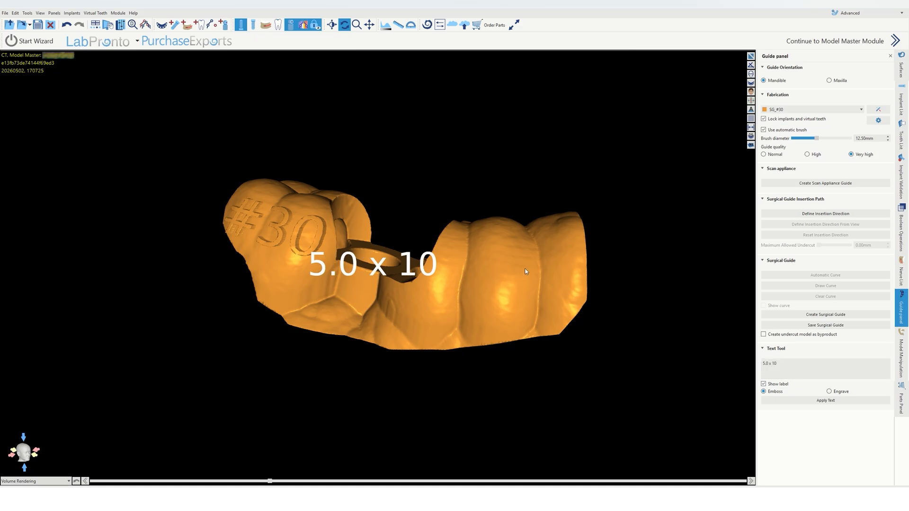
drag(525, 271, 391, 280)
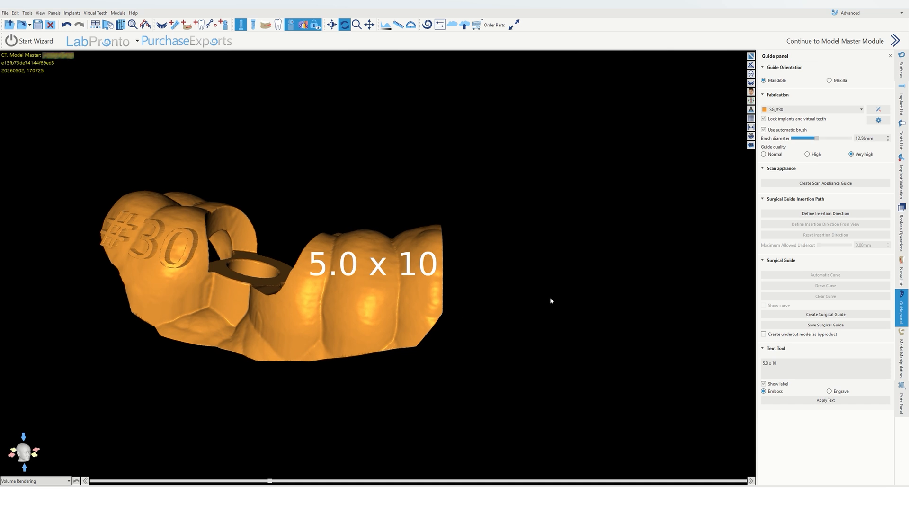
drag(550, 301, 556, 315)
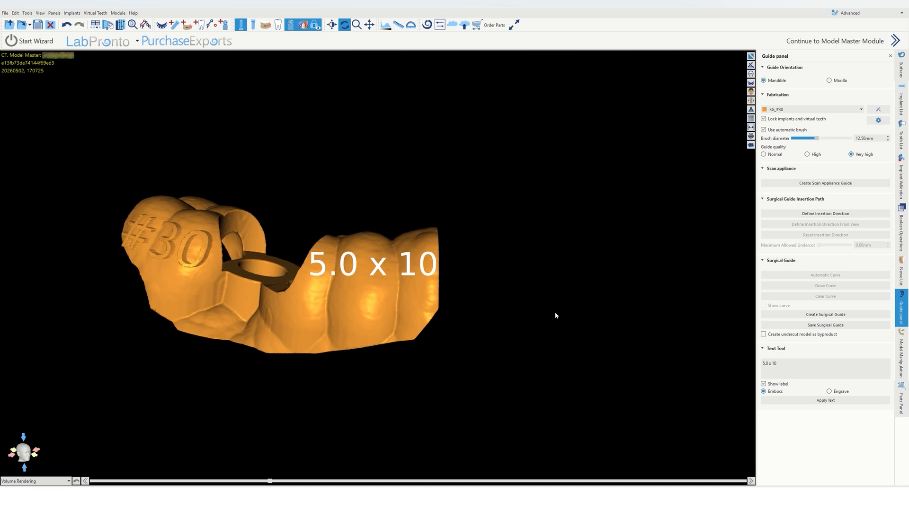
click(819, 402)
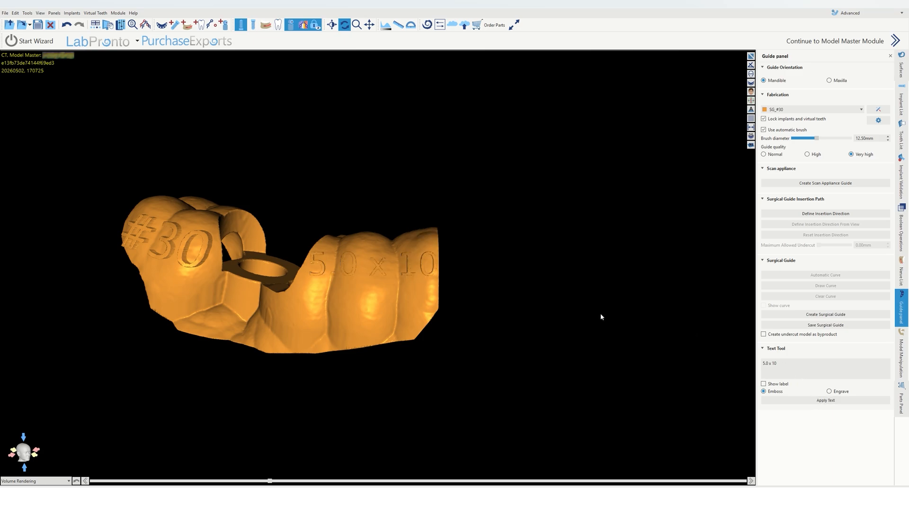
Step: Emboss the patient's surname and first name, on two lines, onto the guide's inner lingual surface
drag(602, 317, 193, 320)
drag(524, 290, 413, 336)
drag(790, 365, 724, 360)
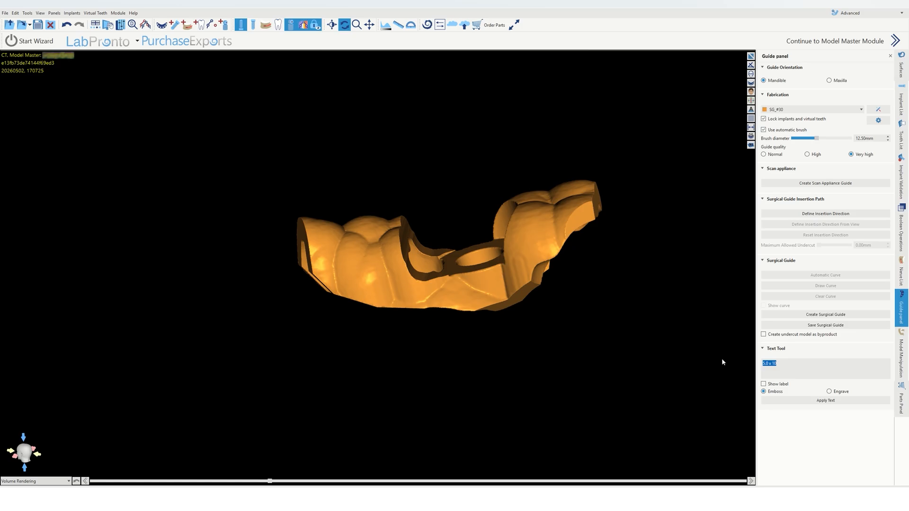
key(ctrl+1)
click(902, 358)
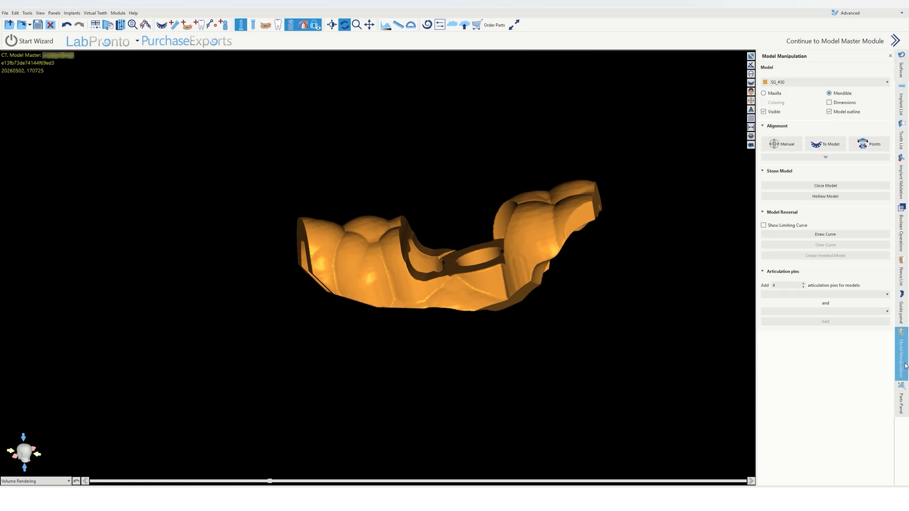
click(906, 311)
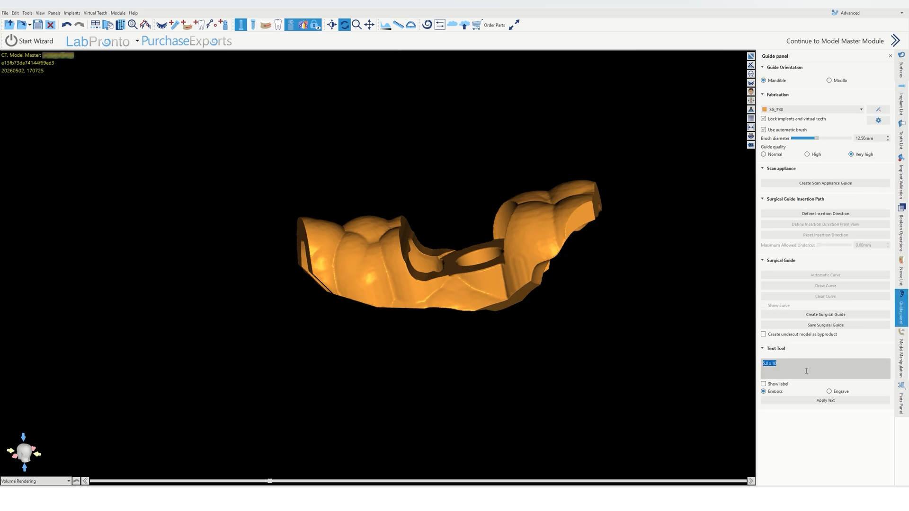
click(806, 371)
key(BackSpace)
key(BackSpace)
key(BackSpace)
key(BackSpace)
key(BackSpace)
key(BackSpace)
key(BackSpace)
text(SMITH)
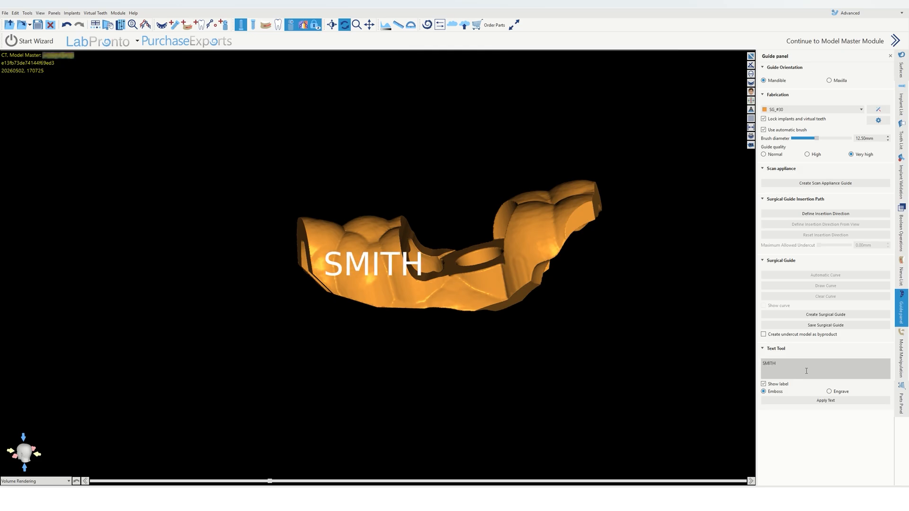
text(,)
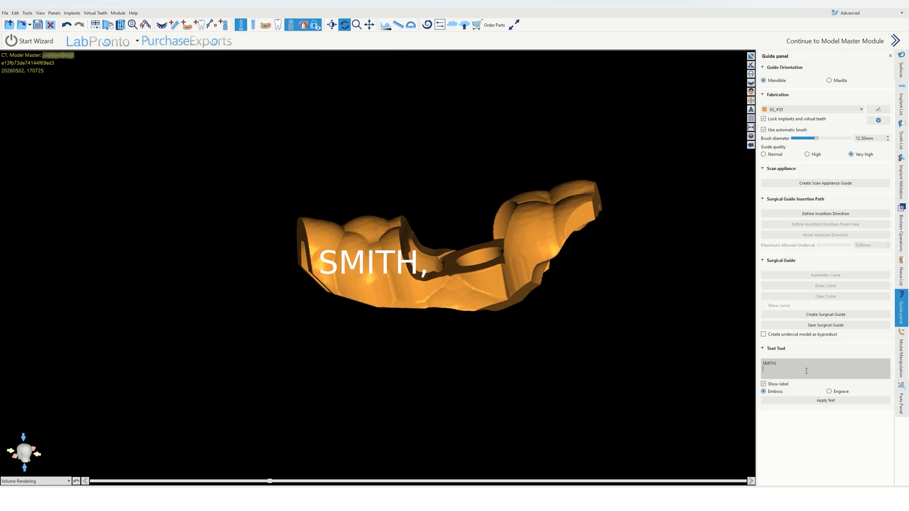
text(j)
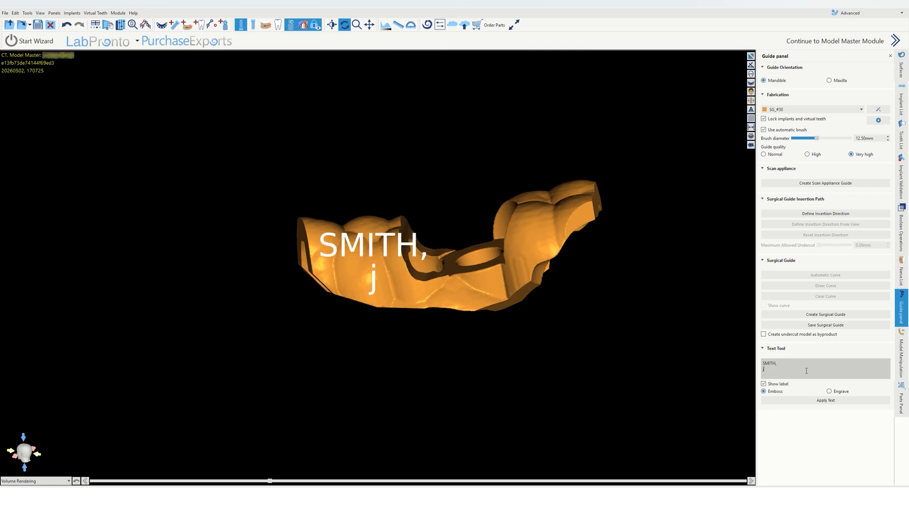
text(OHN)
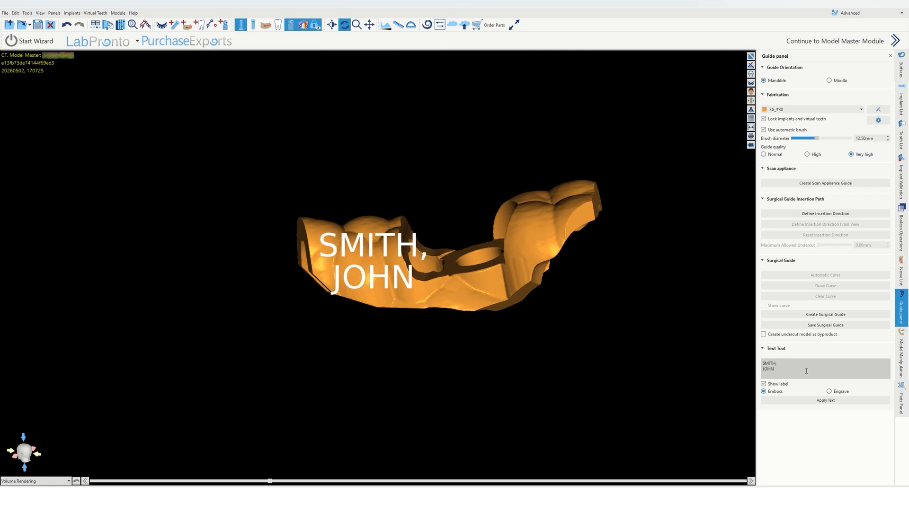
drag(561, 222, 631, 368)
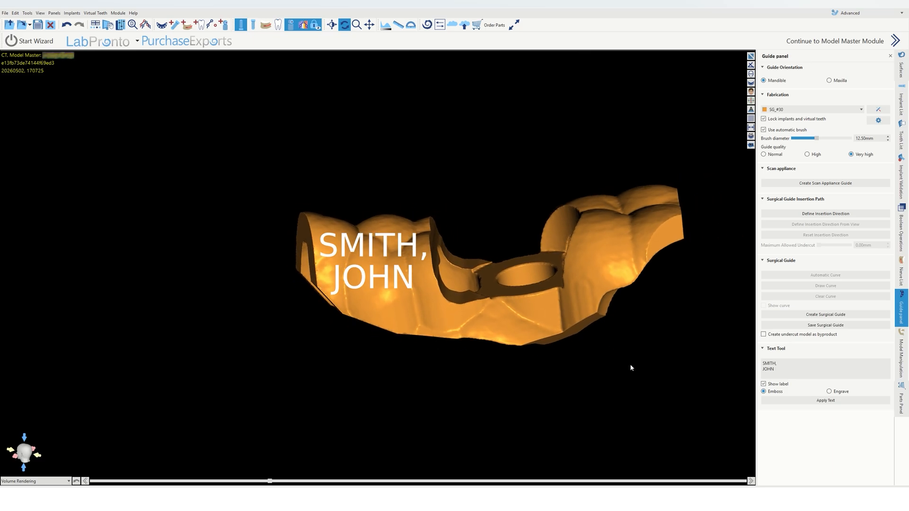
click(828, 403)
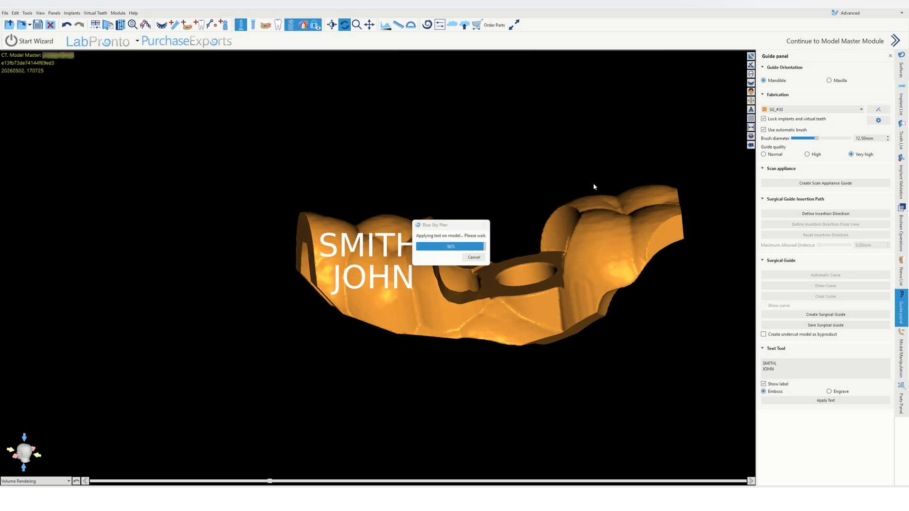
drag(594, 188, 417, 215)
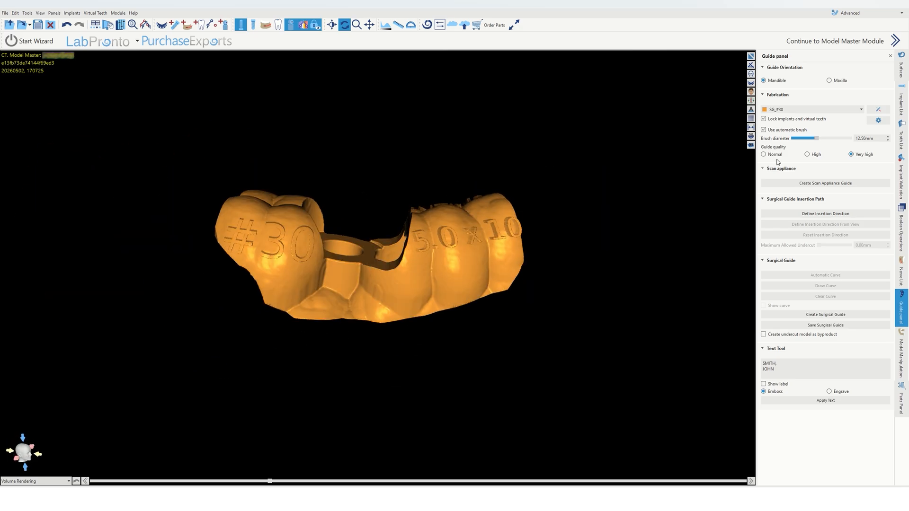
Step: Show the trimmed stone model and inspect the labeled guide seated on it from several angles
click(902, 66)
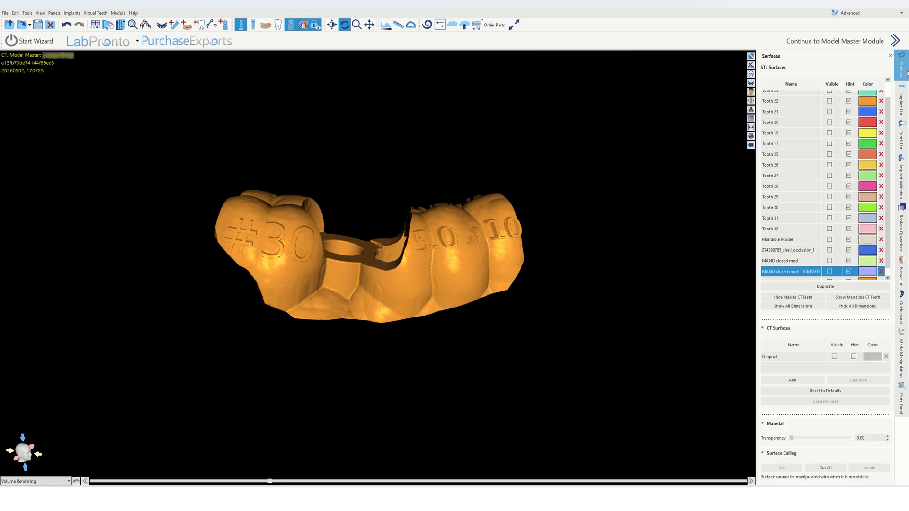
click(830, 272)
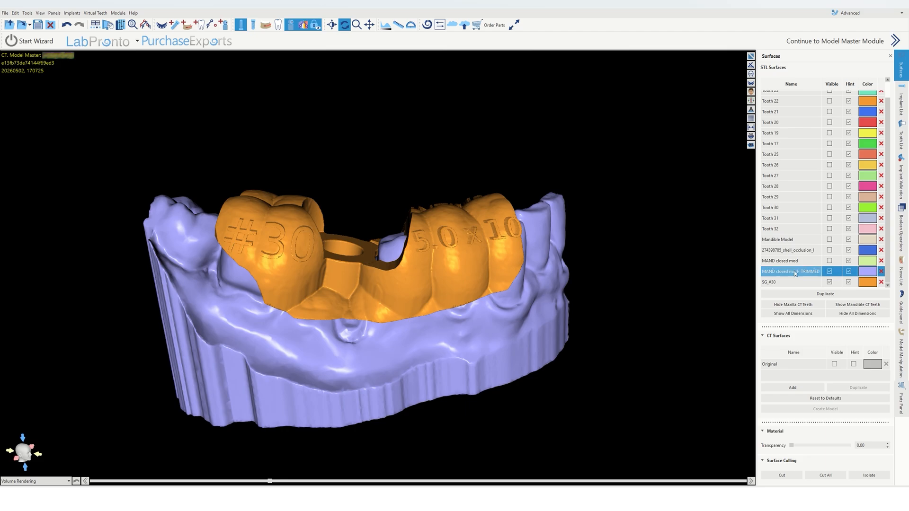
click(829, 283)
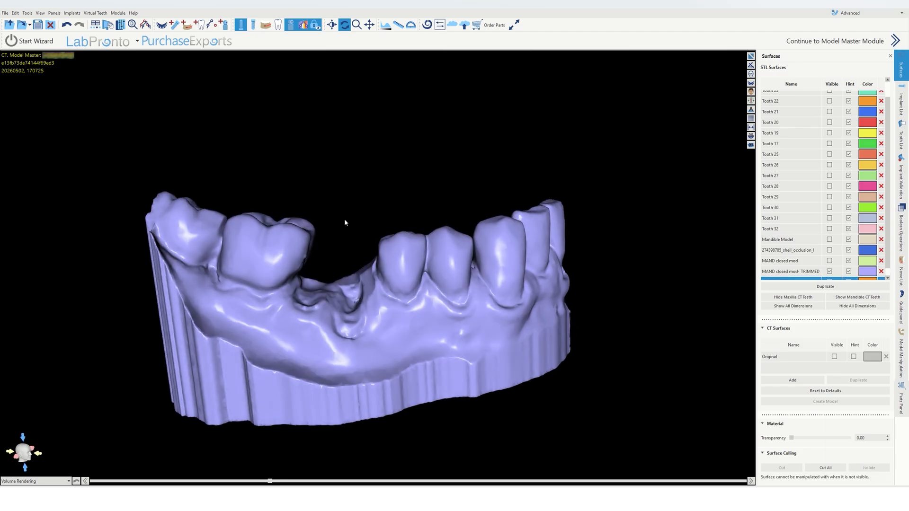
drag(345, 220, 336, 207)
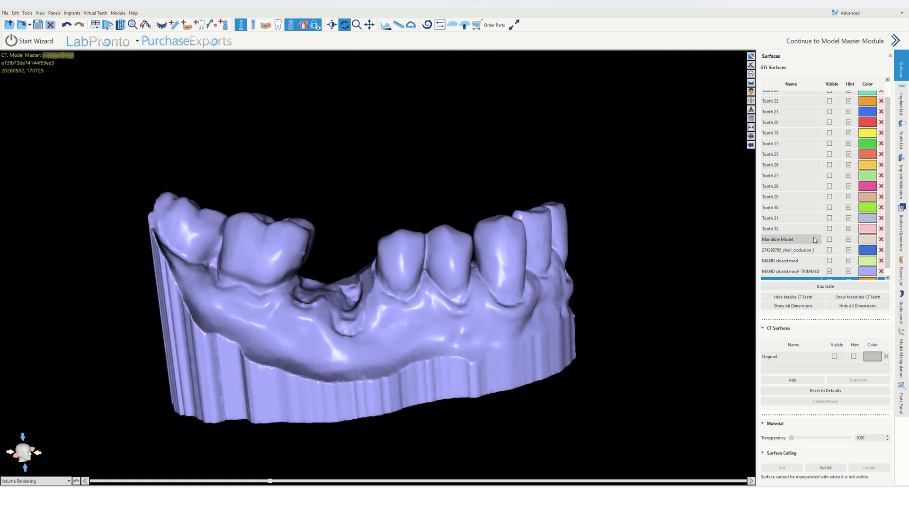
click(830, 280)
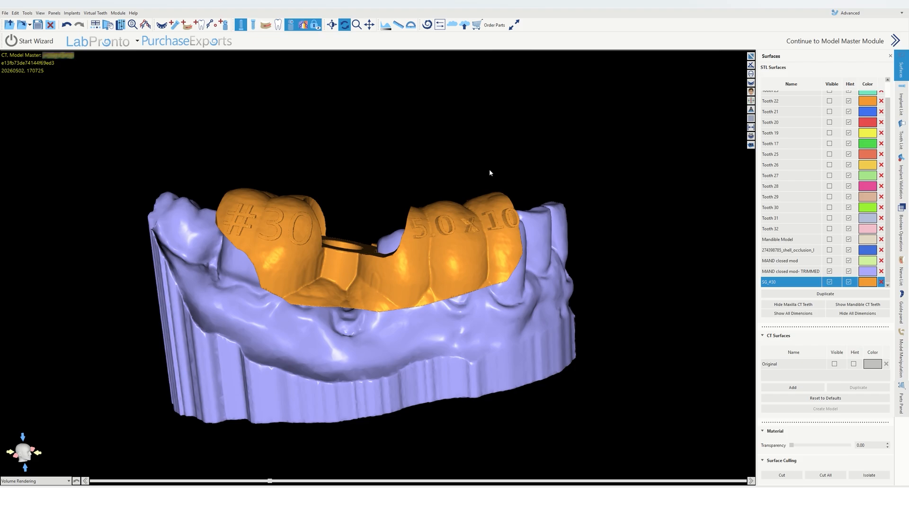
drag(482, 156, 481, 173)
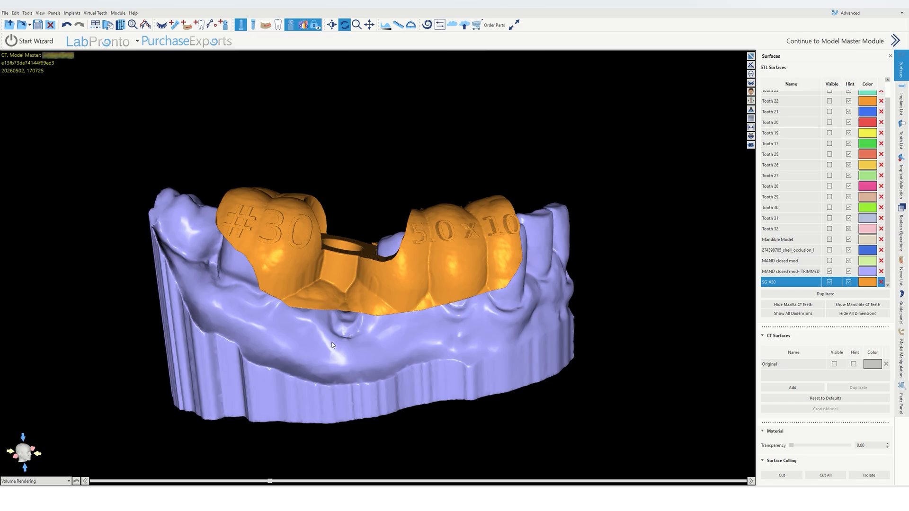
drag(421, 350, 398, 350)
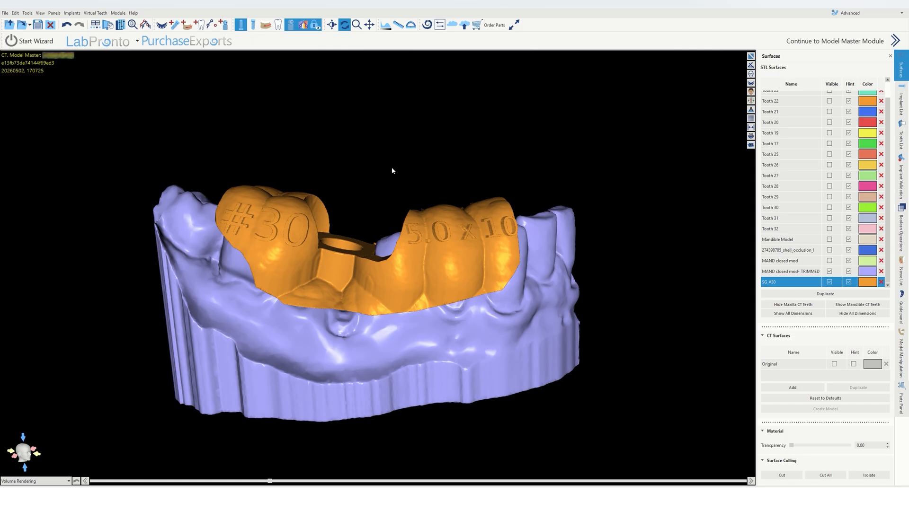
drag(392, 142, 429, 103)
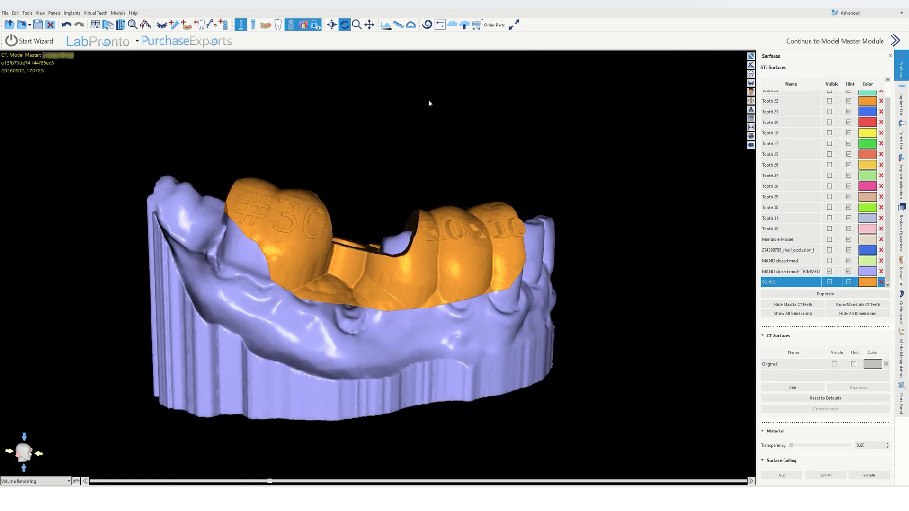
Step: Hide the guide and choose MAND closed mod- TRIMMED as the fabrication model for text labeling
click(830, 282)
drag(397, 331, 418, 296)
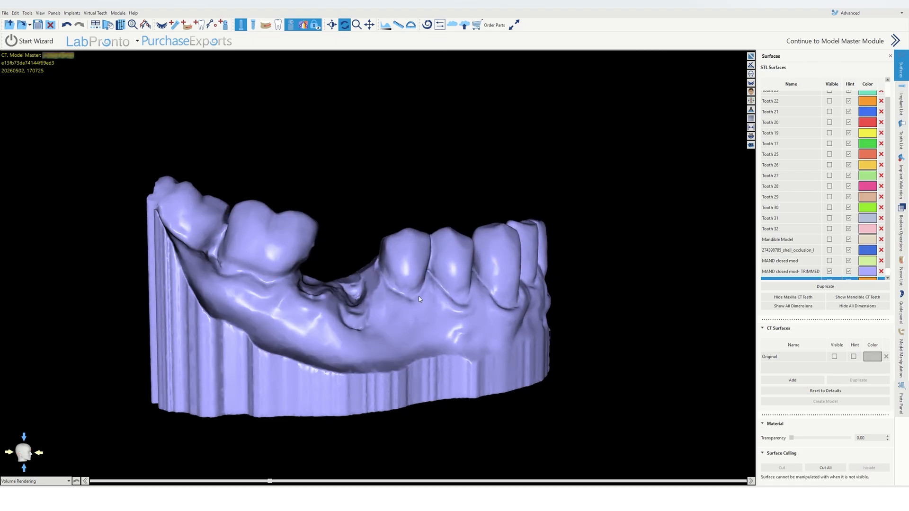
click(907, 322)
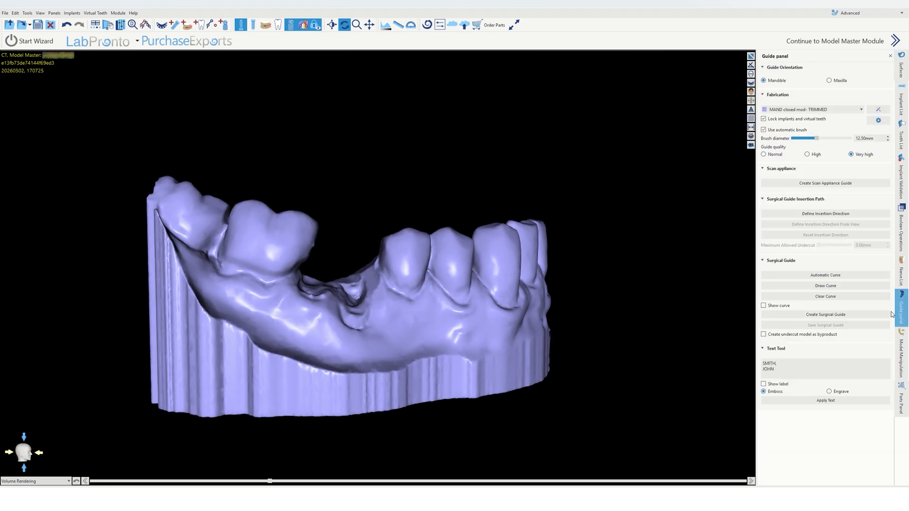
click(803, 113)
click(799, 136)
click(803, 109)
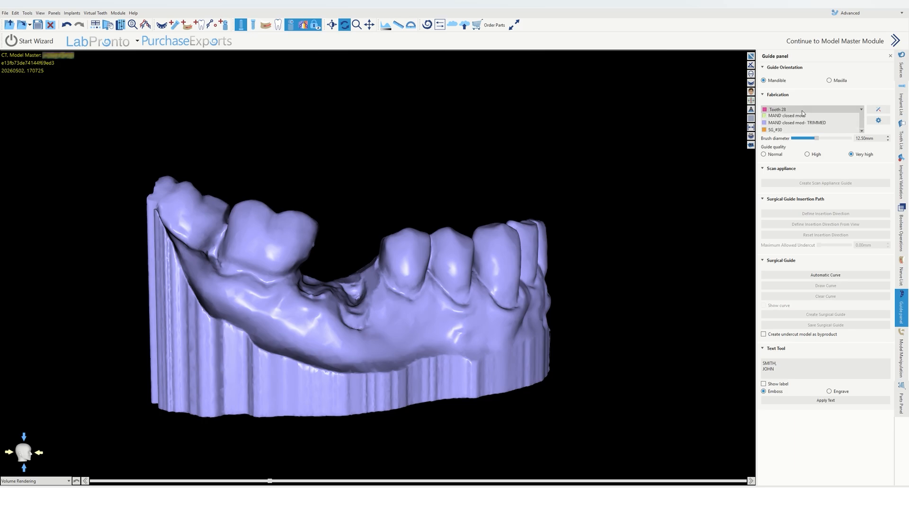
click(797, 173)
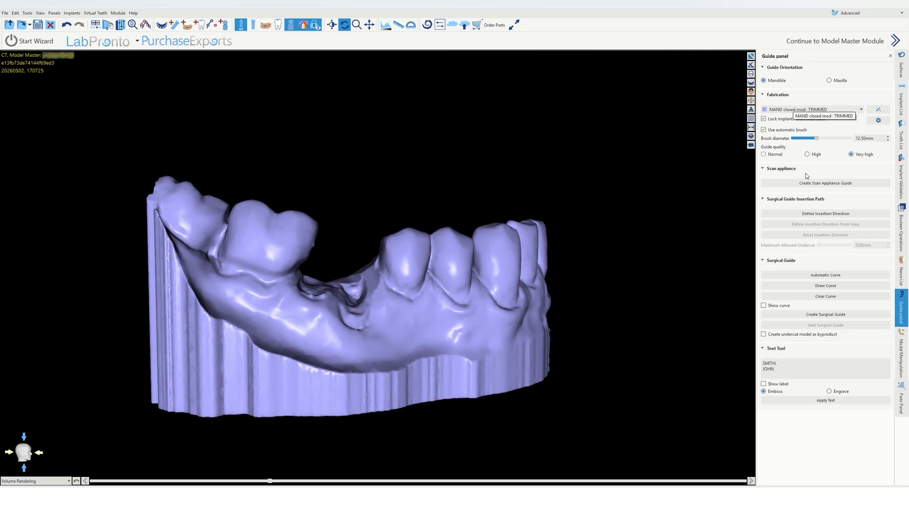
Step: Show the label preview and rewrite the patient's surname and first name on a single line, separated by a comma
click(784, 371)
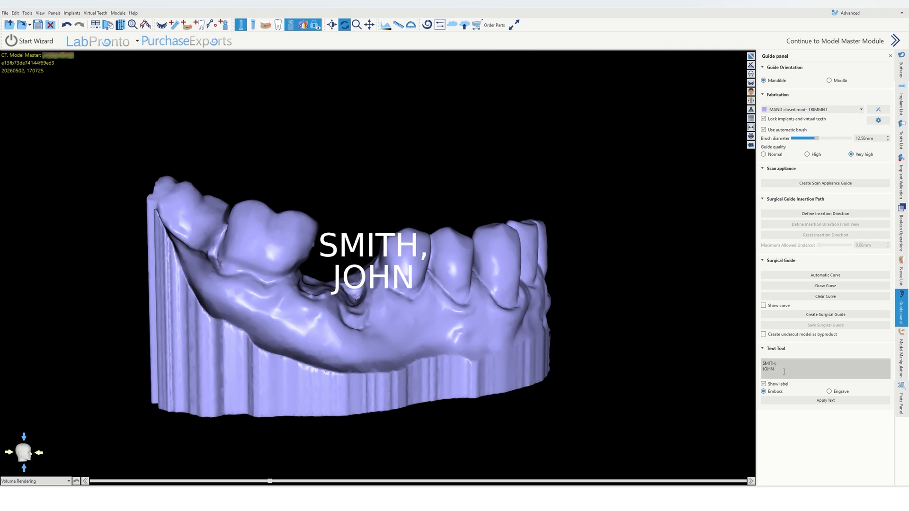
key(BackSpace)
key(BackSpace)
key(BackSpace)
key(BackSpace)
key(BackSpace)
key(BackSpace)
key(BackSpace)
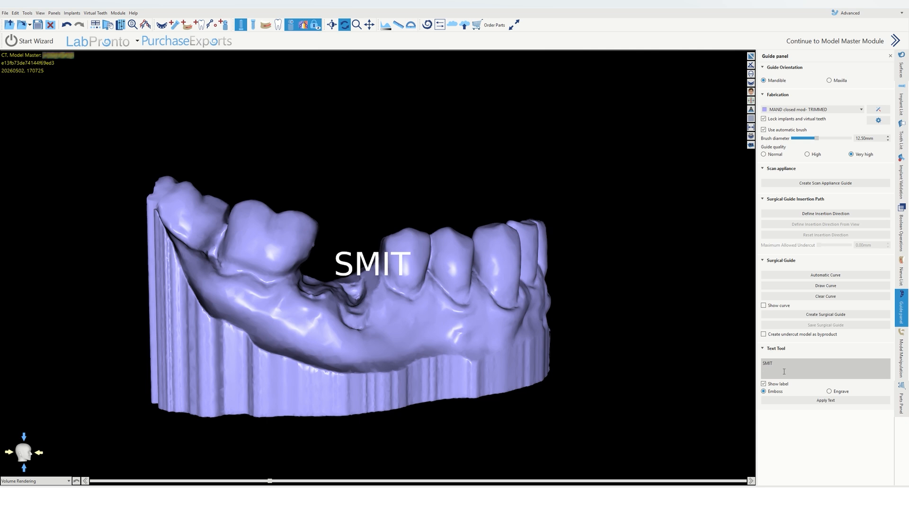
text(H,)
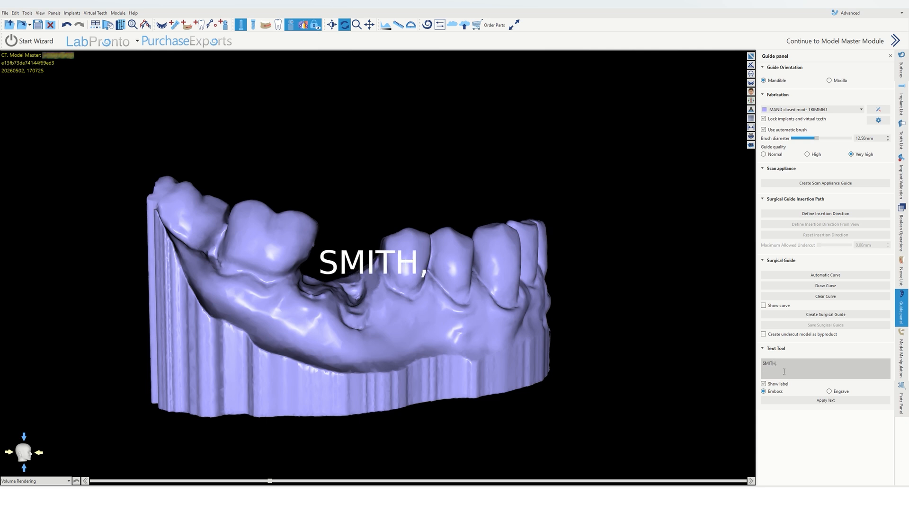
key(Return)
text(JOHN)
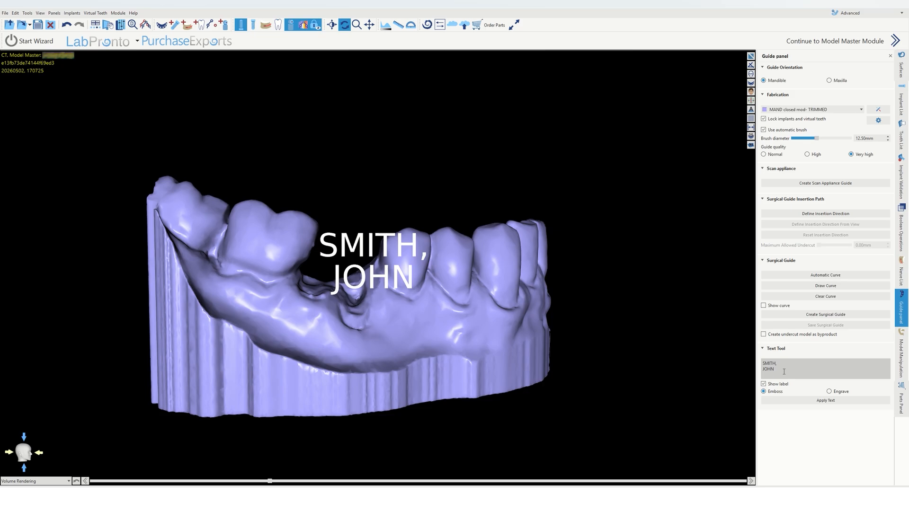
key(BackSpace)
key(BackSpace)
key(BackSpace)
key(BackSpace)
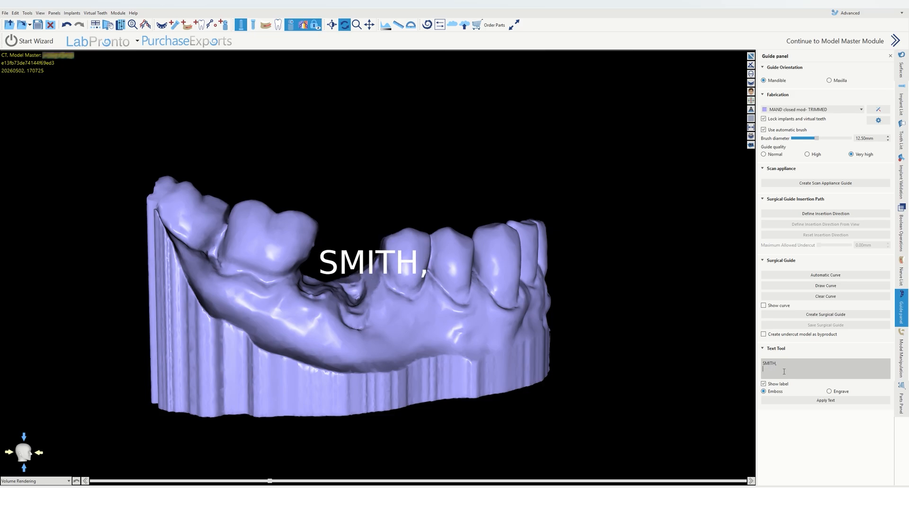
text(J)
key(BackSpace)
key(BackSpace)
key(BackSpace)
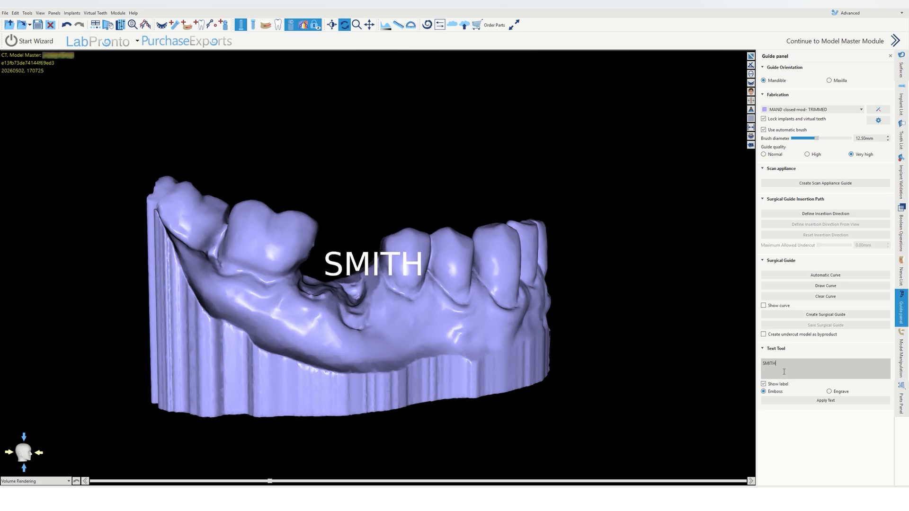
text(, JOHN)
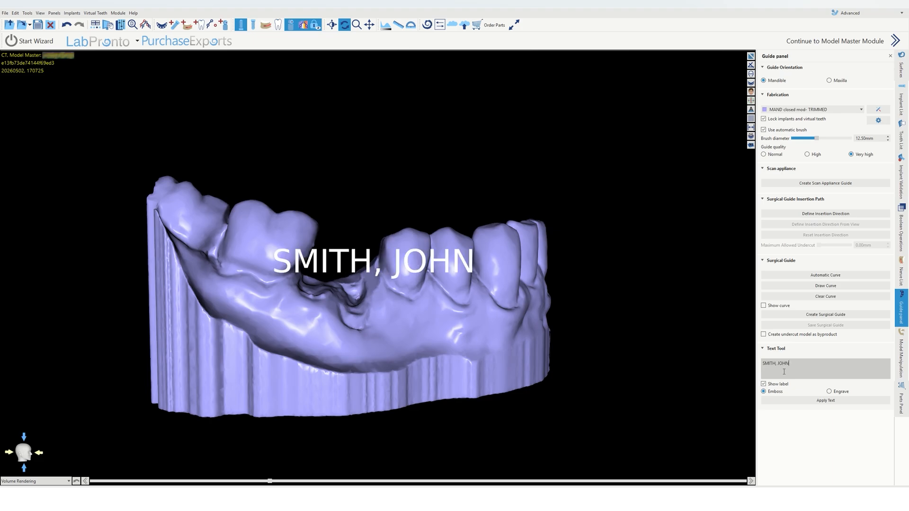
Step: Show the guide on the stone model to check where the name label sits, then hide the guide again
drag(506, 281, 573, 387)
click(901, 66)
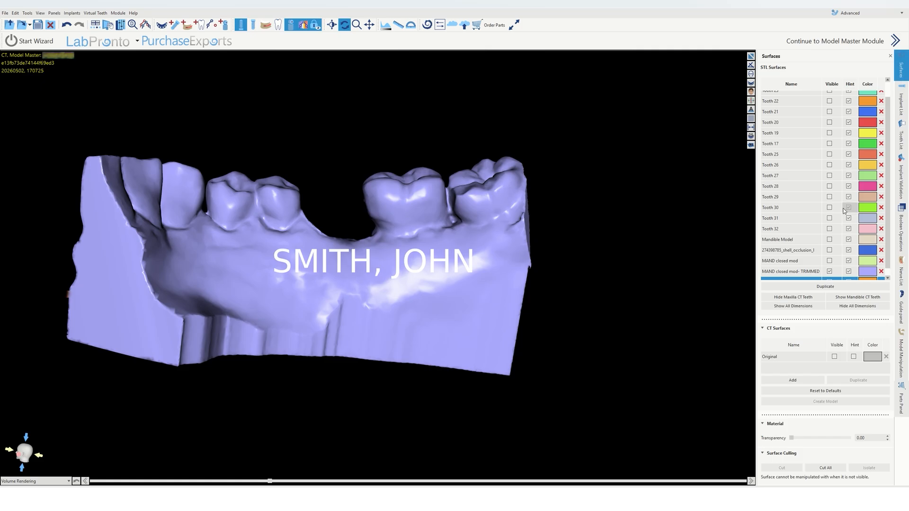
click(830, 281)
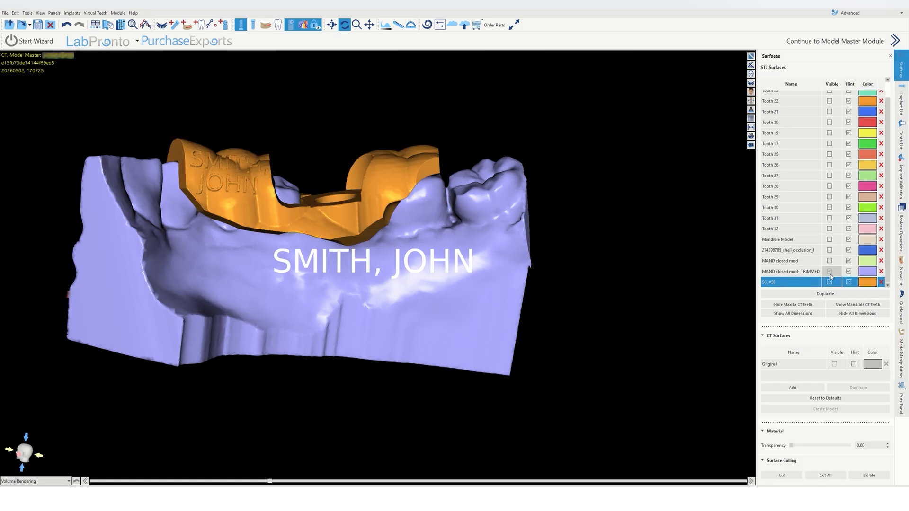
drag(522, 260, 572, 254)
drag(196, 226, 205, 246)
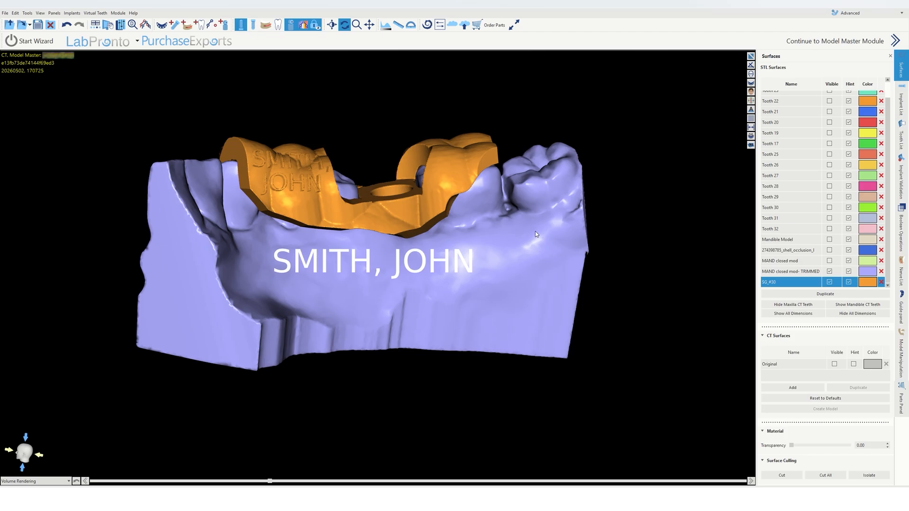
middle_drag(565, 240, 521, 236)
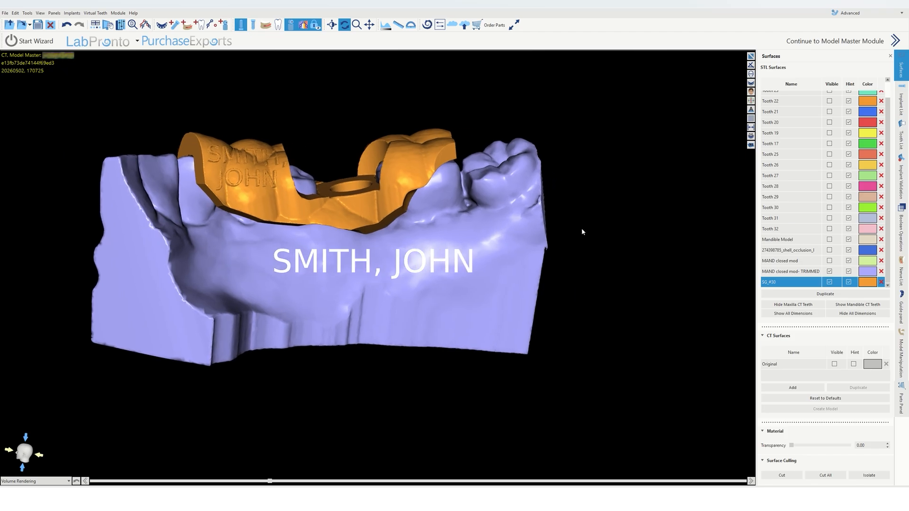
click(830, 283)
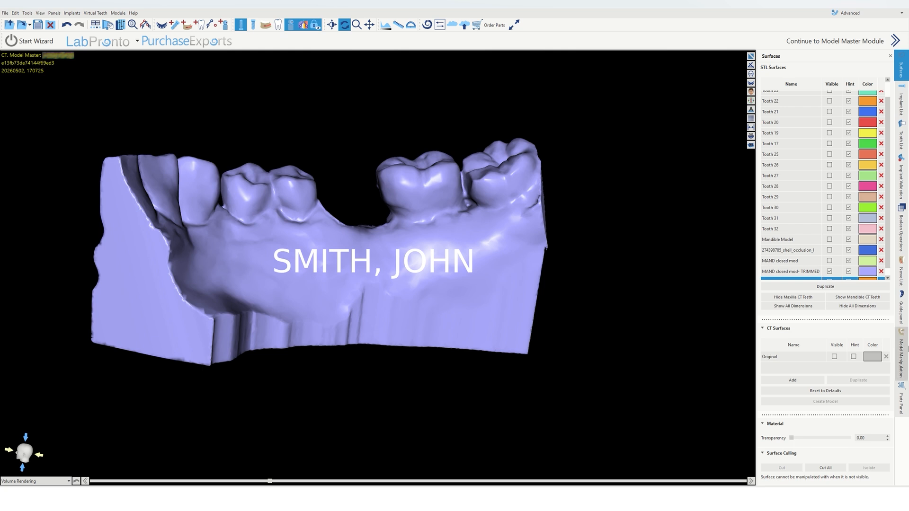
Step: Orient the stone model facing buccally and emboss the patient's name label onto its base
click(901, 310)
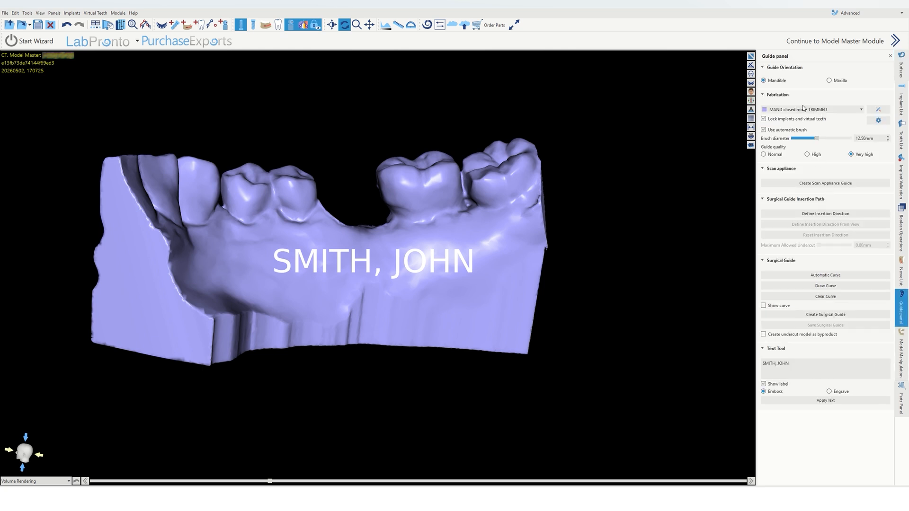
scroll(635, 300, down, 3)
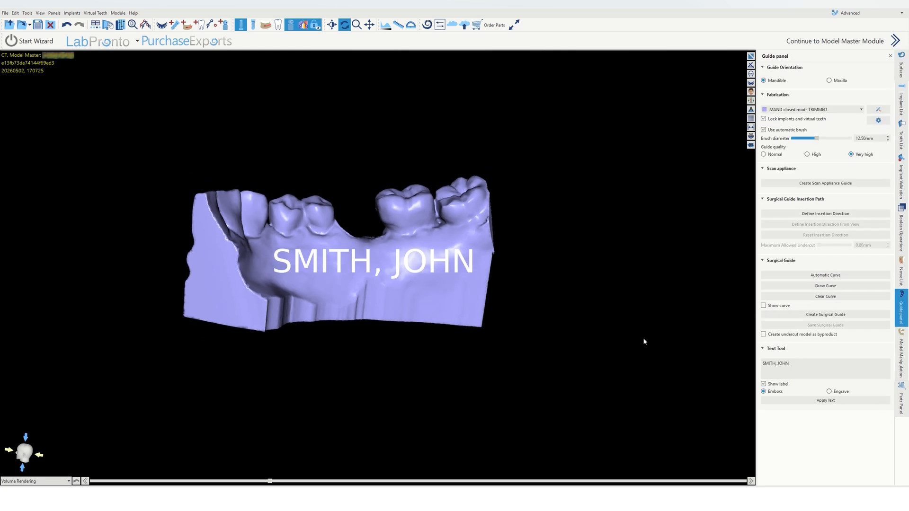
drag(650, 332, 647, 327)
drag(198, 260, 203, 278)
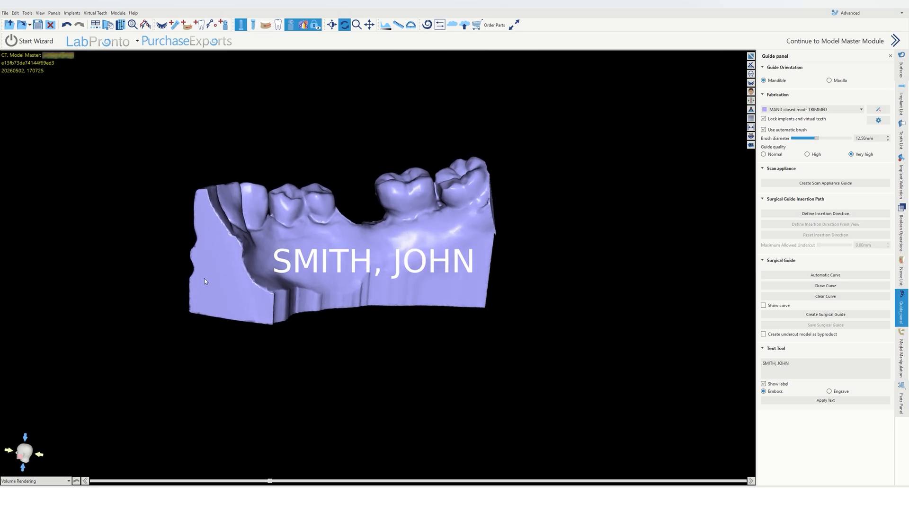
click(902, 66)
click(827, 279)
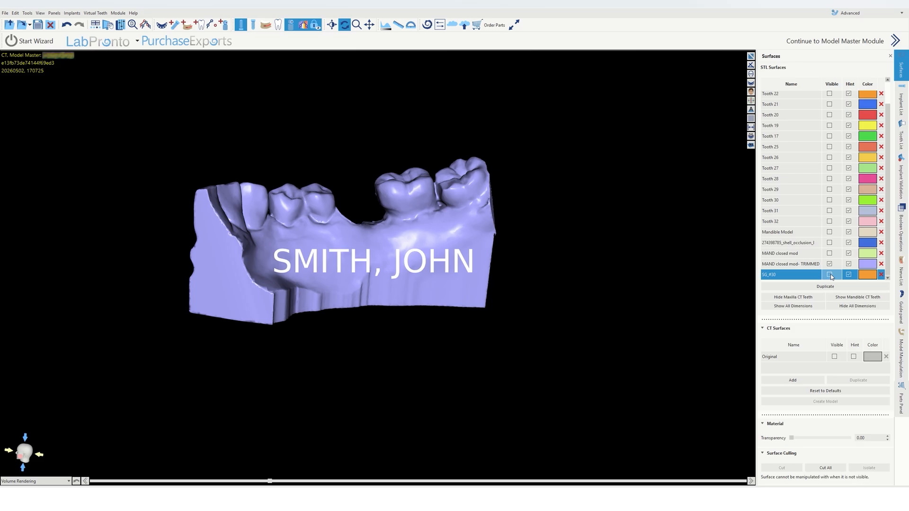
click(831, 275)
click(830, 273)
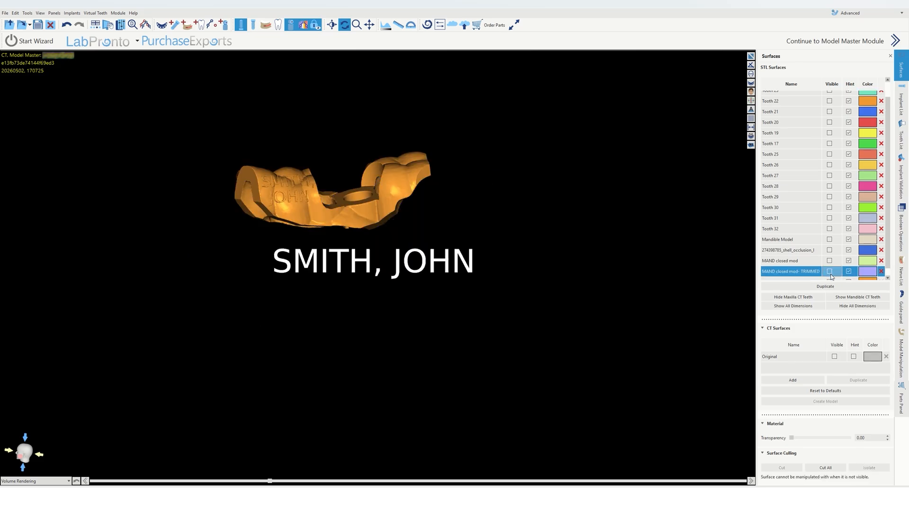
click(831, 274)
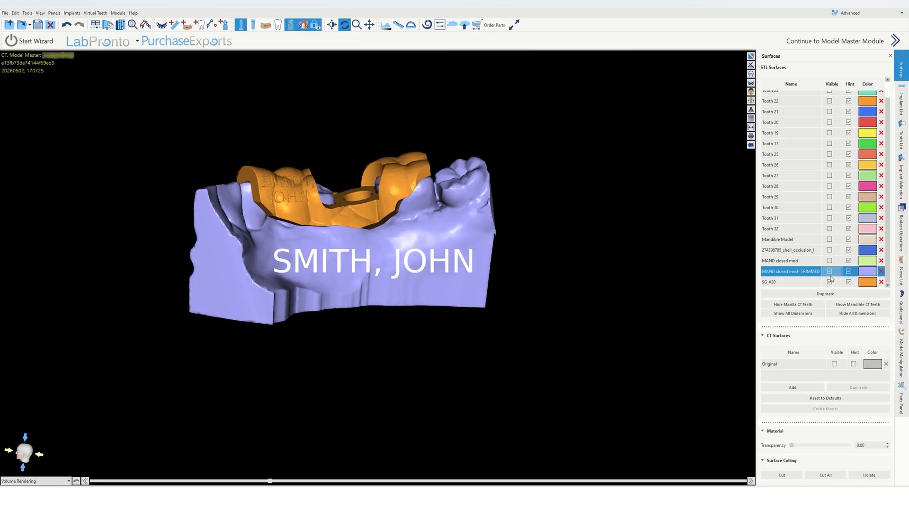
click(830, 280)
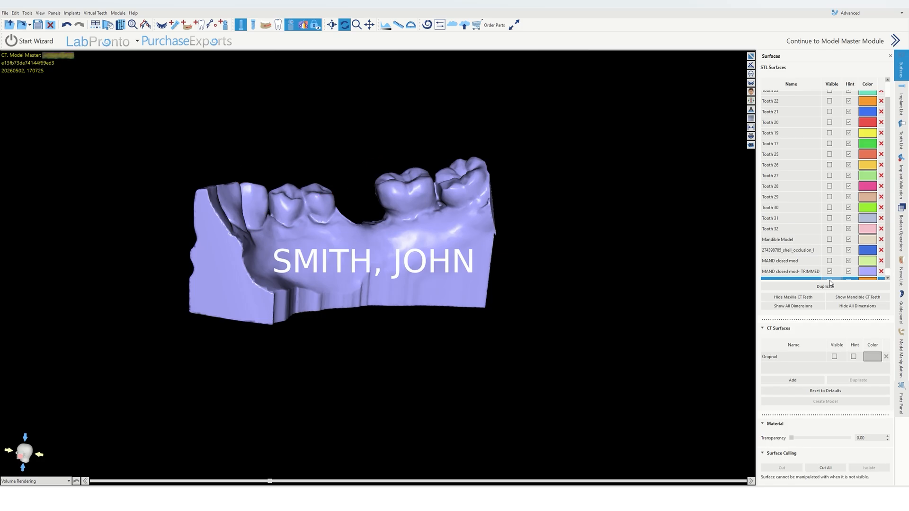
click(901, 310)
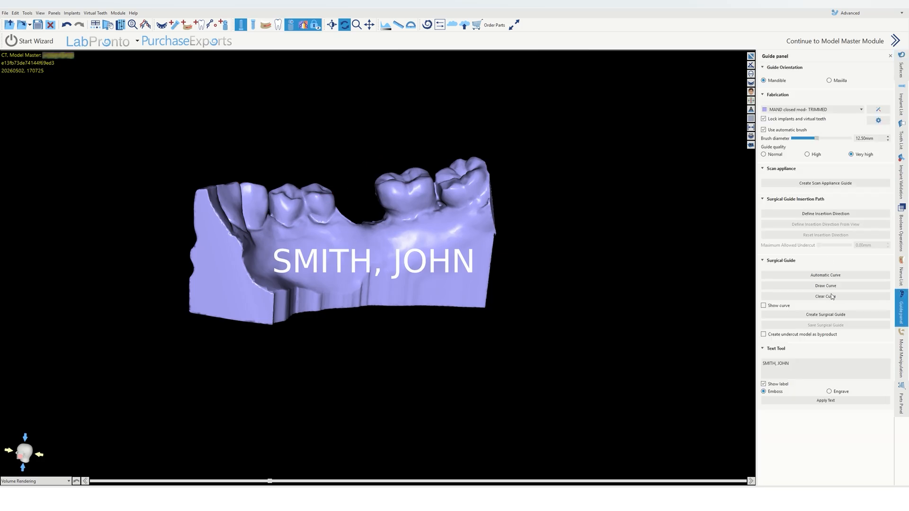
click(826, 400)
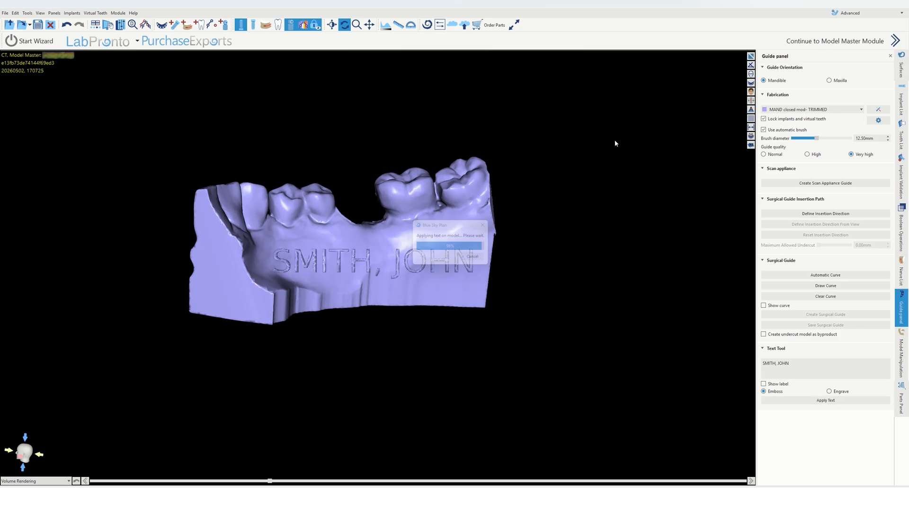
Step: Show the guide on the labeled stone model and inspect both from several angles
drag(614, 288, 564, 236)
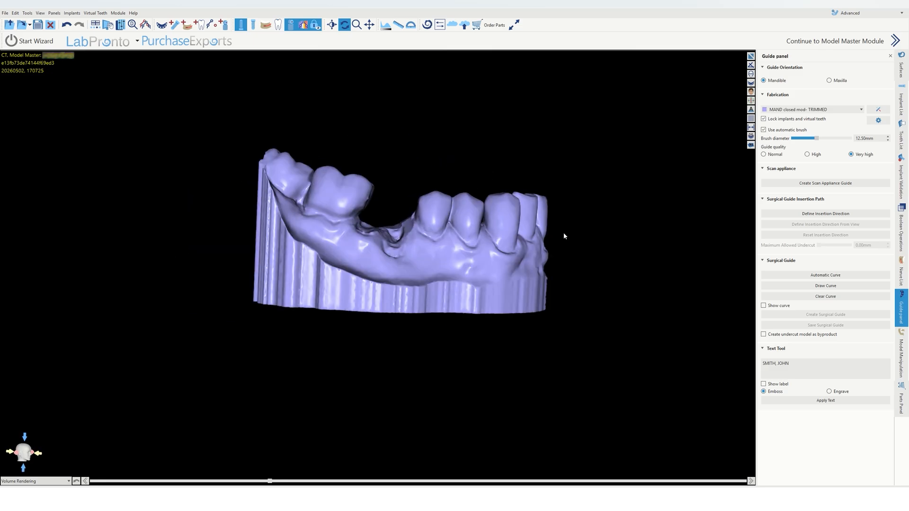
click(901, 69)
scroll(838, 256, down, 1)
click(830, 275)
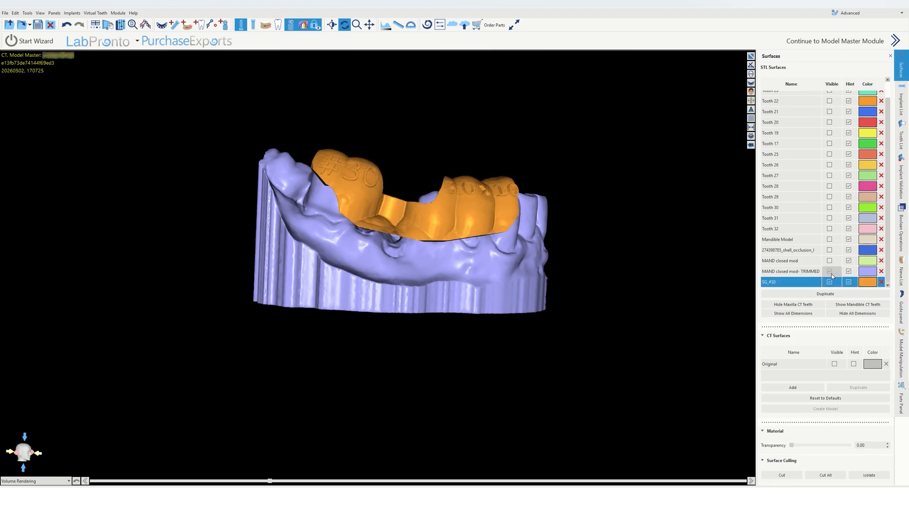
drag(417, 265, 318, 155)
scroll(380, 158, up, 5)
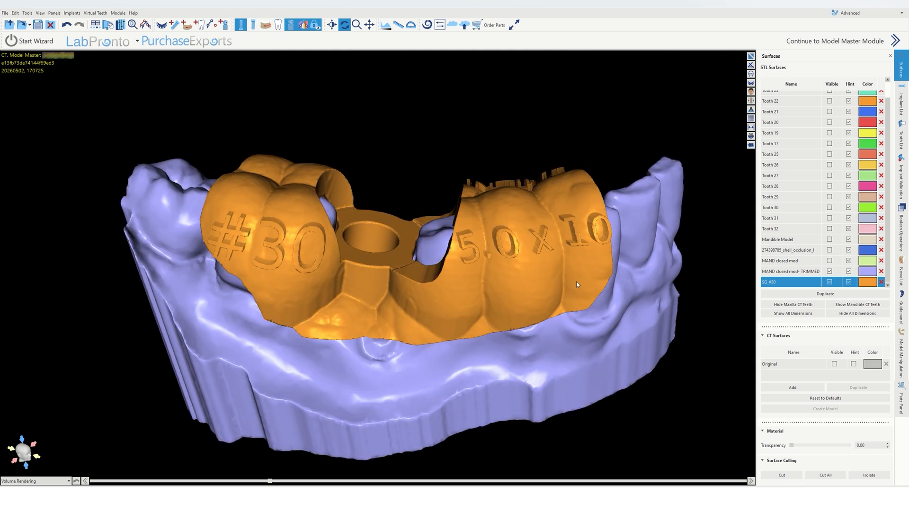
drag(558, 261, 508, 342)
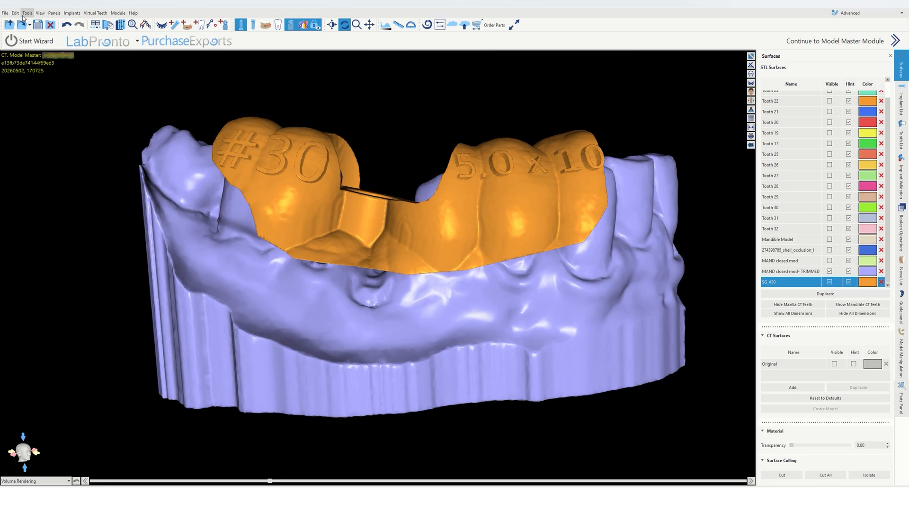
Step: Save the project in the patient's folder, naming the file after the patient with the suffix 30
click(37, 25)
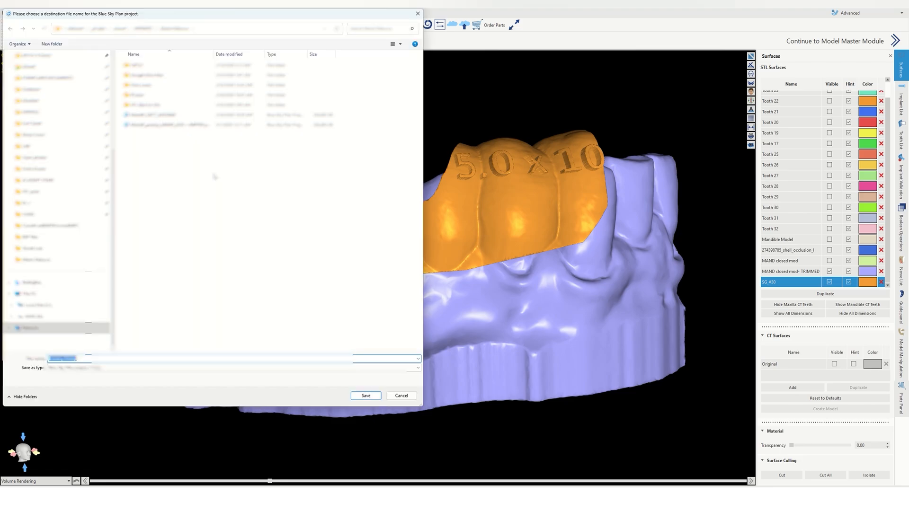
scroll(199, 213, down, 5)
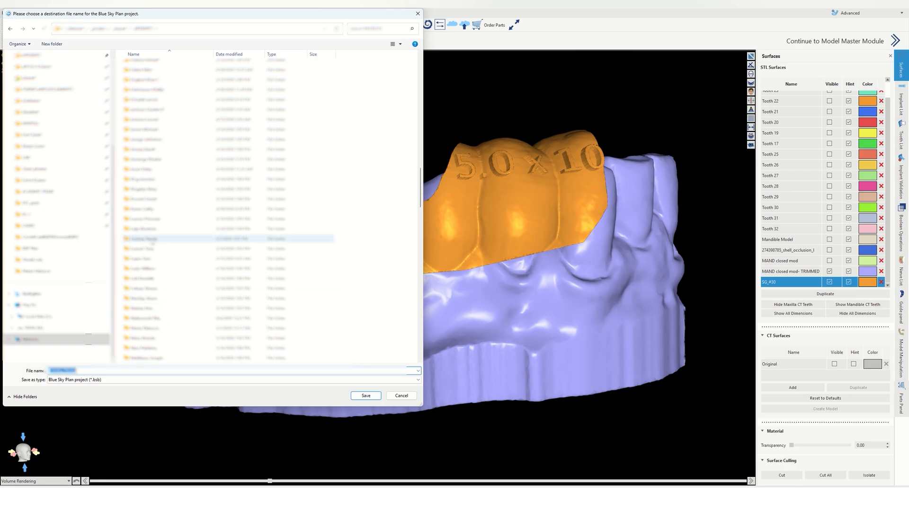
double_click(147, 239)
double_click(95, 370)
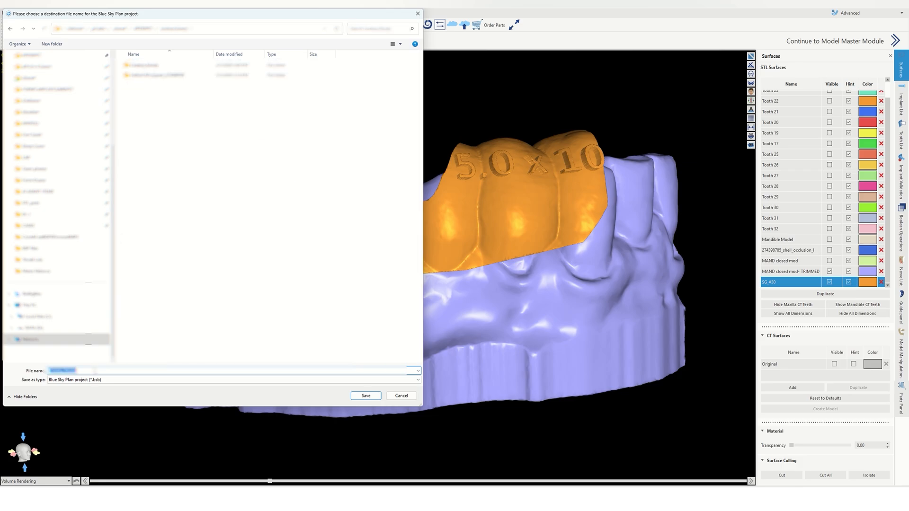
text(Lin)
key(BackSpace)
key(BackSpace)
key(BackSpace)
text(Lind)
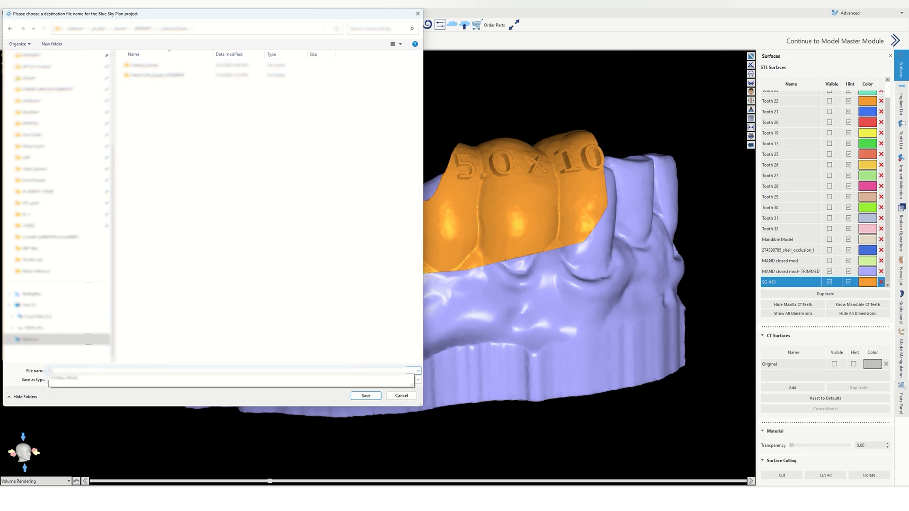
text(S)
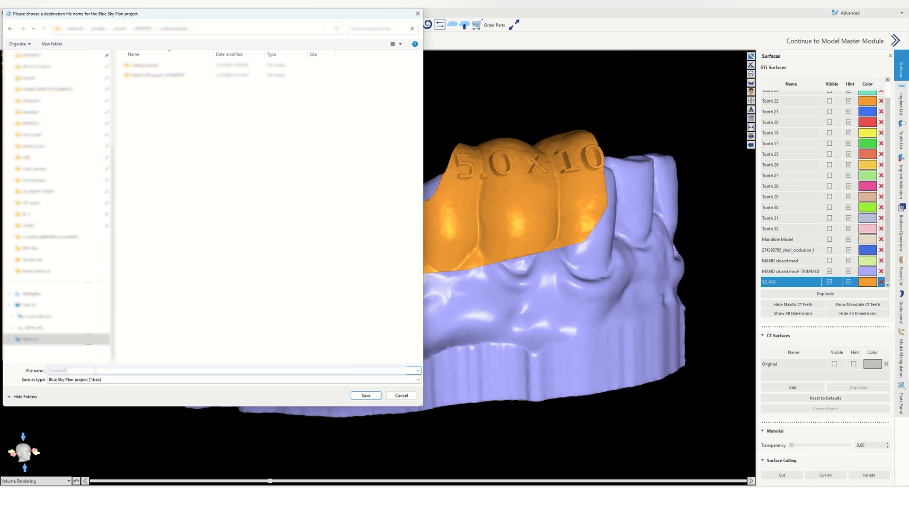
text(30)
key(Return)
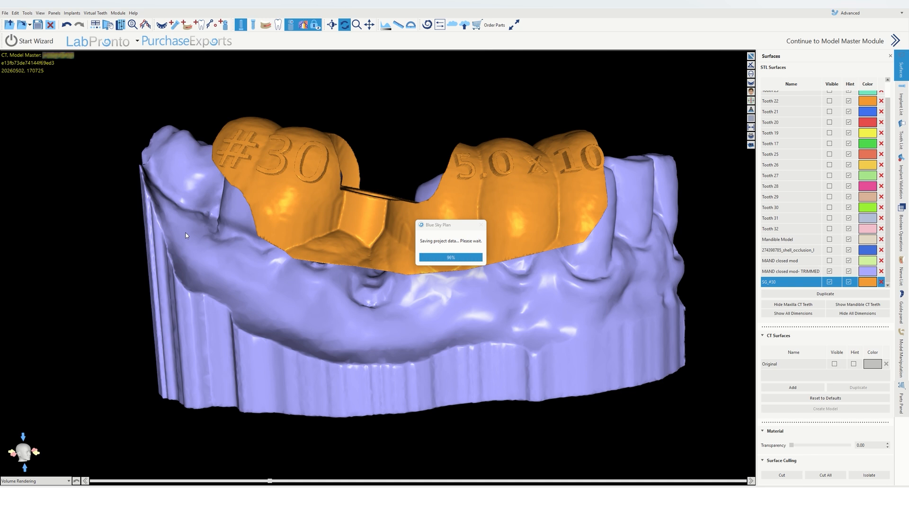
Step: Open the data export dialog and select the trimmed mandible model and the SG_#30 guide surfaces
click(5, 14)
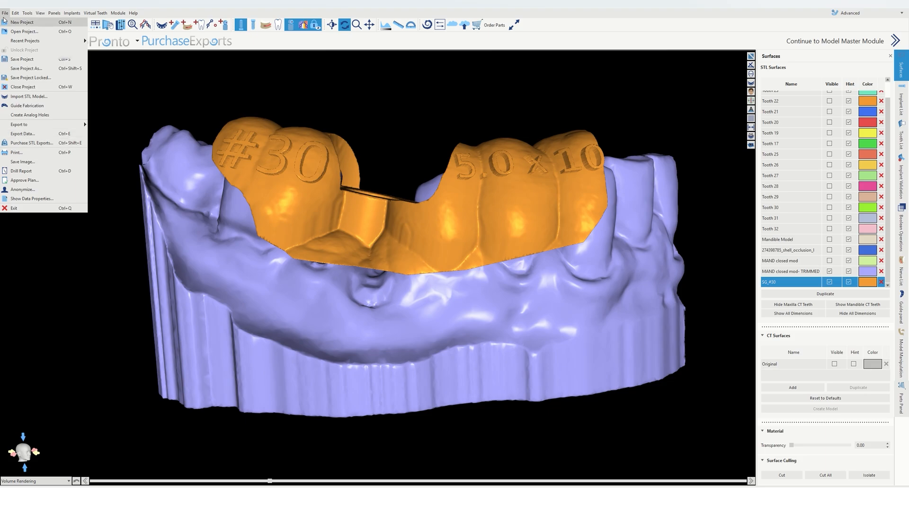
click(30, 142)
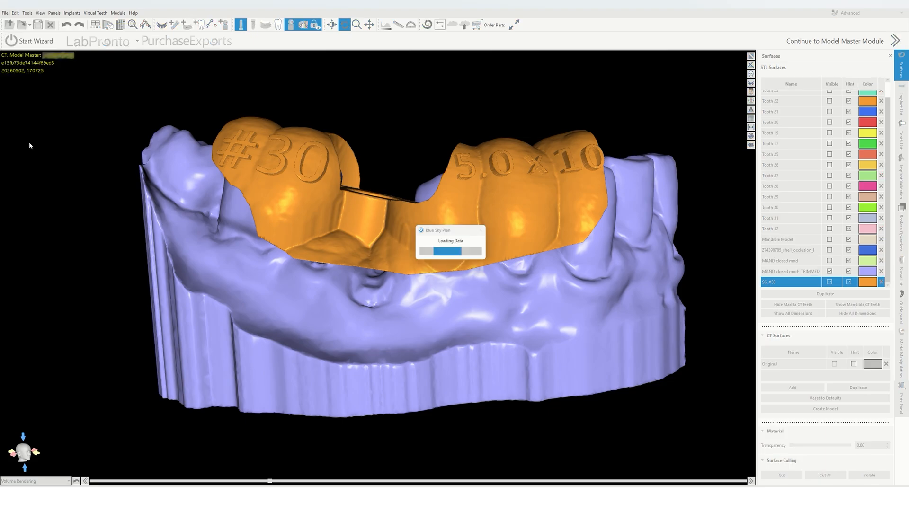
scroll(498, 205, down, 3)
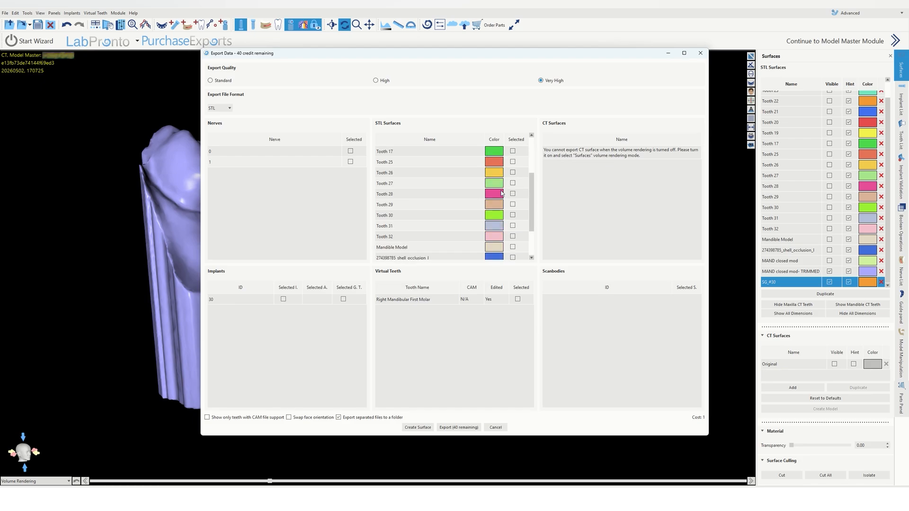
click(518, 142)
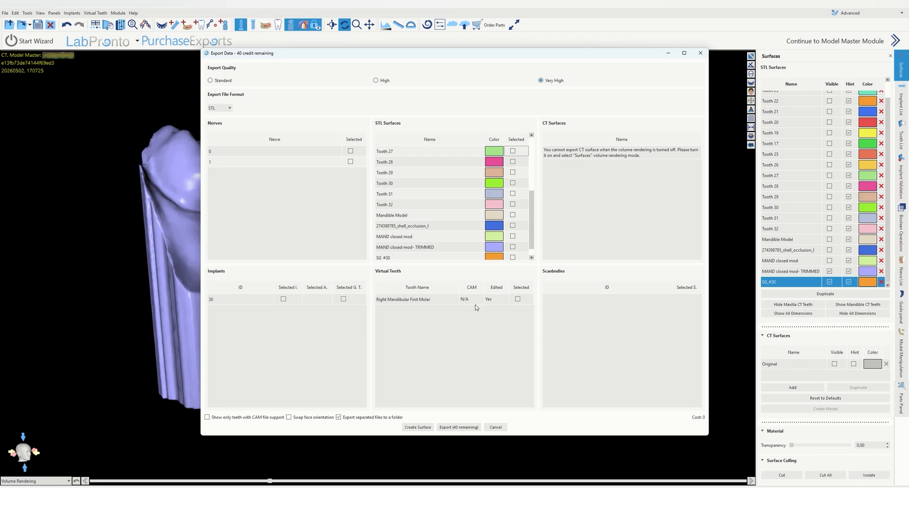
scroll(532, 192, down, 1)
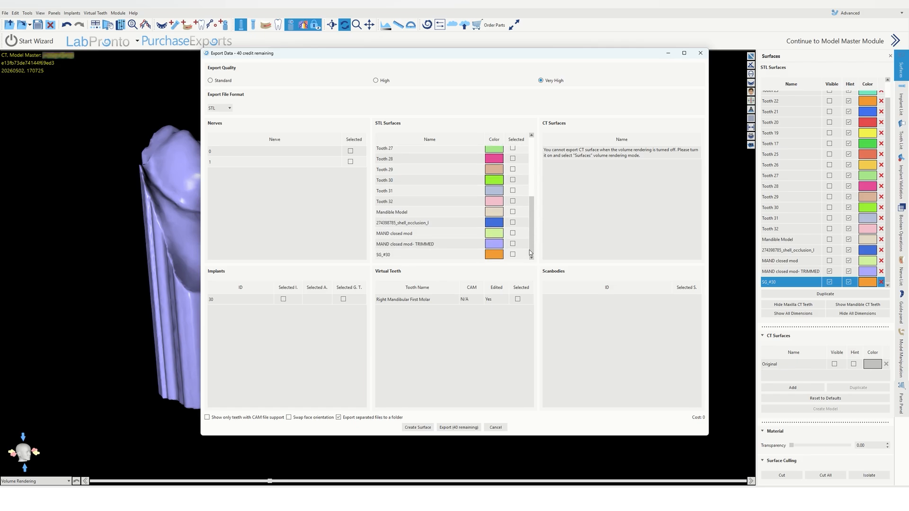
click(513, 244)
click(514, 256)
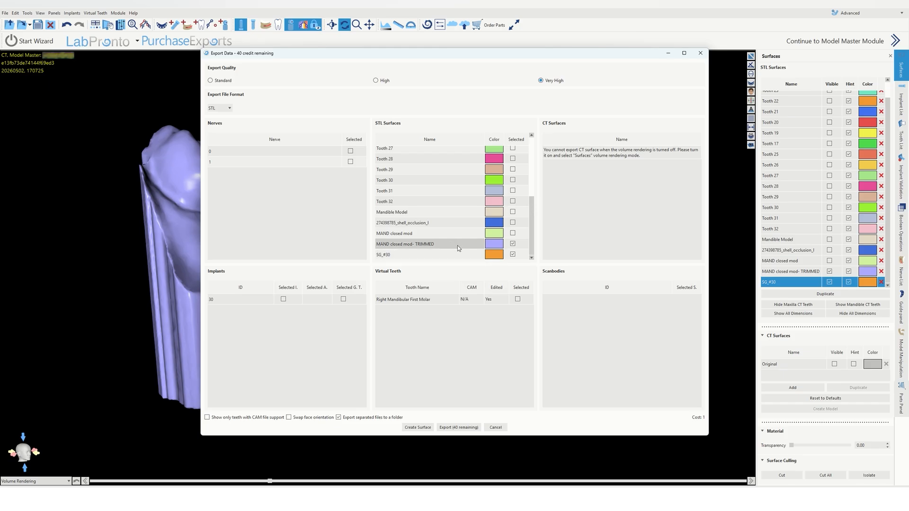
Step: Export the selected surfaces as STL into a new folder named "STL files" inside the patient's folder
click(459, 427)
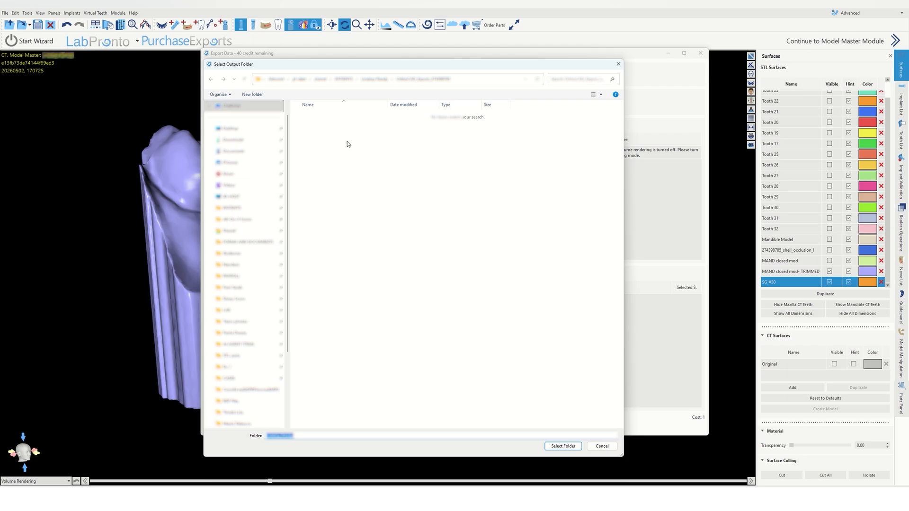
click(378, 80)
right_click(362, 172)
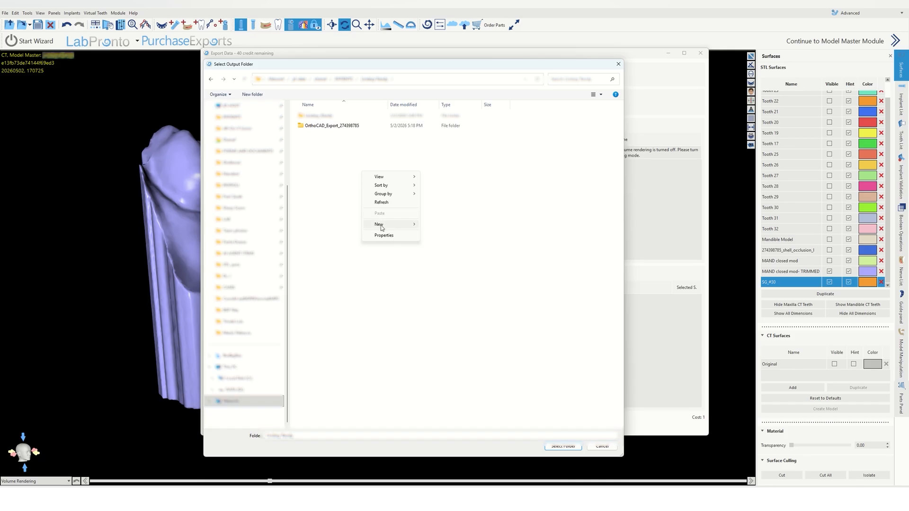
mouse_move(381, 226)
click(433, 224)
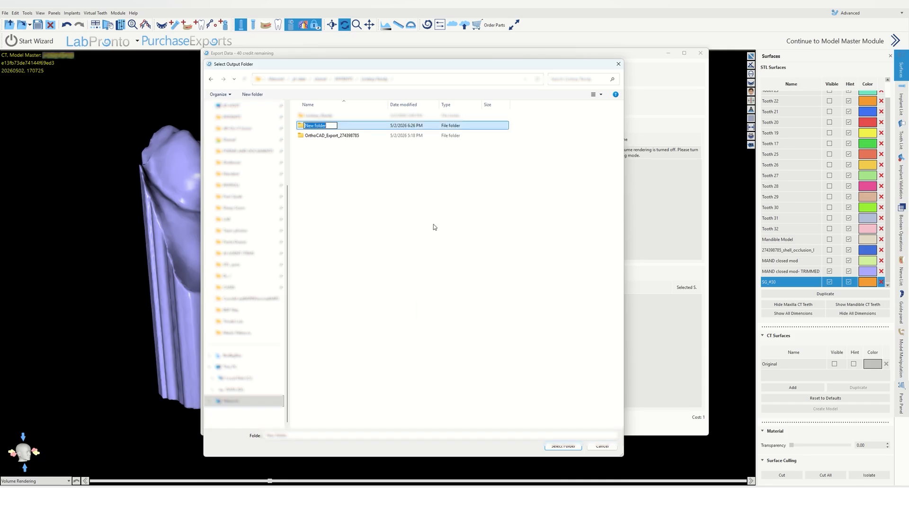
text(STL files)
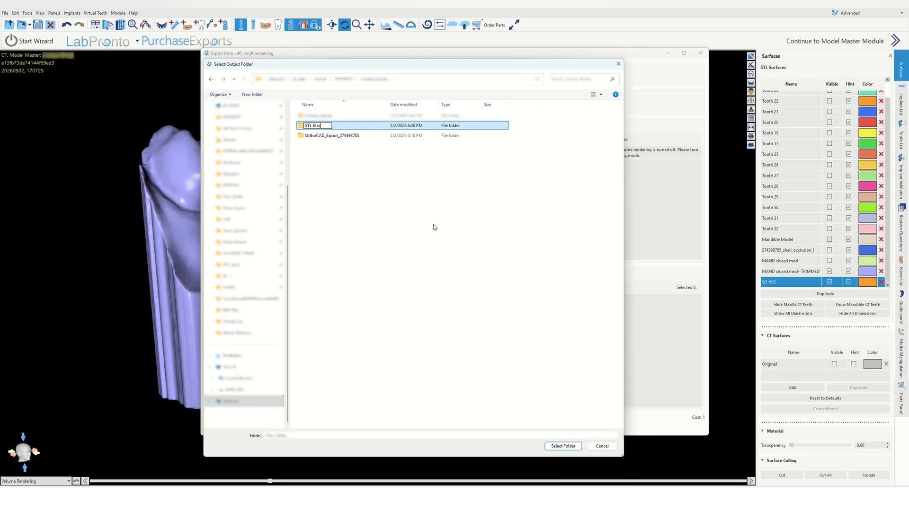
key(Return)
key(Return)
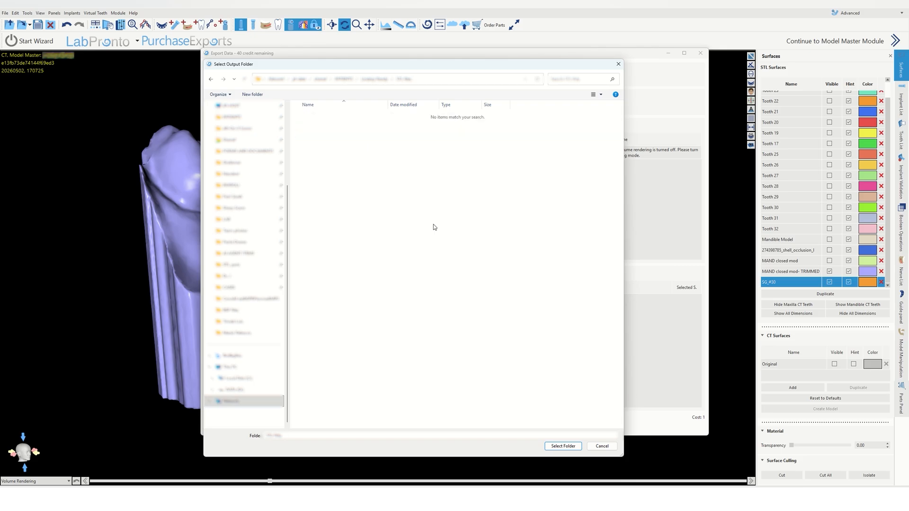
click(563, 446)
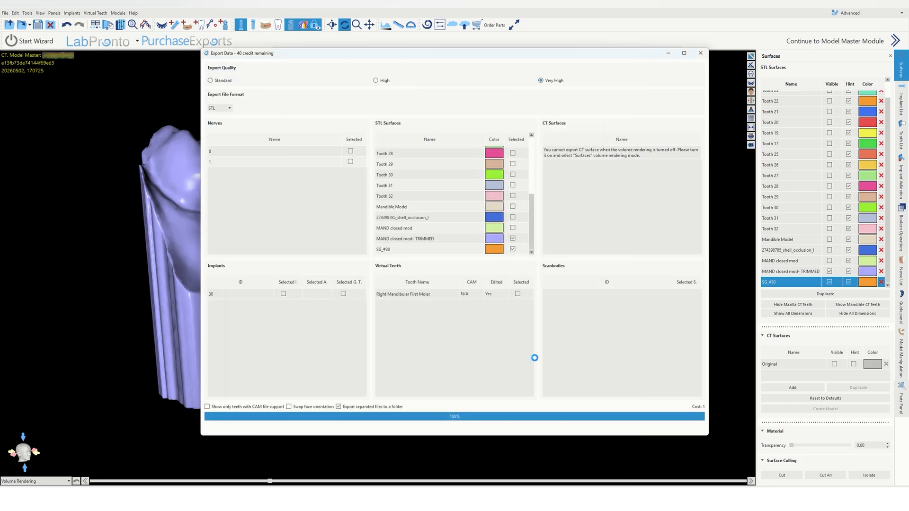
Step: Return to the multi-view layout and rotate the guide and stone model in the 3D view
scroll(535, 359, down, 3)
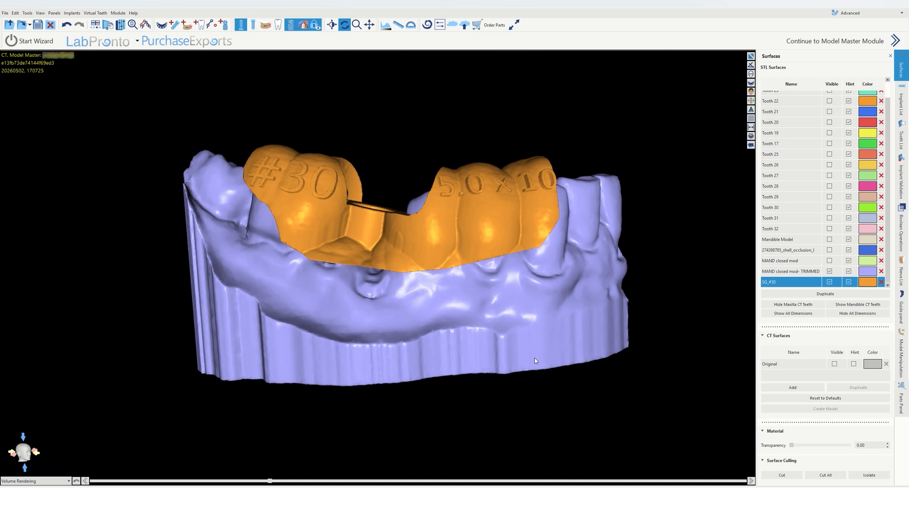
click(751, 64)
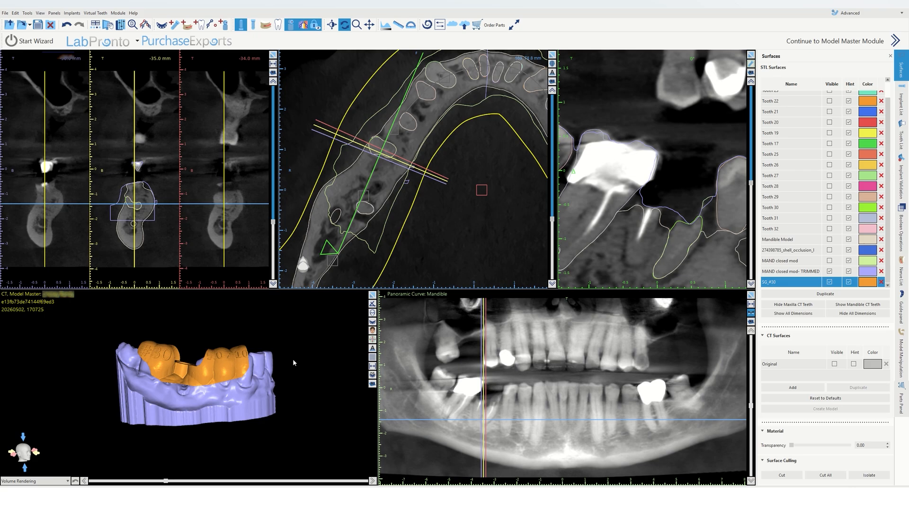
drag(185, 347, 200, 356)
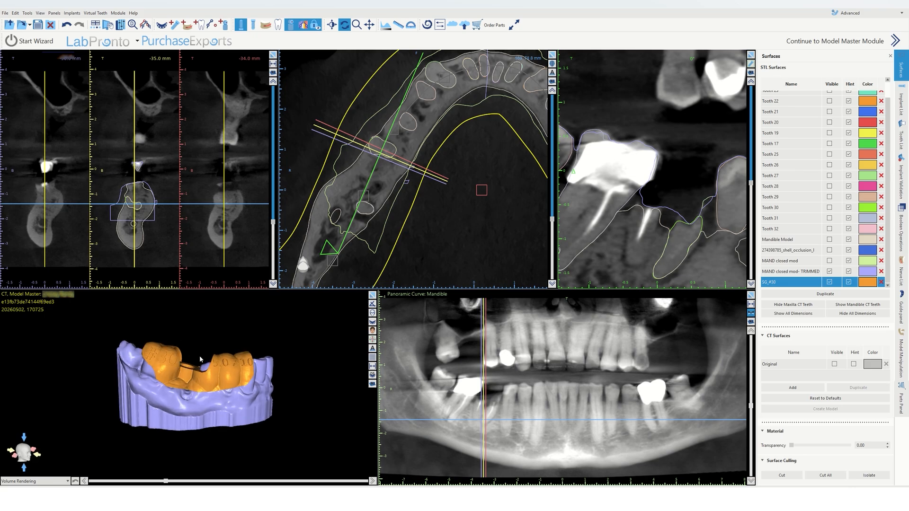